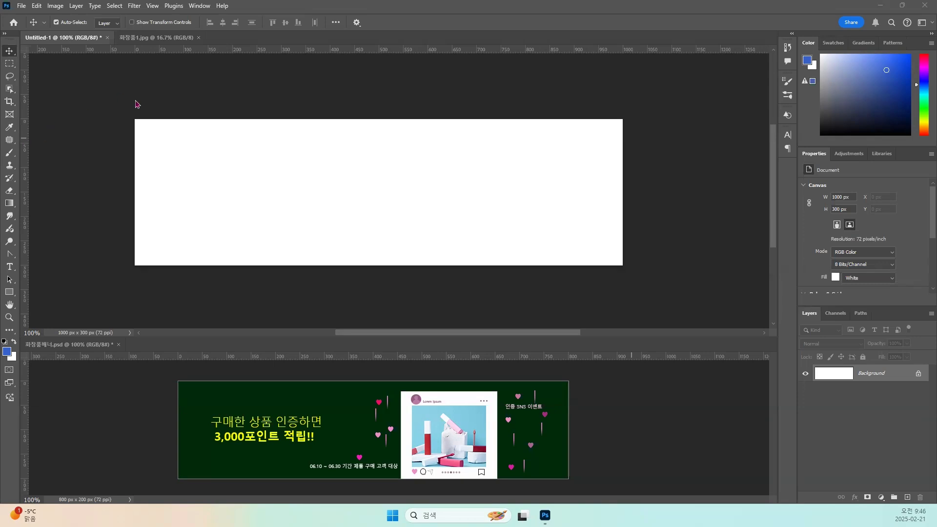
View the 화장품1.jpg source photo and return to the blank 1000 x 300 px document.
{"action": "left_click", "coordinate": [146, 41]}
{"action": "left_click", "coordinate": [146, 42]}
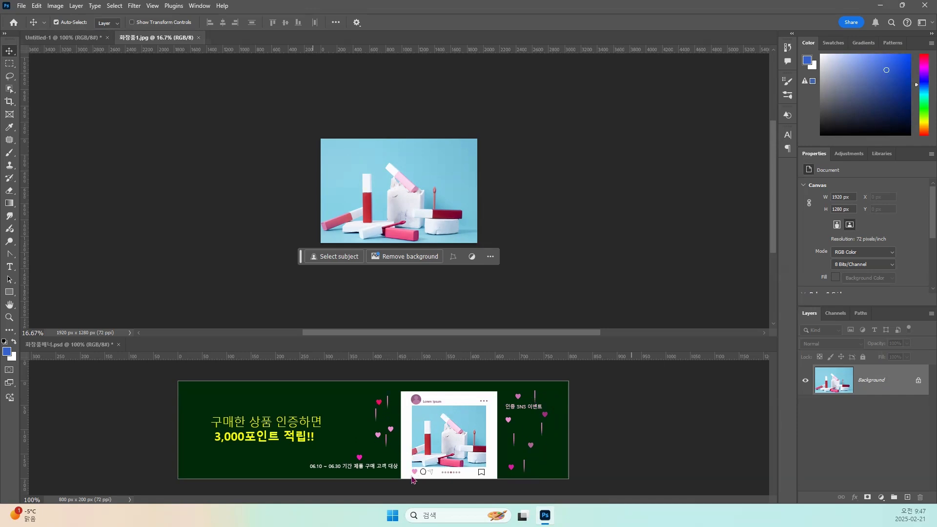
{"action": "left_click", "coordinate": [57, 39]}
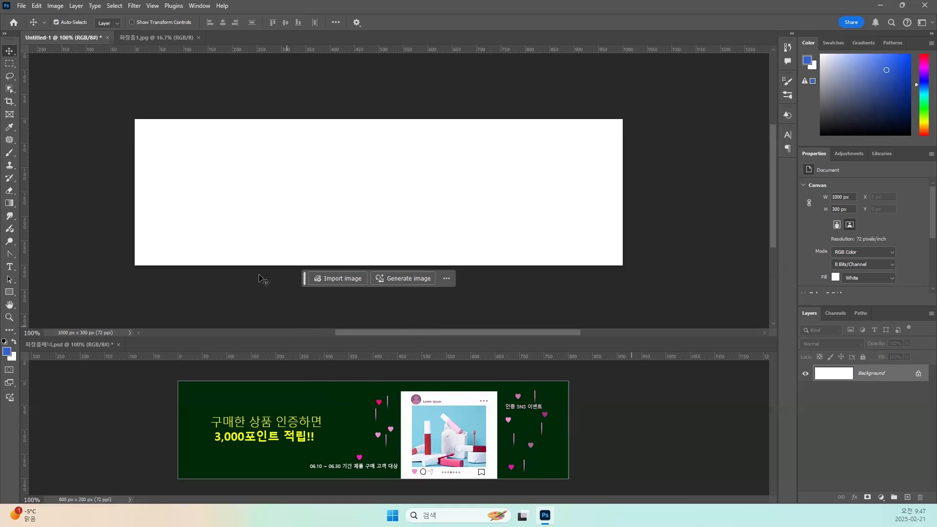
Search the Shapes library for "heart" with the Custom Shape tool active.
{"action": "scroll", "coordinate": [239, 234], "scroll_direction": "up", "scroll_amount": 2}
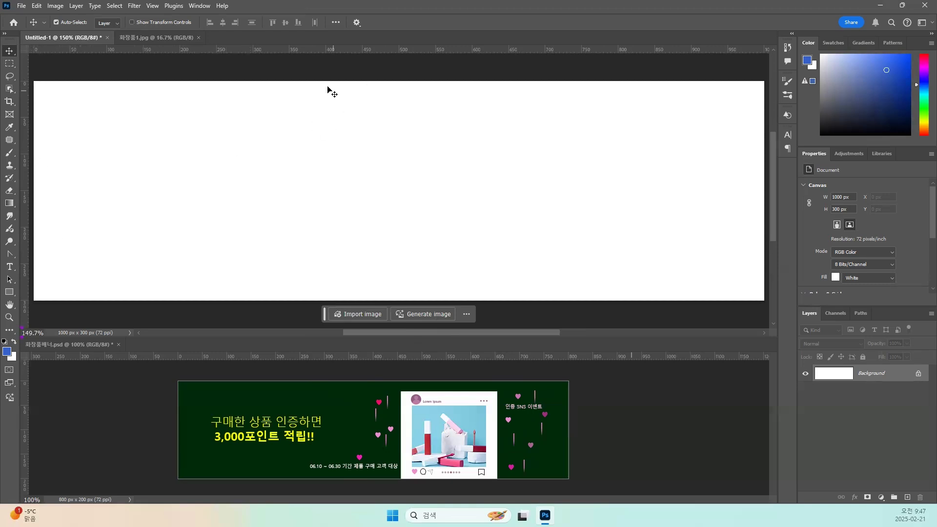
{"action": "left_click", "coordinate": [9, 293]}
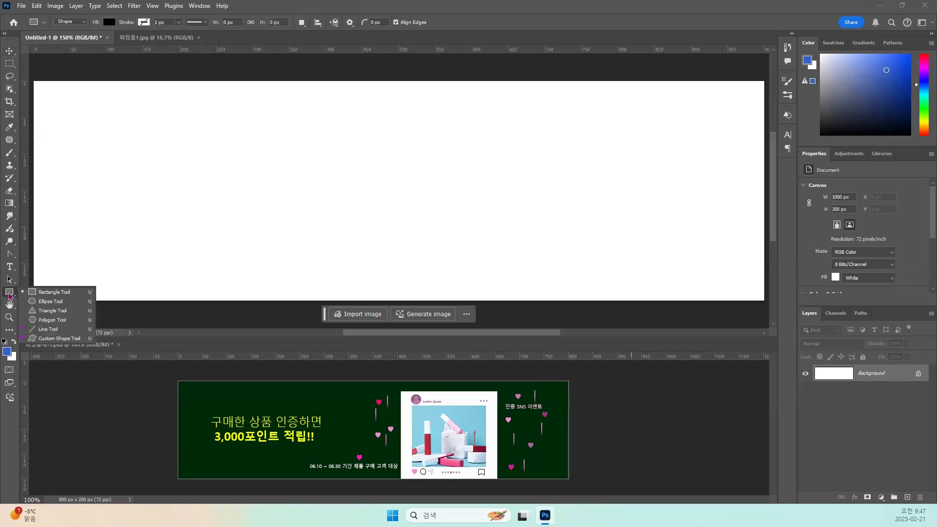
{"action": "left_click", "coordinate": [40, 339]}
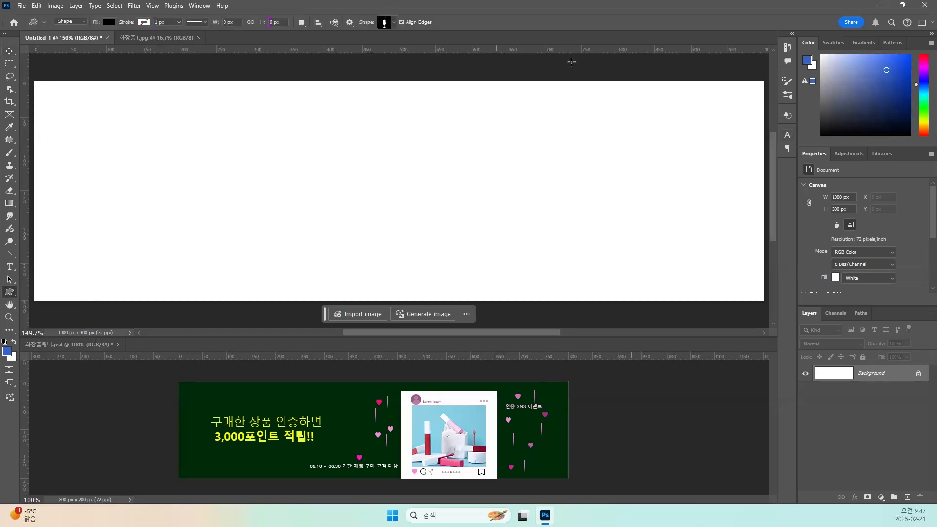
{"action": "left_click", "coordinate": [199, 6]}
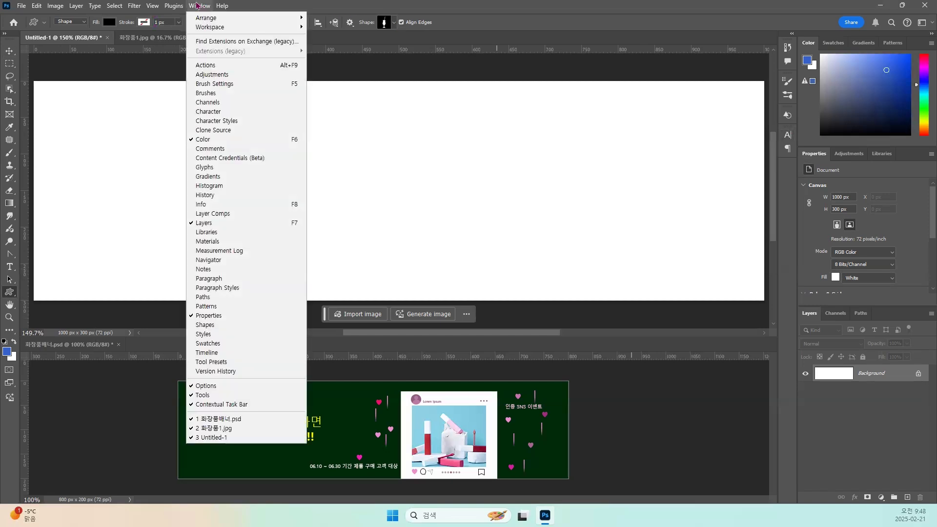
{"action": "left_click", "coordinate": [205, 325]}
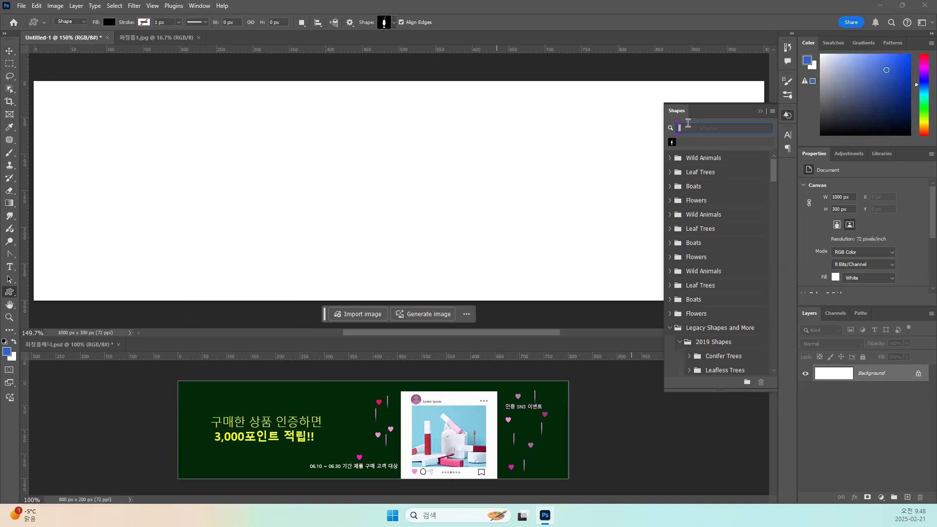
{"action": "type", "text": "heart"}
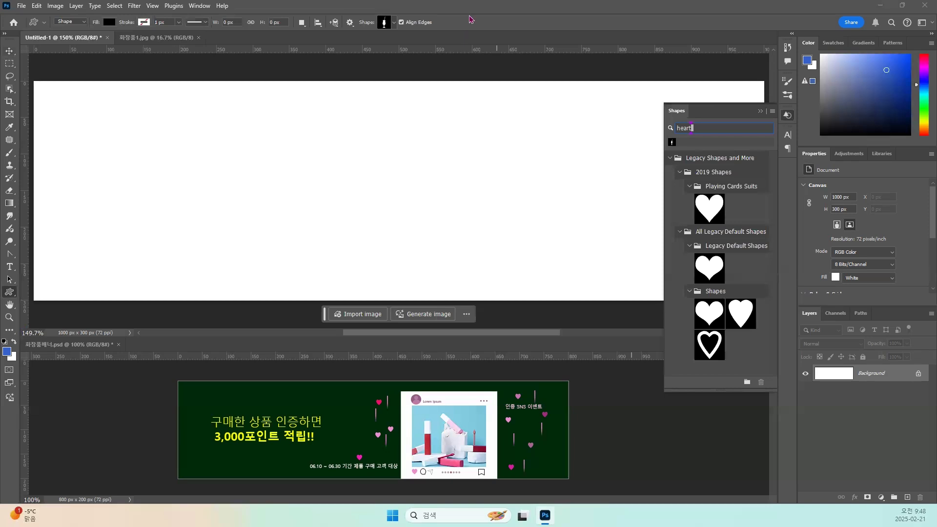
{"action": "mouse_move", "coordinate": [372, 200]}
{"action": "left_mouse_down"}
{"action": "mouse_move", "coordinate": [350, 176]}
{"action": "mouse_move", "coordinate": [362, 165]}
{"action": "mouse_move", "coordinate": [392, 165]}
{"action": "mouse_move", "coordinate": [395, 181]}
{"action": "mouse_move", "coordinate": [373, 207]}
{"action": "mouse_move", "coordinate": [358, 193]}
{"action": "mouse_move", "coordinate": [370, 201]}
{"action": "mouse_move", "coordinate": [366, 211]}
{"action": "mouse_move", "coordinate": [397, 182]}
{"action": "mouse_move", "coordinate": [386, 164]}
{"action": "left_mouse_up"}
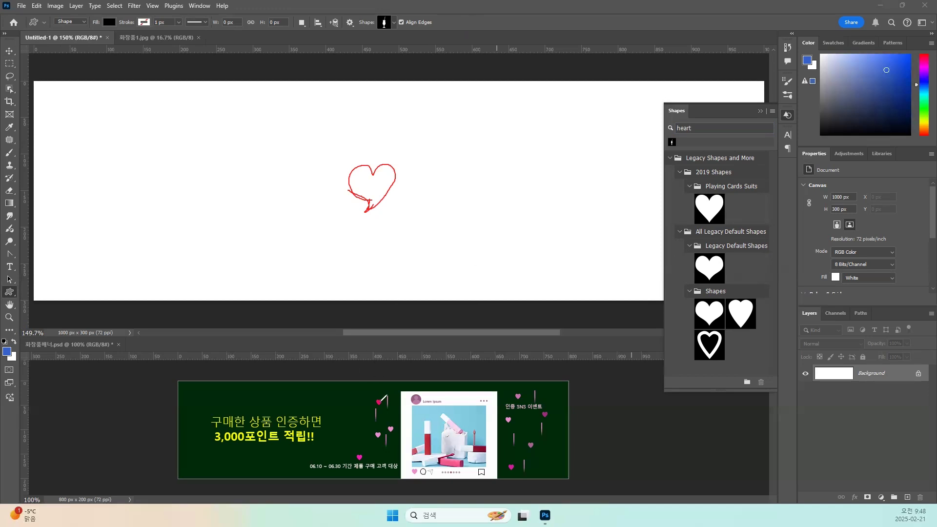
{"action": "mouse_move", "coordinate": [377, 389]}
{"action": "left_mouse_down"}
{"action": "mouse_move", "coordinate": [375, 410]}
{"action": "mouse_move", "coordinate": [386, 393]}
{"action": "left_mouse_up"}
{"action": "mouse_move", "coordinate": [699, 182]}
{"action": "left_mouse_down"}
{"action": "mouse_move", "coordinate": [689, 202]}
{"action": "mouse_move", "coordinate": [705, 216]}
{"action": "mouse_move", "coordinate": [722, 195]}
{"action": "left_mouse_up"}
{"action": "left_click", "coordinate": [601, 39]}
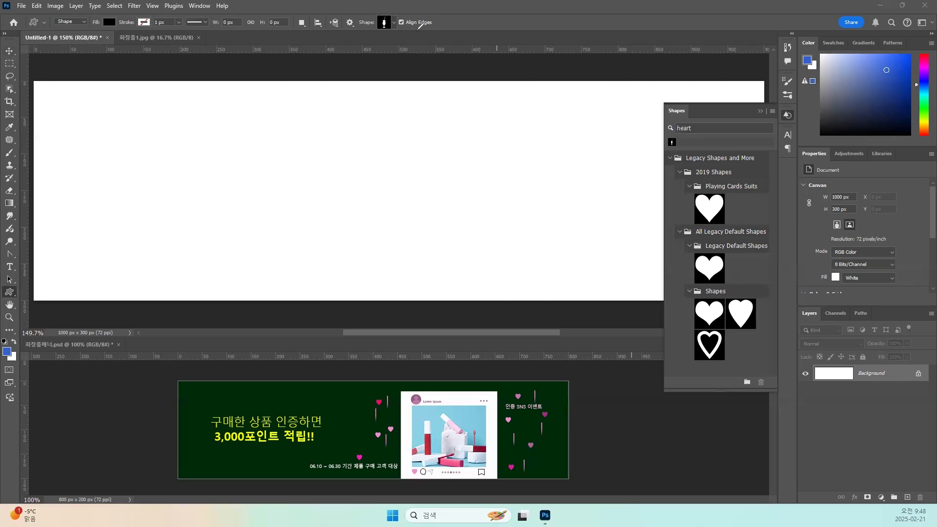
Close the shape library and draw a red-filled circle about 97 px across in the upper left part of the canvas with the Ellipse tool.
{"action": "left_click", "coordinate": [788, 116]}
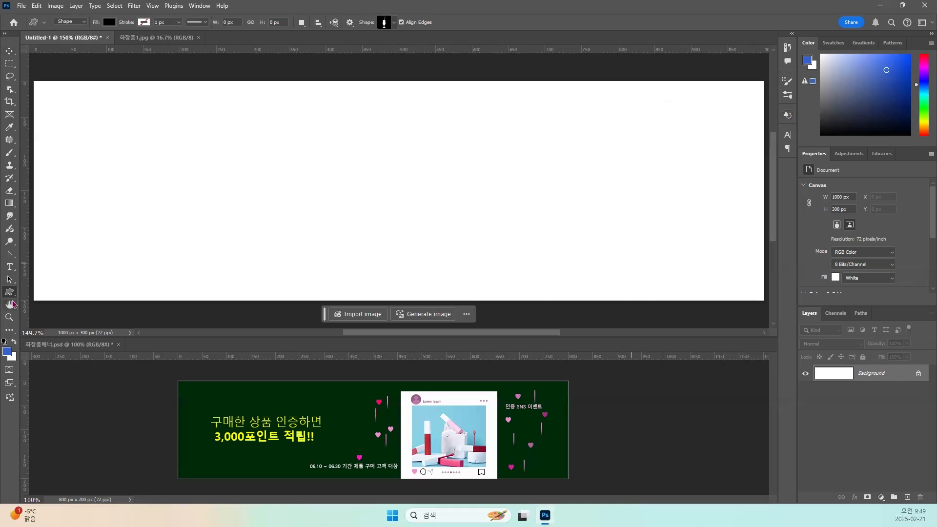
{"action": "right_click", "coordinate": [9, 292]}
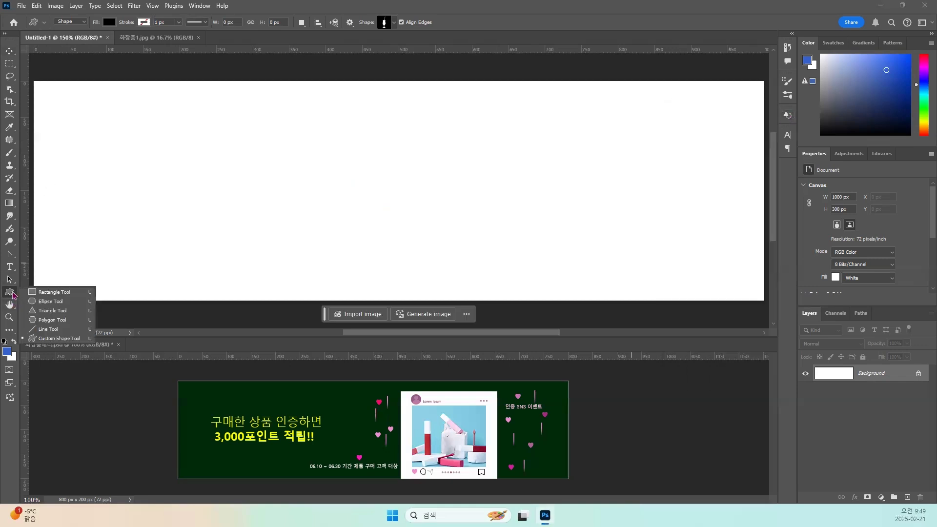
{"action": "left_click", "coordinate": [48, 302]}
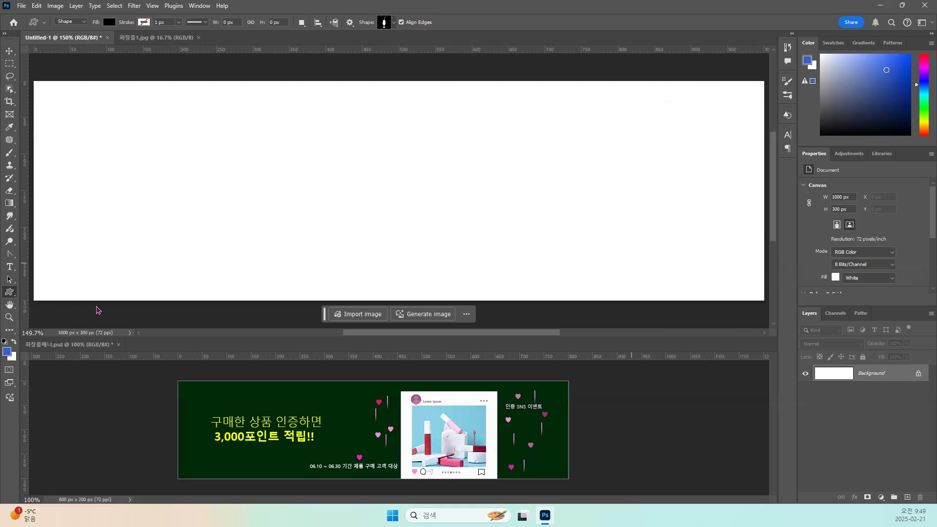
{"action": "left_click", "coordinate": [110, 22]}
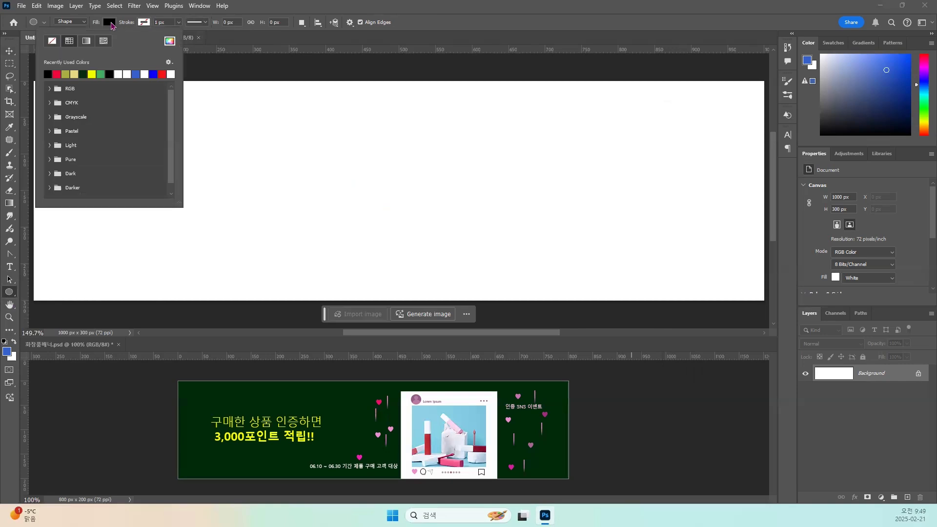
{"action": "left_click", "coordinate": [59, 74]}
{"action": "left_click", "coordinate": [238, 131]}
{"action": "left_click_drag", "start_coordinate": [238, 131], "coordinate": [305, 206]}
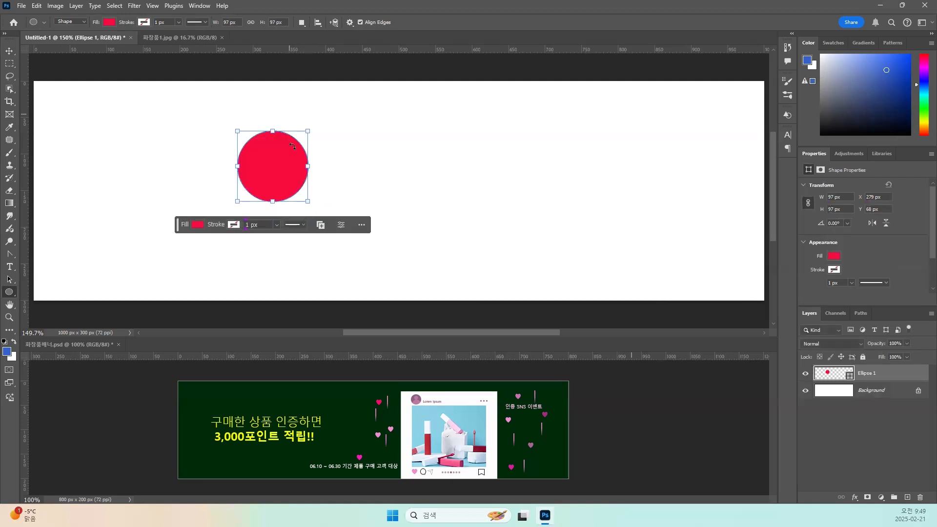
Link the circle's width and height so its proportions stay locked.
{"action": "left_click", "coordinate": [251, 23]}
{"action": "left_click", "coordinate": [249, 25]}
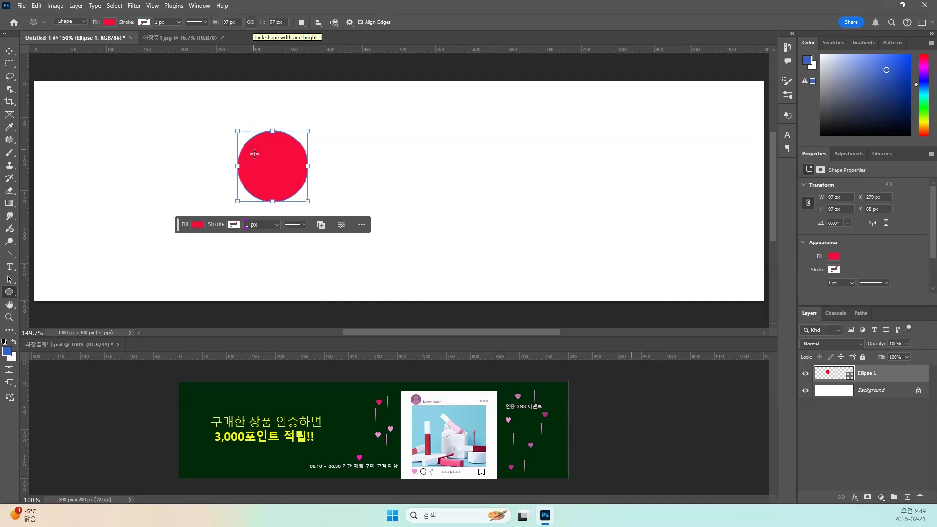
{"action": "left_click", "coordinate": [250, 24]}
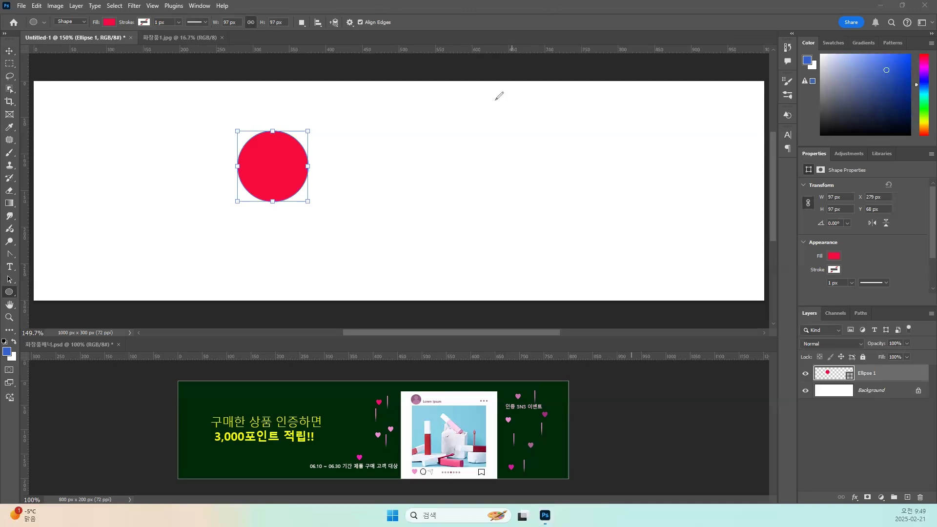
{"action": "mouse_move", "coordinate": [270, 140]}
{"action": "left_mouse_down"}
{"action": "mouse_move", "coordinate": [248, 143]}
{"action": "mouse_move", "coordinate": [238, 163]}
{"action": "mouse_move", "coordinate": [276, 204]}
{"action": "left_mouse_up"}
{"action": "mouse_move", "coordinate": [286, 138]}
{"action": "left_mouse_down"}
{"action": "mouse_move", "coordinate": [298, 140]}
{"action": "mouse_move", "coordinate": [304, 177]}
{"action": "mouse_move", "coordinate": [272, 204]}
{"action": "left_mouse_up"}
Lower the circle's top anchor point with the Direct Selection tool and accept turning the live shape into a regular path.
{"action": "left_click", "coordinate": [8, 283]}
{"action": "left_click", "coordinate": [9, 283]}
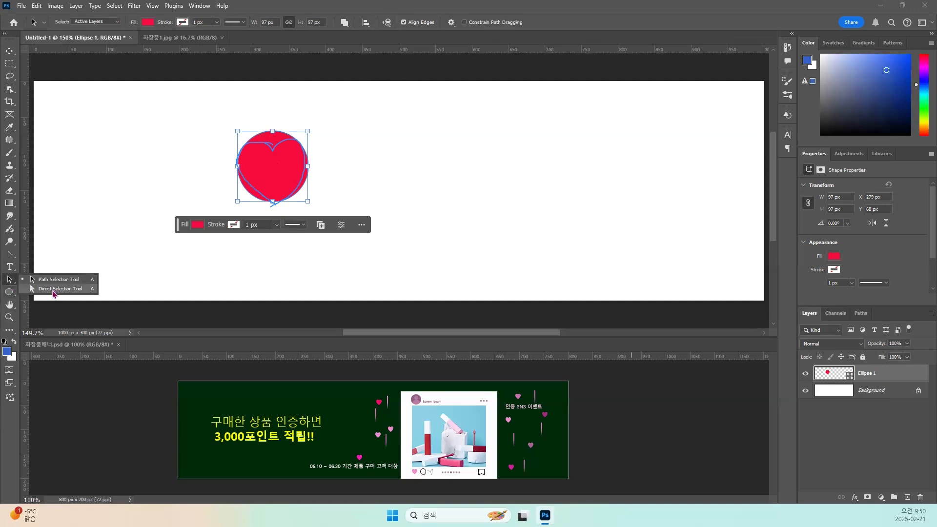
{"action": "left_click", "coordinate": [52, 291]}
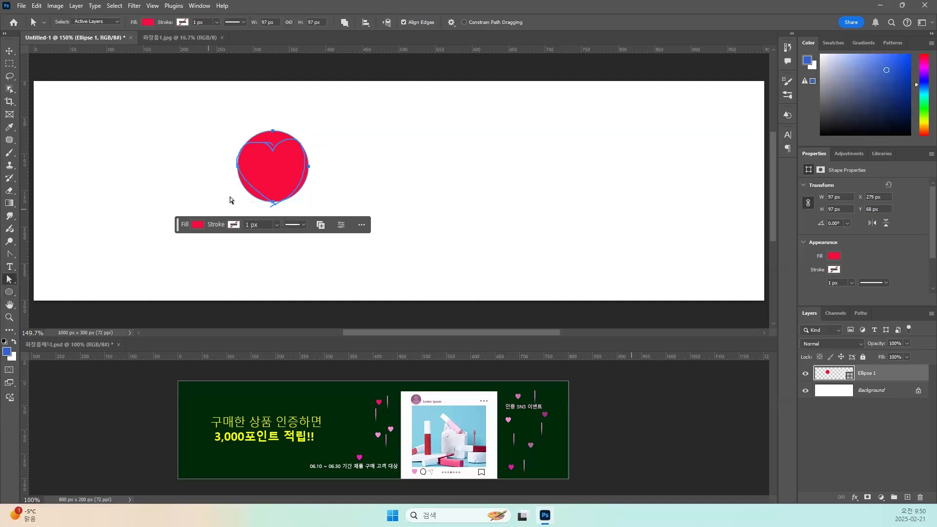
{"action": "left_click", "coordinate": [272, 131]}
{"action": "left_click_drag", "start_coordinate": [273, 130], "coordinate": [272, 145]}
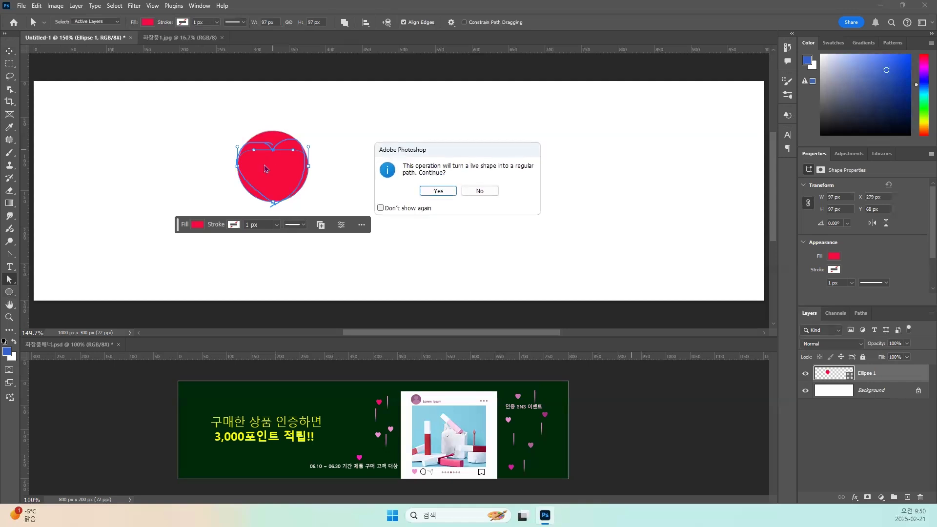
{"action": "left_click", "coordinate": [438, 190]}
Break the top anchor's direction handles and angle each one upward to form the heart's notch and two rounded lobes.
{"action": "left_click_drag", "start_coordinate": [253, 150], "coordinate": [255, 133]}
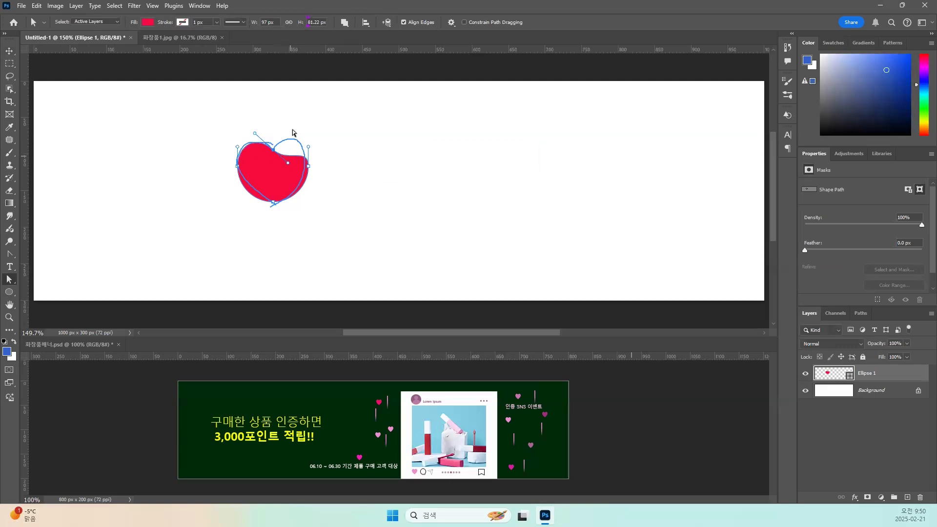
{"action": "mouse_move", "coordinate": [288, 163]}
{"action": "left_mouse_down"}
{"action": "mouse_move", "coordinate": [291, 132]}
{"action": "mouse_move", "coordinate": [288, 163]}
{"action": "left_mouse_up"}
{"action": "left_click_drag", "start_coordinate": [9, 254], "coordinate": [54, 305]}
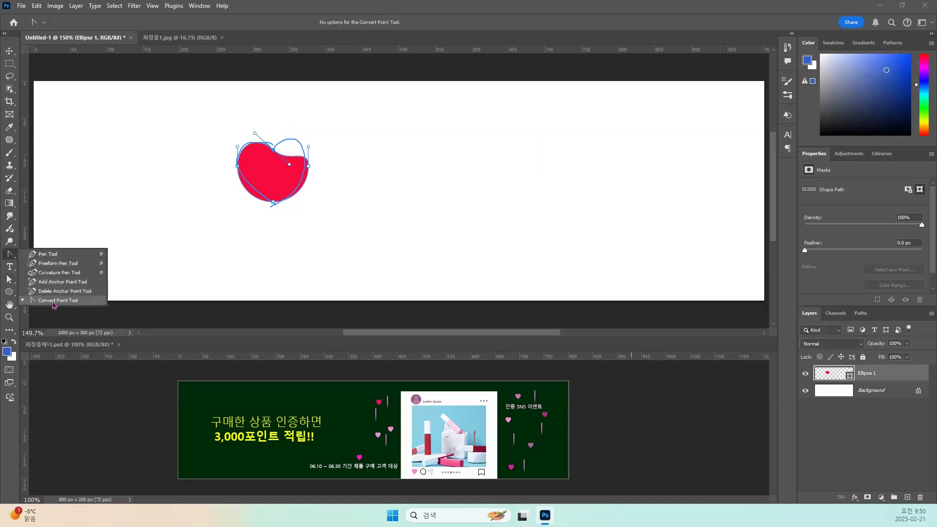
{"action": "left_click", "coordinate": [9, 280]}
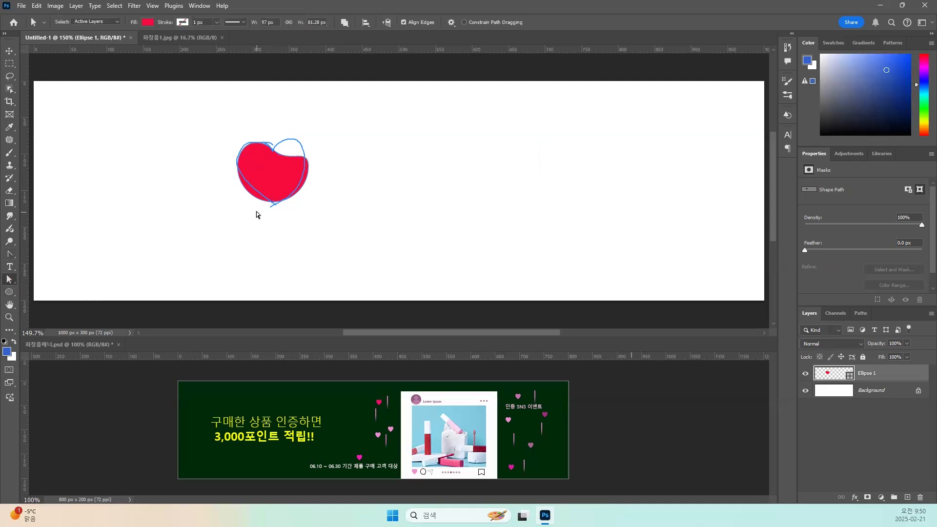
{"action": "left_click", "coordinate": [276, 165]}
{"action": "left_click_drag", "start_coordinate": [288, 165], "coordinate": [290, 128]}
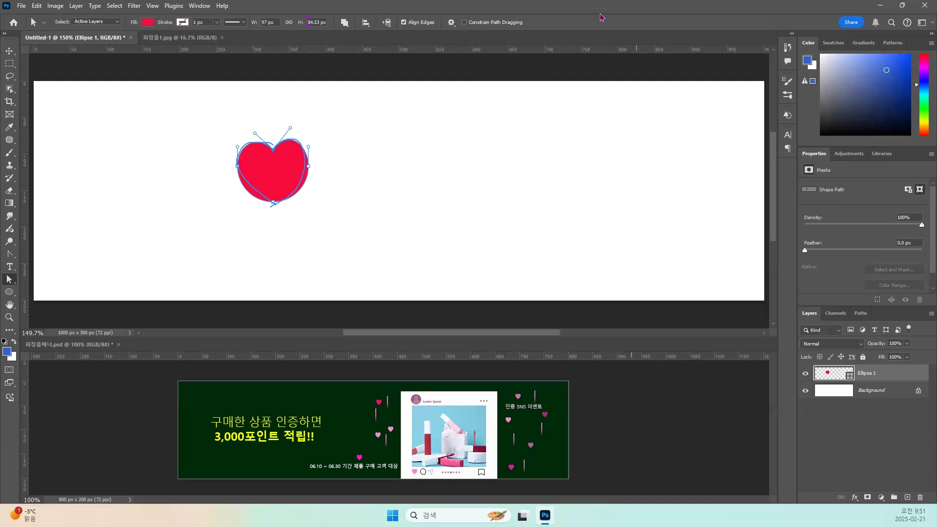
{"action": "left_click", "coordinate": [607, 40]}
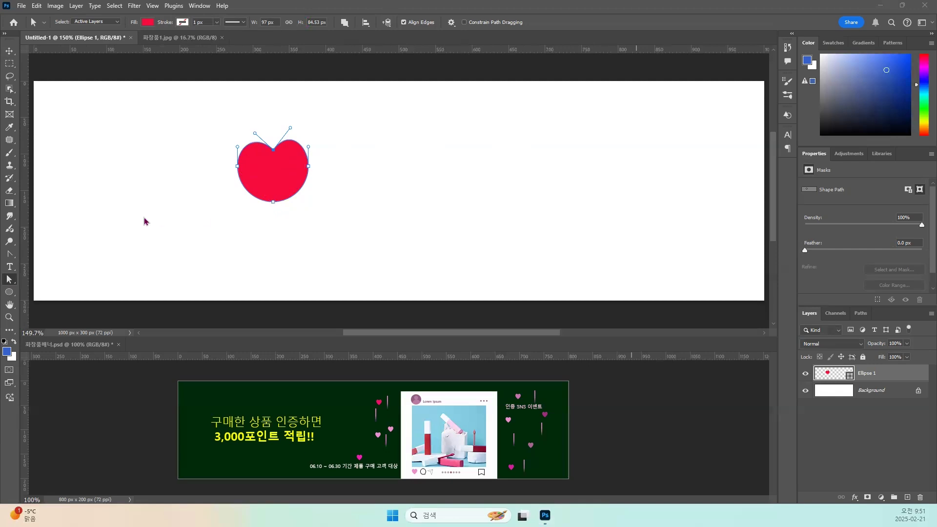
Convert the shape's bottom anchor into a sharp corner with the Convert Point tool to form the heart's tip.
{"action": "left_click", "coordinate": [16, 255]}
{"action": "left_click", "coordinate": [15, 255]}
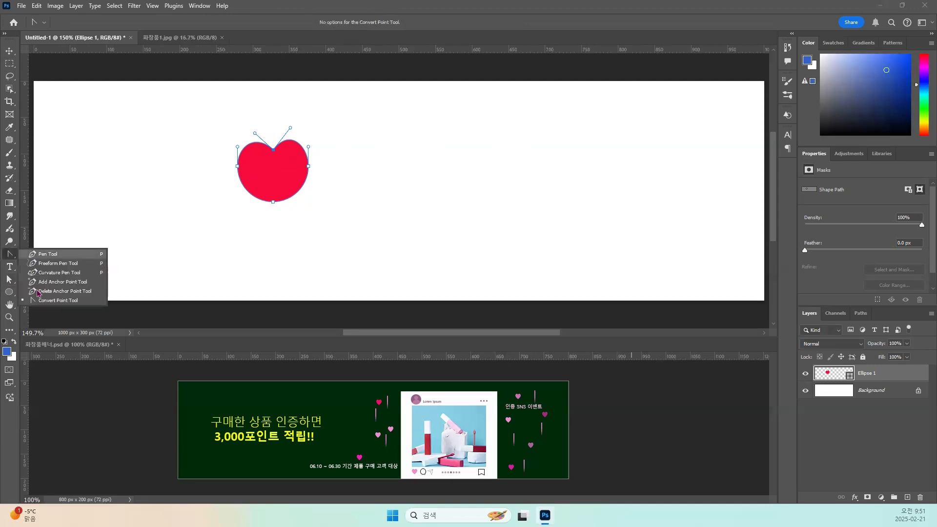
{"action": "left_click", "coordinate": [42, 301]}
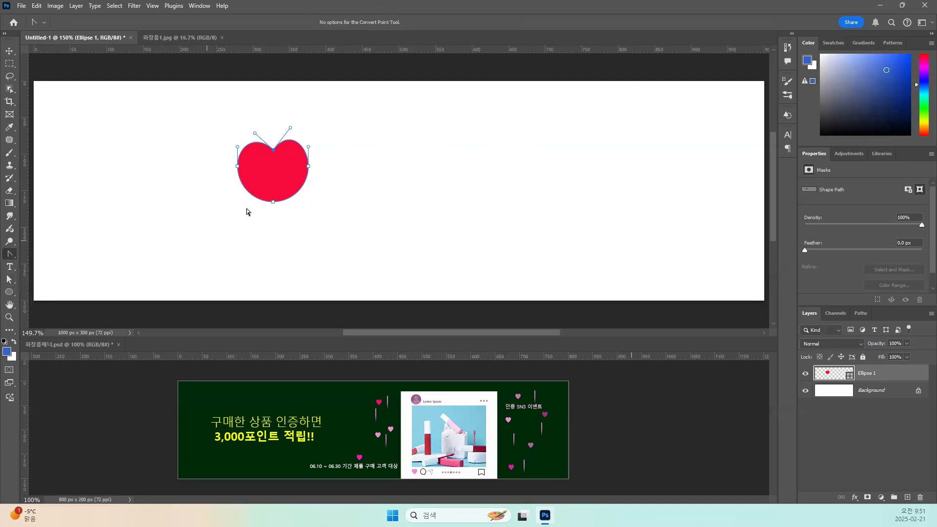
{"action": "left_click", "coordinate": [273, 201]}
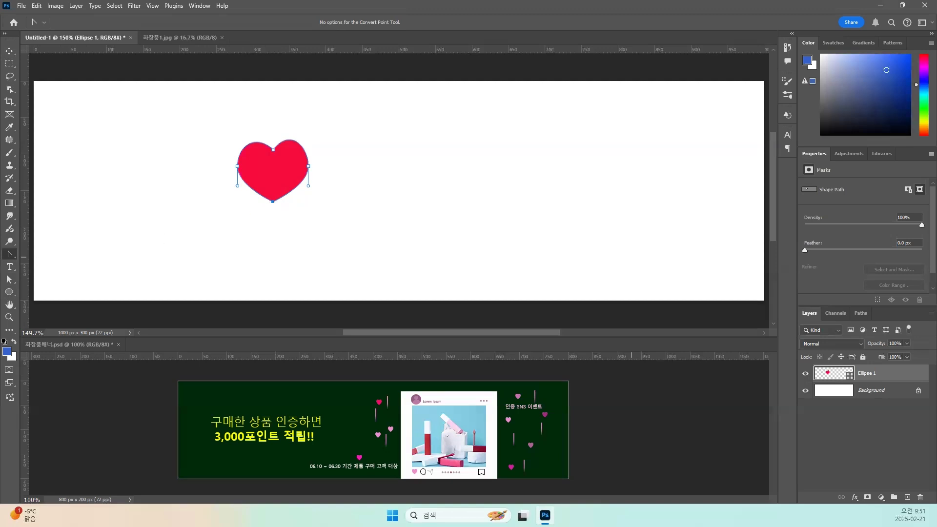
Tilt the direction handles of both side anchors outward at their upper ends with the Direct Selection tool, widening the heart to about 99 px.
{"action": "left_click", "coordinate": [10, 280]}
{"action": "left_click", "coordinate": [237, 166]}
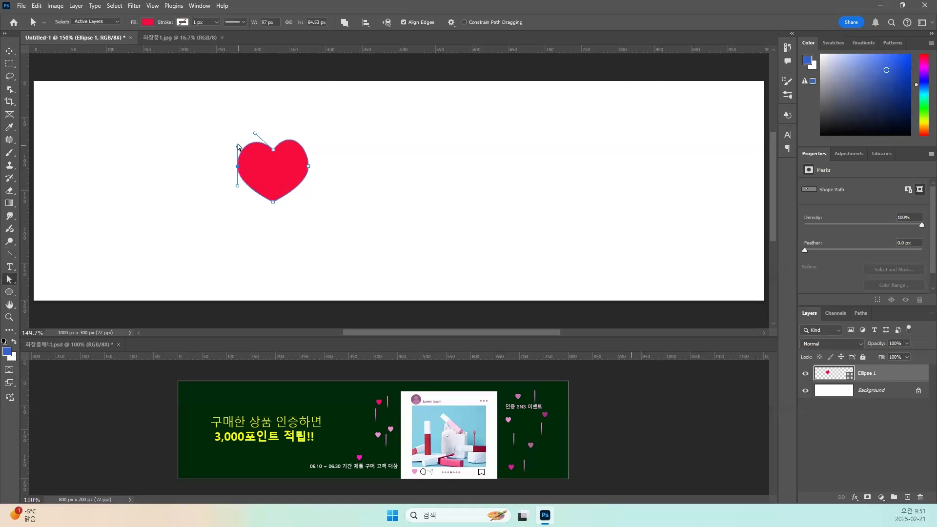
{"action": "left_click_drag", "start_coordinate": [237, 146], "coordinate": [232, 147]}
{"action": "left_click_drag", "start_coordinate": [317, 159], "coordinate": [302, 179]}
{"action": "left_click_drag", "start_coordinate": [308, 146], "coordinate": [313, 148]}
Lower the heart's bottom anchor about 10 px and try pulling curve handles out of it with the Convert Point tool, undoing the handle changes.
{"action": "left_click", "coordinate": [274, 201]}
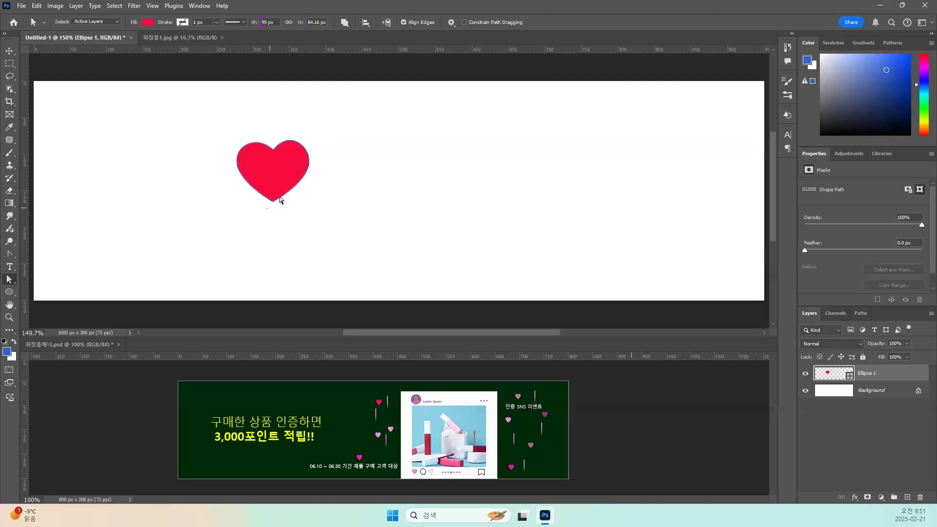
{"action": "left_click_drag", "start_coordinate": [274, 203], "coordinate": [273, 210]}
{"action": "left_click", "coordinate": [11, 255]}
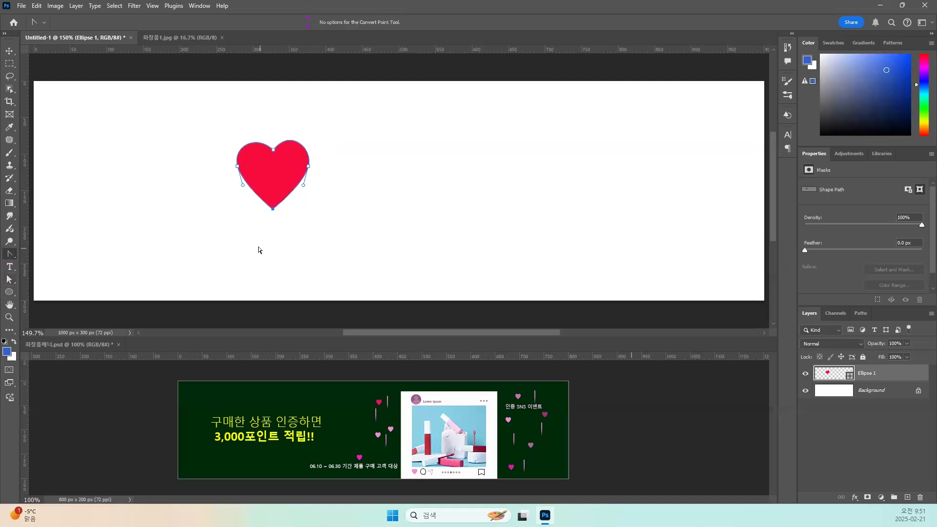
{"action": "mouse_move", "coordinate": [273, 210]}
{"action": "left_mouse_down"}
{"action": "mouse_move", "coordinate": [290, 193]}
{"action": "mouse_move", "coordinate": [279, 196]}
{"action": "mouse_move", "coordinate": [262, 230]}
{"action": "mouse_move", "coordinate": [286, 200]}
{"action": "left_mouse_up"}
{"action": "key", "text": "ctrl+z"}
{"action": "key", "text": "ctrl+z"}
{"action": "key", "text": "ctrl+z"}
Move the heart's bottom anchor back up about 10 px with the Direct Selection tool and reselect the heart's path.
{"action": "key", "text": "a"}
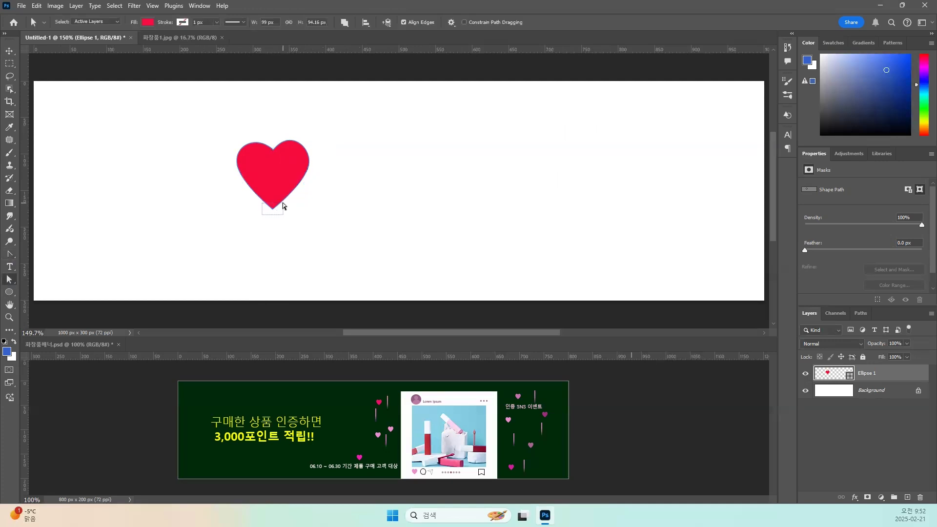
{"action": "left_click_drag", "start_coordinate": [274, 209], "coordinate": [273, 201]}
{"action": "left_click", "coordinate": [300, 211]}
{"action": "left_click", "coordinate": [261, 151]}
Rename the heart's shape layer to 하트.
{"action": "double_click", "coordinate": [869, 373]}
{"action": "type", "text": "qk"}
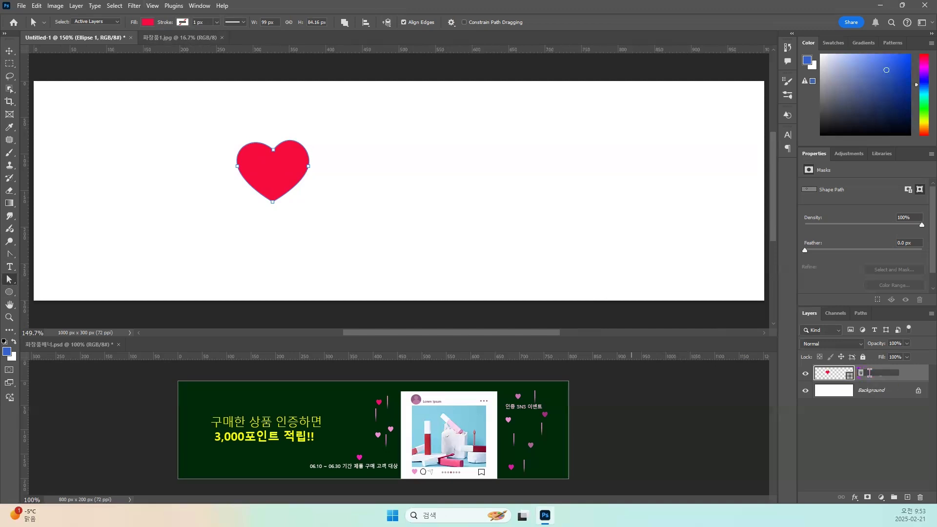
{"action": "type", "text": "하트"}
{"action": "key", "text": "Return"}
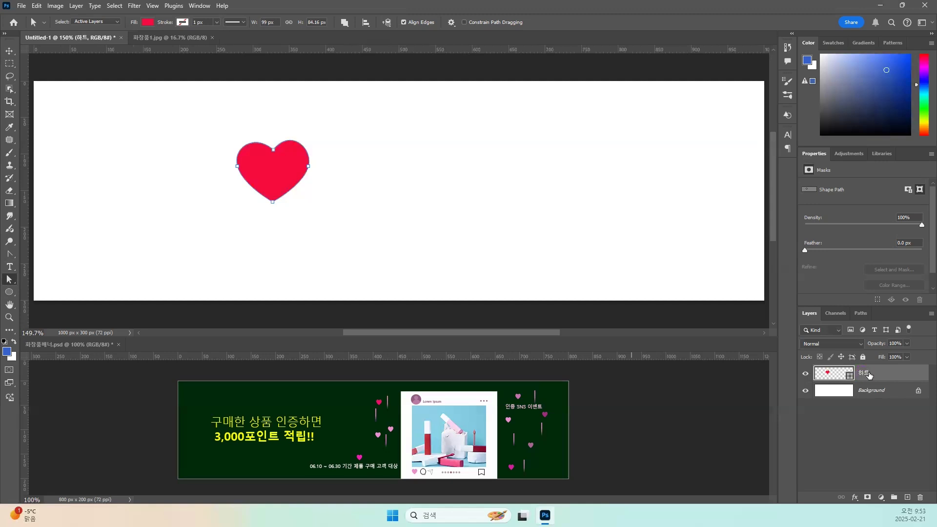
Add a Color Overlay effect in black (#000000) to the 하트 heart layer.
{"action": "left_click", "coordinate": [855, 498]}
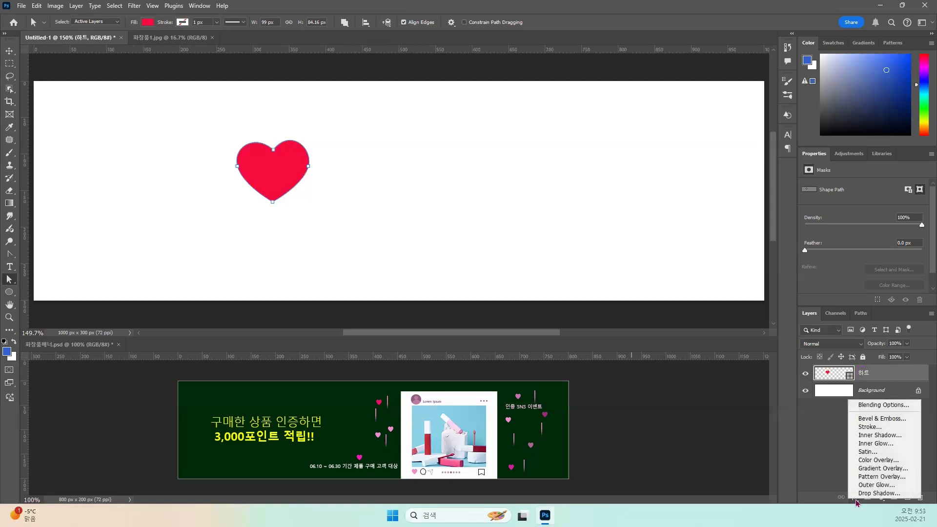
{"action": "left_click", "coordinate": [880, 462]}
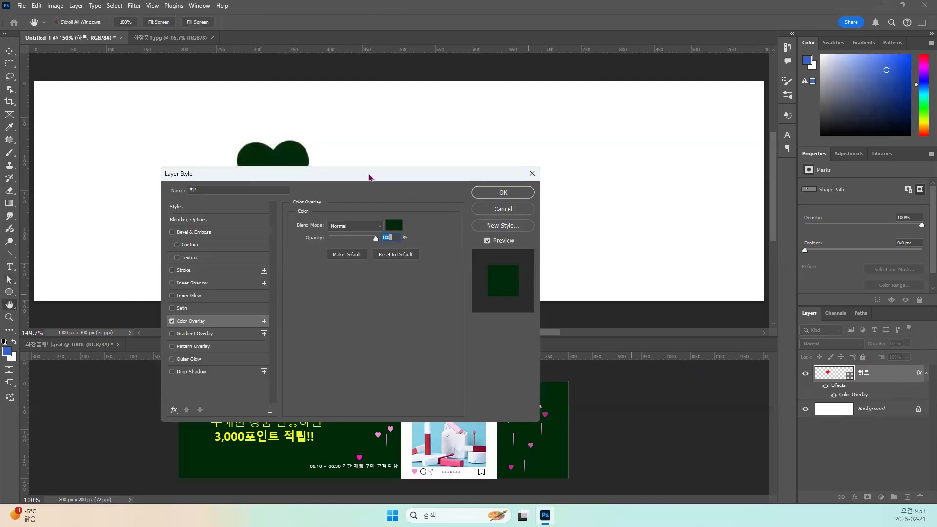
{"action": "left_click_drag", "start_coordinate": [369, 177], "coordinate": [568, 160]}
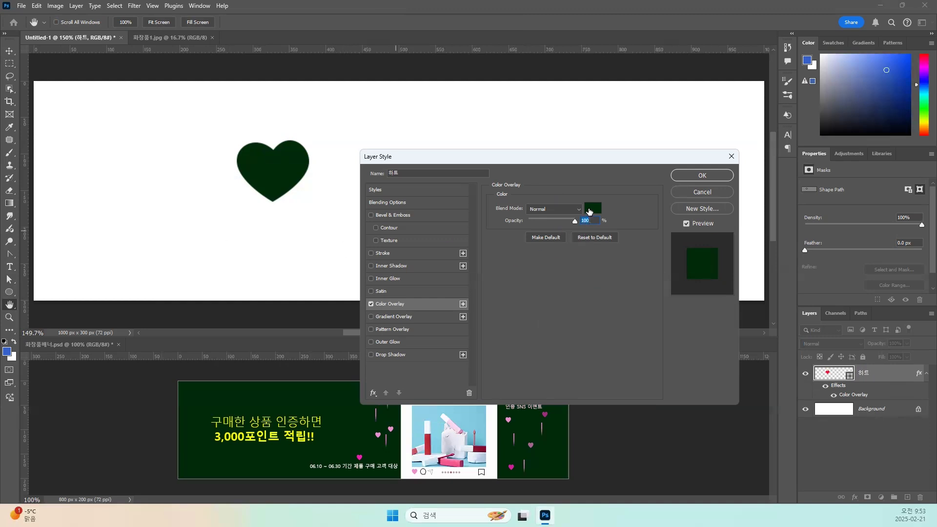
{"action": "left_click", "coordinate": [589, 212]}
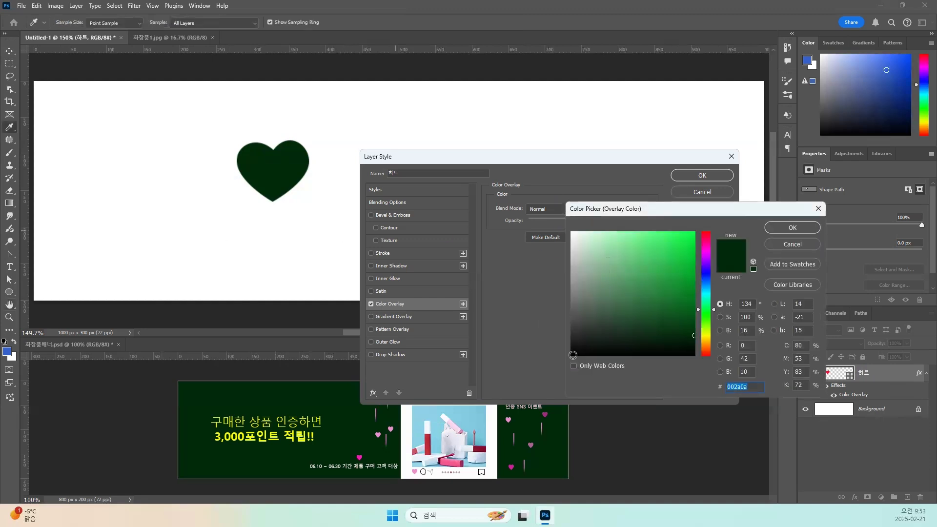
{"action": "left_click", "coordinate": [571, 356]}
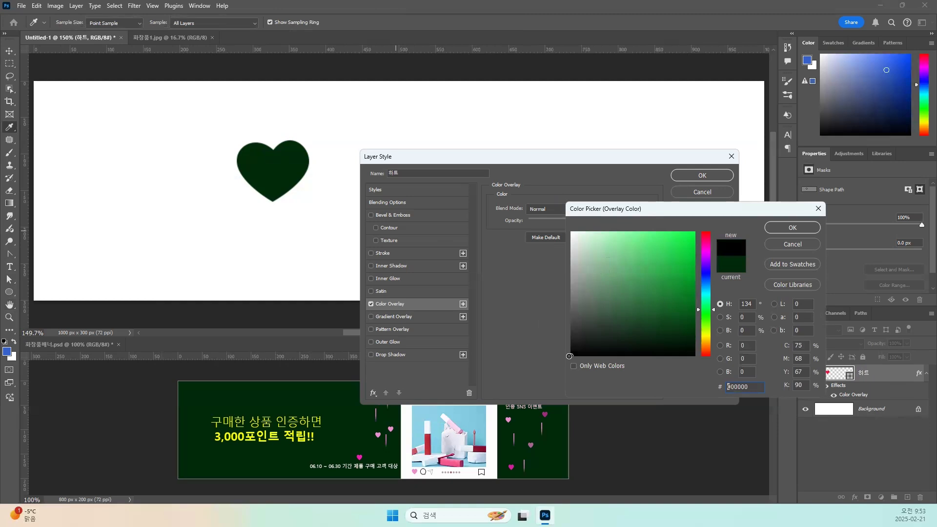
{"action": "left_click", "coordinate": [776, 228]}
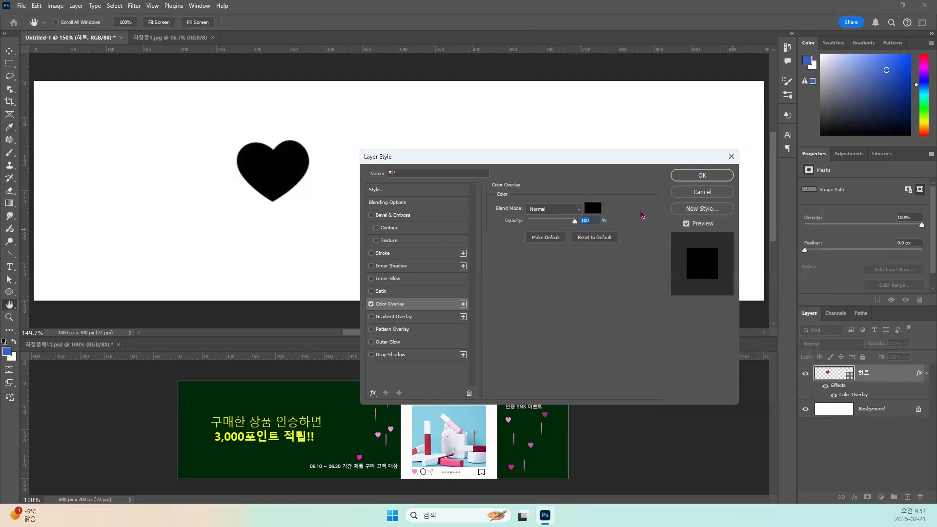
{"action": "left_click", "coordinate": [688, 178]}
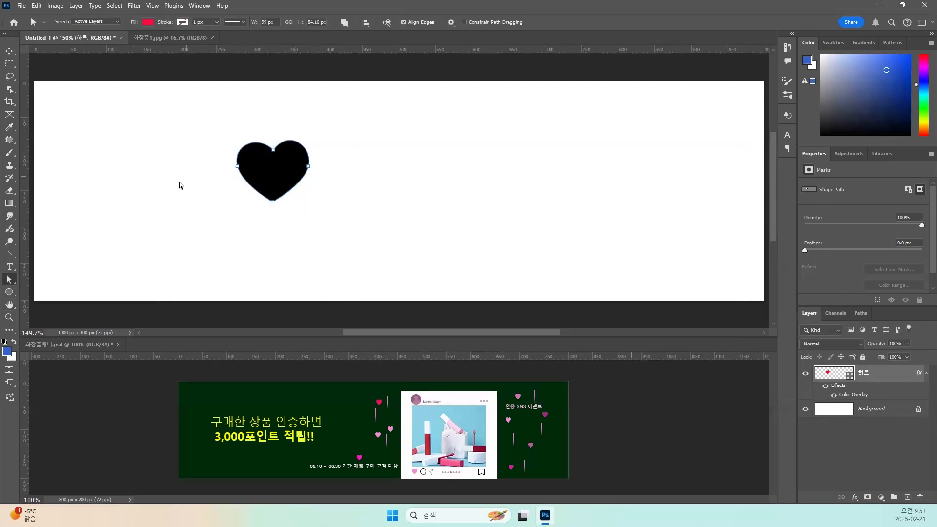
Select a rectangular area around the black heart and define it as a brush preset named 하트.
{"action": "left_click", "coordinate": [10, 64]}
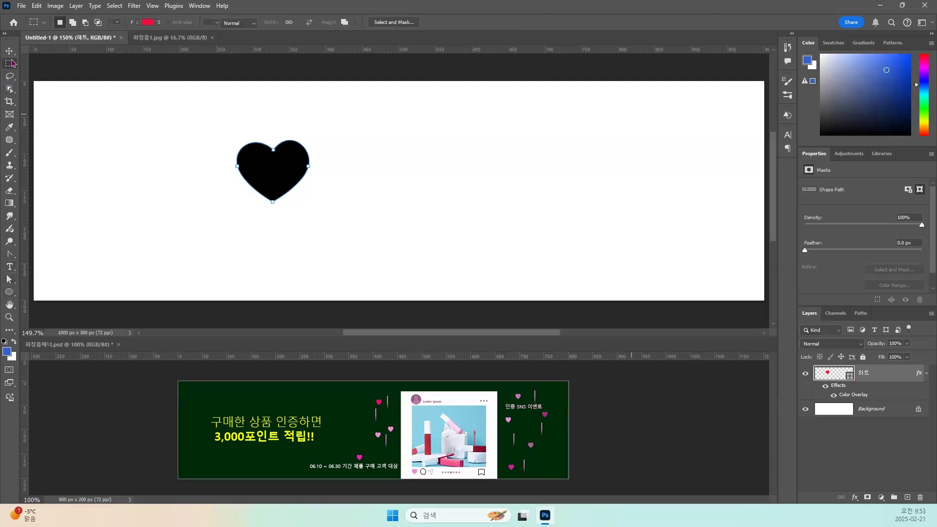
{"action": "left_click_drag", "start_coordinate": [215, 125], "coordinate": [330, 219]}
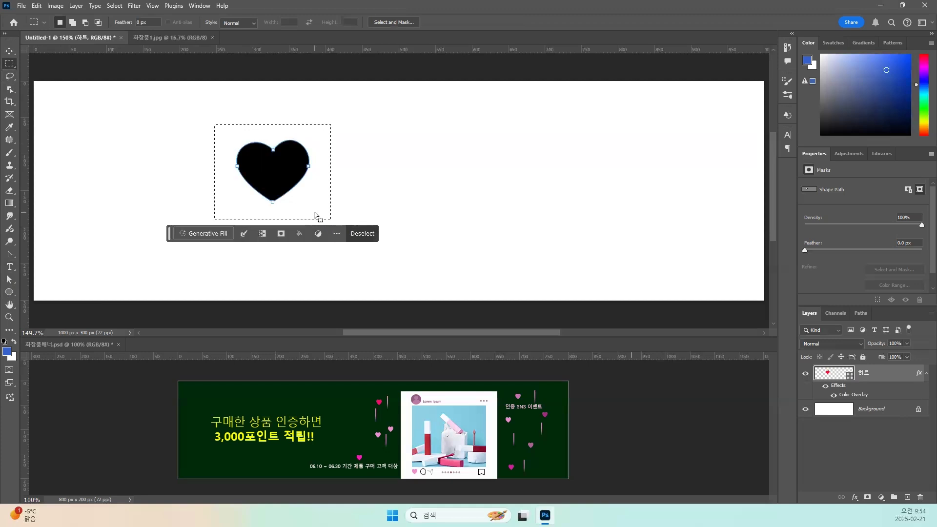
{"action": "left_click", "coordinate": [37, 6]}
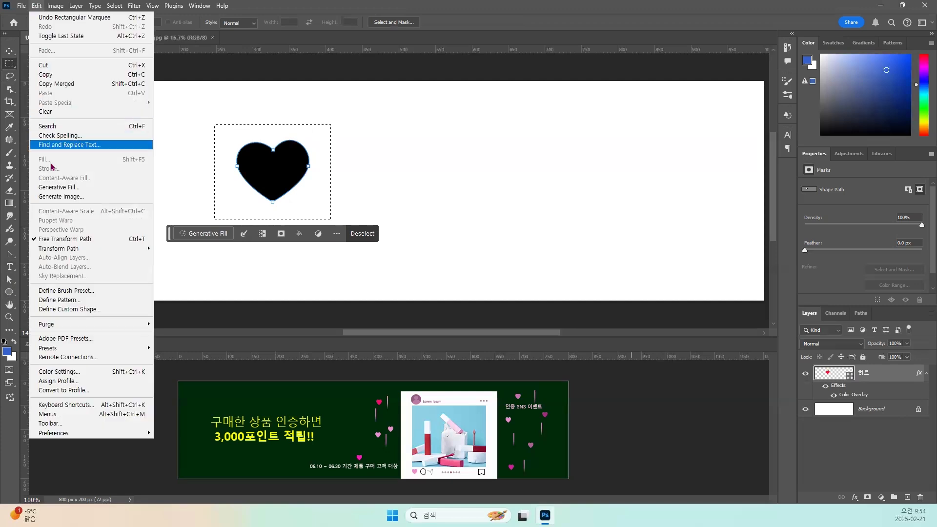
{"action": "left_click", "coordinate": [78, 291]}
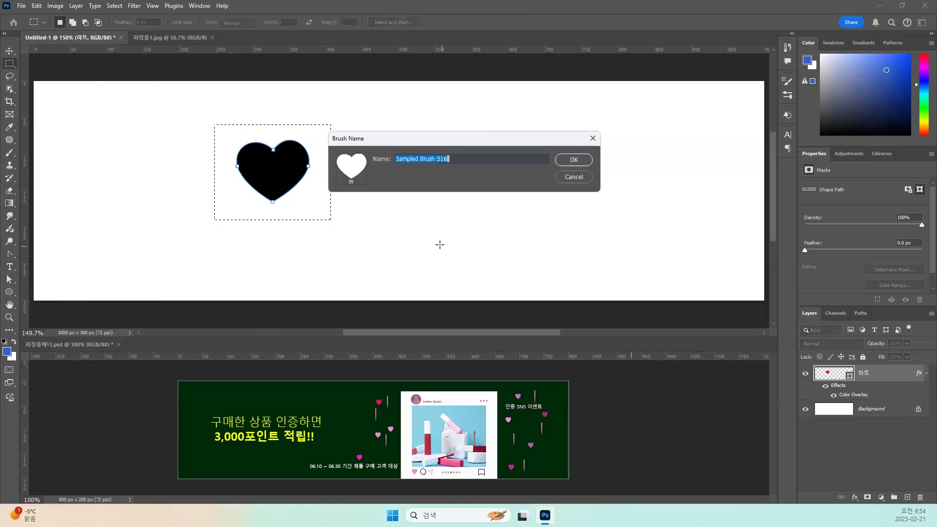
{"action": "type", "text": "ㅎ"}
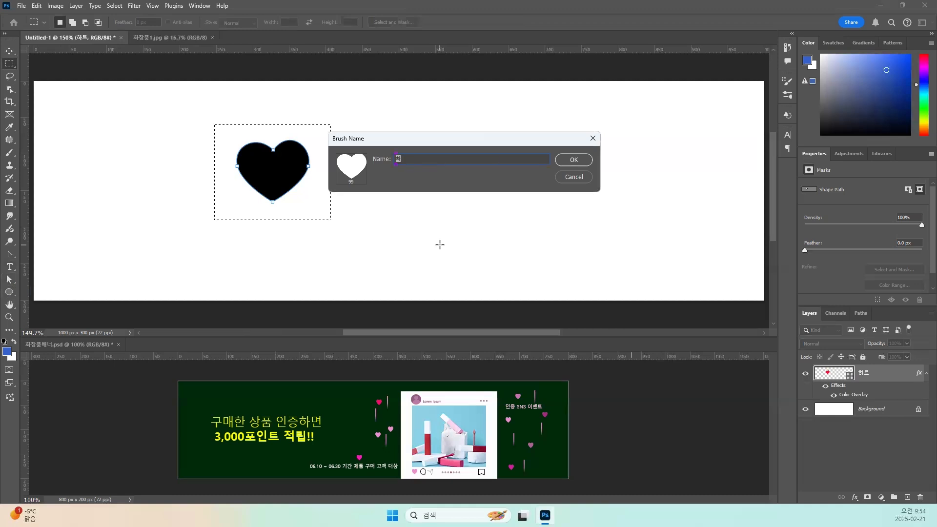
{"action": "type", "text": "트"}
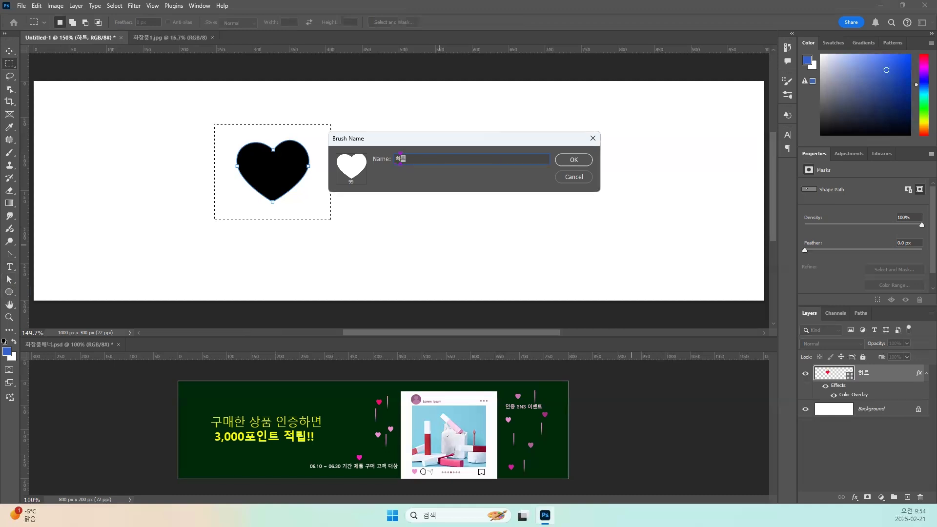
{"action": "key", "text": "Return"}
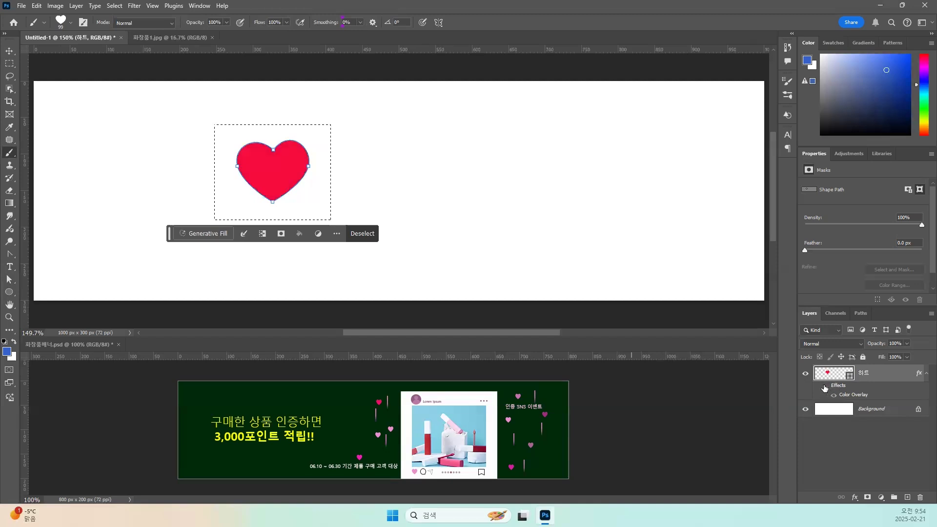
Turn off the heart layer's effects, hide the layer with its effects list collapsed, and clear the selection.
{"action": "left_click", "coordinate": [824, 388]}
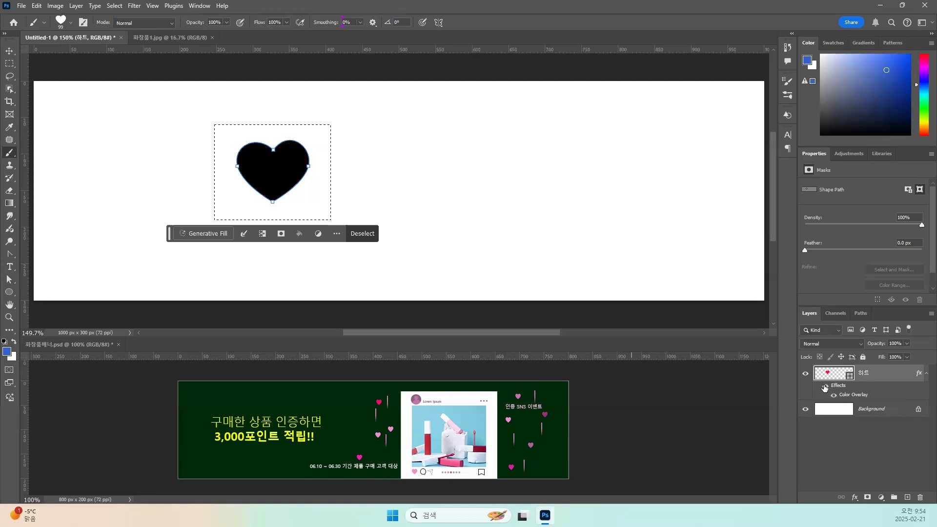
{"action": "left_click", "coordinate": [925, 375]}
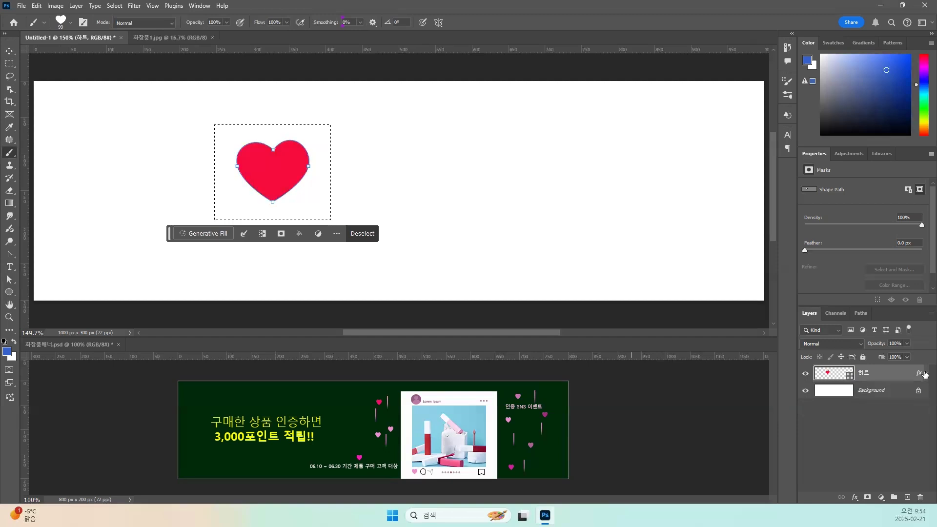
{"action": "left_click", "coordinate": [806, 376]}
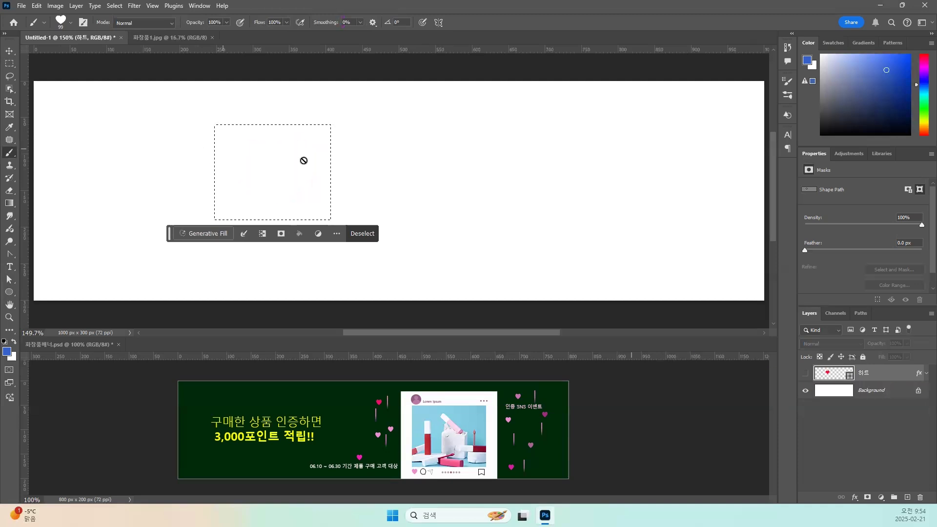
{"action": "key", "text": "ctrl+d"}
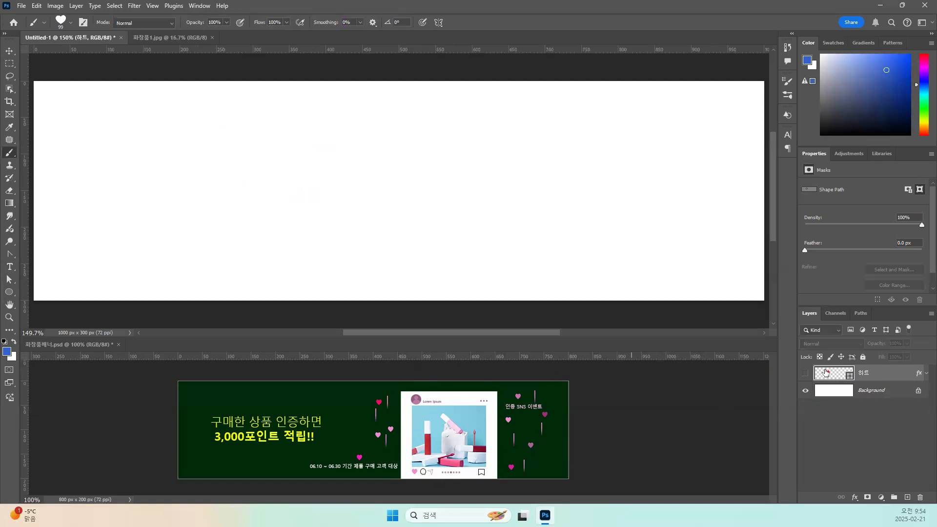
Add a new layer above the heart and fill it with a bright magenta foreground colour, #dd39f0.
{"action": "left_click", "coordinate": [907, 498]}
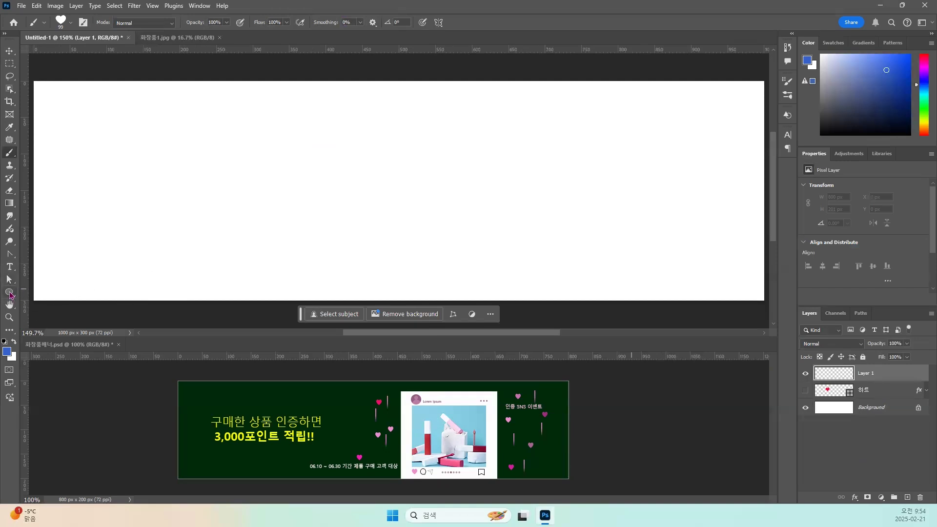
{"action": "right_click", "coordinate": [9, 295]}
{"action": "left_click", "coordinate": [49, 295]}
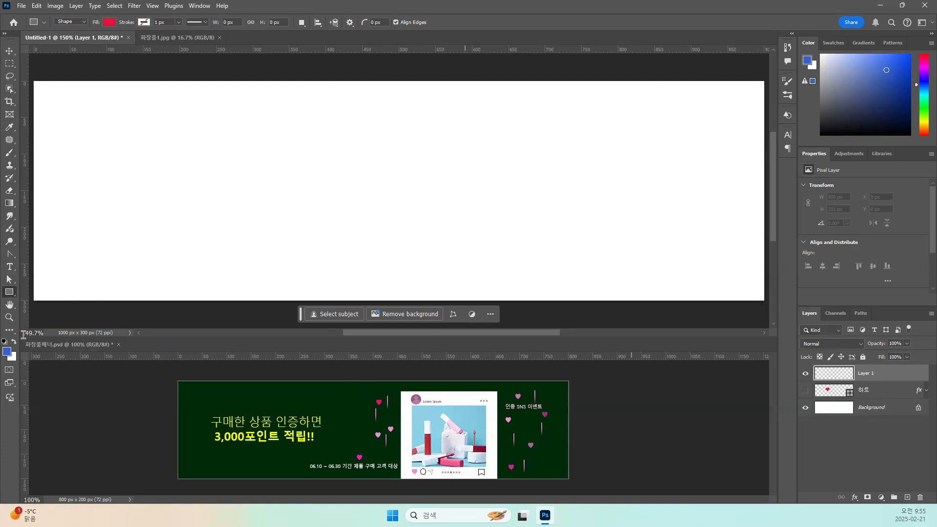
{"action": "left_click", "coordinate": [7, 351]}
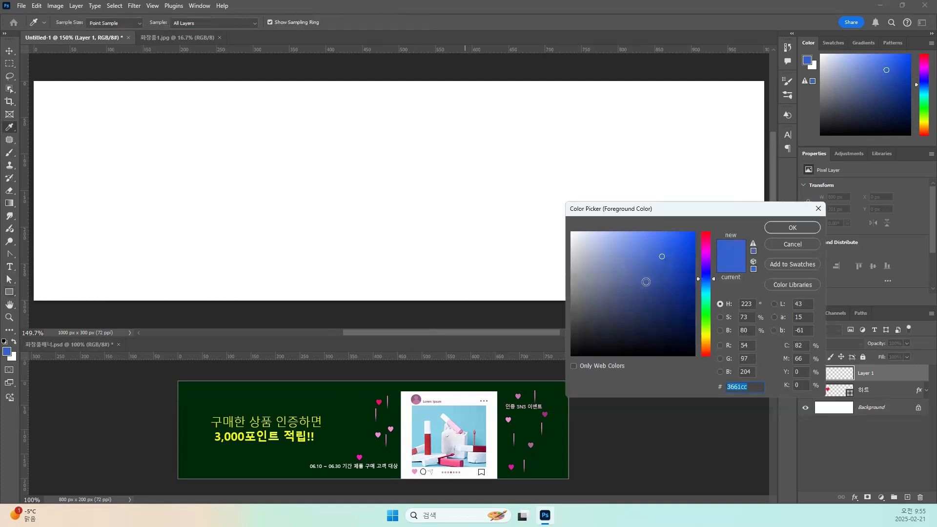
{"action": "left_click", "coordinate": [705, 346]}
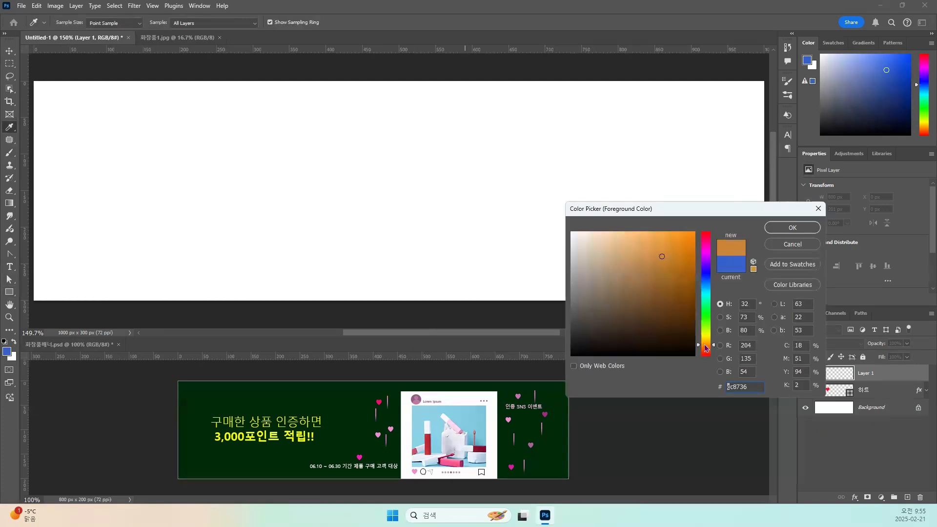
{"action": "left_click", "coordinate": [658, 248]}
{"action": "left_click_drag", "start_coordinate": [658, 248], "coordinate": [661, 255]}
{"action": "left_click", "coordinate": [706, 255]}
{"action": "left_click_drag", "start_coordinate": [662, 257], "coordinate": [661, 243]}
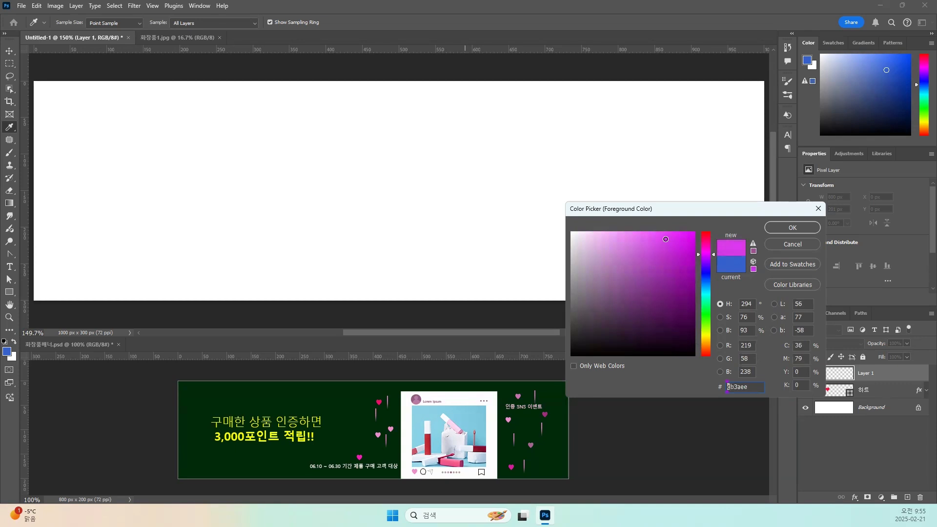
{"action": "left_click", "coordinate": [793, 227]}
{"action": "key", "text": "u"}
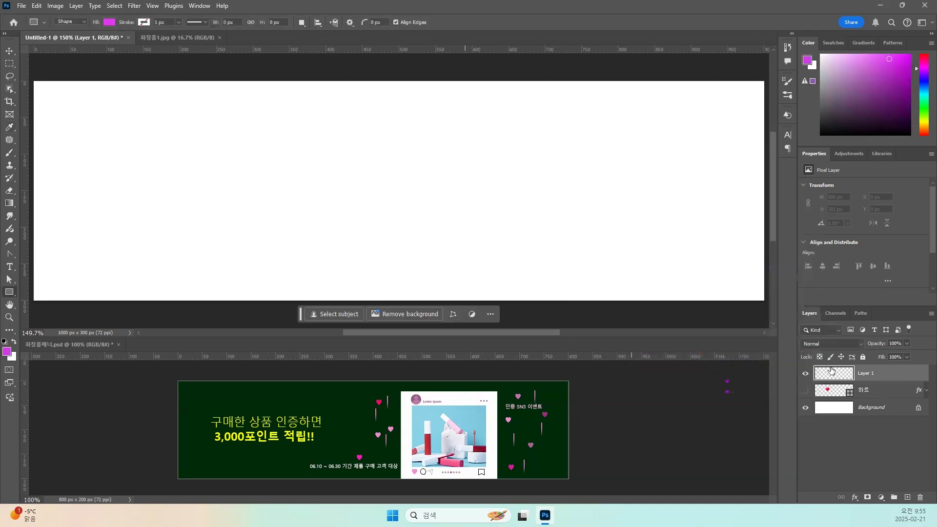
{"action": "key", "text": "alt+BackSpace"}
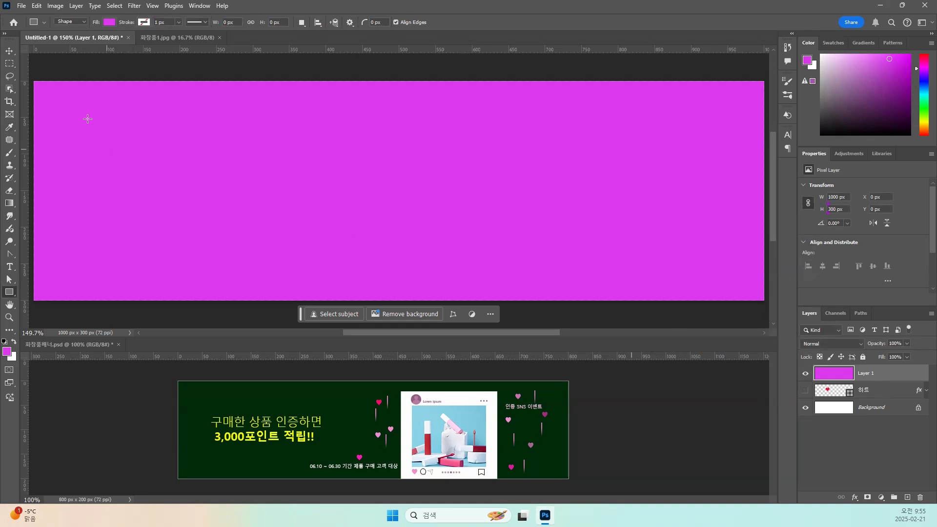
Change the foreground colour to a softer, less saturated purple and refill the magenta layer with it.
{"action": "left_click", "coordinate": [6, 354]}
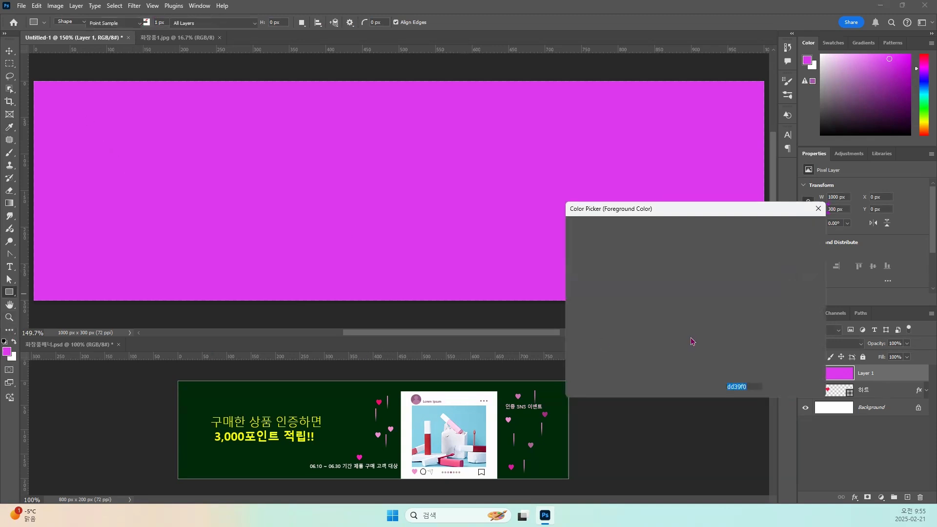
{"action": "left_click_drag", "start_coordinate": [667, 248], "coordinate": [643, 255]}
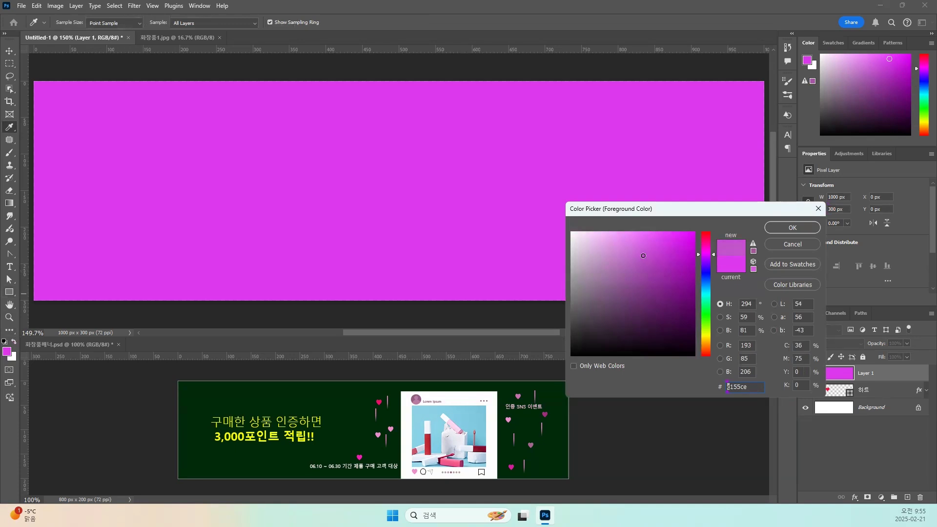
{"action": "left_click", "coordinate": [808, 230]}
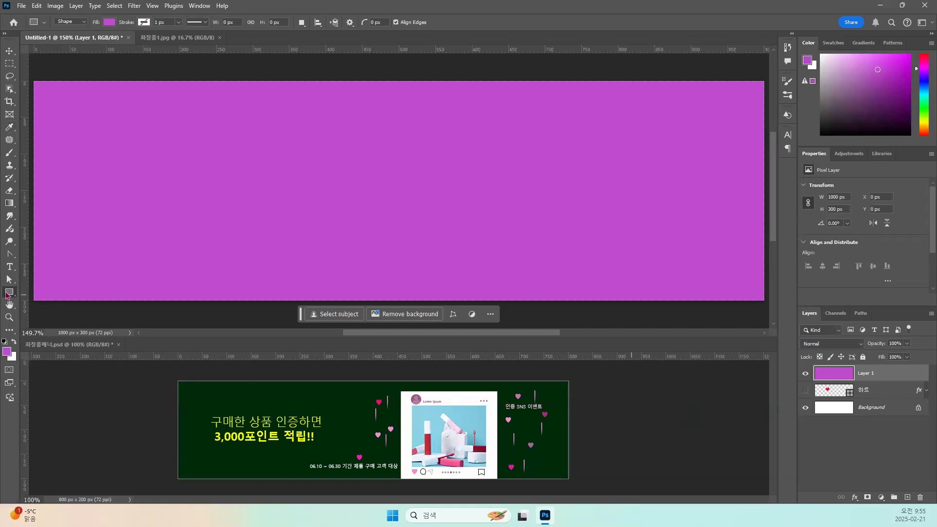
Draw a white rectangle about 271 x 289 px, right of the canvas centre and reaching the bottom edge.
{"action": "left_click", "coordinate": [109, 22]}
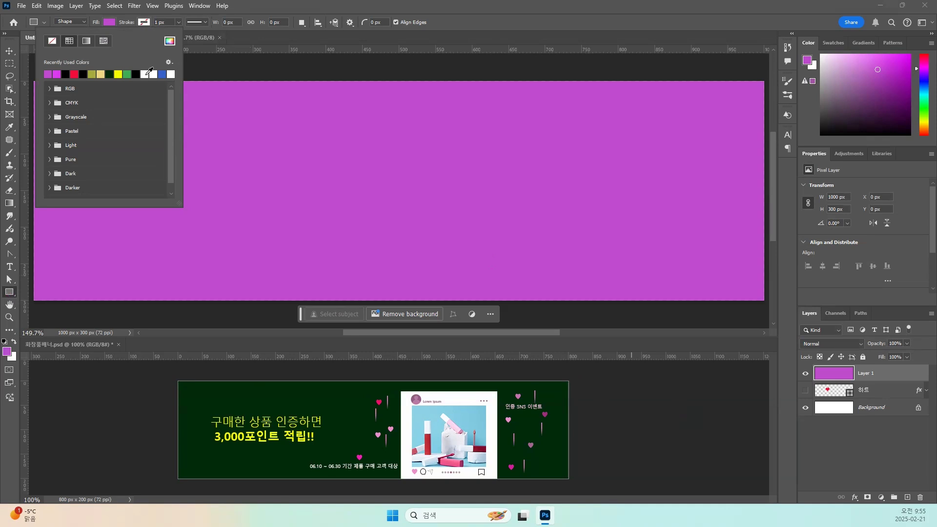
{"action": "left_click", "coordinate": [146, 74]}
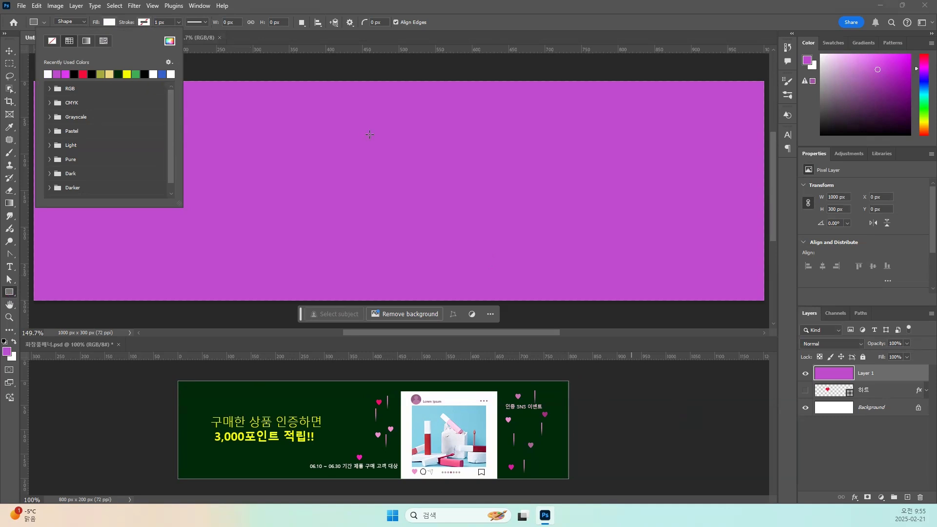
{"action": "left_click", "coordinate": [399, 89]}
{"action": "left_click_drag", "start_coordinate": [399, 89], "coordinate": [594, 300]}
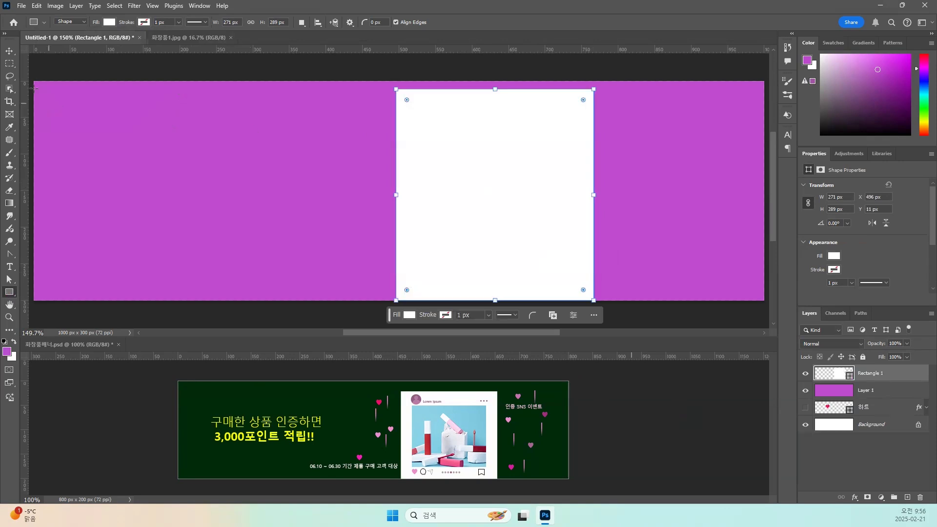
Move the white rectangle right to X 539 px and lower its top edge, reducing its height to about 274 px.
{"action": "left_click", "coordinate": [9, 51]}
{"action": "left_click_drag", "start_coordinate": [478, 213], "coordinate": [515, 213]}
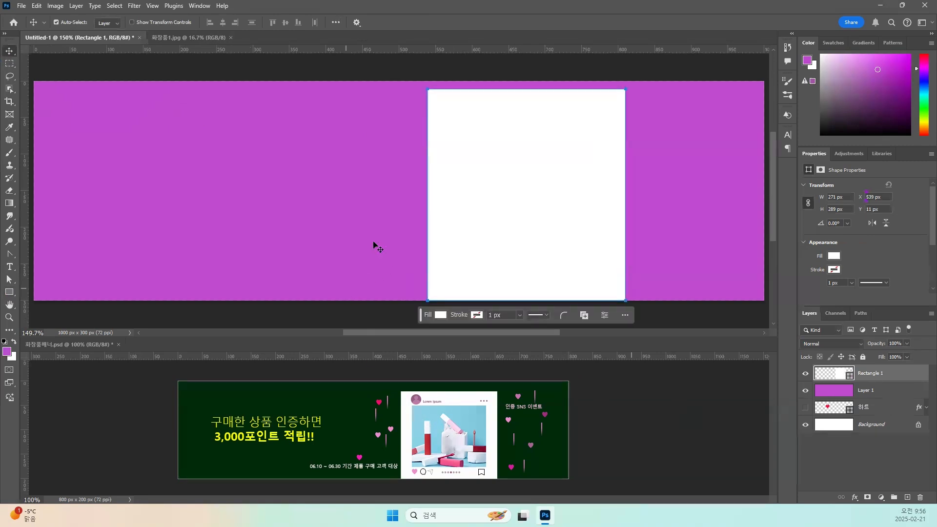
{"action": "key", "text": "ctrl+t"}
{"action": "left_click_drag", "start_coordinate": [526, 90], "coordinate": [522, 102]}
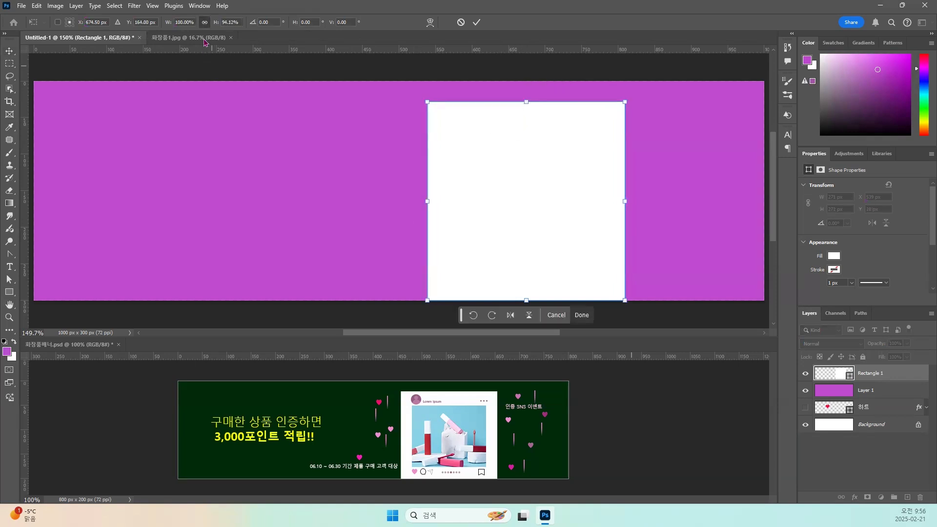
{"action": "left_click_drag", "start_coordinate": [527, 102], "coordinate": [527, 100]}
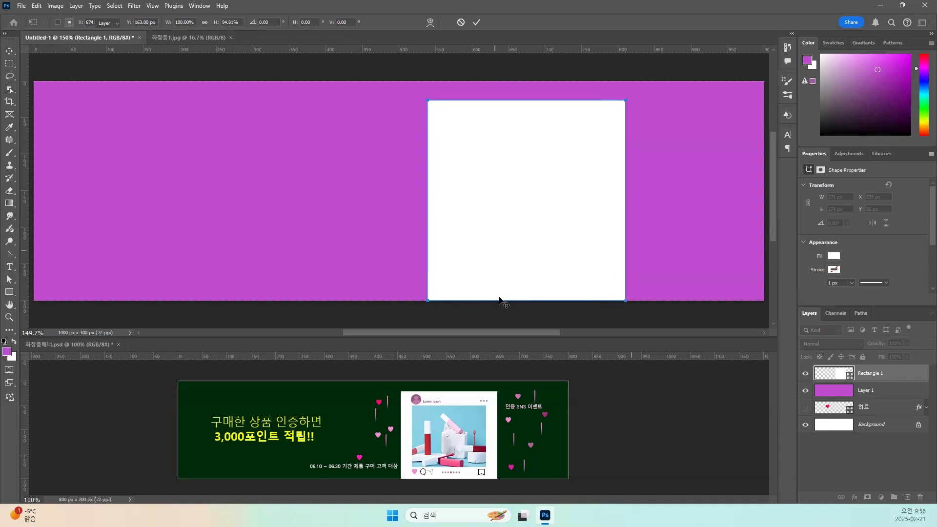
{"action": "key", "text": "Return"}
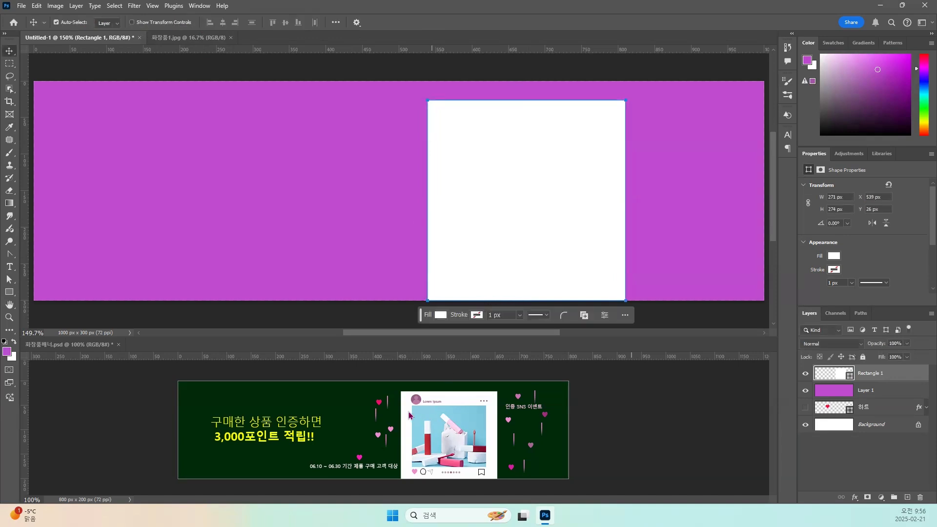
Add a new layer above the white rectangle and rename the white rectangle's layer as 상품 프레임.
{"action": "left_click", "coordinate": [909, 499]}
{"action": "left_click", "coordinate": [878, 390]}
{"action": "double_click", "coordinate": [875, 389]}
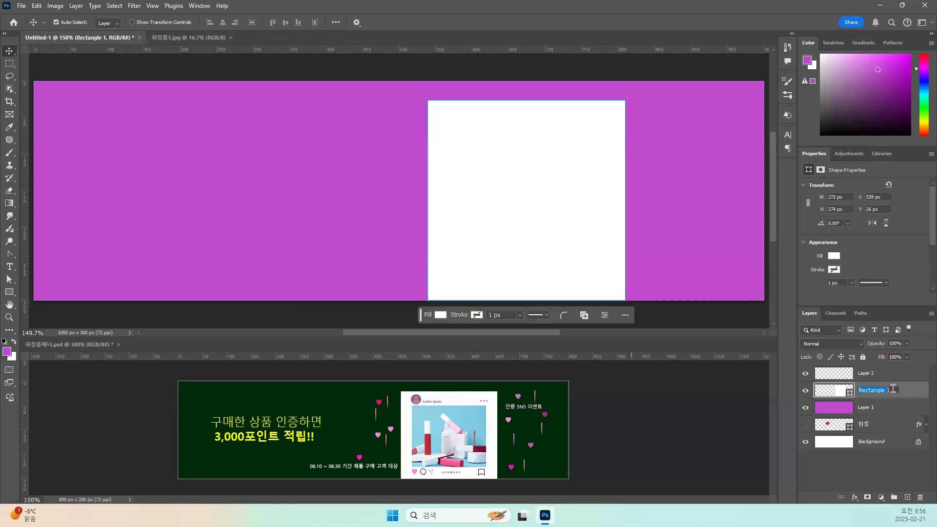
{"action": "type", "text": "사"}
{"action": "type", "text": "품"}
{"action": "type", "text": " 프레임"}
{"action": "key", "text": "Return"}
Draw a pale yellow rectangle about 200 x 189 px inside the white frame, using the new layer.
{"action": "left_click", "coordinate": [835, 372]}
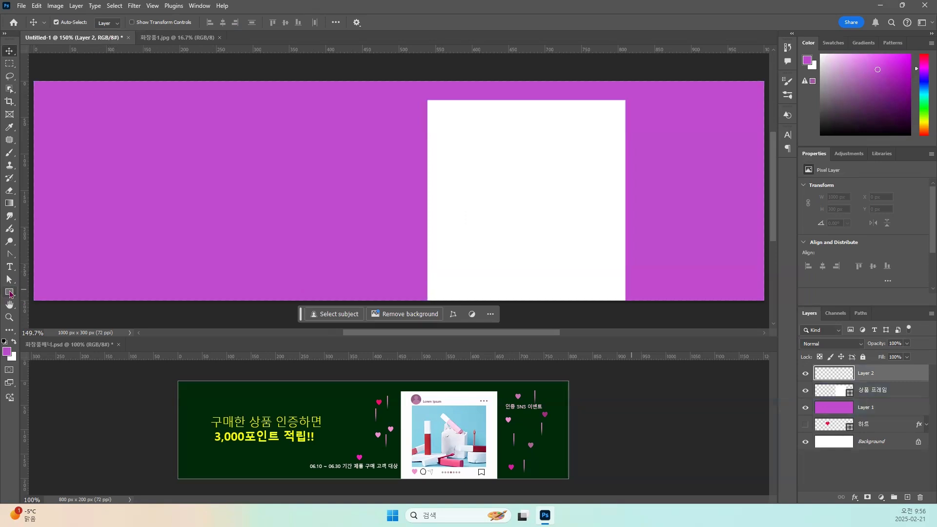
{"action": "left_click", "coordinate": [10, 293]}
{"action": "left_click", "coordinate": [110, 22]}
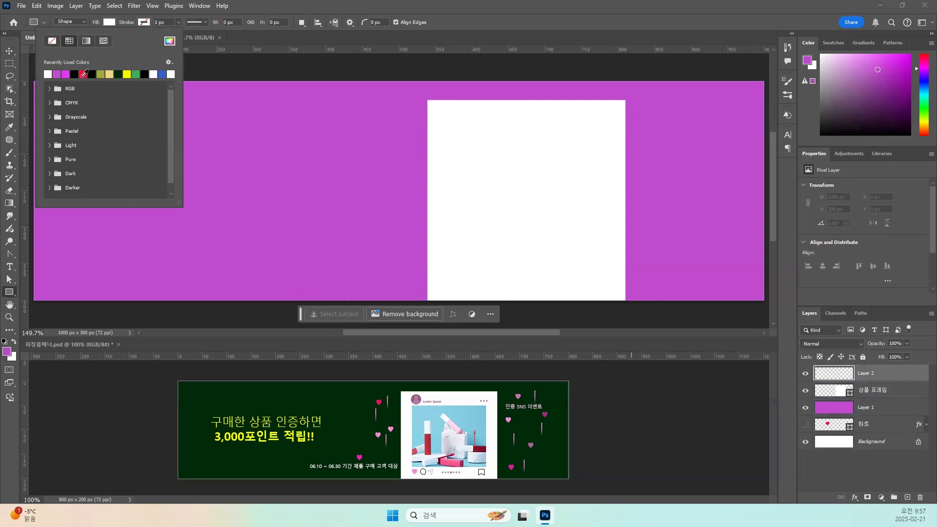
{"action": "left_click", "coordinate": [110, 74]}
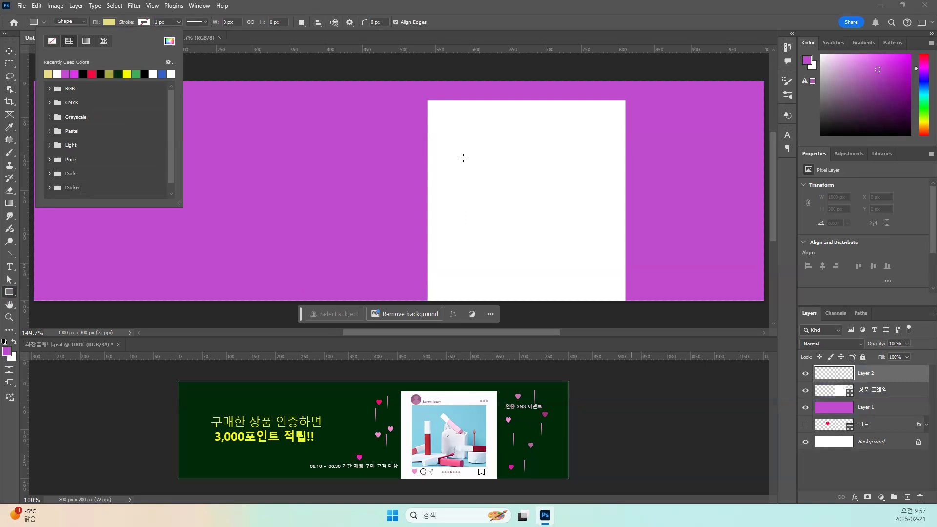
{"action": "left_click_drag", "start_coordinate": [452, 130], "coordinate": [598, 268]}
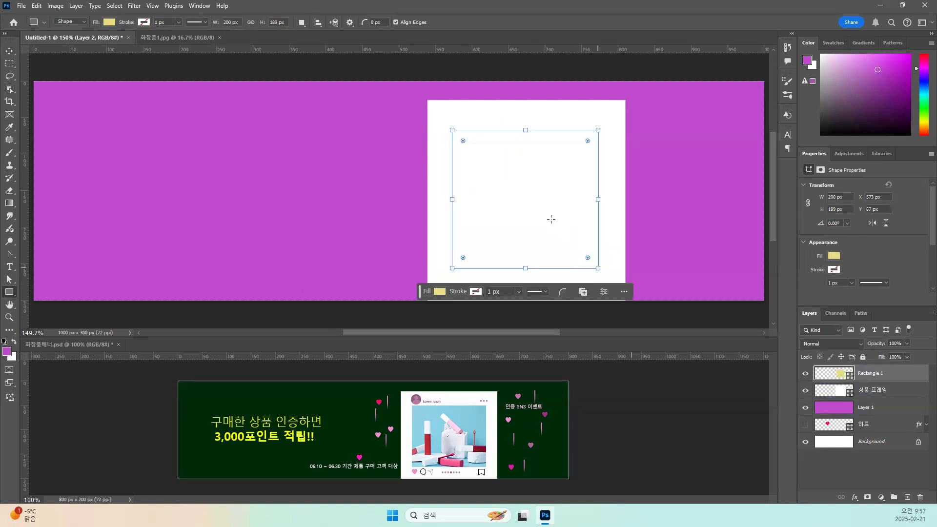
{"action": "left_click", "coordinate": [9, 51]}
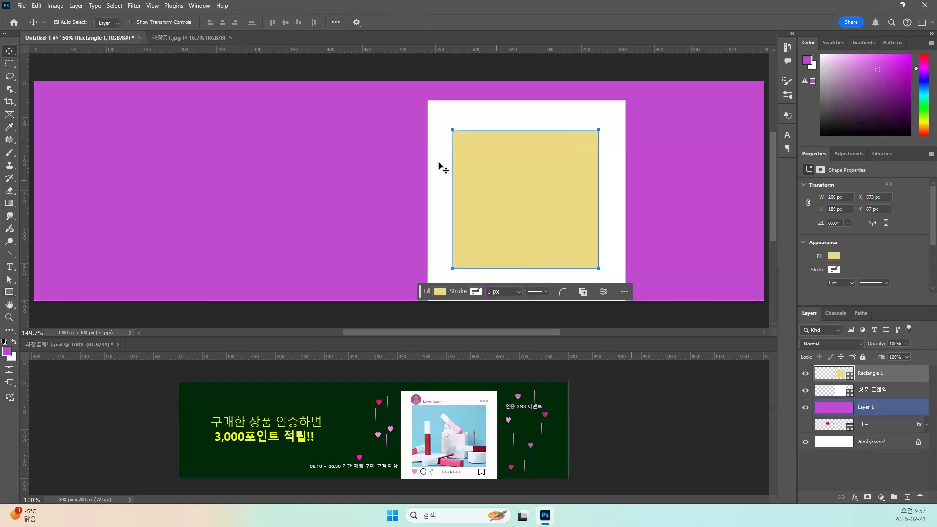
Copy the entire cosmetics photo from 화장품1.jpg and return to the banner document.
{"action": "left_click", "coordinate": [179, 38]}
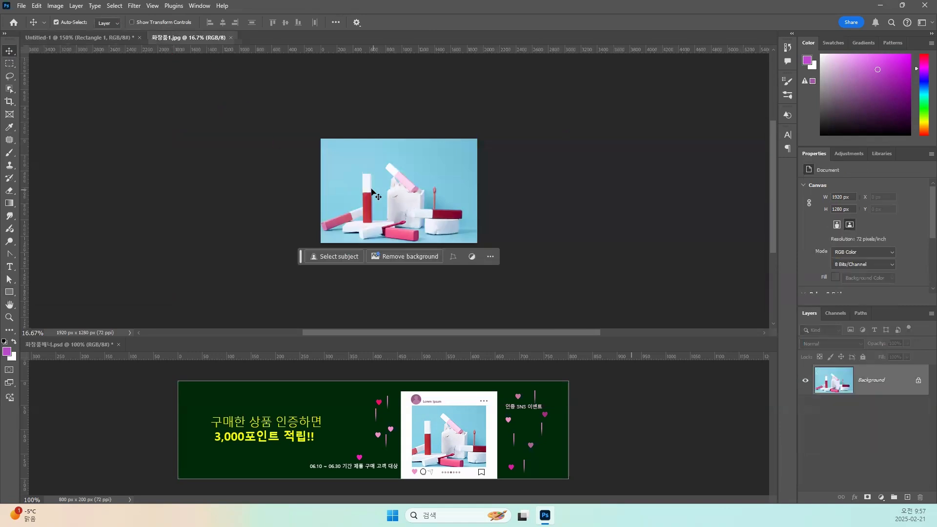
{"action": "key", "text": "ctrl+a"}
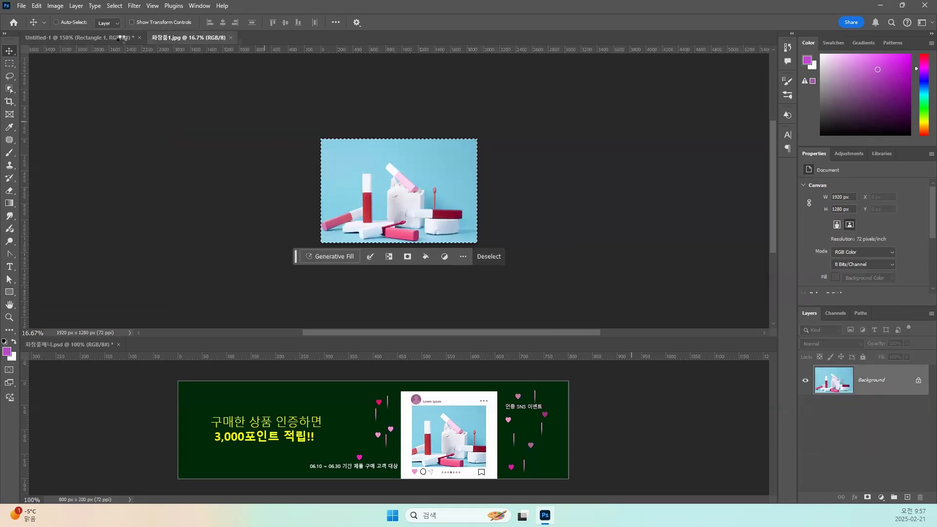
{"action": "left_click", "coordinate": [102, 38]}
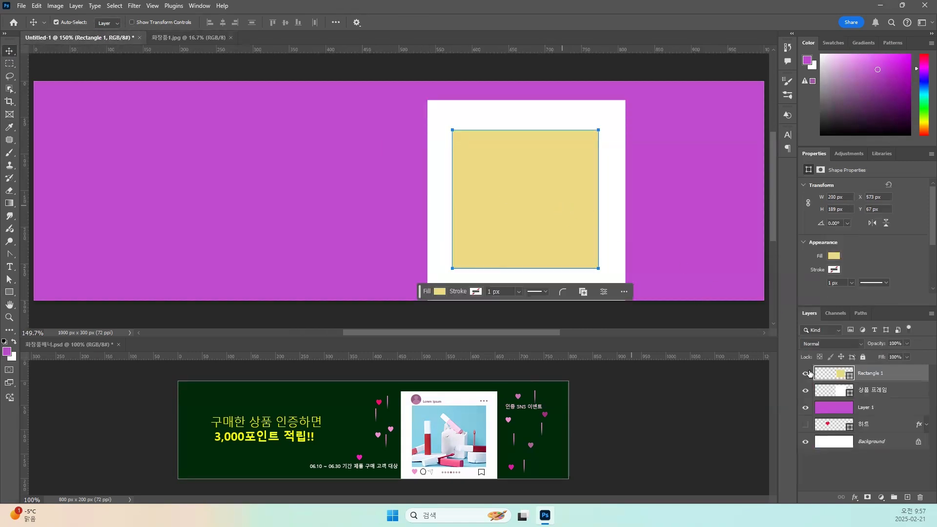
Rename the yellow rectangle's layer as 화장품 박스.
{"action": "left_click", "coordinate": [871, 375]}
{"action": "double_click", "coordinate": [871, 374]}
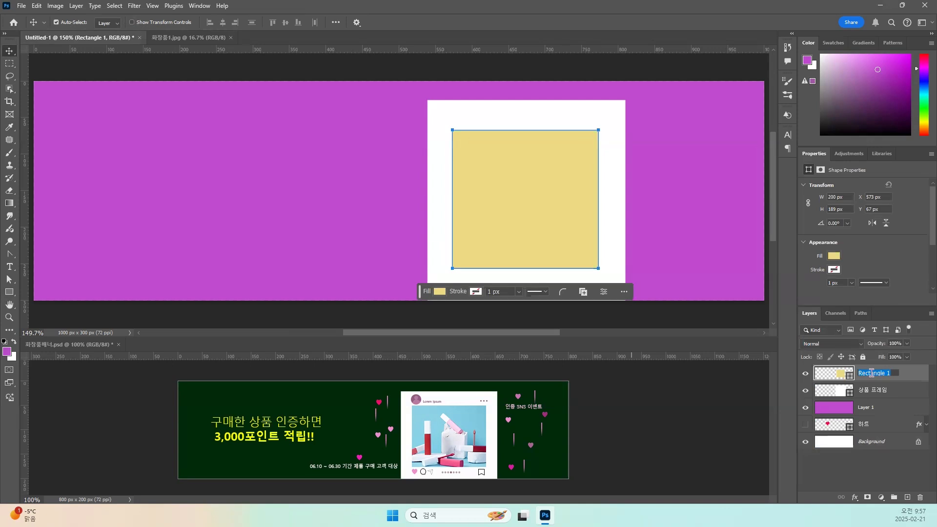
{"action": "type", "text": "ㅂ"}
{"action": "type", "text": "장품"}
{"action": "type", "text": " 박스"}
{"action": "key", "text": "Return"}
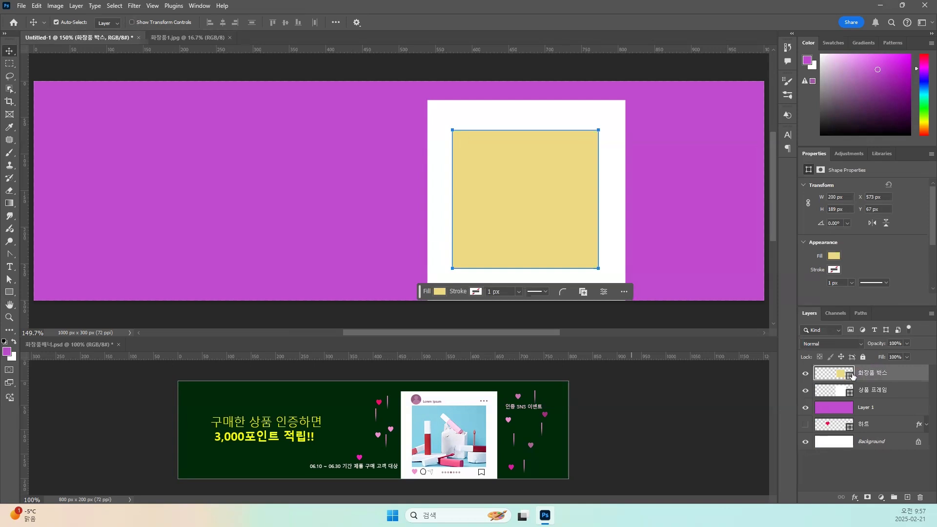
Try pasting the full-size cosmetics photo into the banner, and undo the paste.
{"action": "key", "text": "ctrl+v"}
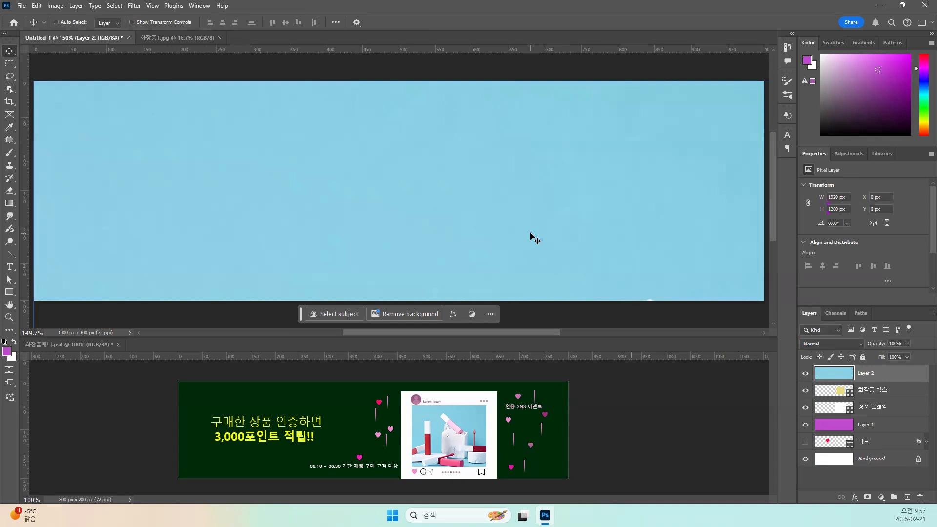
{"action": "key", "text": "ctrl+z"}
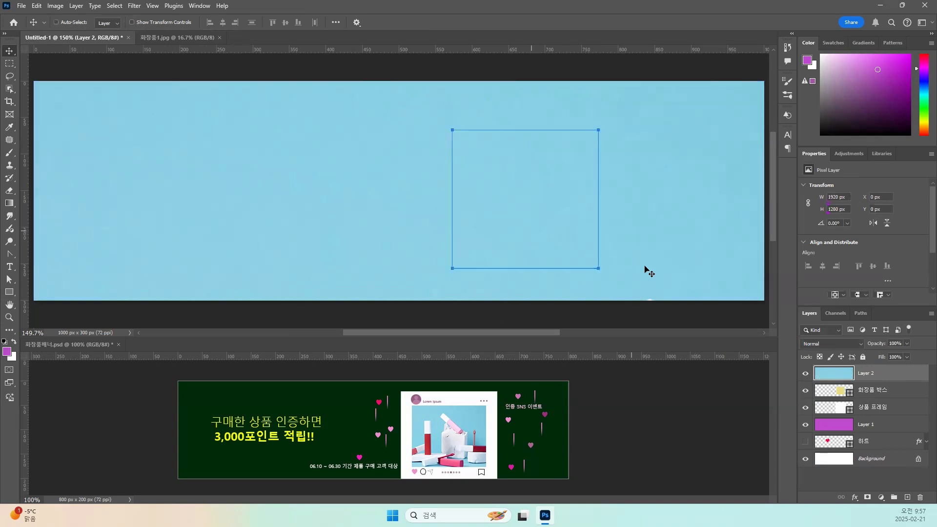
{"action": "key", "text": "ctrl+z"}
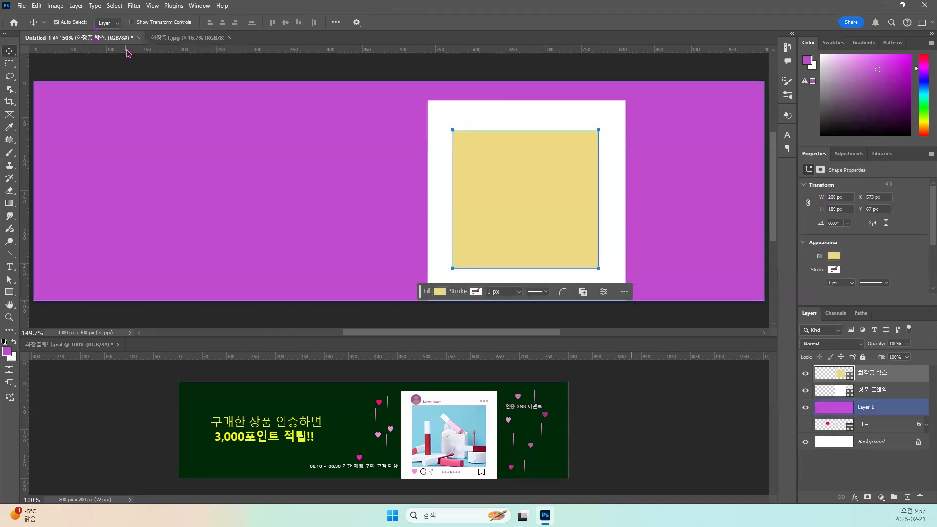
Deselect the photo in 화장품1.jpg and resize the image to 800 px wide with its proportions kept.
{"action": "left_click", "coordinate": [187, 37]}
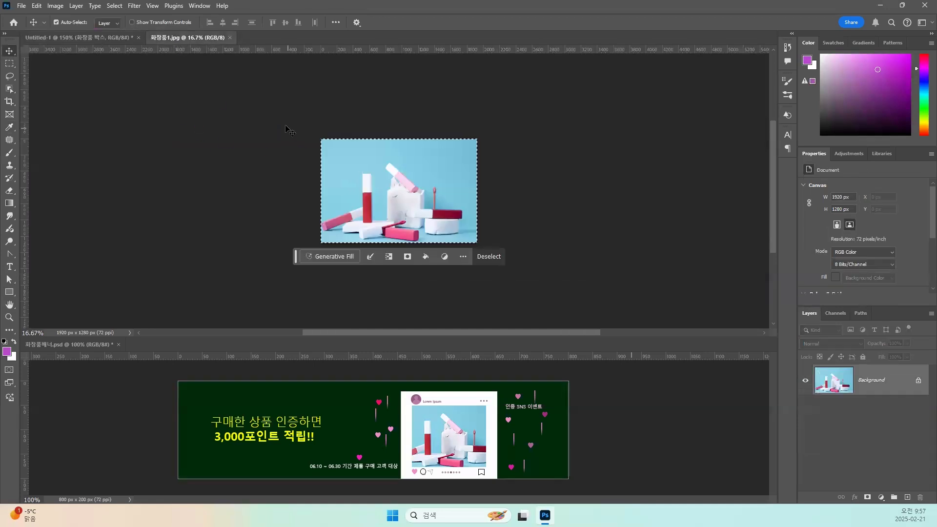
{"action": "key", "text": "ctrl+d"}
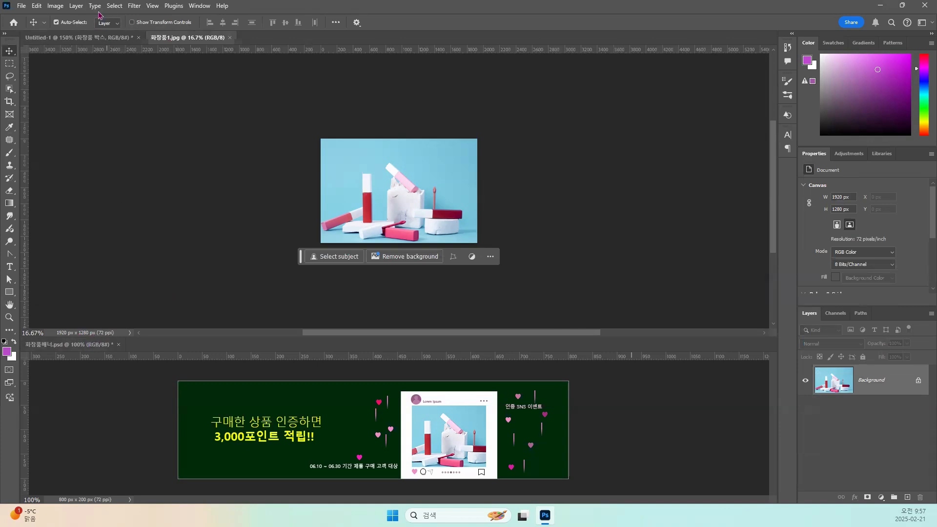
{"action": "left_click", "coordinate": [54, 6]}
{"action": "left_click", "coordinate": [63, 80]}
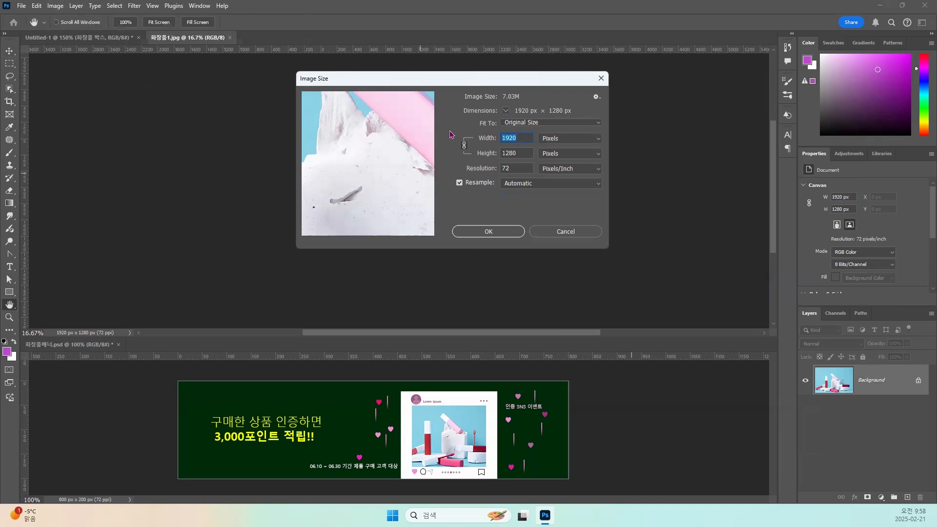
{"action": "type", "text": "800"}
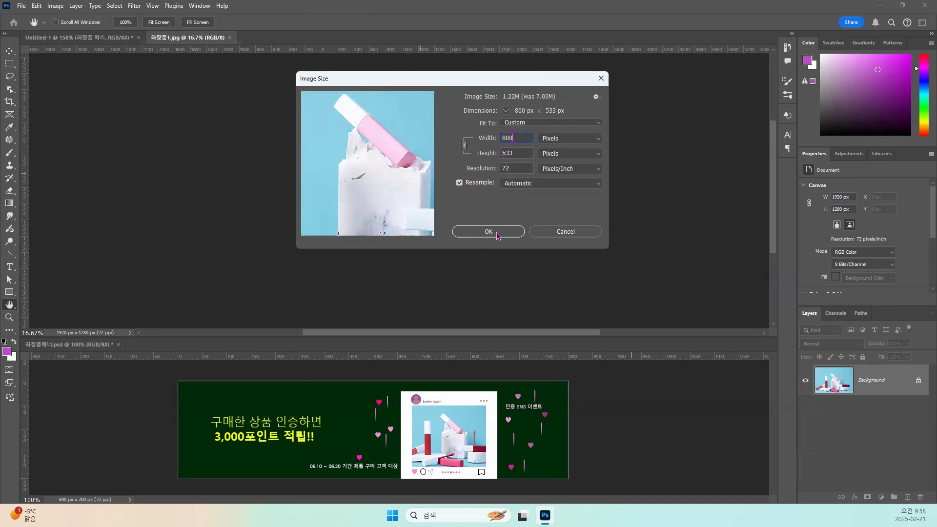
{"action": "double_click", "coordinate": [516, 152]}
{"action": "type", "text": "300"}
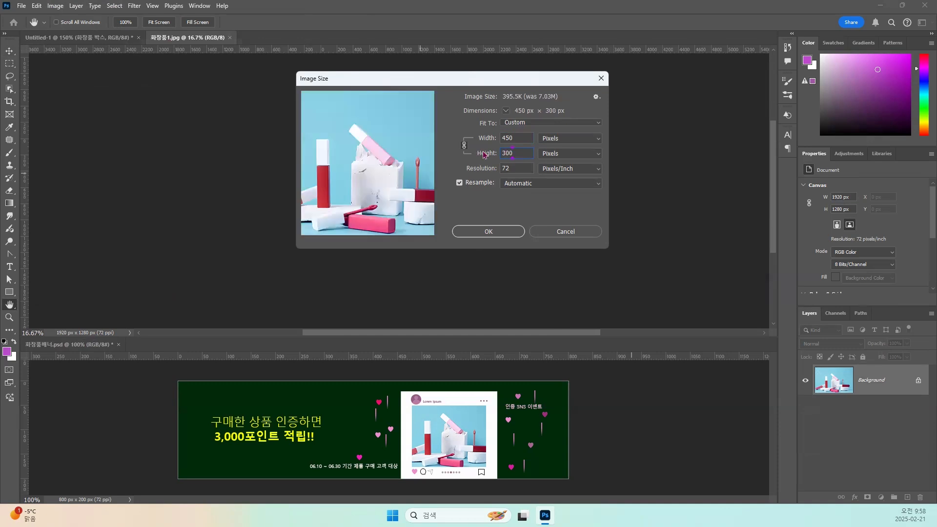
{"action": "left_click_drag", "start_coordinate": [516, 140], "coordinate": [480, 140]}
{"action": "type", "text": "800"}
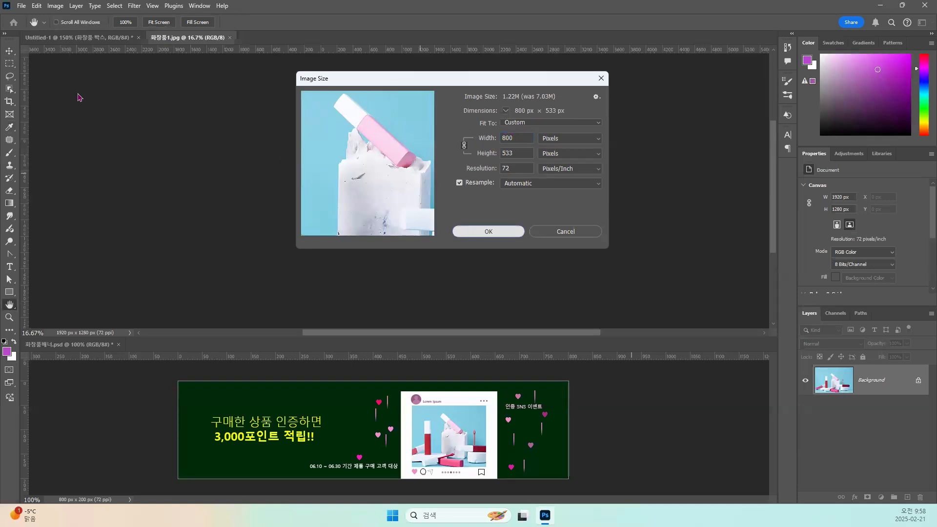
{"action": "left_click", "coordinate": [491, 233]}
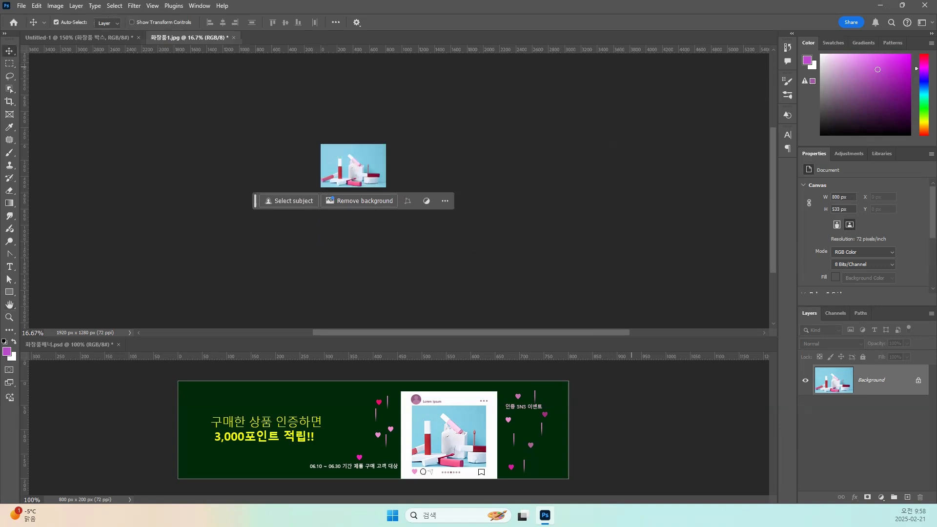
Copy the whole resized cosmetics photo and paste it into the banner above the yellow box.
{"action": "key", "text": "ctrl+a"}
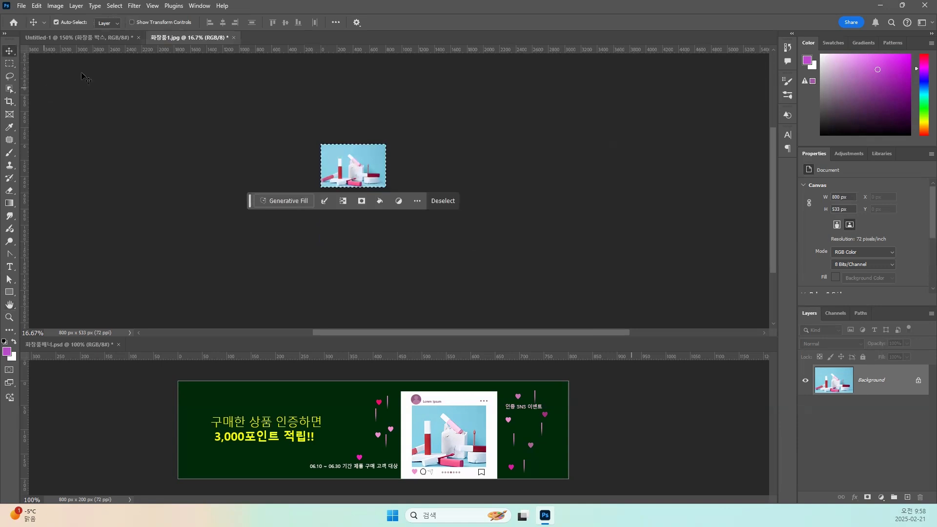
{"action": "left_click", "coordinate": [74, 37]}
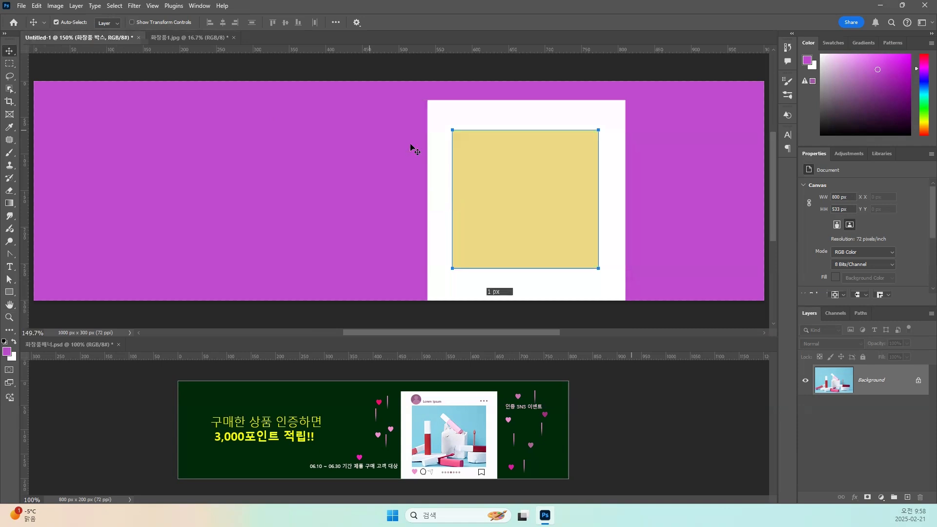
{"action": "key", "text": "ctrl+v"}
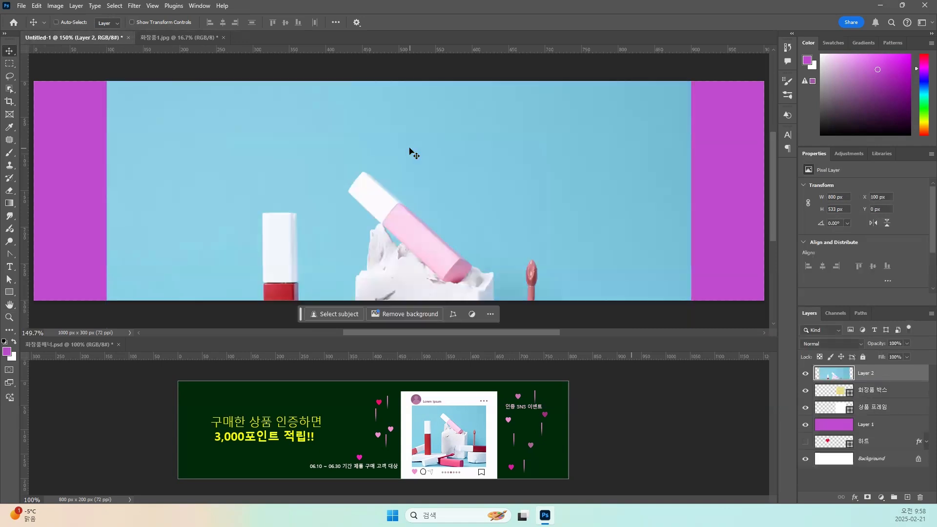
Scale the pasted photo proportionally to about 334 x 223 px and place it over the yellow box at X 515, Y 44 px.
{"action": "key", "text": "ctrl+minus"}
{"action": "key", "text": "ctrl+minus"}
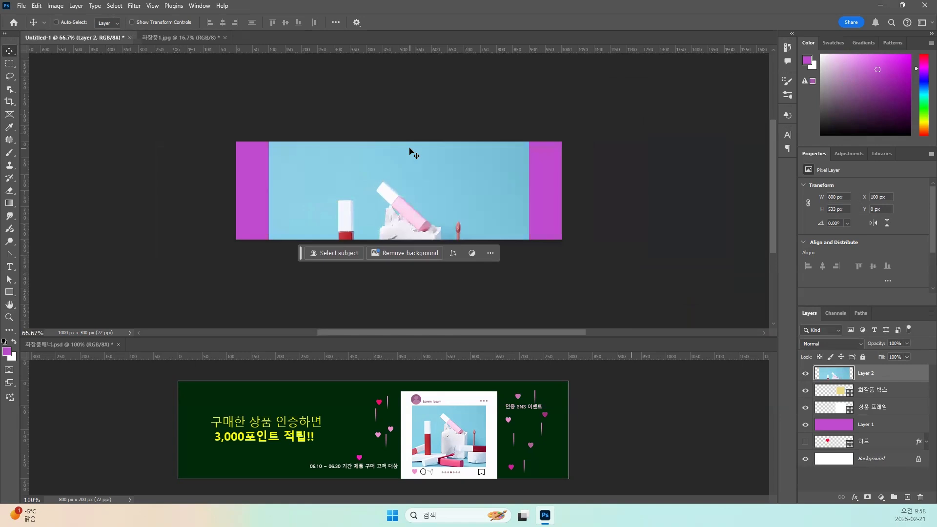
{"action": "key", "text": "ctrl+t"}
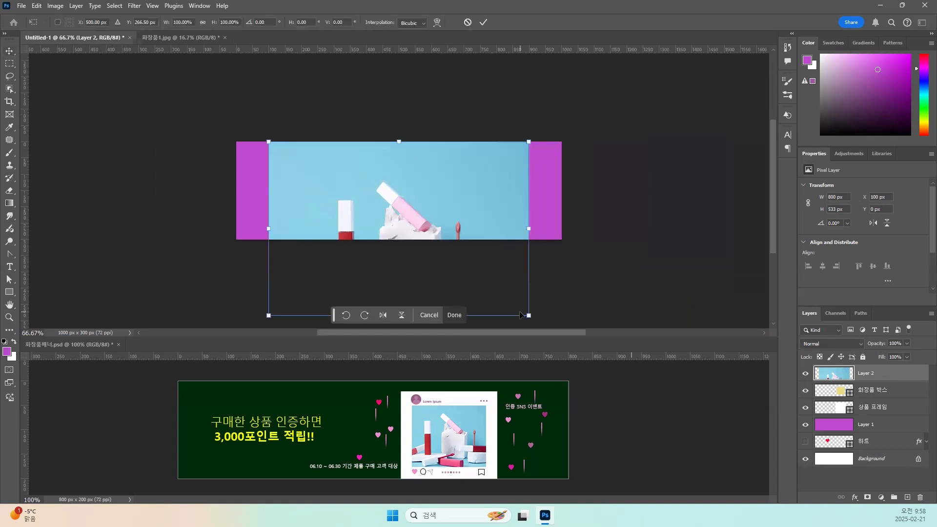
{"action": "left_click_drag", "start_coordinate": [521, 313], "coordinate": [506, 300]}
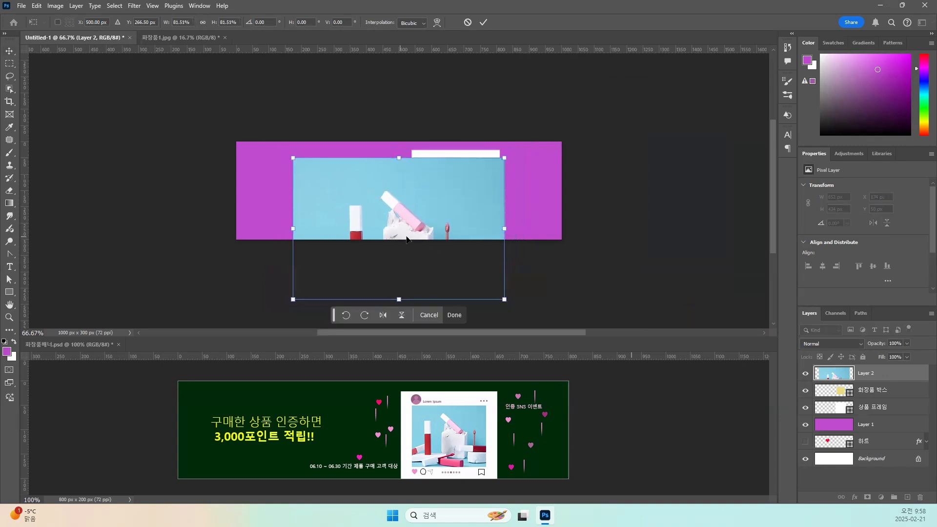
{"action": "left_click_drag", "start_coordinate": [504, 300], "coordinate": [490, 289]}
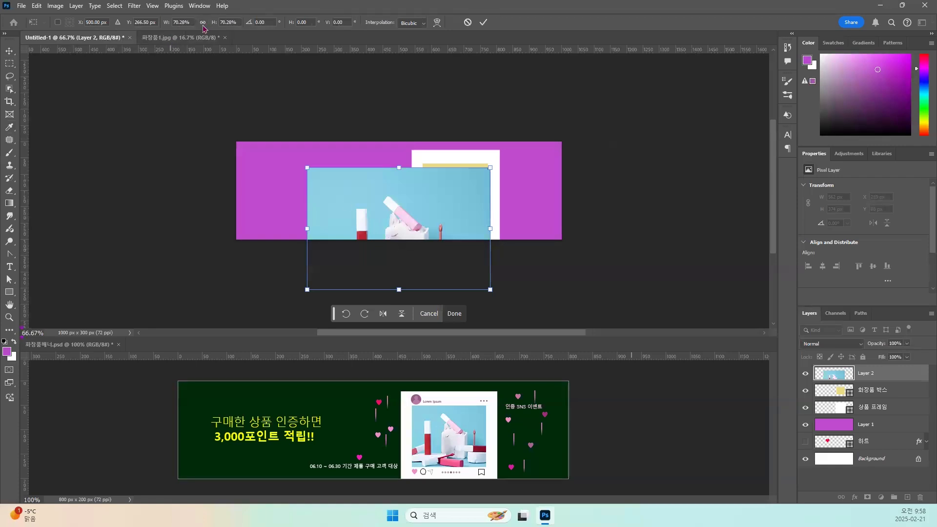
{"action": "left_click_drag", "start_coordinate": [490, 290], "coordinate": [445, 257]}
{"action": "left_click_drag", "start_coordinate": [393, 222], "coordinate": [447, 188]}
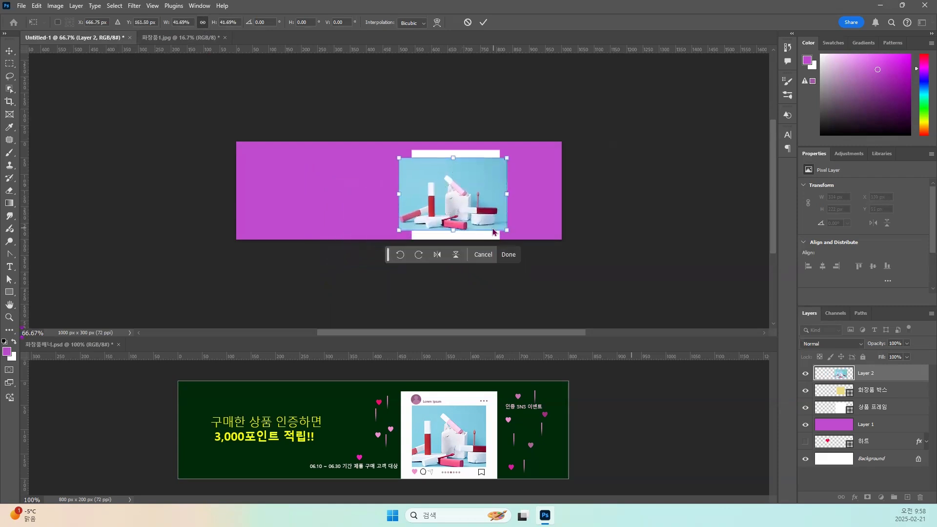
{"action": "key", "text": "alt+space"}
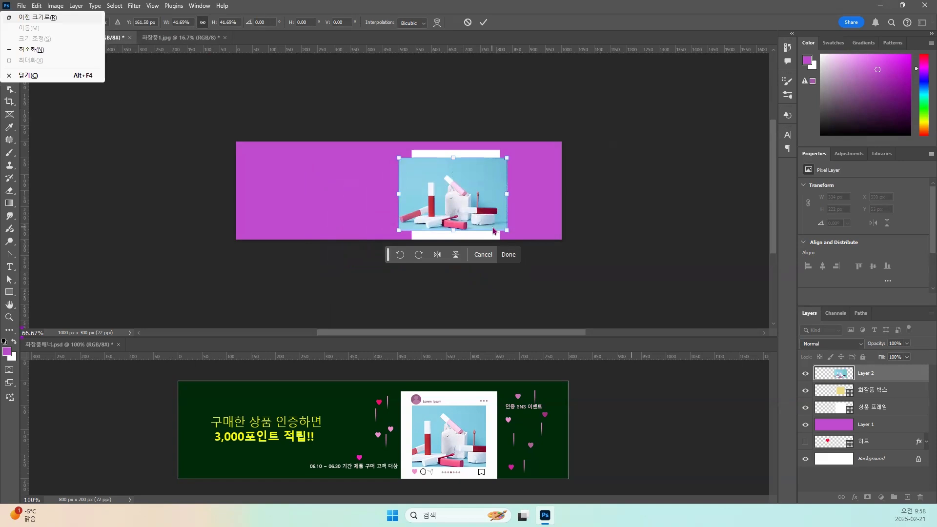
{"action": "key", "text": "Escape"}
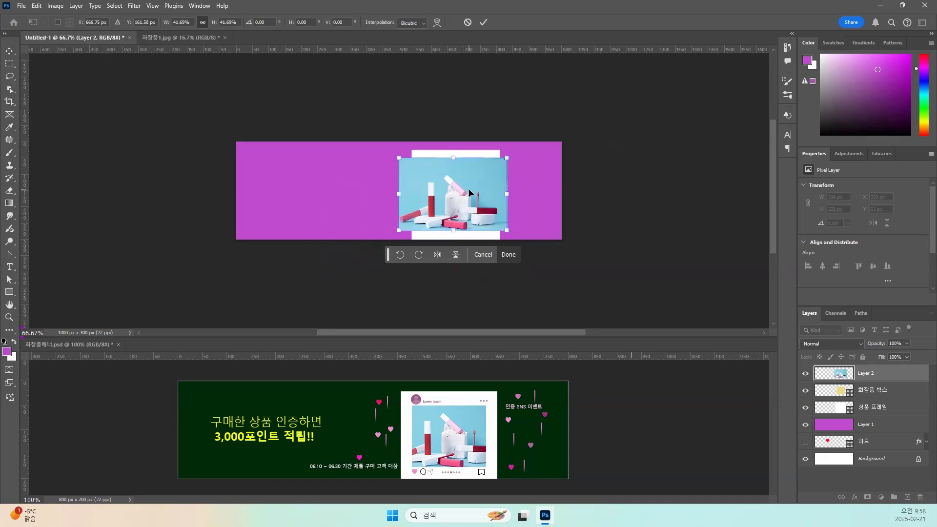
{"action": "key", "text": "Return"}
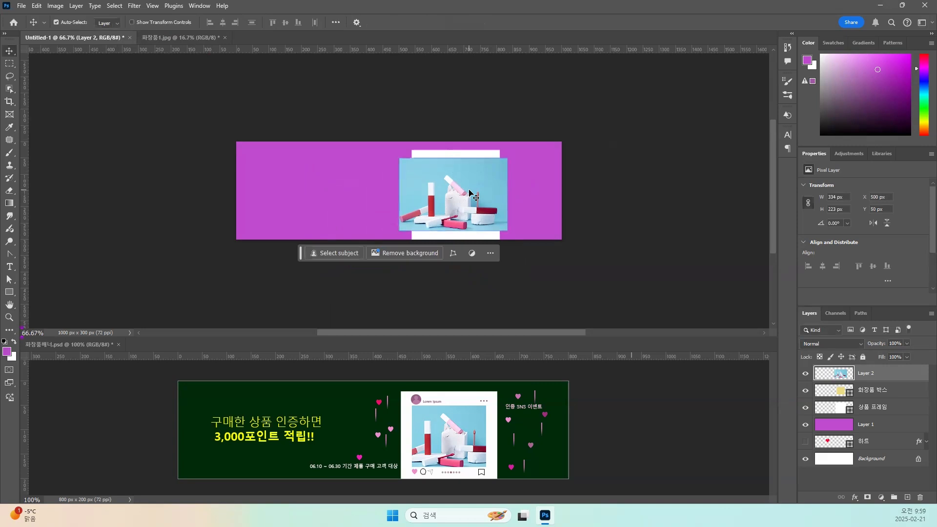
{"action": "scroll", "coordinate": [469, 193], "scroll_direction": "up", "scroll_amount": 4}
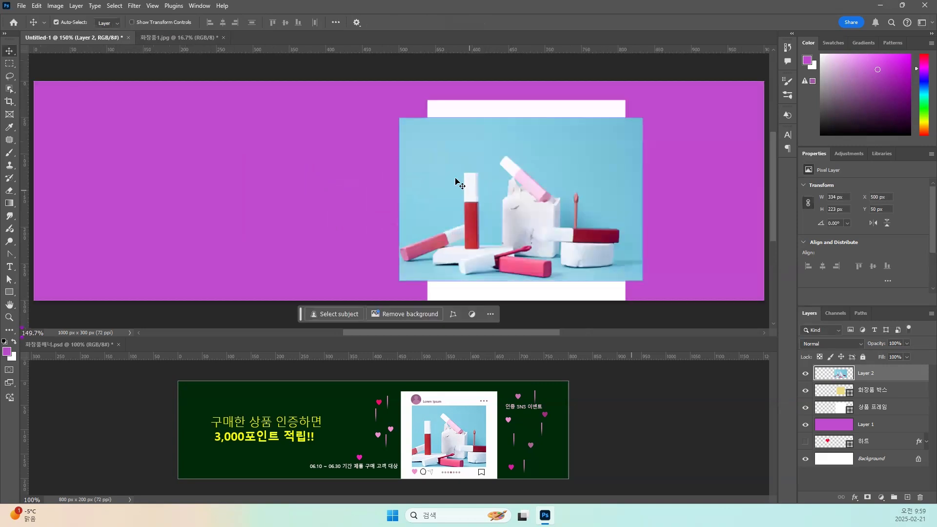
{"action": "mouse_move", "coordinate": [444, 189]}
{"action": "left_mouse_down"}
{"action": "mouse_move", "coordinate": [537, 186]}
{"action": "mouse_move", "coordinate": [452, 182]}
{"action": "left_mouse_up"}
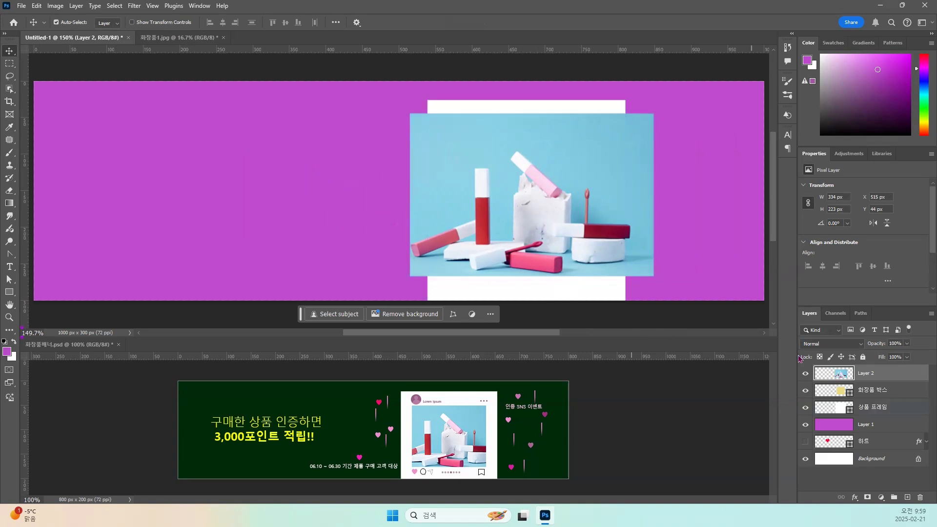
Rename the pasted photo's layer as 화장품.
{"action": "double_click", "coordinate": [868, 369]}
{"action": "key", "text": "BackSpace"}
{"action": "type", "text": "화장품"}
{"action": "key", "text": "Return"}
{"action": "left_click", "coordinate": [866, 390]}
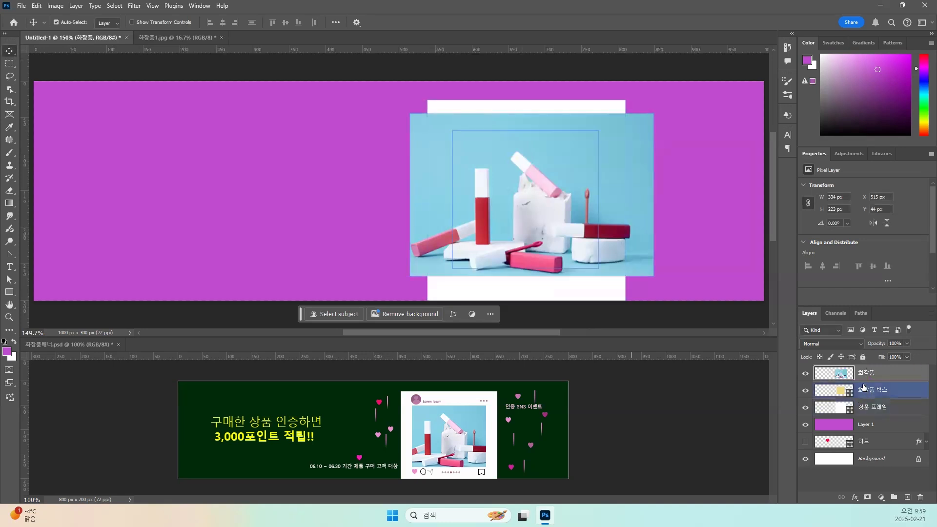
Clip the 화장품 photo layer to the 화장품 박스 shape below it, releasing the clipping mask once and reapplying it.
{"action": "right_click", "coordinate": [864, 377]}
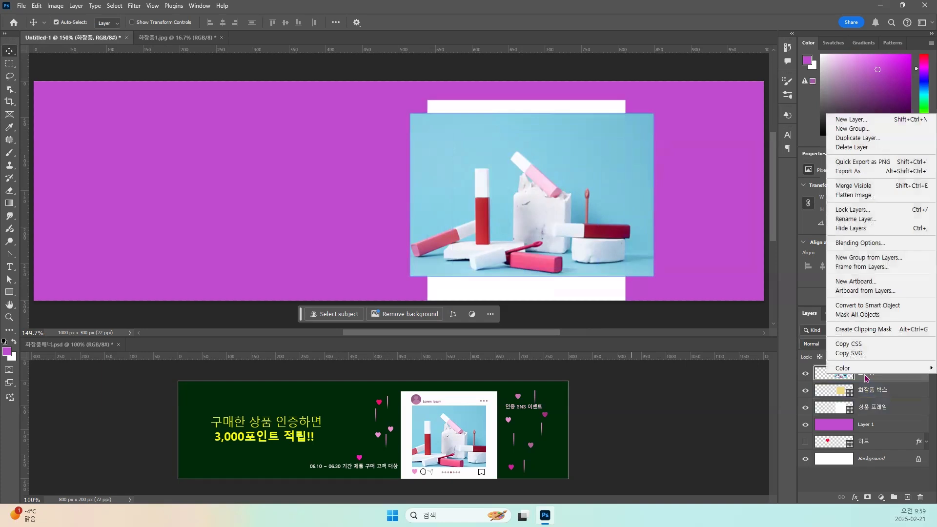
{"action": "left_click", "coordinate": [860, 330]}
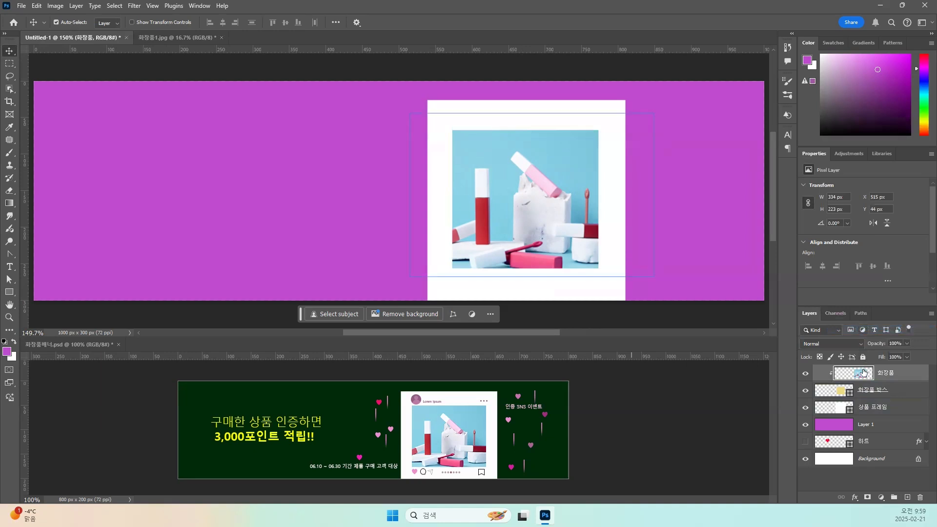
{"action": "right_click", "coordinate": [889, 374]}
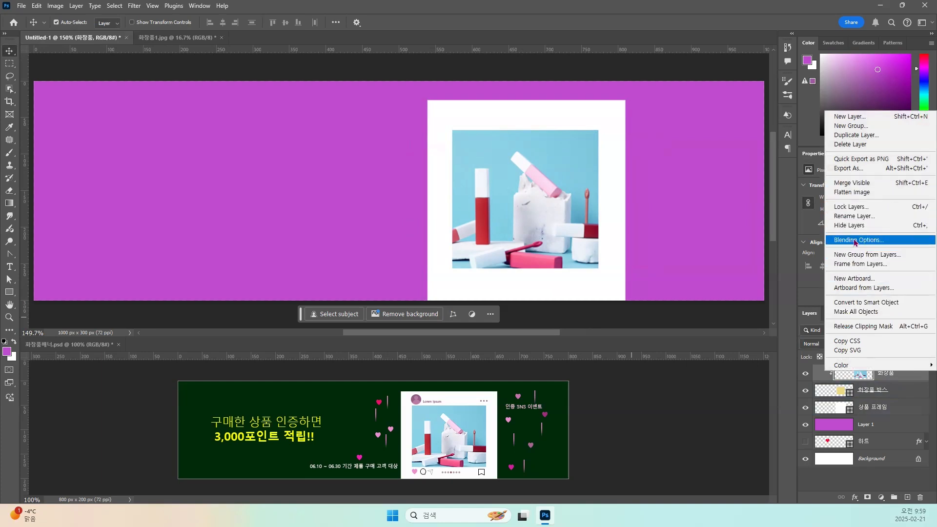
{"action": "left_click", "coordinate": [863, 326]}
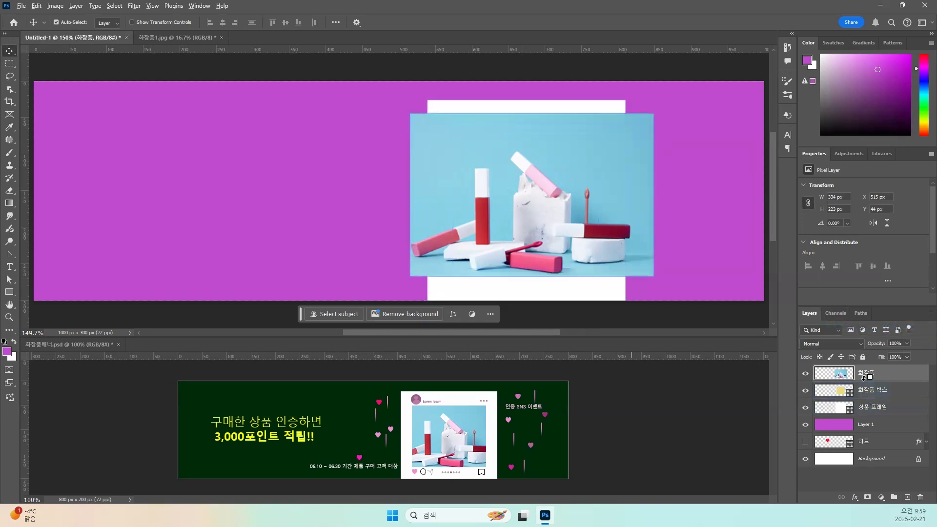
{"action": "left_click", "coordinate": [836, 379], "text": "alt"}
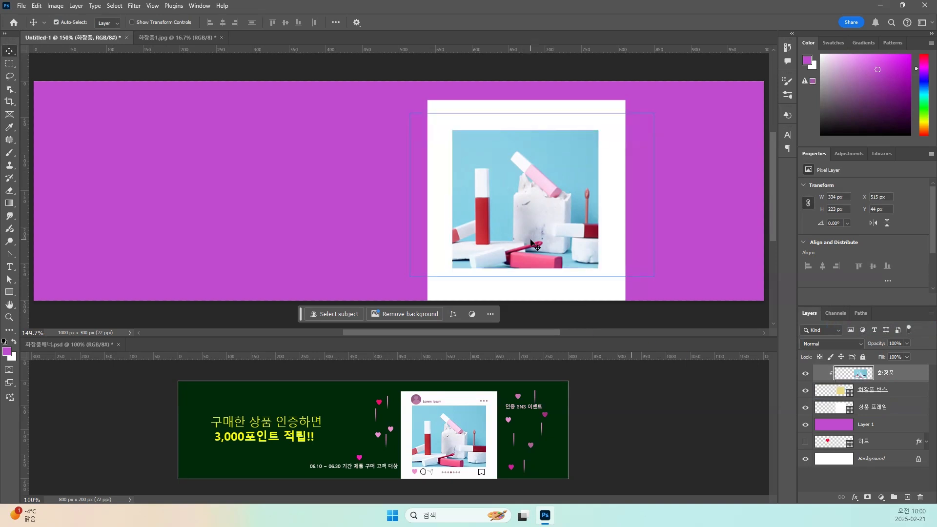
Scale the clipped photo proportionally to about 288 x 193 px and position it in the box at X 529, Y 67 px.
{"action": "left_click_drag", "start_coordinate": [520, 224], "coordinate": [526, 228]}
{"action": "left_click_drag", "start_coordinate": [516, 225], "coordinate": [516, 226]}
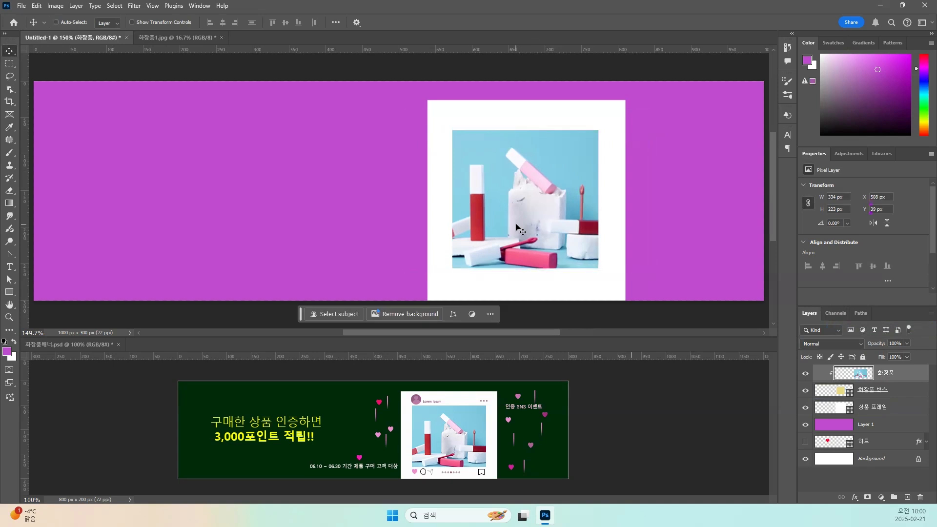
{"action": "key", "text": "ctrl+t"}
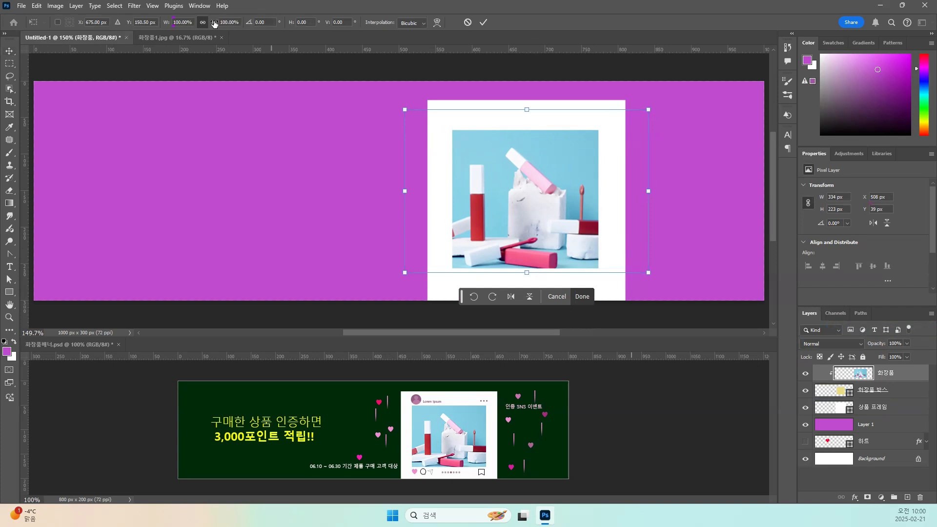
{"action": "left_click_drag", "start_coordinate": [648, 108], "coordinate": [625, 124]}
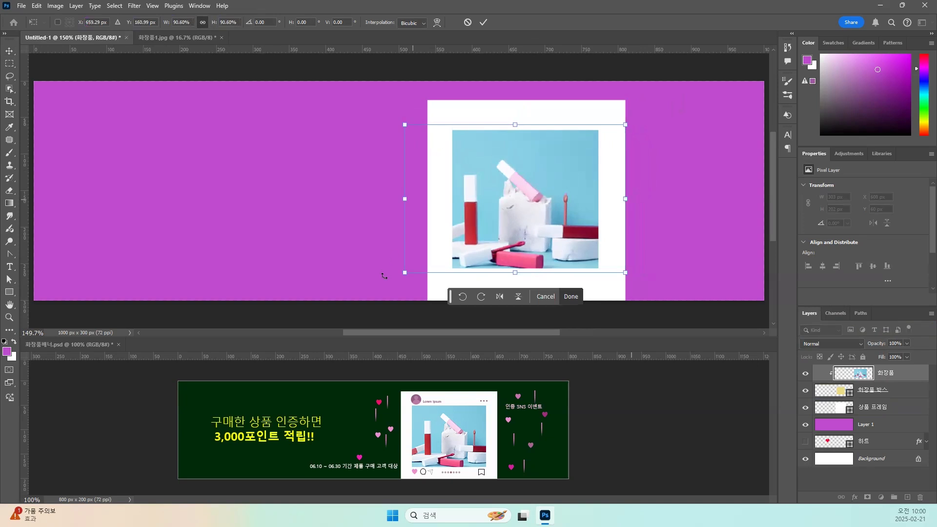
{"action": "left_click_drag", "start_coordinate": [406, 272], "coordinate": [415, 266]}
{"action": "left_click_drag", "start_coordinate": [532, 228], "coordinate": [535, 236]}
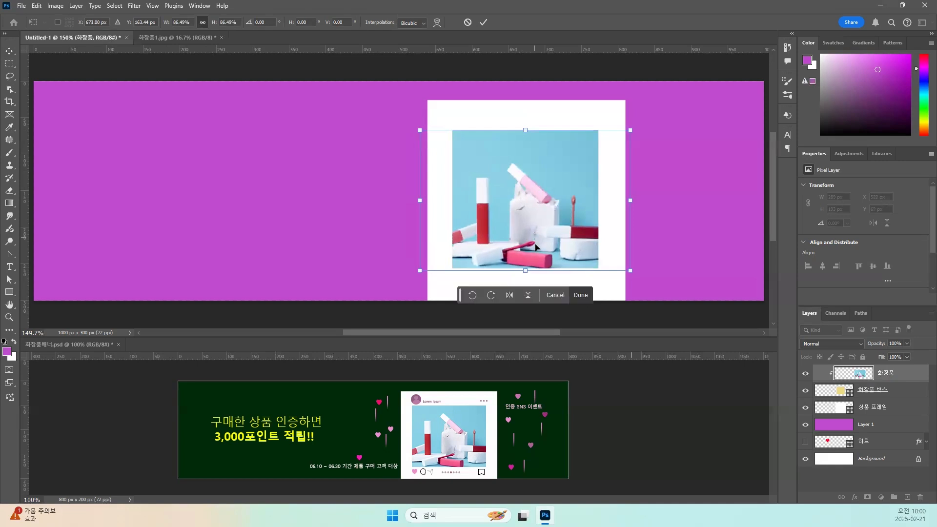
{"action": "key", "text": "Return"}
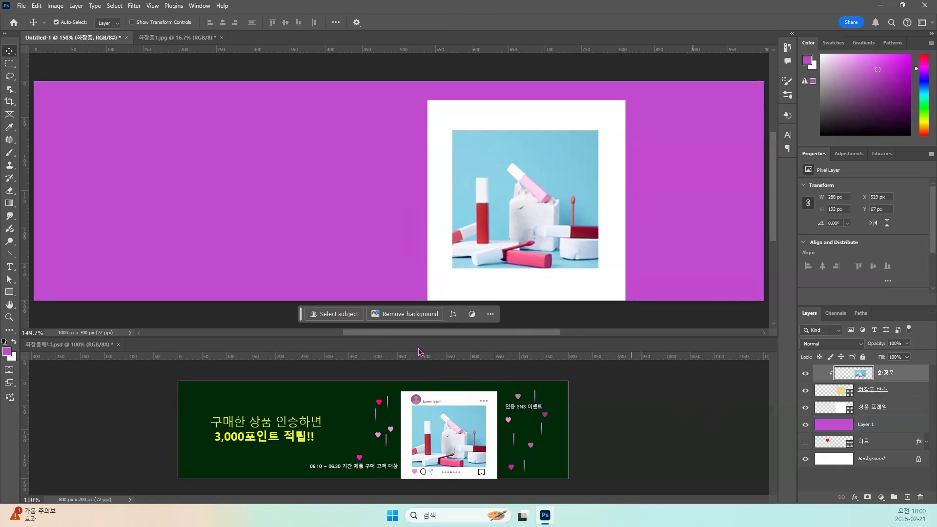
Draw a narrow black vertical rectangle about 12 x 64 px on the purple area beside the frame and add a layer mask to it.
{"action": "key", "text": "ctrl+plus"}
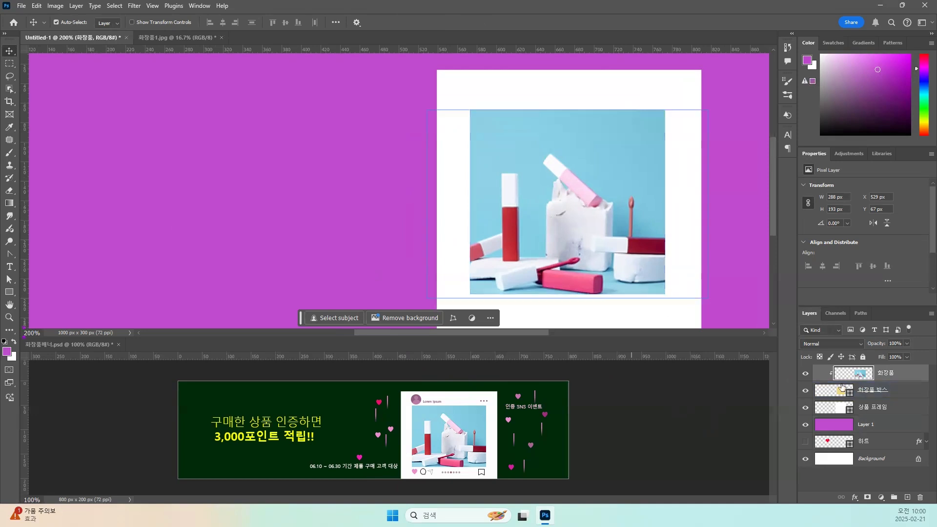
{"action": "left_click", "coordinate": [906, 497]}
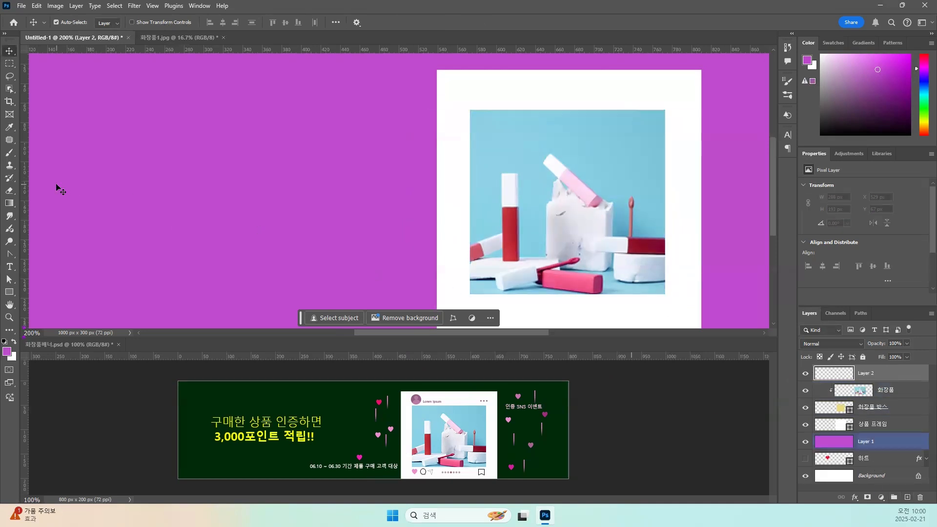
{"action": "left_click", "coordinate": [9, 292]}
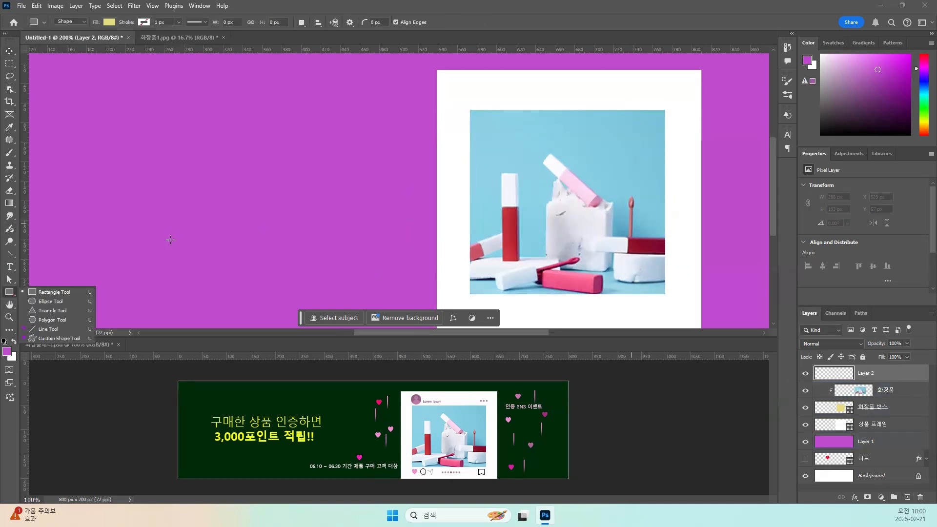
{"action": "left_click", "coordinate": [67, 293]}
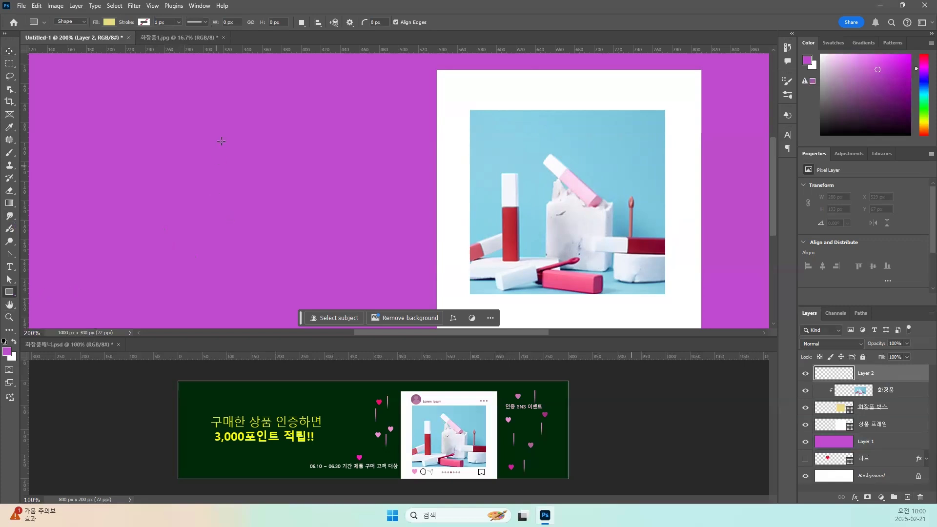
{"action": "left_click", "coordinate": [109, 22]}
{"action": "left_click", "coordinate": [84, 74]}
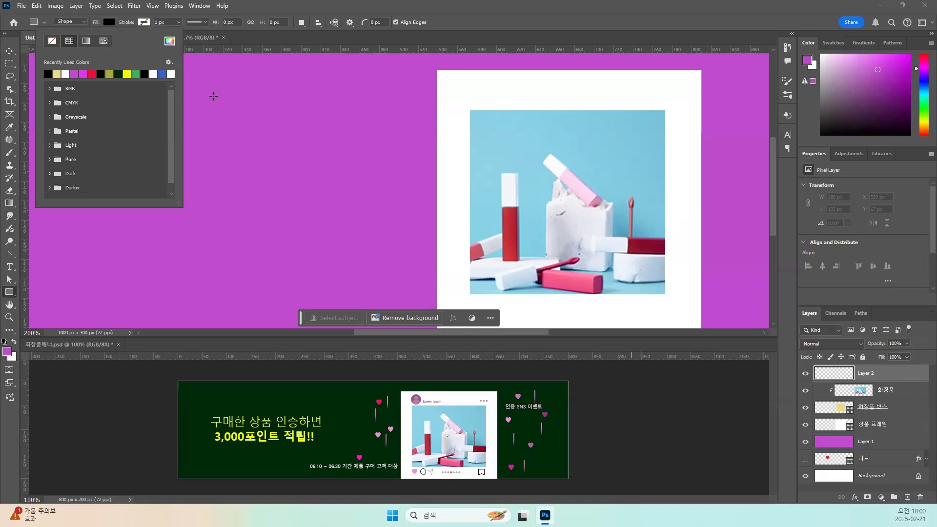
{"action": "key", "text": "Return"}
{"action": "left_click_drag", "start_coordinate": [211, 83], "coordinate": [224, 145]}
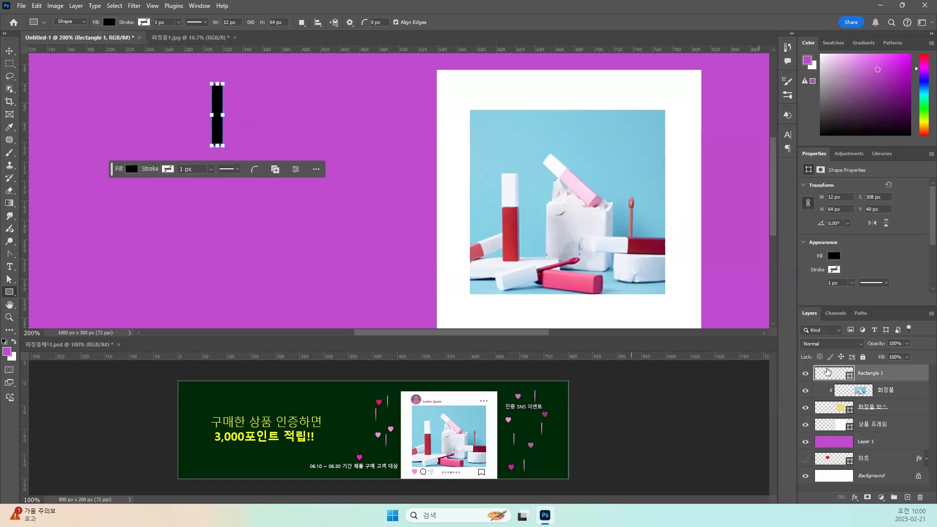
{"action": "left_click", "coordinate": [867, 498]}
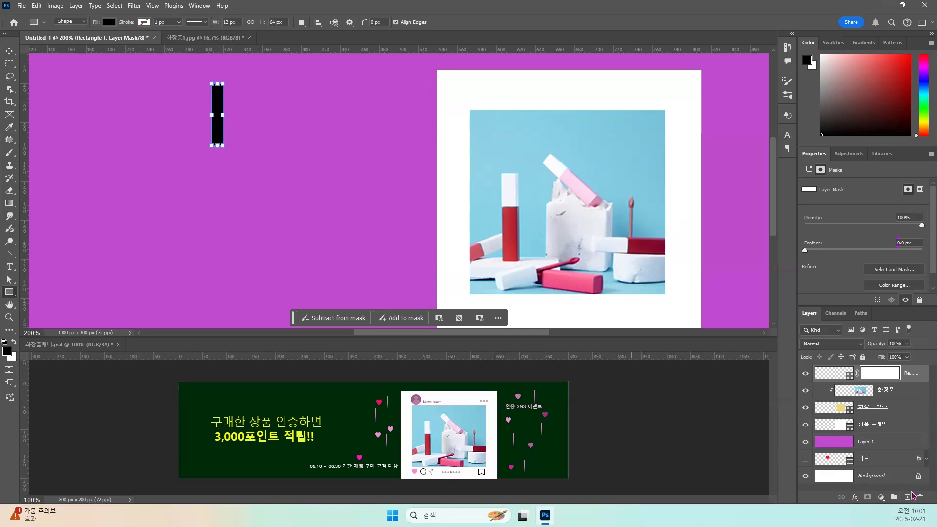
On a new layer, select a vertical strip about 14 x 66 px beside the black rectangle, fill it with black and deselect.
{"action": "left_click", "coordinate": [907, 498]}
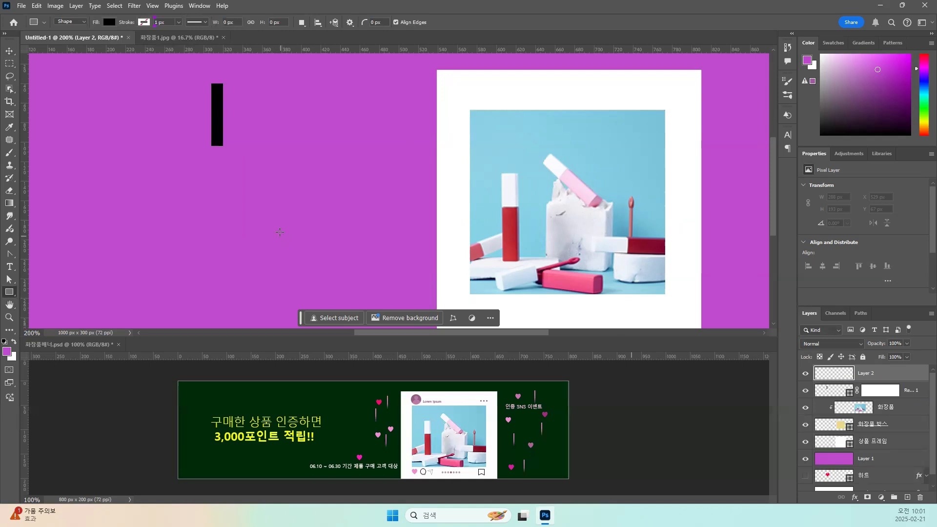
{"action": "left_click", "coordinate": [9, 63]}
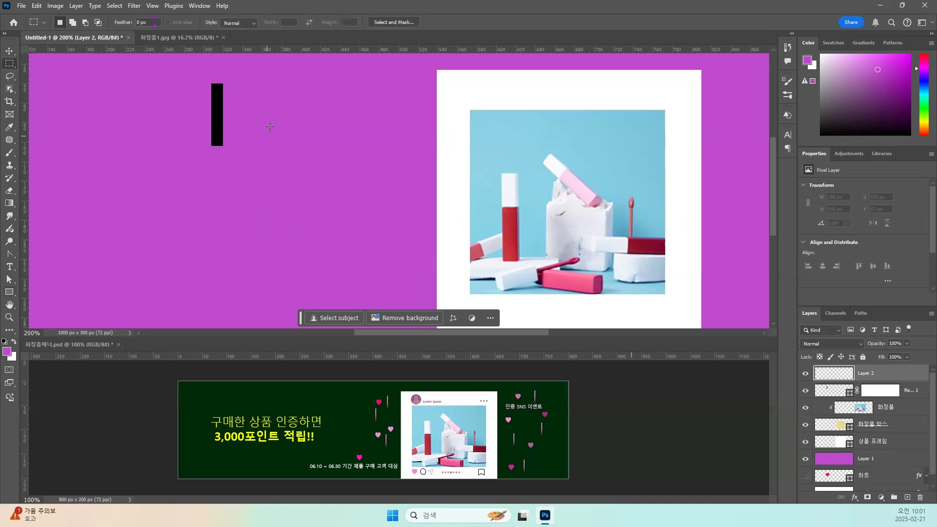
{"action": "left_click_drag", "start_coordinate": [277, 80], "coordinate": [289, 145]}
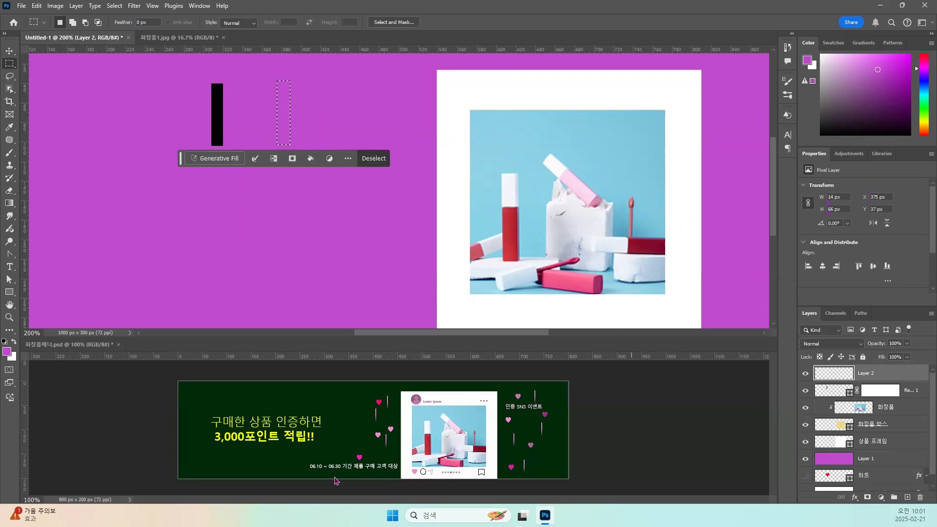
{"action": "left_click", "coordinate": [5, 343]}
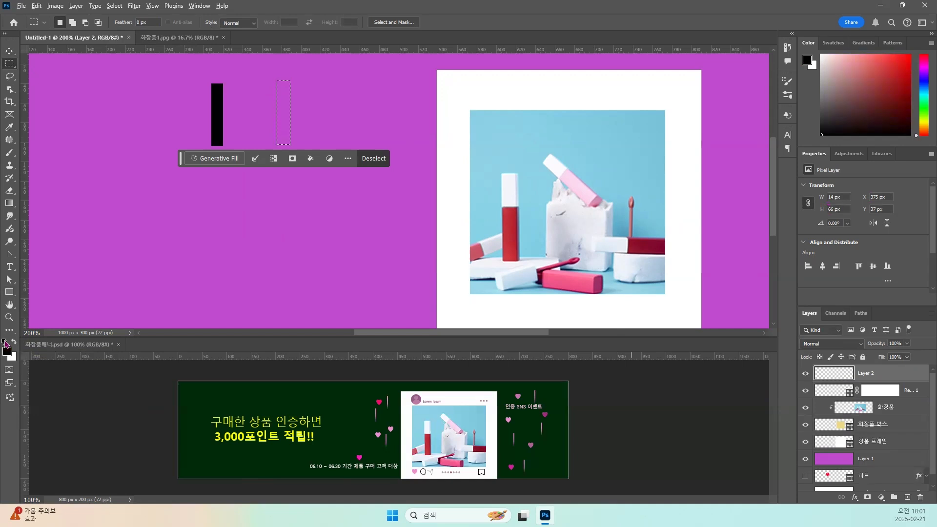
{"action": "key", "text": "alt+BackSpace"}
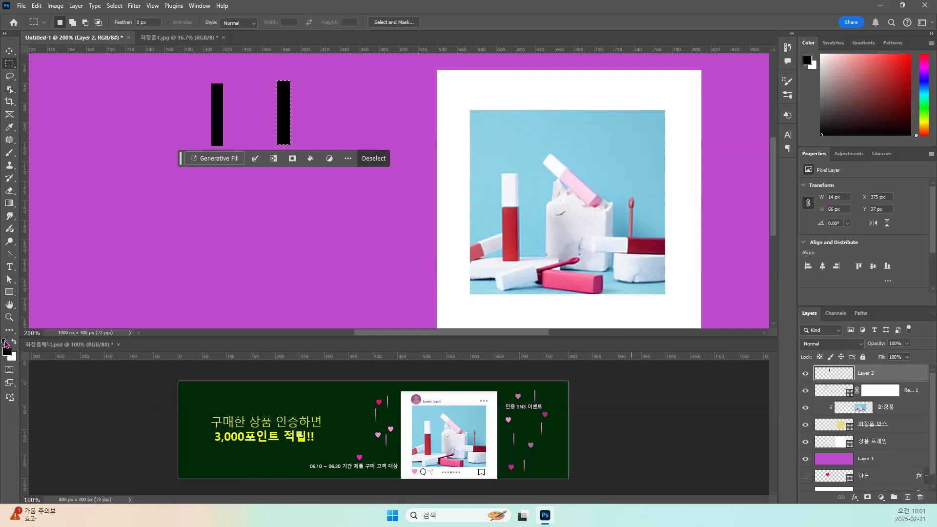
{"action": "key", "text": "ctrl+d"}
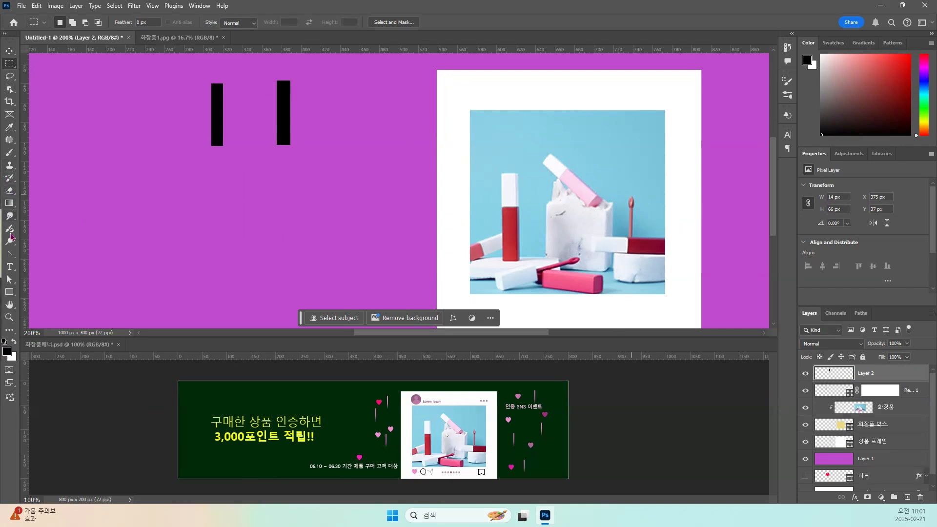
Fade the filled strip's lower end with a 40 px Soft Round eraser.
{"action": "left_click", "coordinate": [9, 192]}
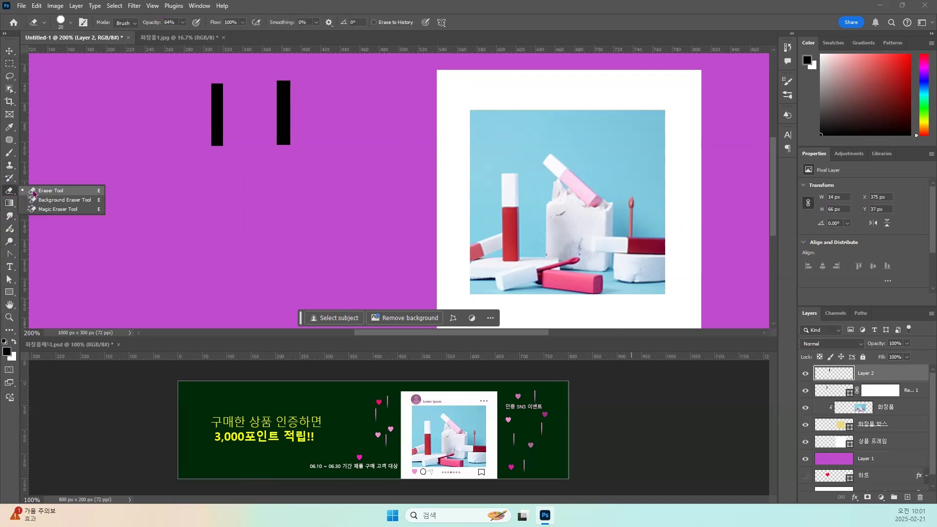
{"action": "left_click", "coordinate": [33, 191]}
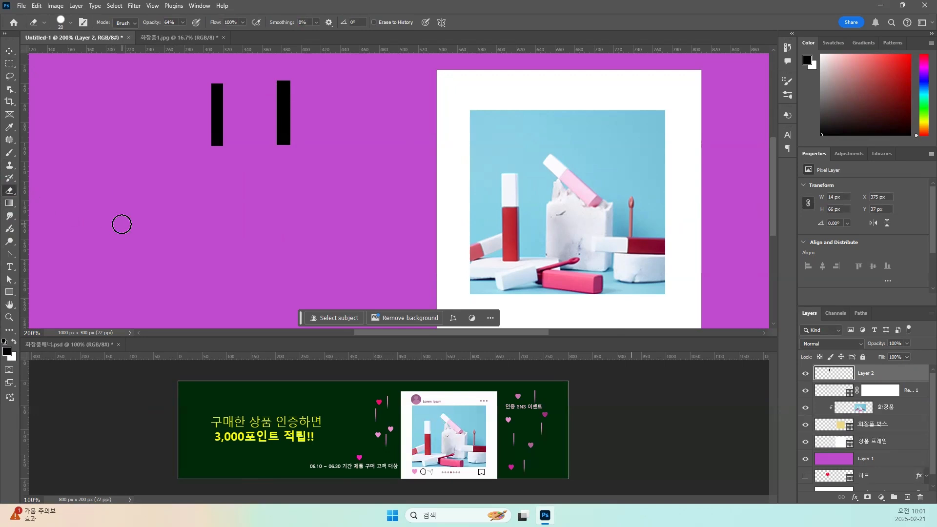
{"action": "key", "text": "bracketright"}
{"action": "key", "text": "bracketright"}
{"action": "left_click", "coordinate": [71, 21]}
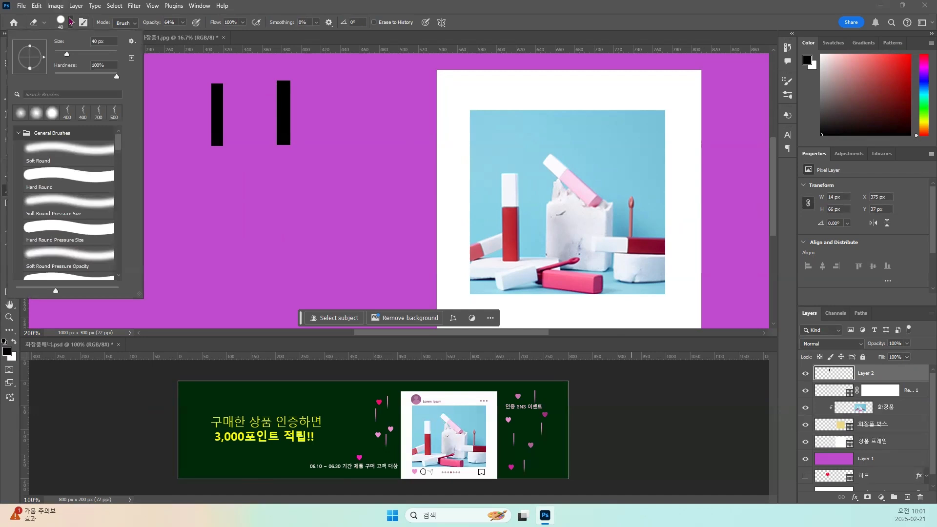
{"action": "left_click", "coordinate": [47, 149]}
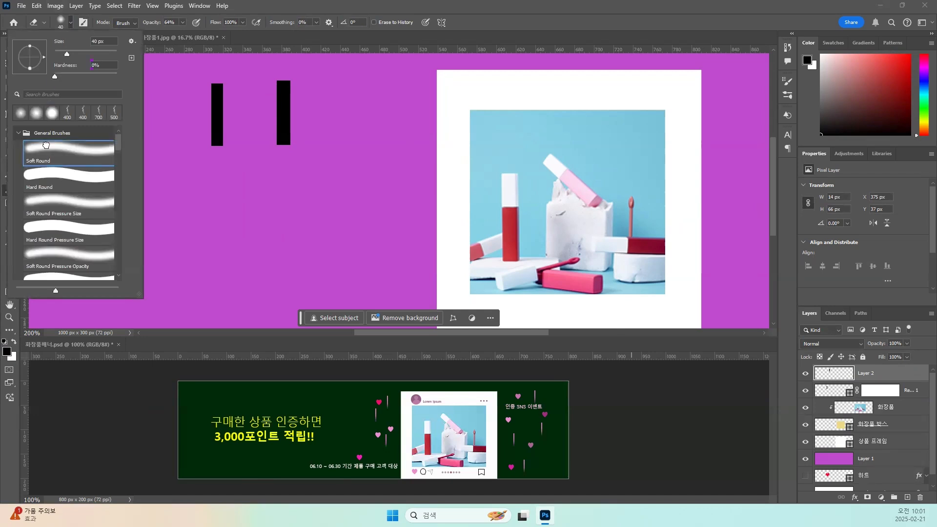
{"action": "left_click", "coordinate": [284, 143]}
{"action": "left_click_drag", "start_coordinate": [283, 142], "coordinate": [286, 145]}
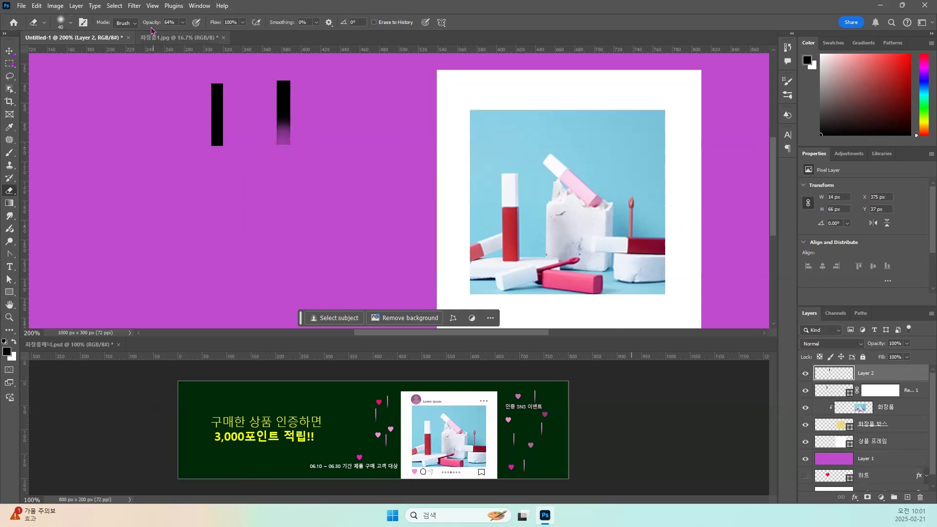
Erase the strip's lower end again at 100% eraser opacity and delete the strip's layer.
{"action": "left_click", "coordinate": [184, 22]}
{"action": "left_click_drag", "start_coordinate": [184, 38], "coordinate": [230, 39]}
{"action": "left_click", "coordinate": [279, 154]}
{"action": "left_click", "coordinate": [281, 143]}
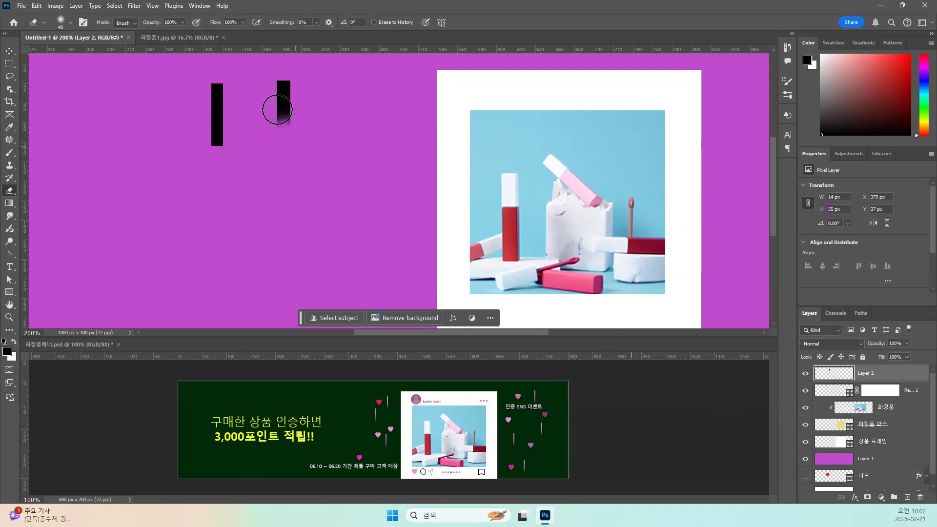
{"action": "left_click_drag", "start_coordinate": [844, 378], "coordinate": [920, 497]}
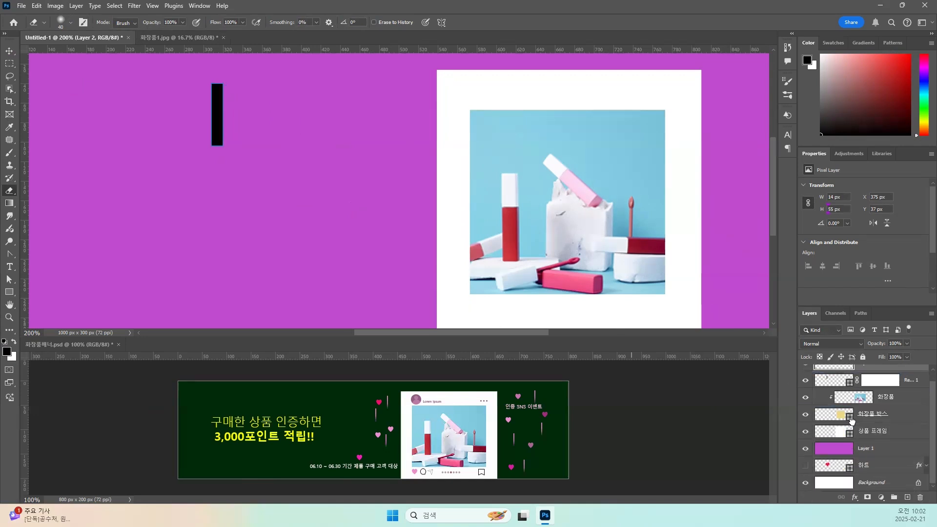
Target the black rectangle's layer mask with the Gradient tool and open the gradient presets.
{"action": "left_click", "coordinate": [833, 380]}
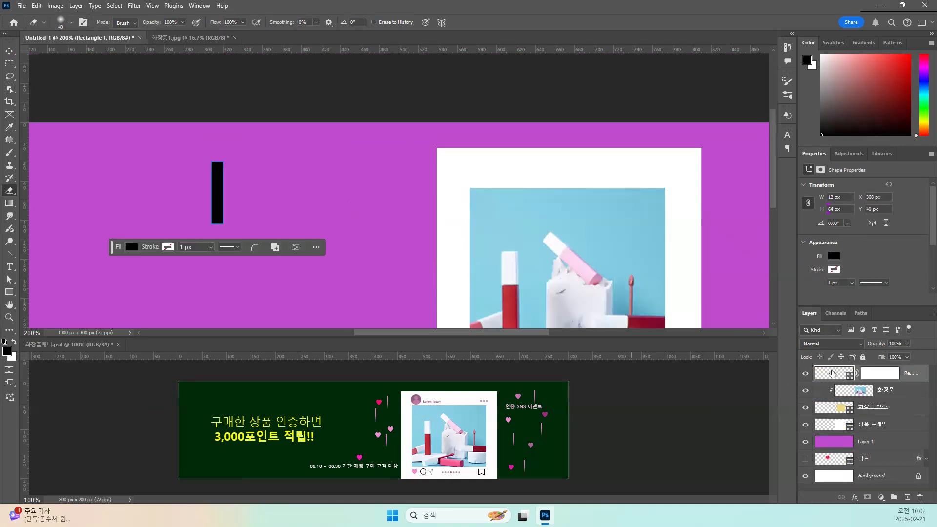
{"action": "scroll", "coordinate": [397, 205], "scroll_direction": "down", "scroll_amount": 1}
{"action": "scroll", "coordinate": [397, 204], "scroll_direction": "down", "scroll_amount": 2}
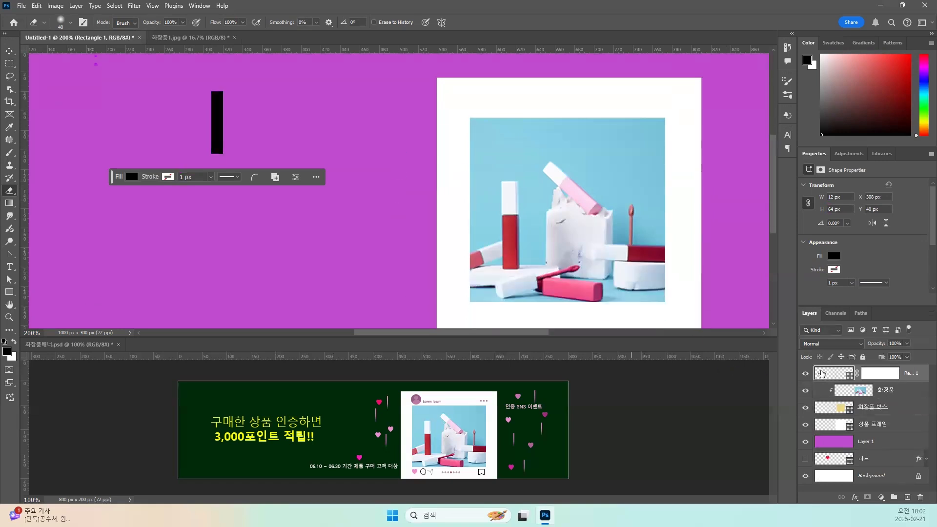
{"action": "left_click", "coordinate": [872, 374]}
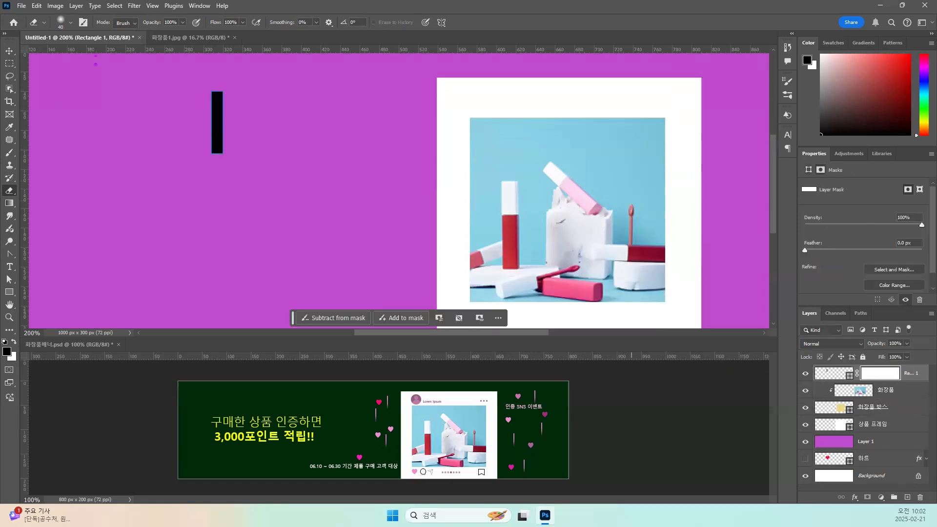
{"action": "left_click", "coordinate": [9, 203]}
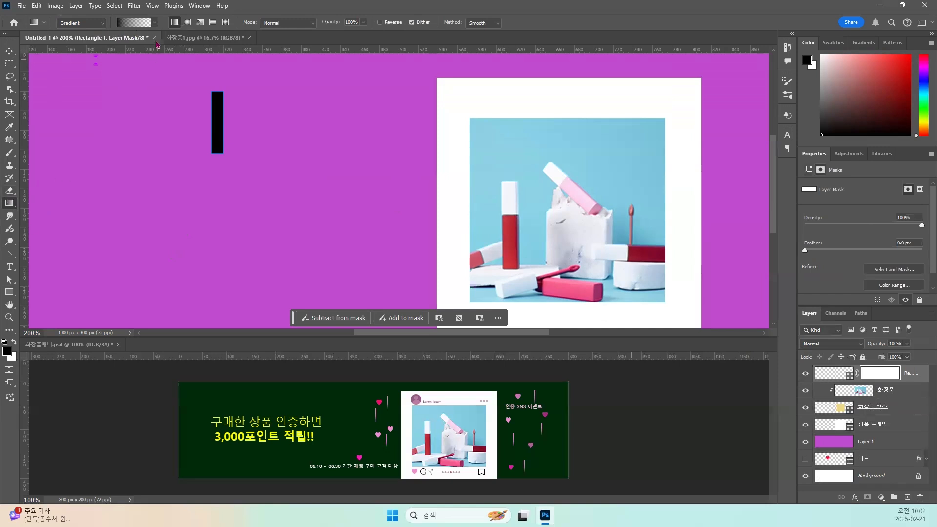
{"action": "left_click", "coordinate": [155, 24]}
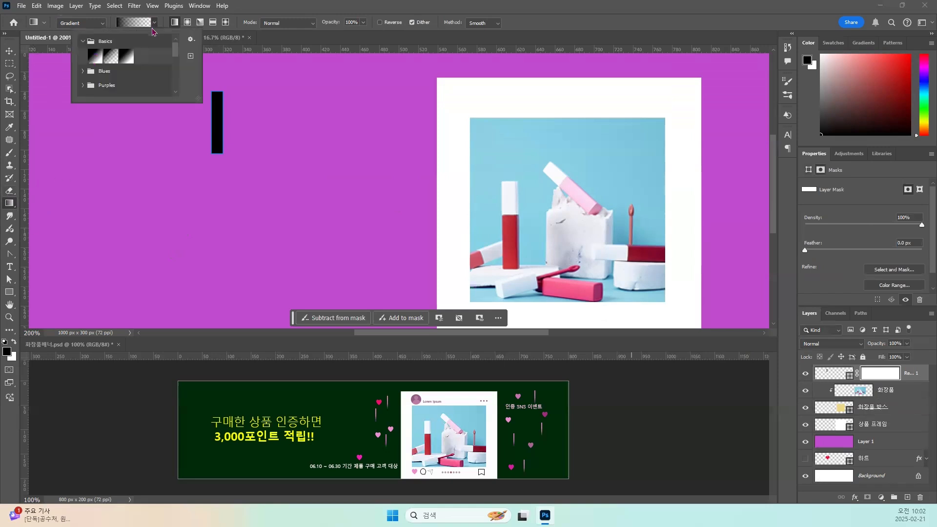
Try the first gradient preset in the 내가 만든 그라디언트 group.
{"action": "left_click_drag", "start_coordinate": [174, 54], "coordinate": [177, 99]}
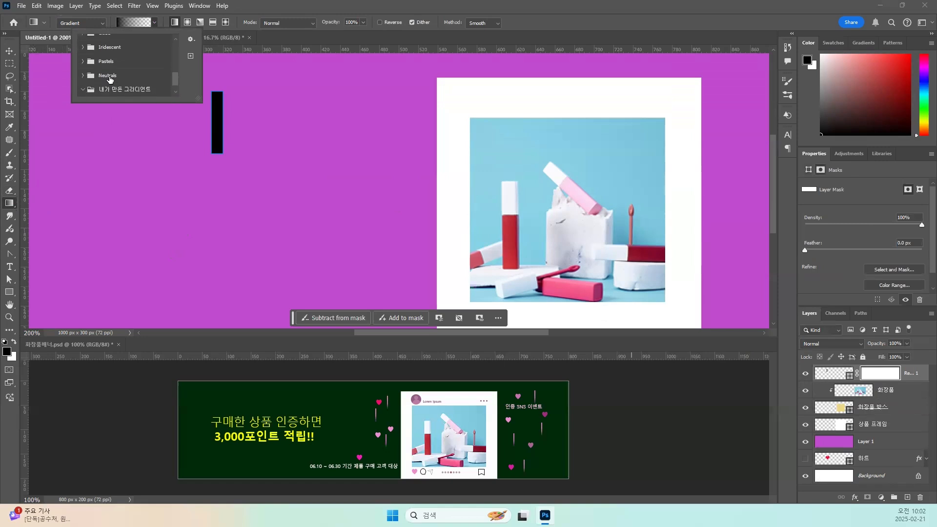
{"action": "left_click", "coordinate": [83, 91]}
{"action": "left_click", "coordinate": [95, 90]}
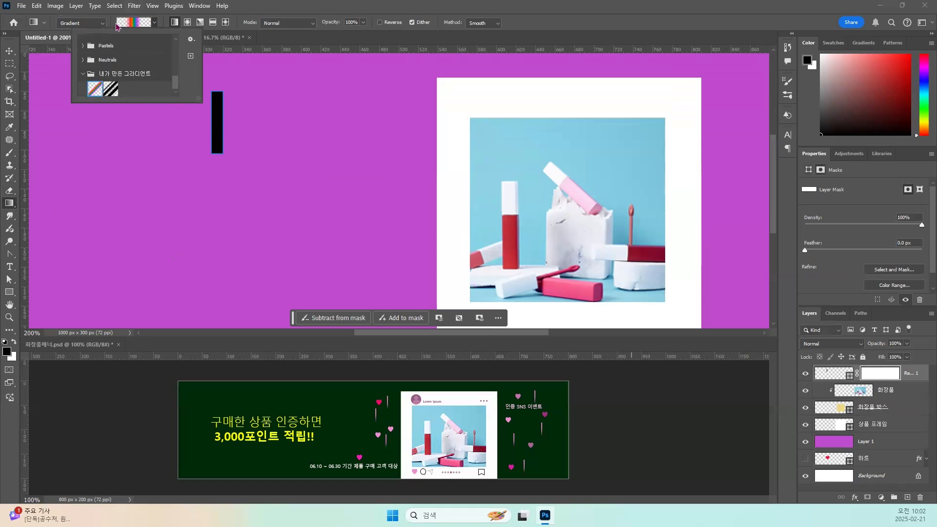
{"action": "left_click_drag", "start_coordinate": [177, 84], "coordinate": [176, 37]}
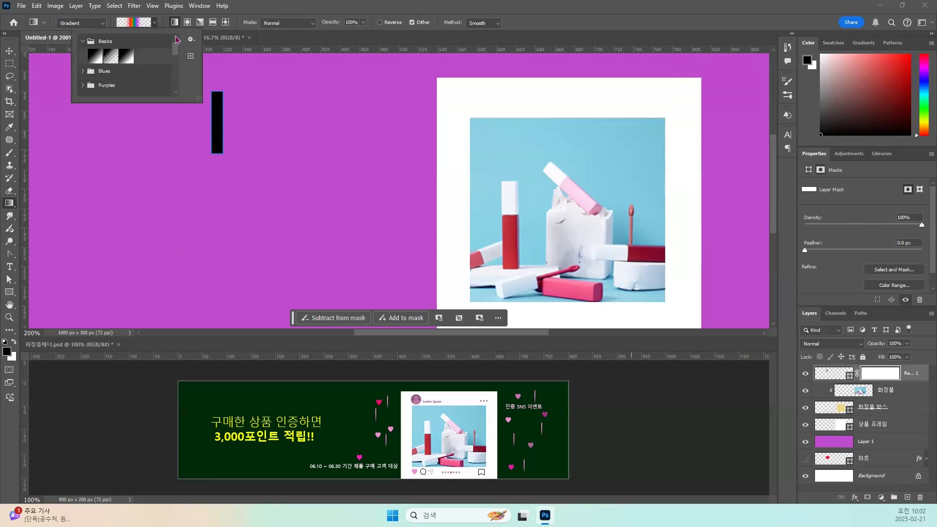
Fade the black rectangle's lower end on its mask with a vertical linear Foreground to Transparent gradient from the Basics group.
{"action": "left_click", "coordinate": [82, 41]}
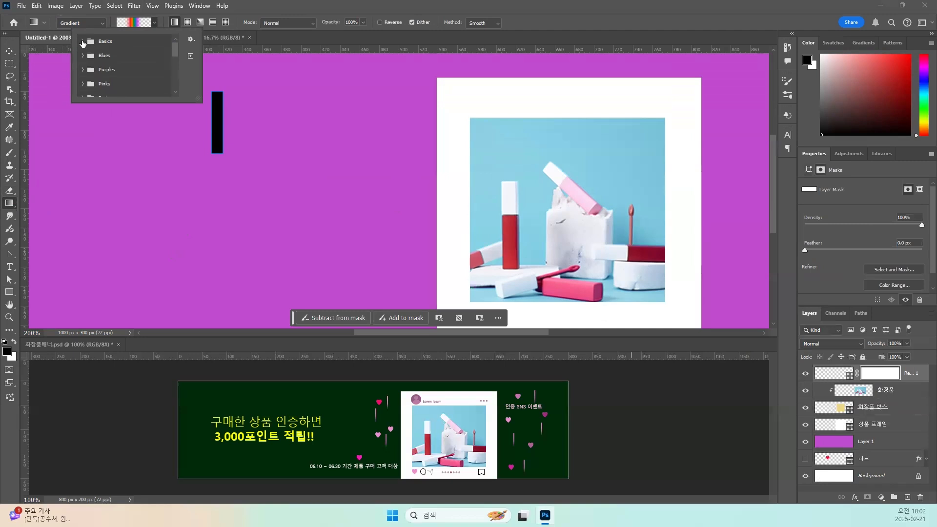
{"action": "left_click", "coordinate": [83, 41]}
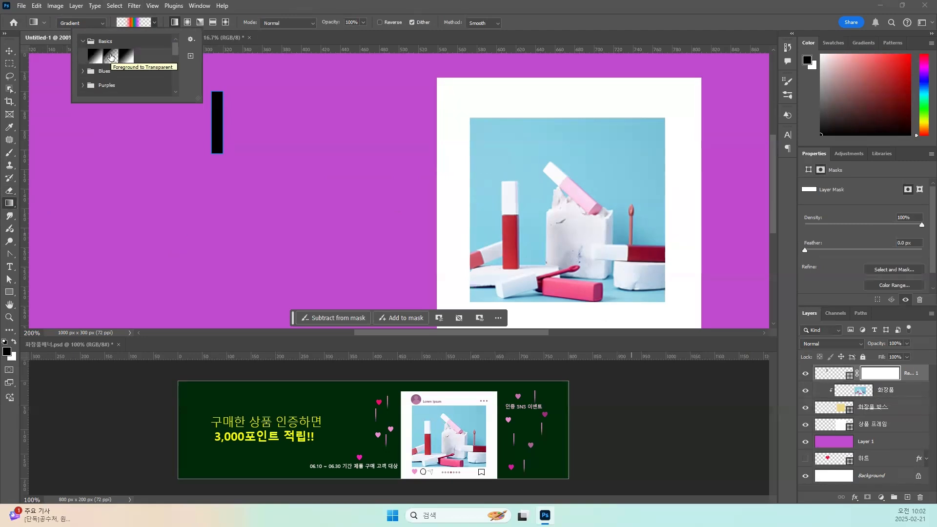
{"action": "left_click", "coordinate": [111, 57]}
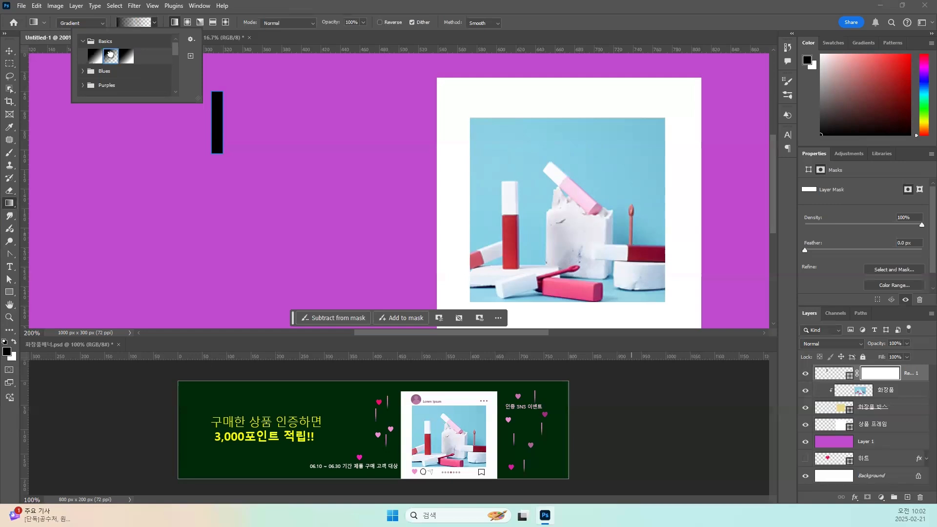
{"action": "left_click", "coordinate": [202, 60]}
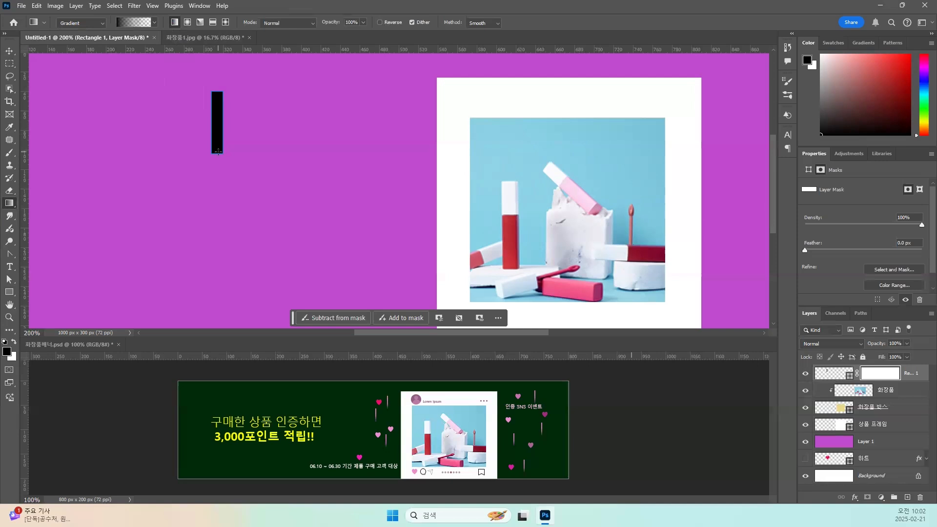
{"action": "left_click_drag", "start_coordinate": [218, 151], "coordinate": [217, 108]}
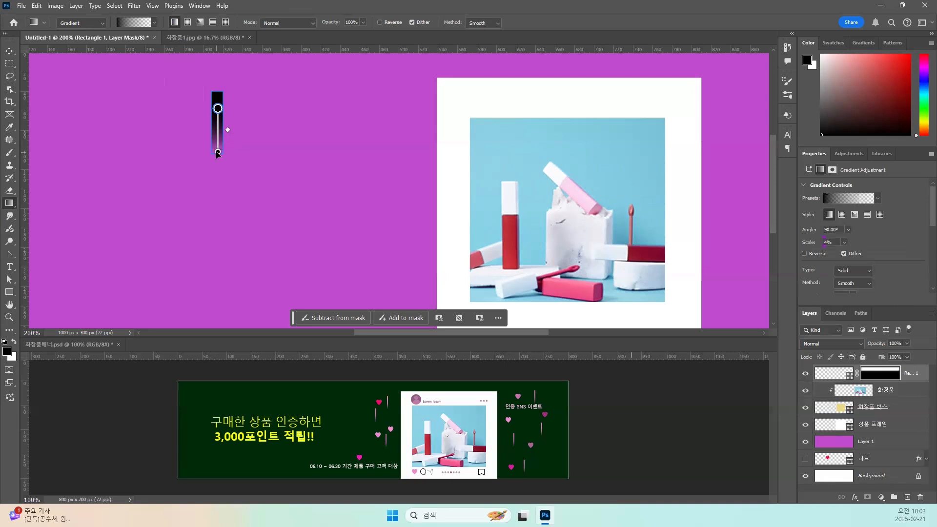
{"action": "left_click_drag", "start_coordinate": [218, 152], "coordinate": [217, 149]}
{"action": "left_click", "coordinate": [9, 52]}
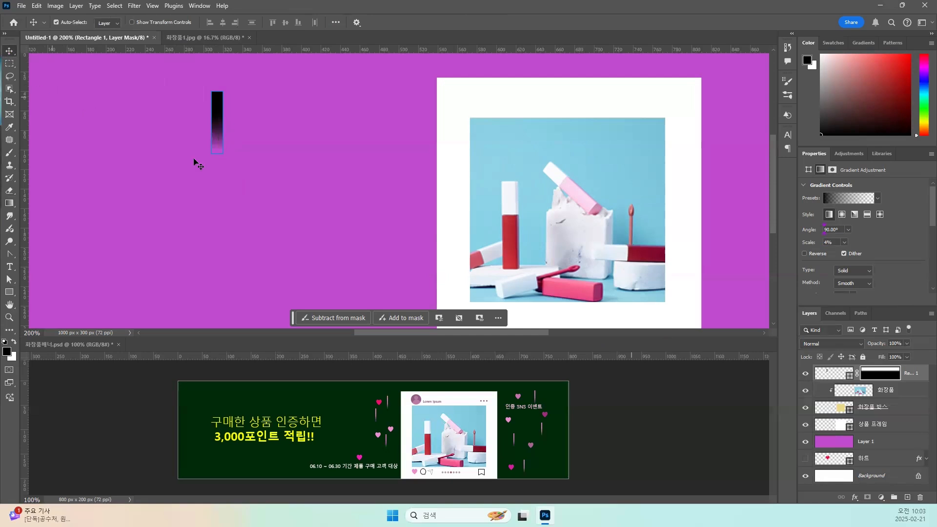
With the 화장품 박스 layer active, make a rectangular marquee selection around the faded black strip.
{"action": "left_click", "coordinate": [879, 407]}
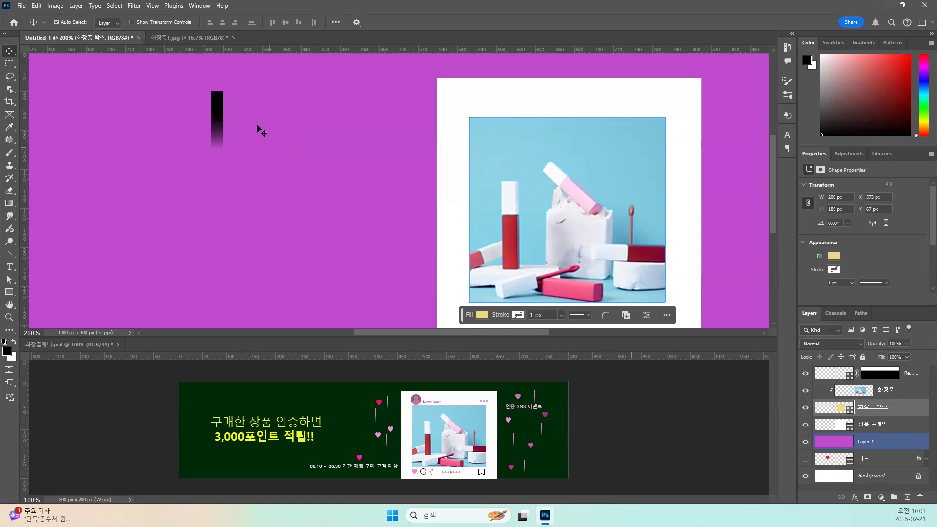
{"action": "left_click", "coordinate": [10, 66]}
{"action": "mouse_move", "coordinate": [177, 72]}
{"action": "left_mouse_down"}
{"action": "mouse_move", "coordinate": [260, 149]}
{"action": "mouse_move", "coordinate": [273, 183]}
{"action": "left_mouse_up"}
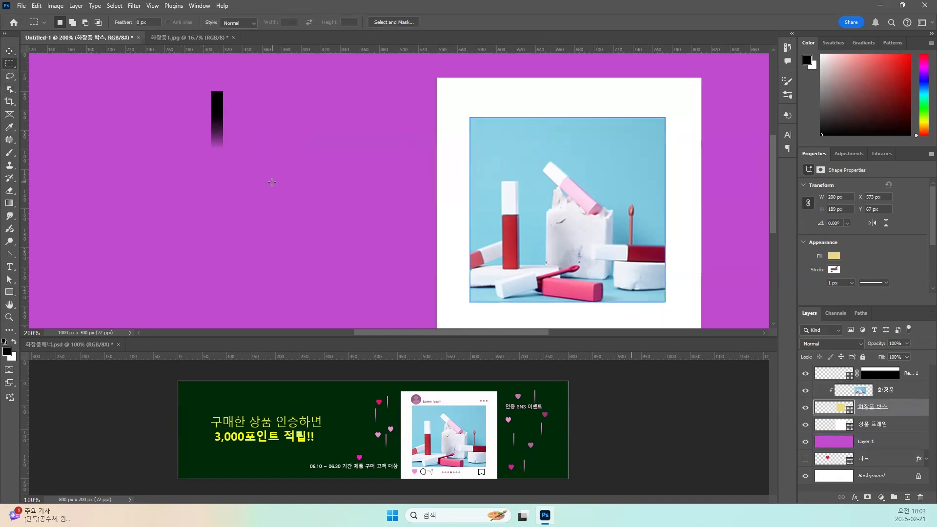
{"action": "left_click", "coordinate": [36, 6]}
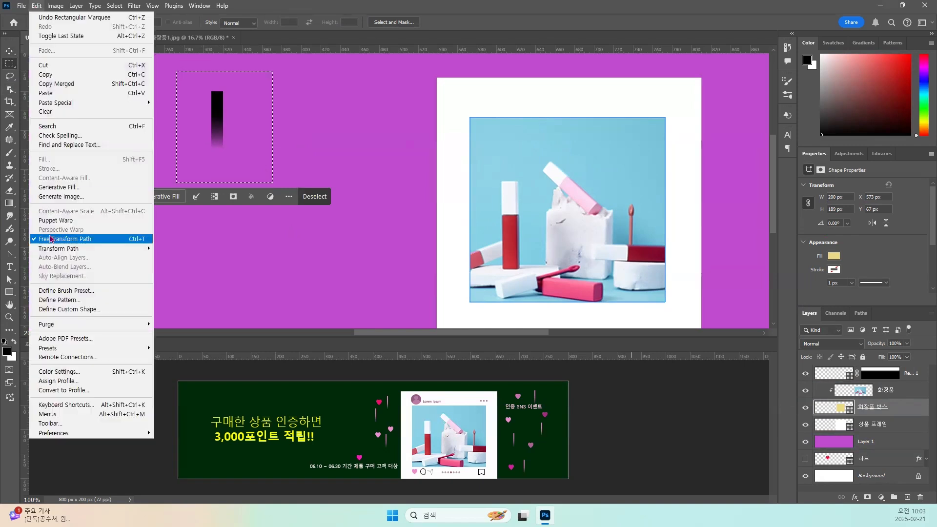
{"action": "left_click", "coordinate": [84, 291]}
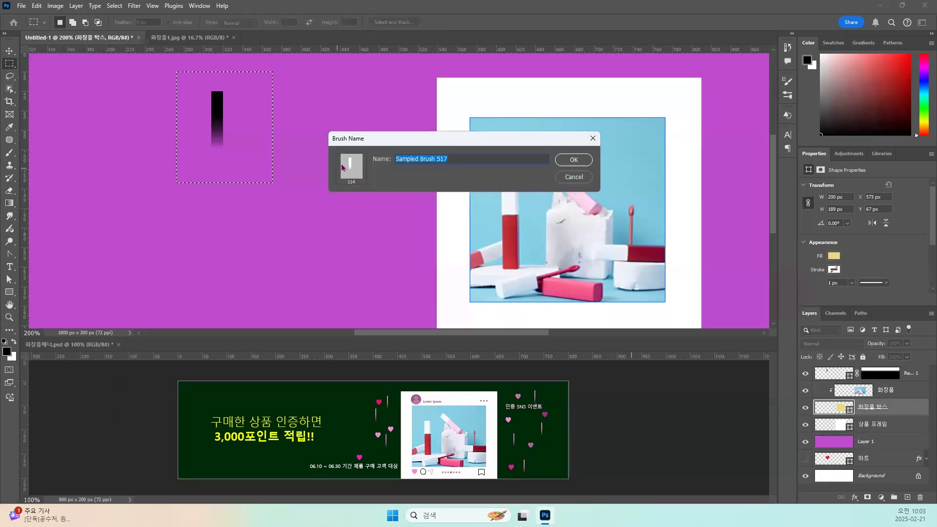
{"action": "left_click", "coordinate": [579, 179]}
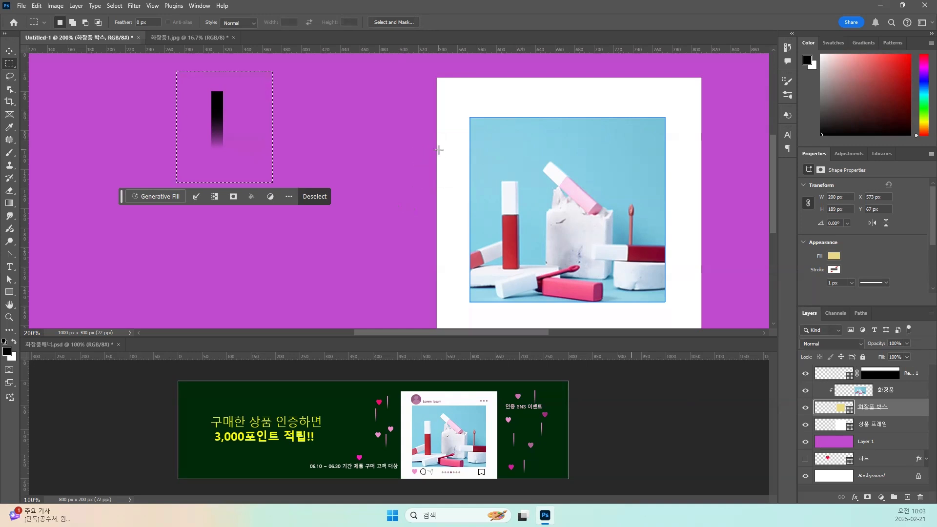
Hide the purple Layer 1 and define the selected faded strip as a brush preset named ㅁ.
{"action": "left_click", "coordinate": [806, 442]}
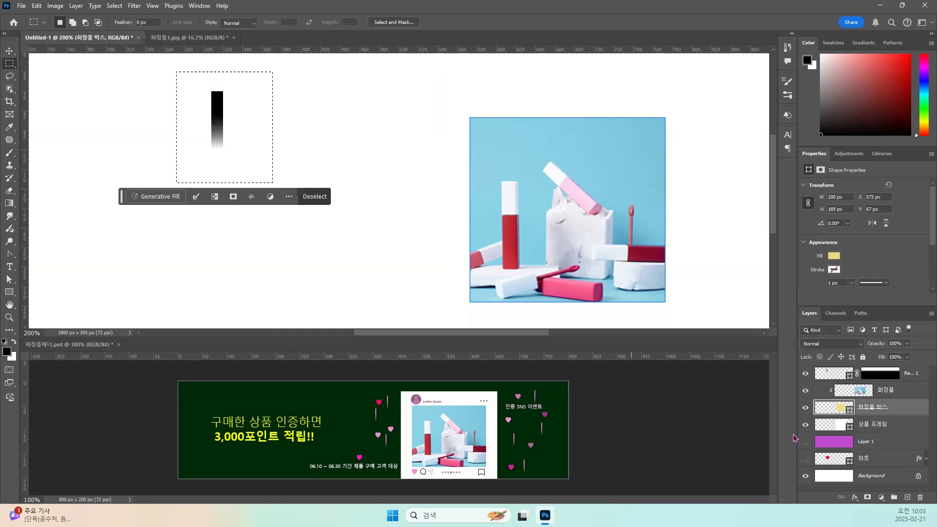
{"action": "left_click", "coordinate": [37, 6]}
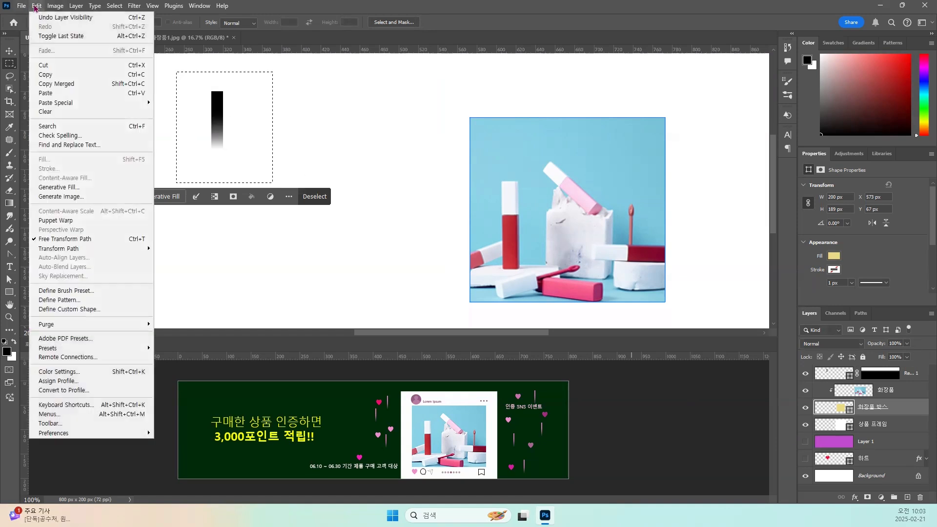
{"action": "left_click", "coordinate": [76, 292]}
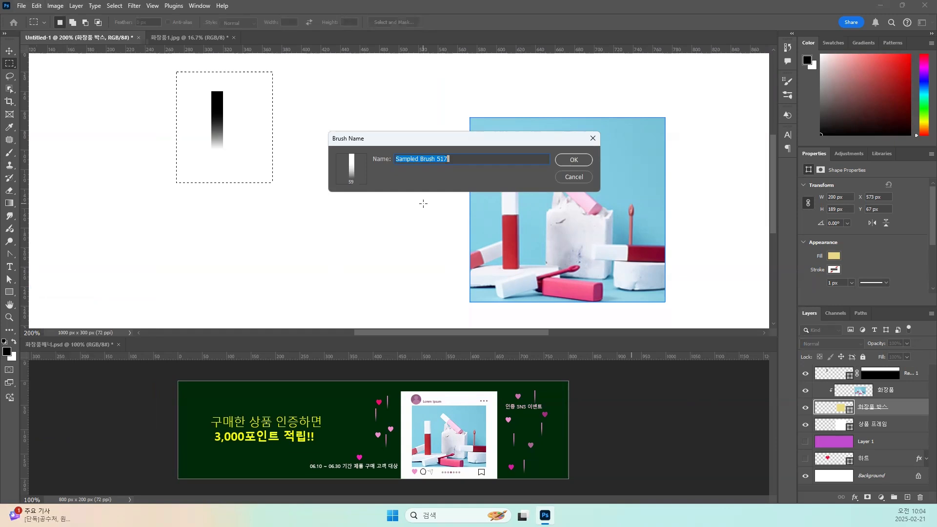
{"action": "type", "text": "ㅁ"}
{"action": "left_click", "coordinate": [568, 160]}
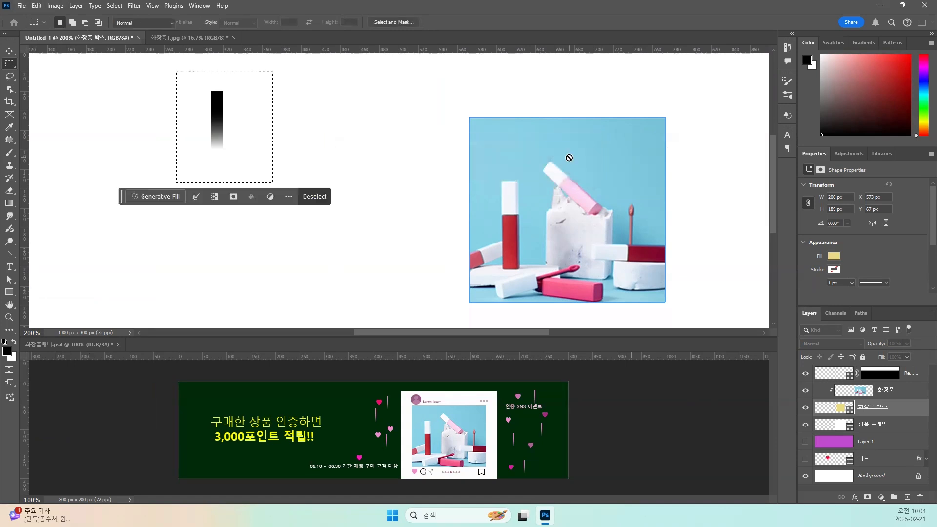
Clear the selection, then hide the faded strip's shape layer and rename it 띠.
{"action": "key", "text": "b"}
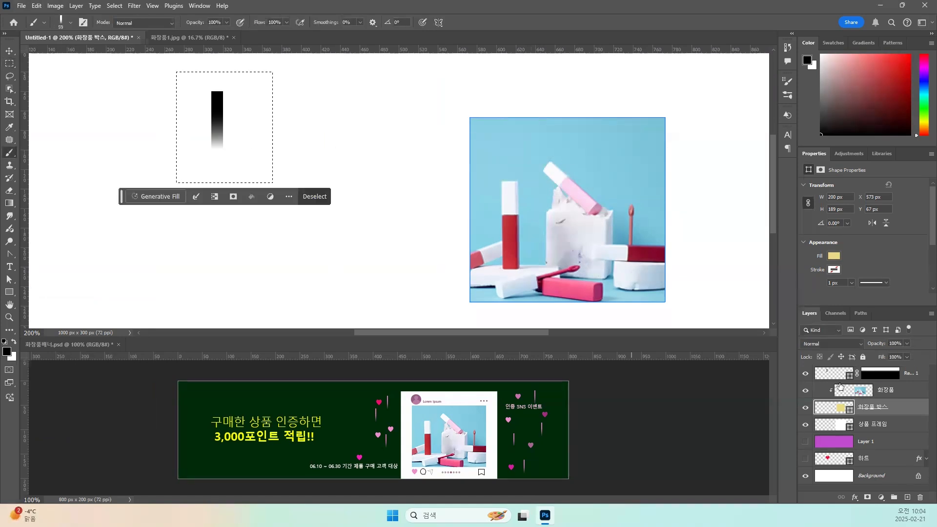
{"action": "left_click", "coordinate": [825, 373]}
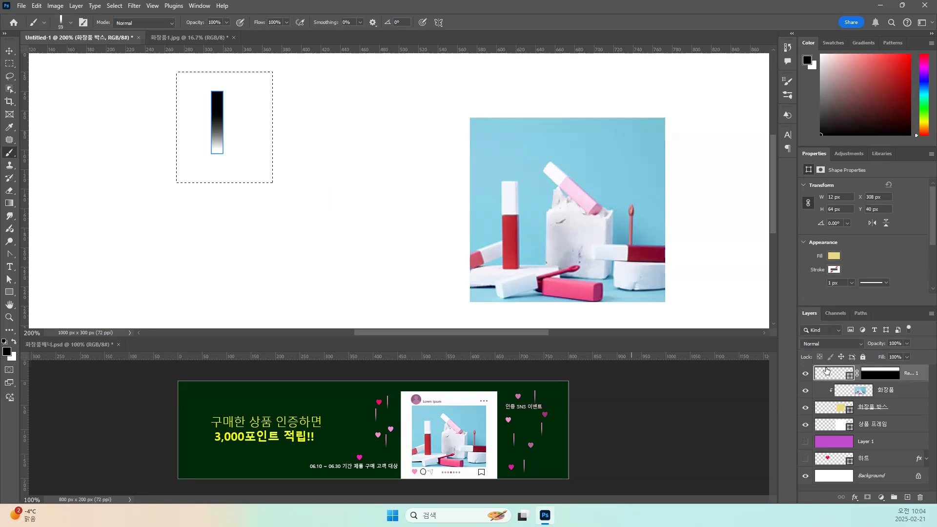
{"action": "key", "text": "ctrl+d"}
{"action": "left_click", "coordinate": [805, 375]}
{"action": "double_click", "coordinate": [911, 373]}
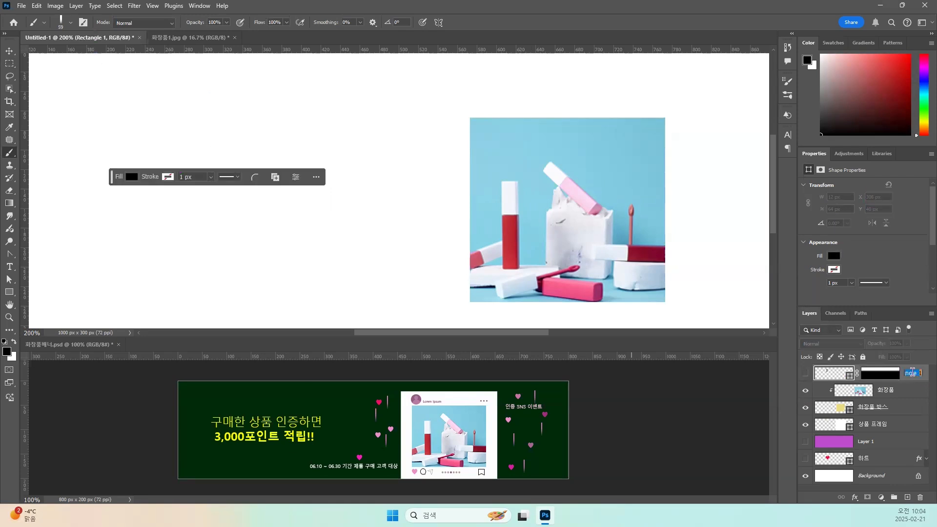
{"action": "key", "text": "BackSpace"}
{"action": "type", "text": "띠"}
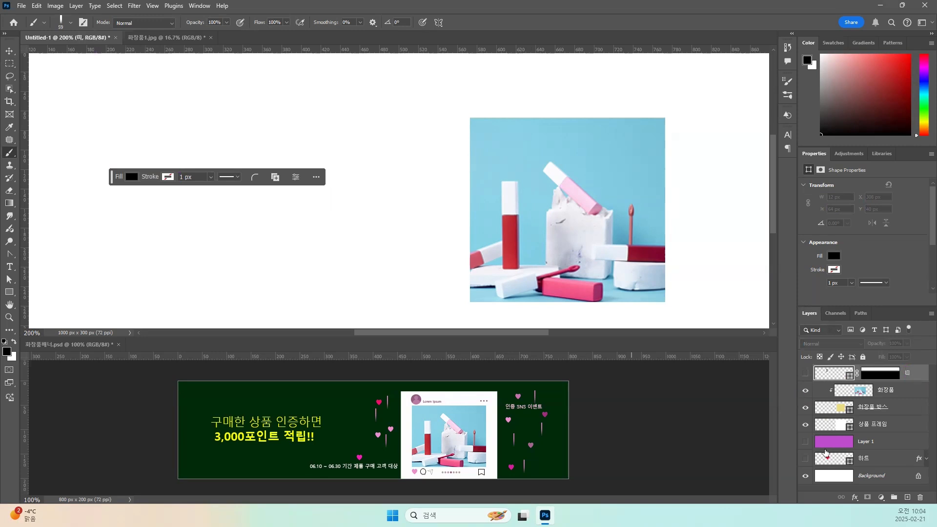
Show the purple Layer 1 again and rename it 배경.
{"action": "left_click", "coordinate": [805, 442]}
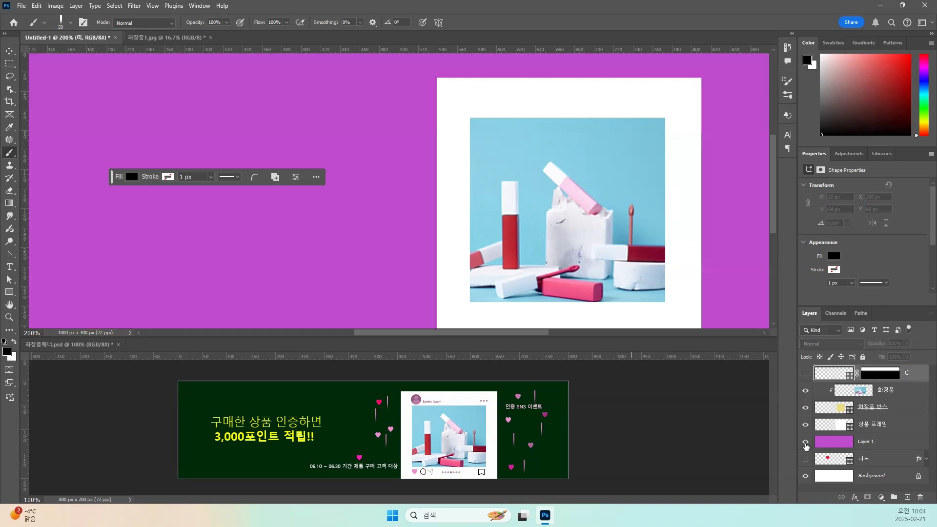
{"action": "double_click", "coordinate": [864, 442]}
{"action": "type", "text": "배경"}
{"action": "key", "text": "Return"}
Move the 하트 layer directly above the 배경 layer and make it visible.
{"action": "left_click", "coordinate": [9, 64]}
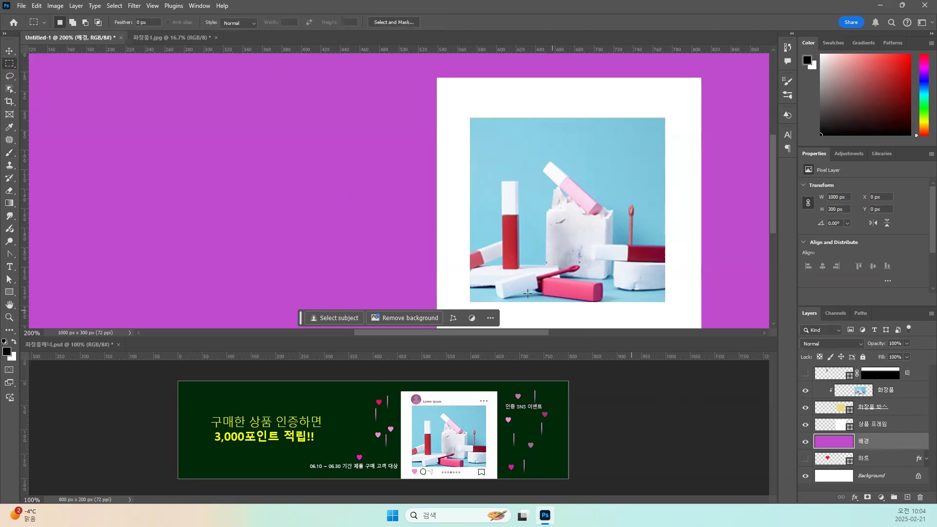
{"action": "left_click", "coordinate": [10, 51]}
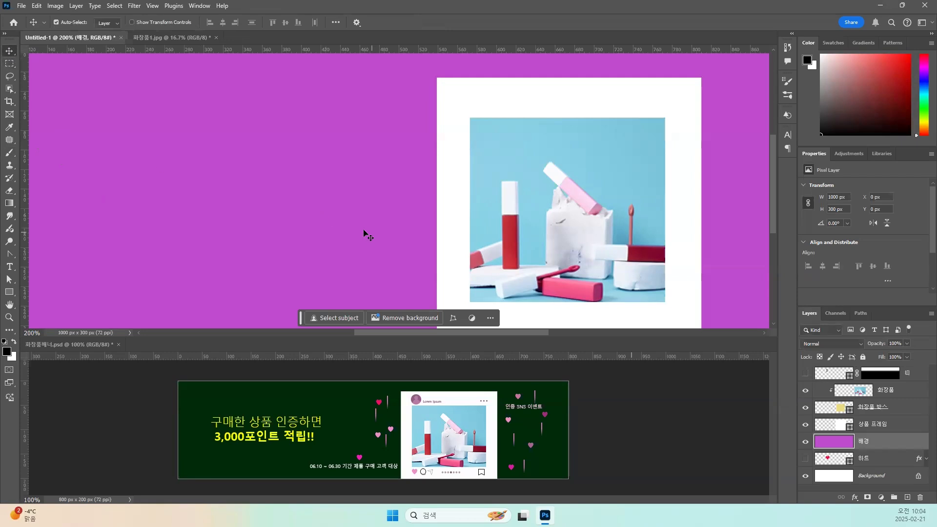
{"action": "left_click_drag", "start_coordinate": [358, 199], "coordinate": [348, 178]}
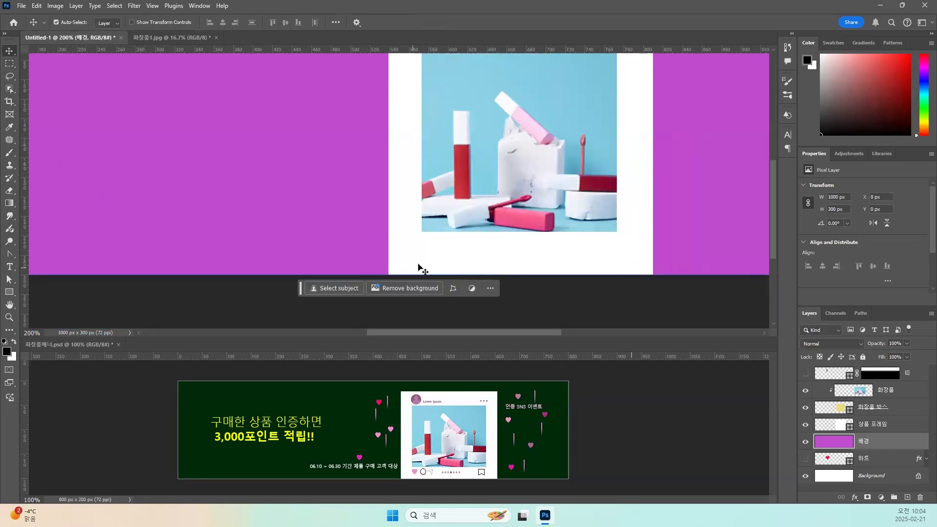
{"action": "key", "text": "ctrl+plus"}
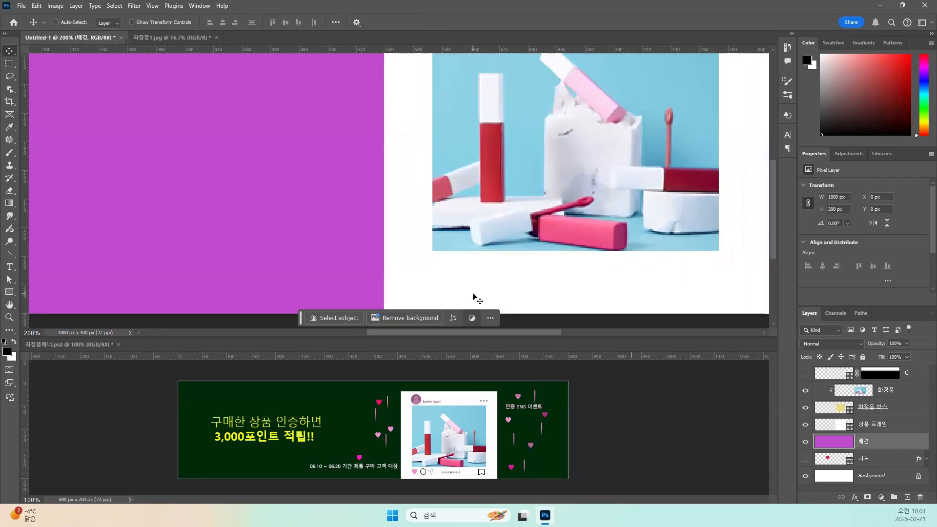
{"action": "left_click_drag", "start_coordinate": [416, 256], "coordinate": [377, 234]}
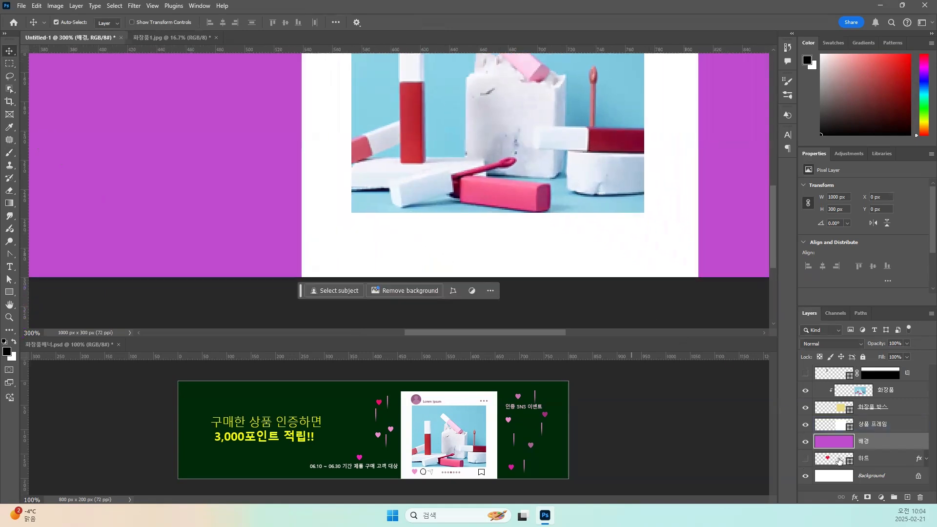
{"action": "left_click_drag", "start_coordinate": [839, 461], "coordinate": [826, 435]}
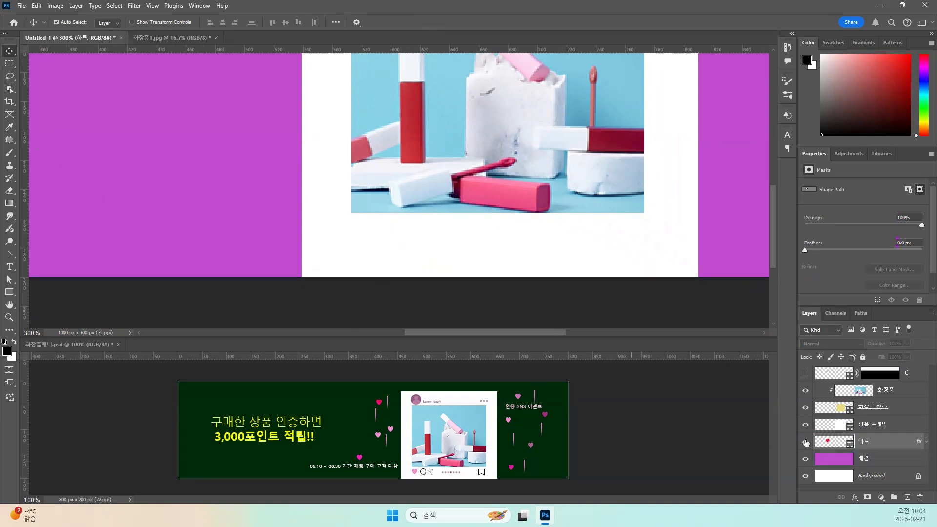
{"action": "left_click", "coordinate": [806, 442]}
Move the red heart down so it overlaps the lower part of the white frame's left edge.
{"action": "left_click_drag", "start_coordinate": [169, 189], "coordinate": [277, 256]}
{"action": "left_click_drag", "start_coordinate": [148, 116], "coordinate": [360, 265]}
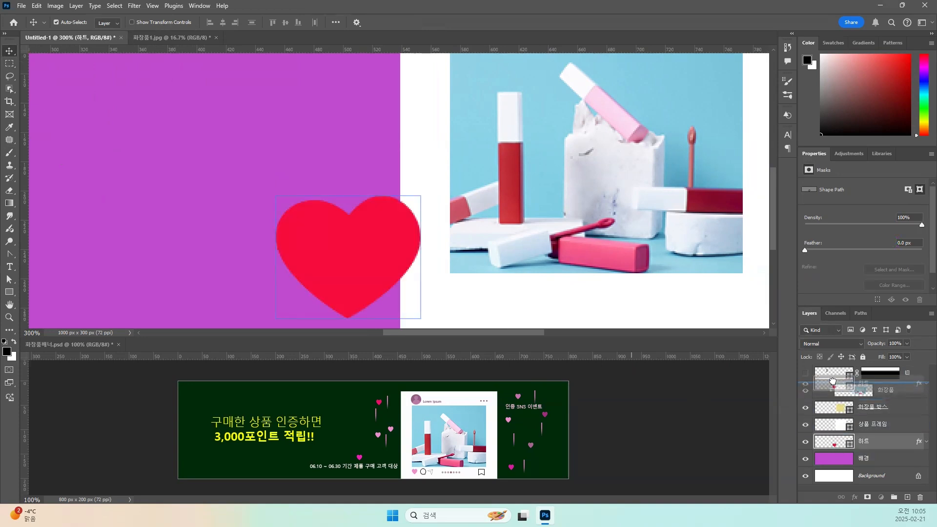
Scale the red heart to about 24% and place it on the white frame just below the photo's left corner.
{"action": "left_click_drag", "start_coordinate": [461, 272], "coordinate": [349, 210]}
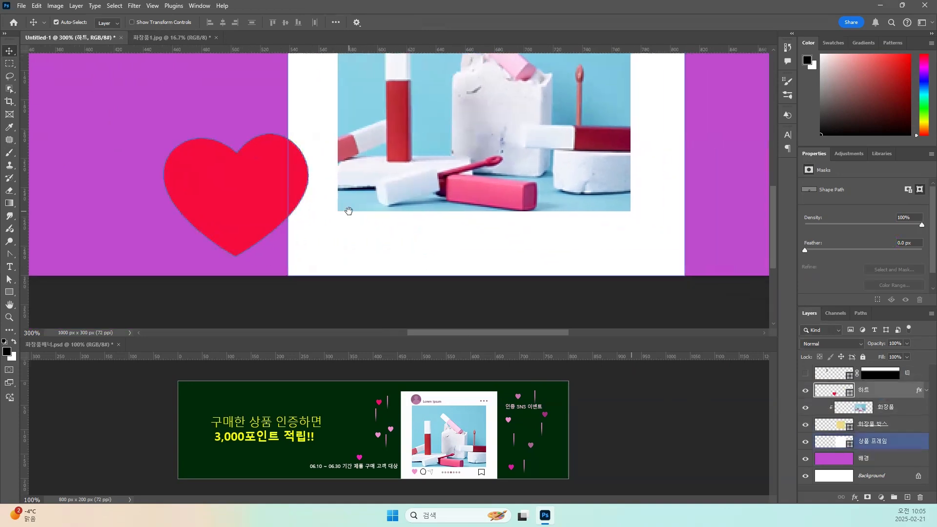
{"action": "left_click_drag", "start_coordinate": [247, 181], "coordinate": [381, 203]}
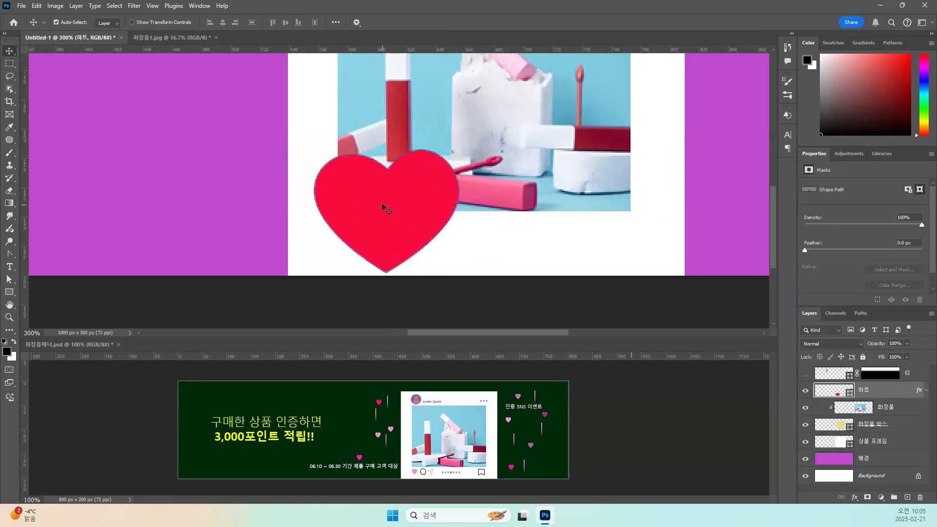
{"action": "key", "text": "ctrl+t"}
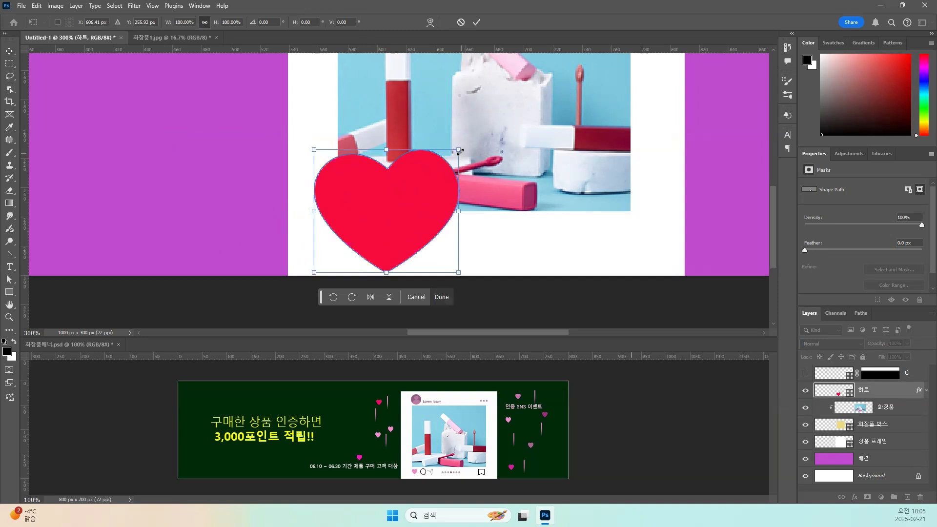
{"action": "left_click_drag", "start_coordinate": [461, 150], "coordinate": [391, 208]}
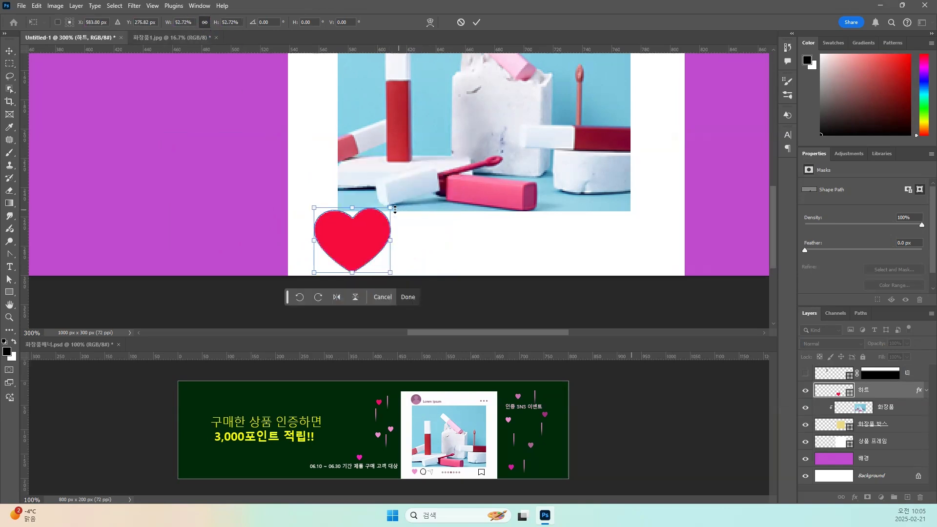
{"action": "left_click_drag", "start_coordinate": [390, 208], "coordinate": [367, 239]}
{"action": "key", "text": "Down"}
{"action": "key", "text": "Down"}
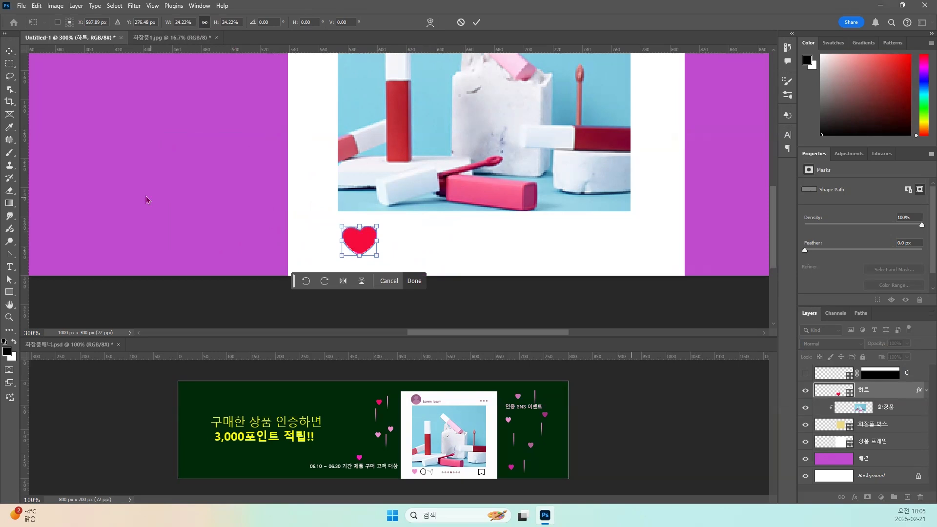
{"action": "key", "text": "Return"}
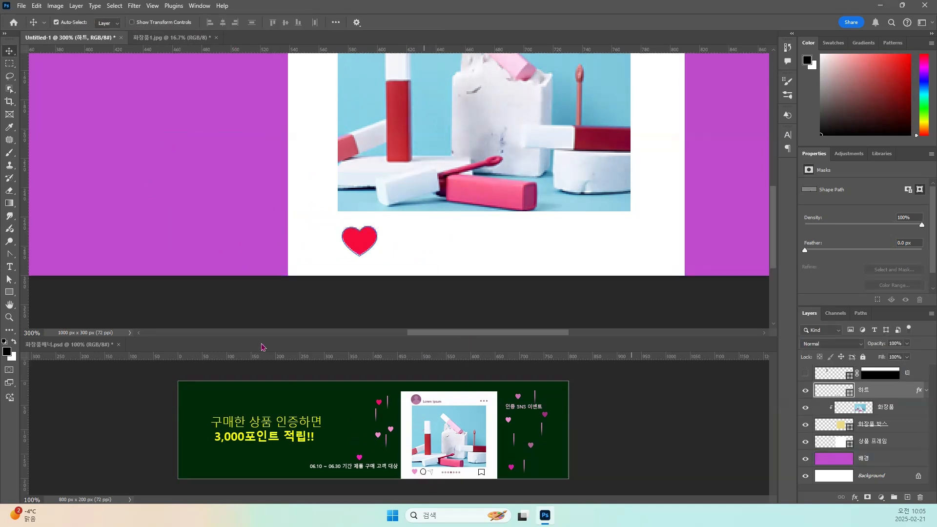
Add a new layer directly above the 하트 layer and name it 말풍선.
{"action": "left_click", "coordinate": [161, 226]}
{"action": "left_click_drag", "start_coordinate": [180, 208], "coordinate": [198, 226]}
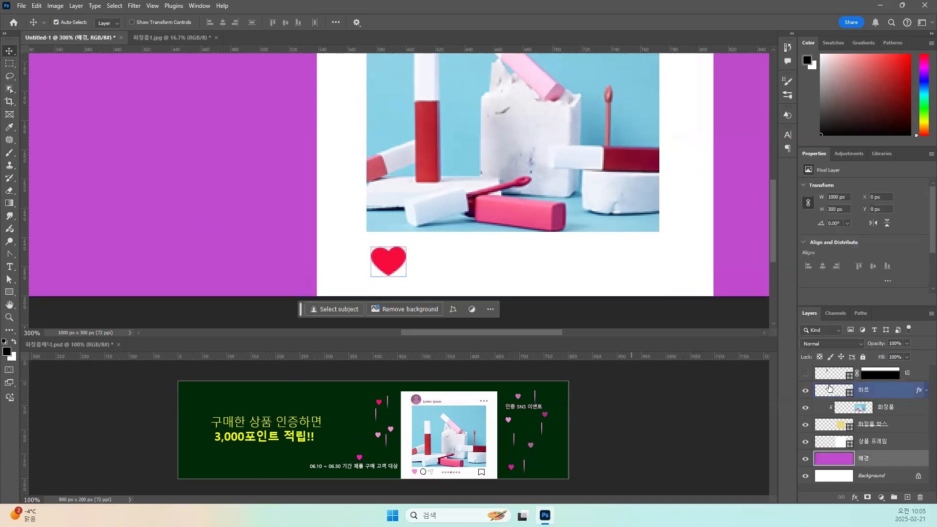
{"action": "left_click", "coordinate": [829, 389]}
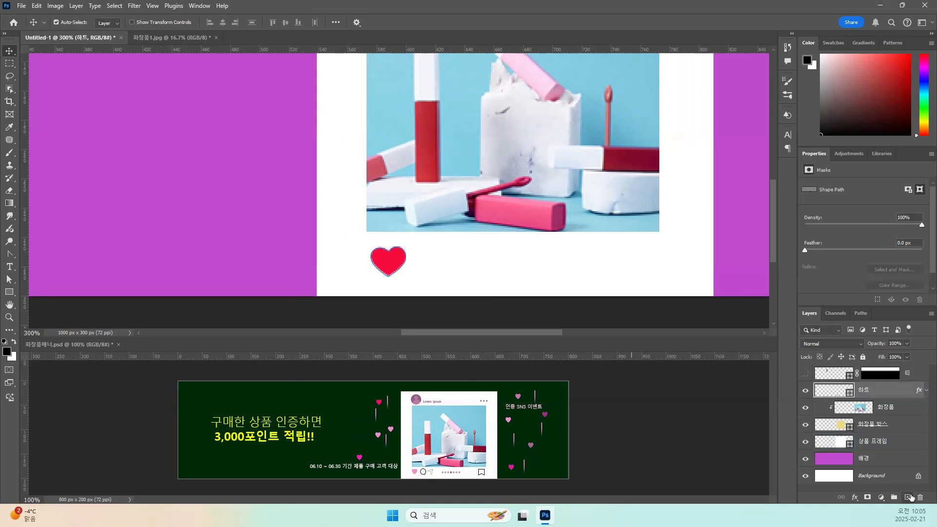
{"action": "left_click", "coordinate": [910, 497]}
{"action": "double_click", "coordinate": [867, 389]}
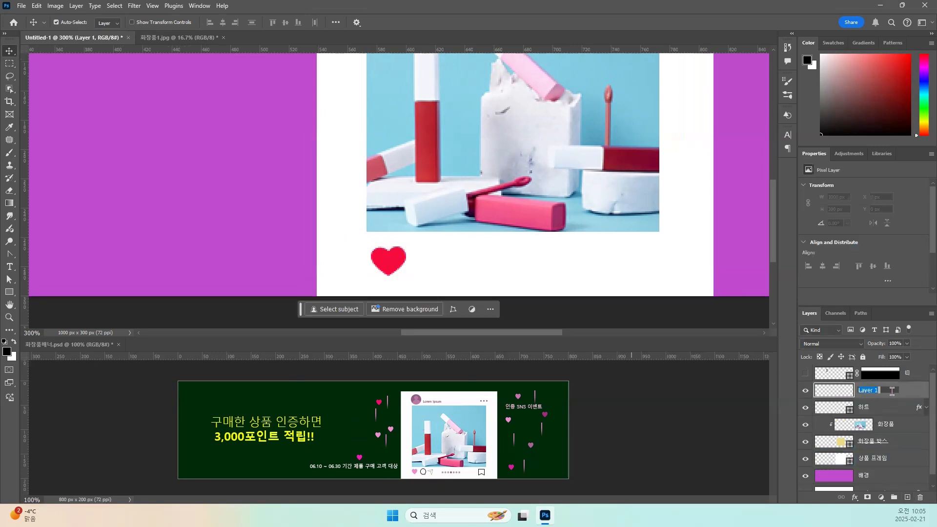
{"action": "type", "text": "ㅁㅏㄹ풍선"}
{"action": "key", "text": "Return"}
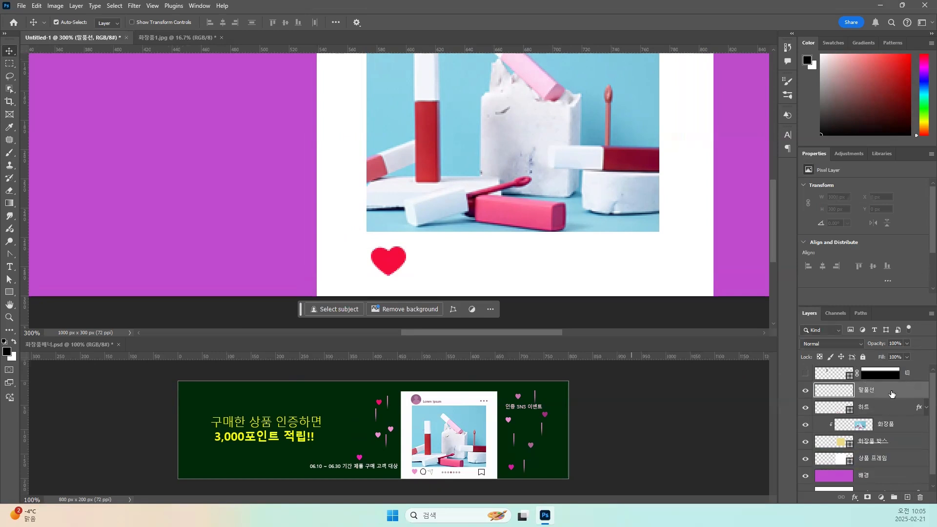
Draw a black circle about 53 px across on the purple area beside the white frame with the Ellipse tool.
{"action": "left_click", "coordinate": [10, 293]}
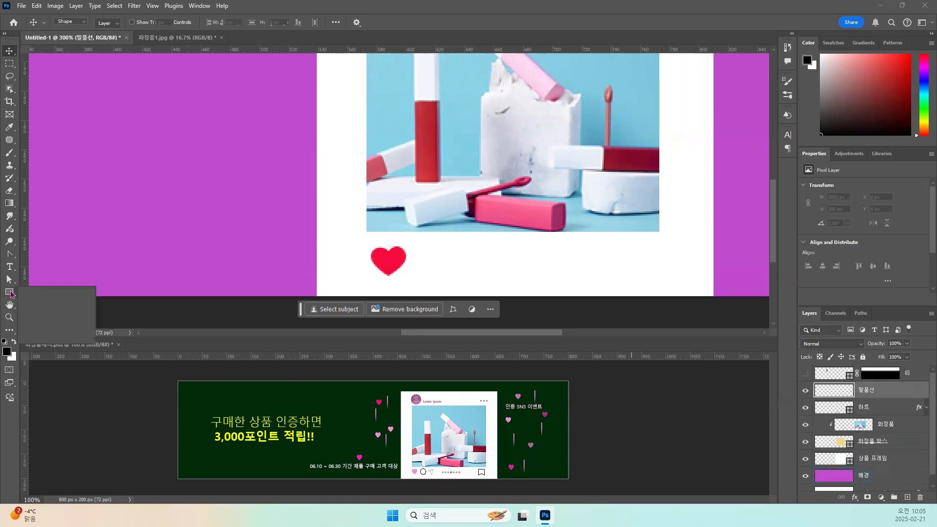
{"action": "left_click", "coordinate": [43, 302]}
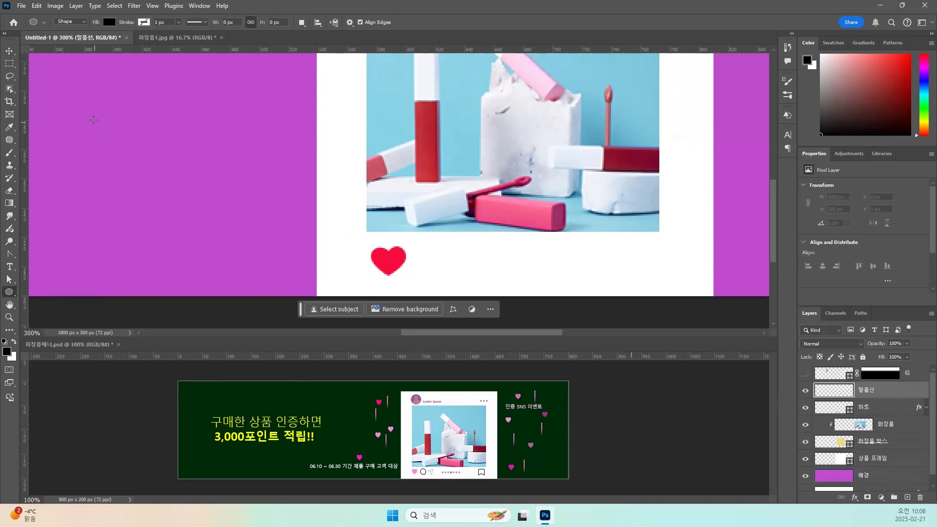
{"action": "left_click_drag", "start_coordinate": [97, 109], "coordinate": [175, 187]}
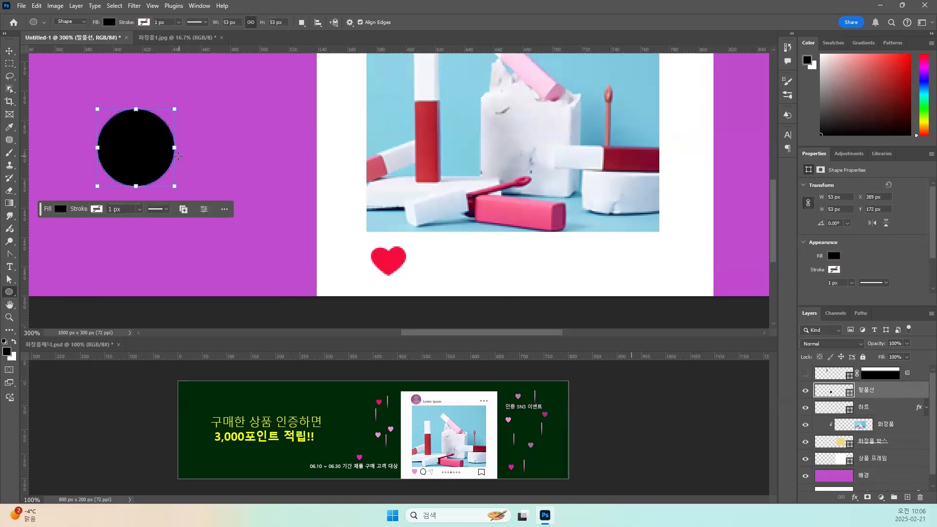
Add a small pointed tail at the circle's lower right with the Pen tool, using Combine Shapes to form a speech bubble.
{"action": "left_click", "coordinate": [302, 23]}
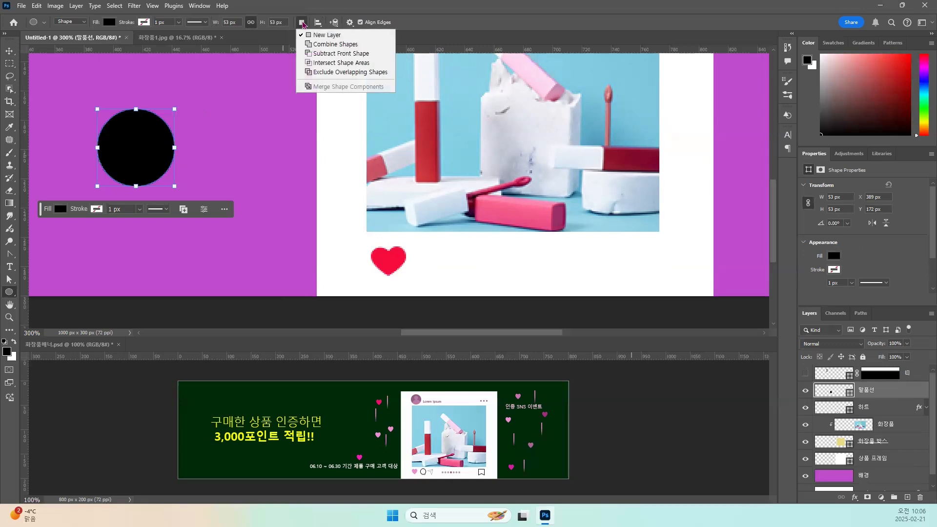
{"action": "left_click", "coordinate": [311, 46]}
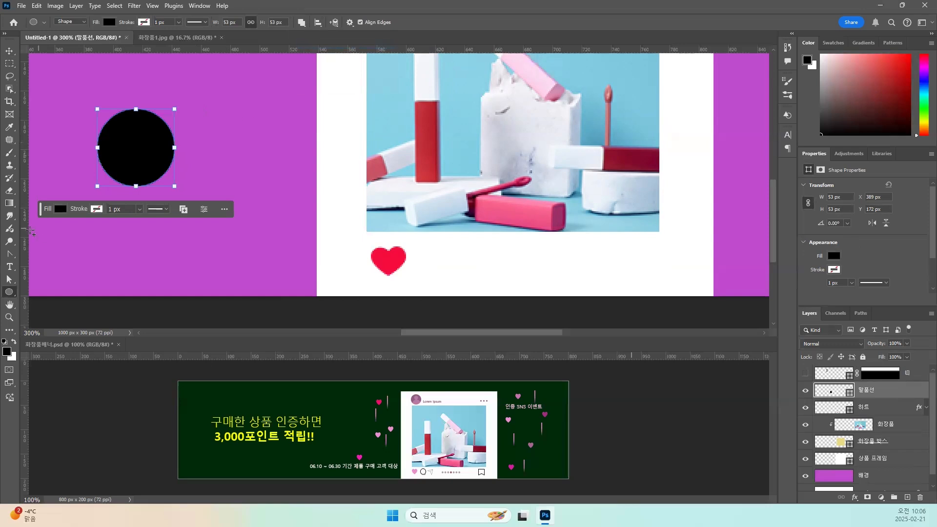
{"action": "left_click", "coordinate": [14, 255]}
{"action": "left_click", "coordinate": [48, 254]}
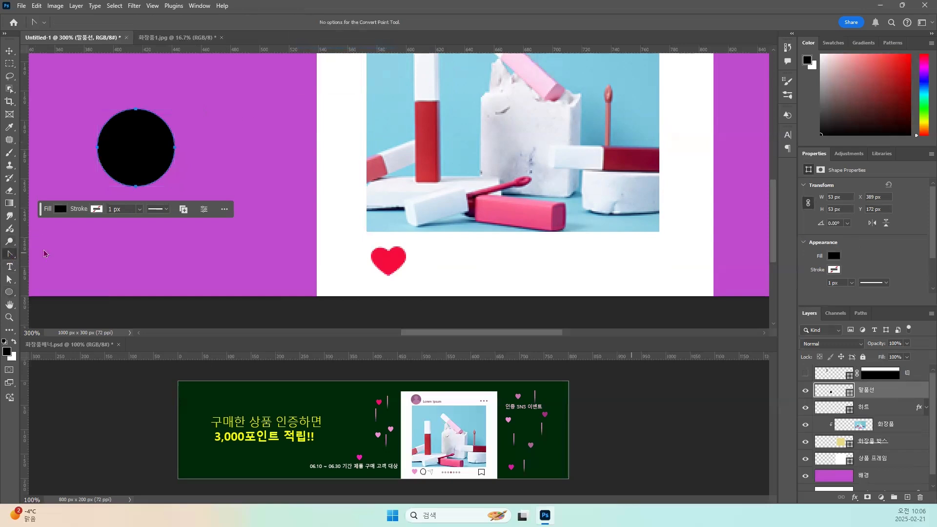
{"action": "left_click", "coordinate": [152, 179]}
{"action": "left_click_drag", "start_coordinate": [176, 190], "coordinate": [163, 161]}
{"action": "left_click", "coordinate": [152, 179]}
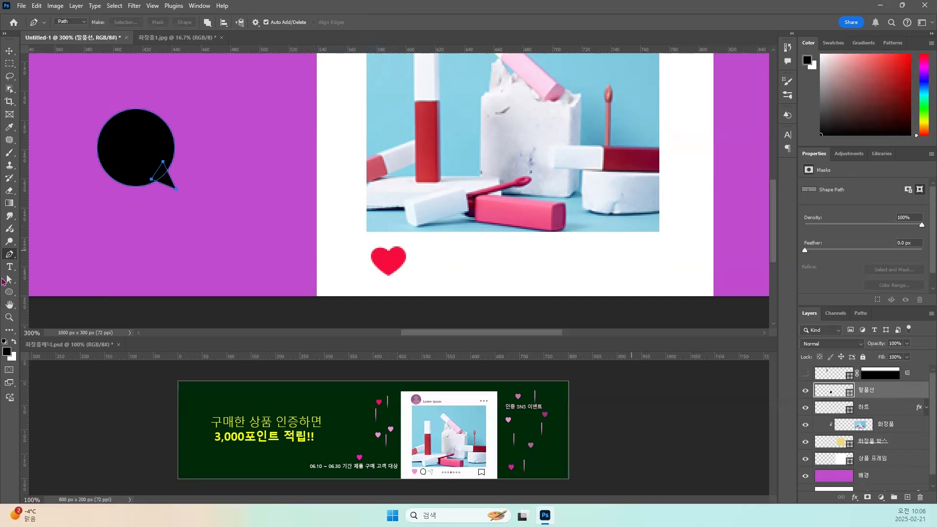
{"action": "left_click", "coordinate": [14, 293]}
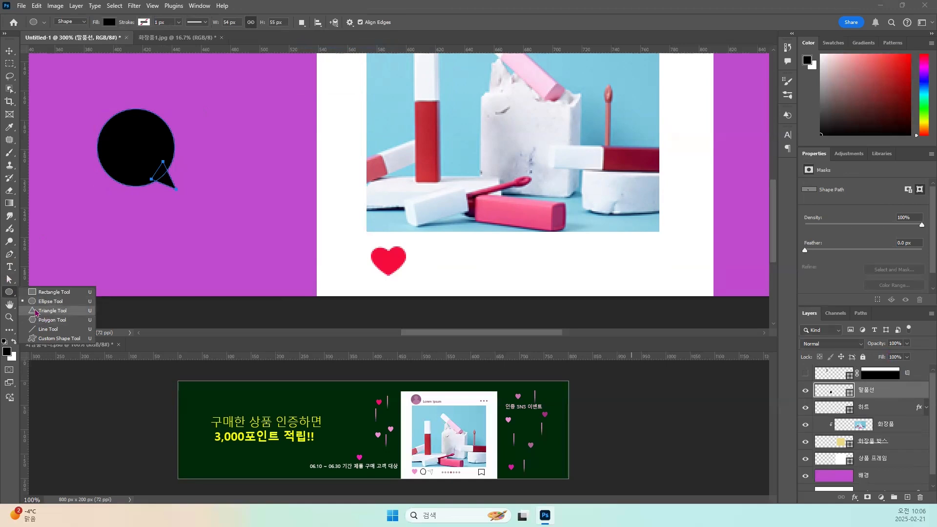
{"action": "left_click", "coordinate": [9, 51]}
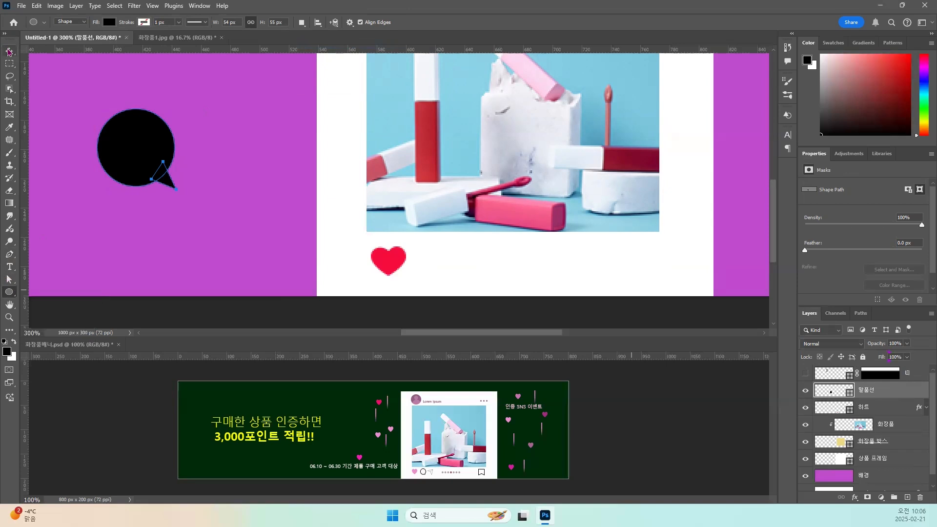
{"action": "left_click", "coordinate": [182, 137]}
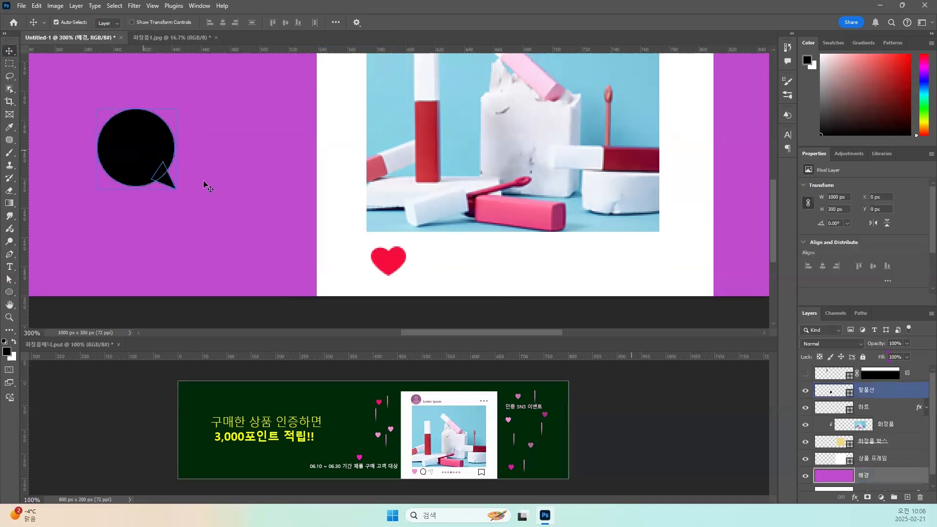
Apply a 1 px black outside Stroke effect to the speech bubble and set its layer fill to 0%.
{"action": "left_click", "coordinate": [160, 179]}
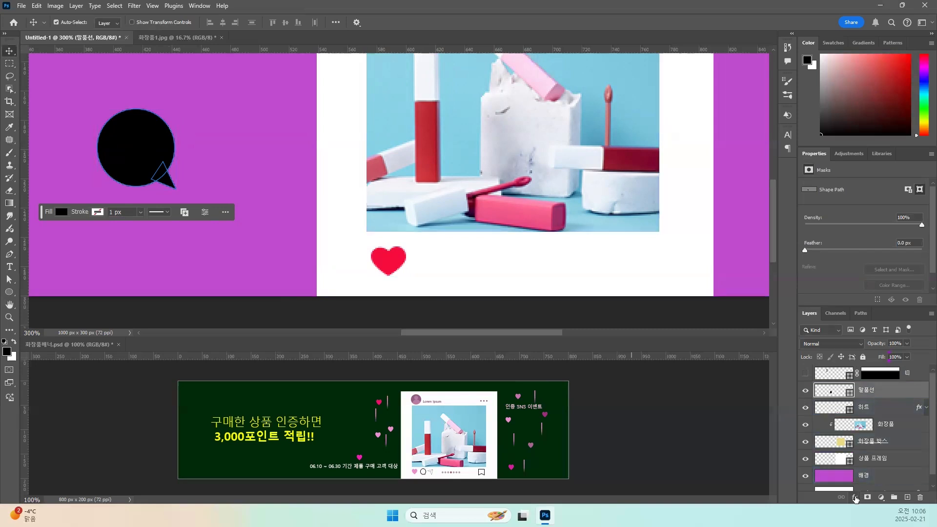
{"action": "left_click", "coordinate": [856, 499]}
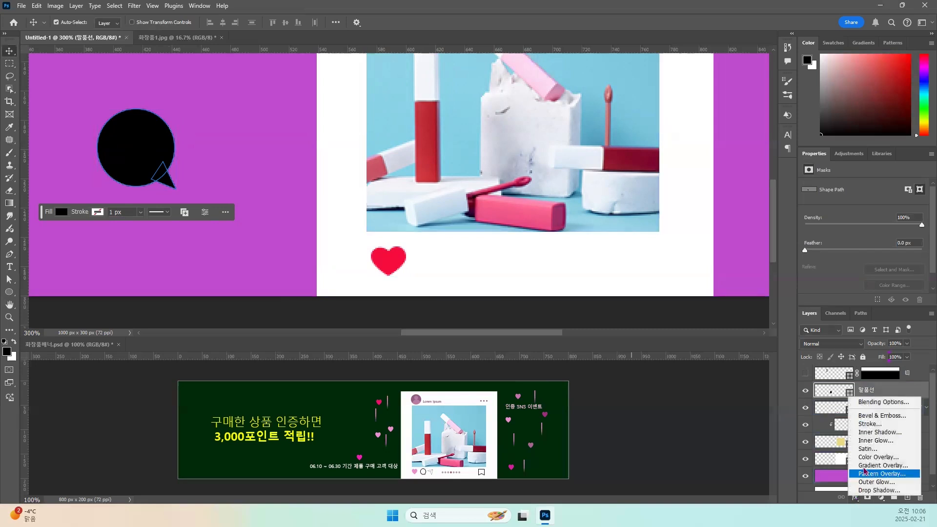
{"action": "left_click", "coordinate": [863, 429]}
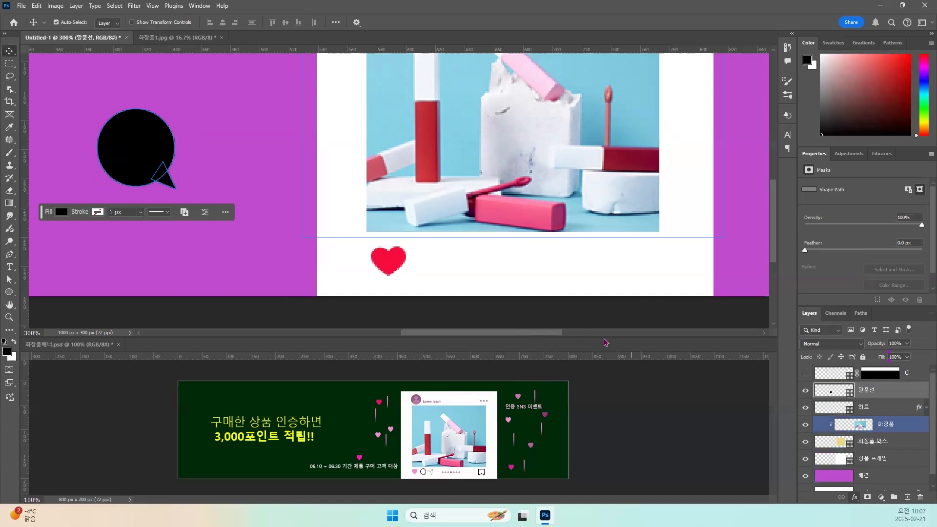
{"action": "left_click", "coordinate": [585, 339]}
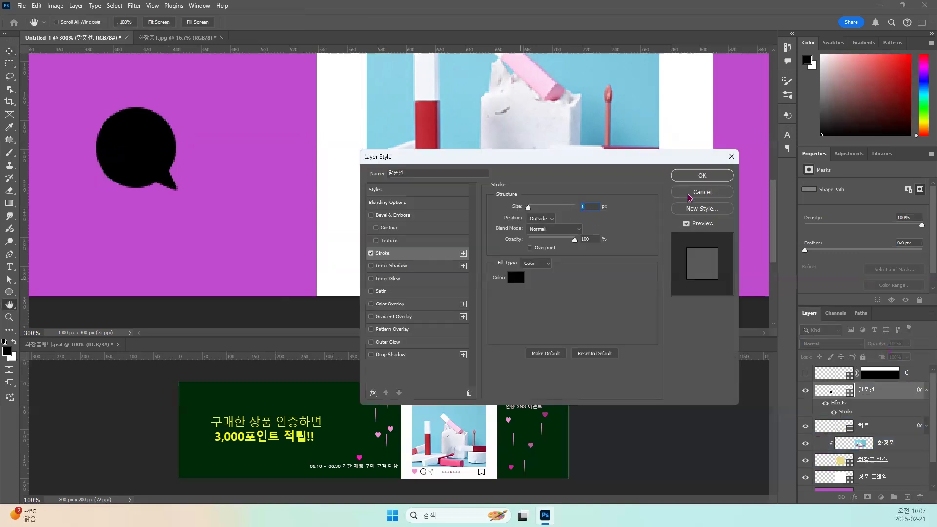
{"action": "left_click", "coordinate": [695, 180]}
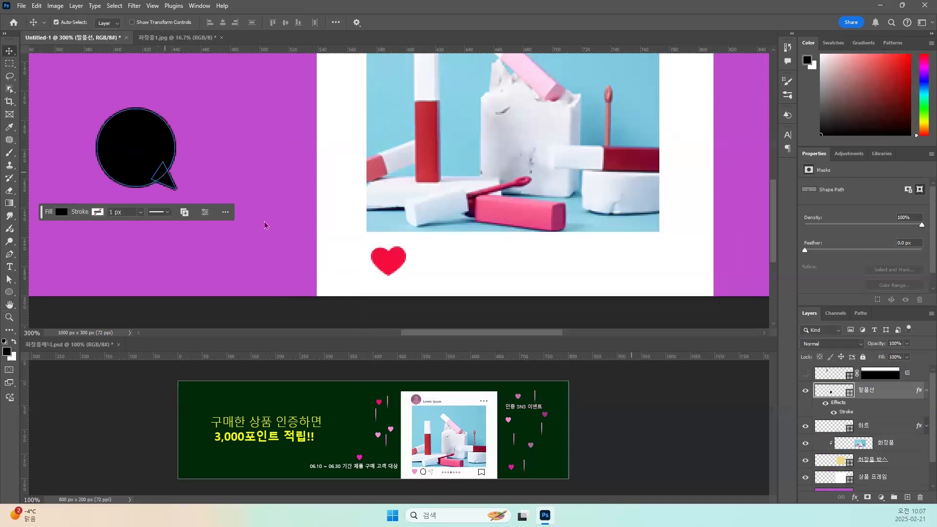
{"action": "left_click", "coordinate": [907, 357]}
{"action": "left_click_drag", "start_coordinate": [905, 372], "coordinate": [846, 370]}
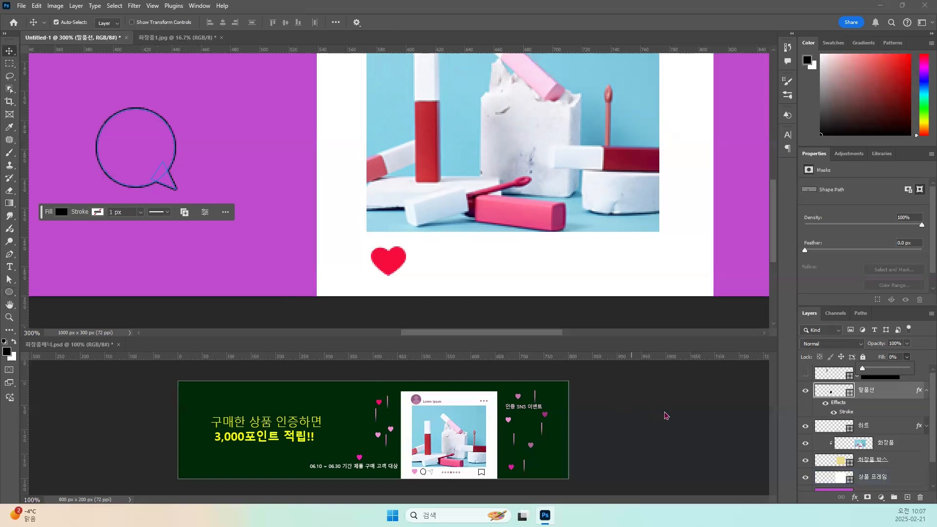
Move the outlined speech bubble onto the white frame, beside the red heart.
{"action": "left_click", "coordinate": [10, 51]}
{"action": "left_click_drag", "start_coordinate": [169, 177], "coordinate": [458, 246]}
{"action": "key", "text": "ctrl+t"}
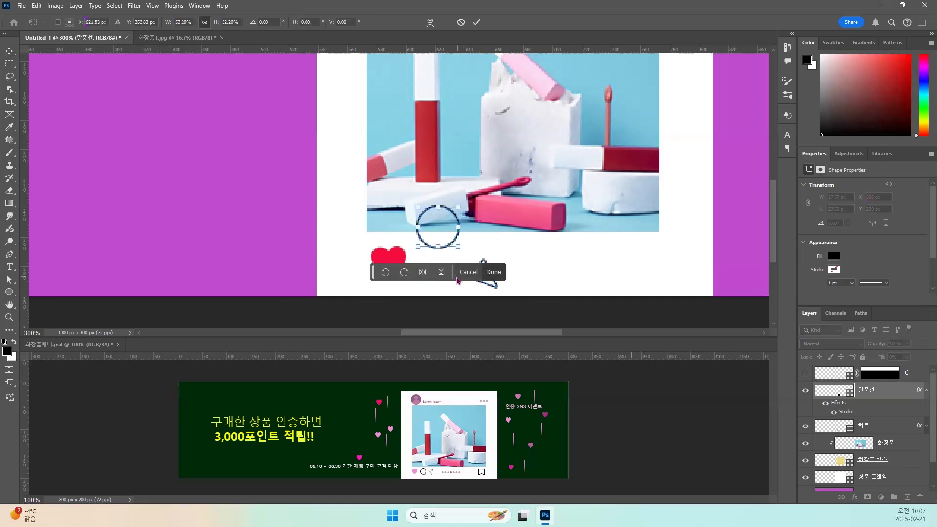
{"action": "key", "text": "ctrl+z"}
{"action": "left_click_drag", "start_coordinate": [494, 285], "coordinate": [476, 266]}
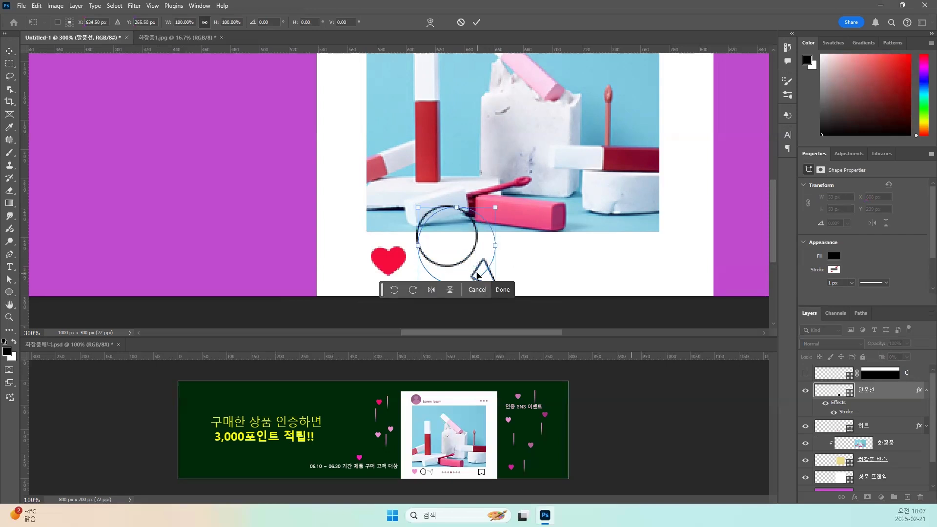
{"action": "key", "text": "ctrl+z"}
{"action": "left_click", "coordinate": [9, 51]}
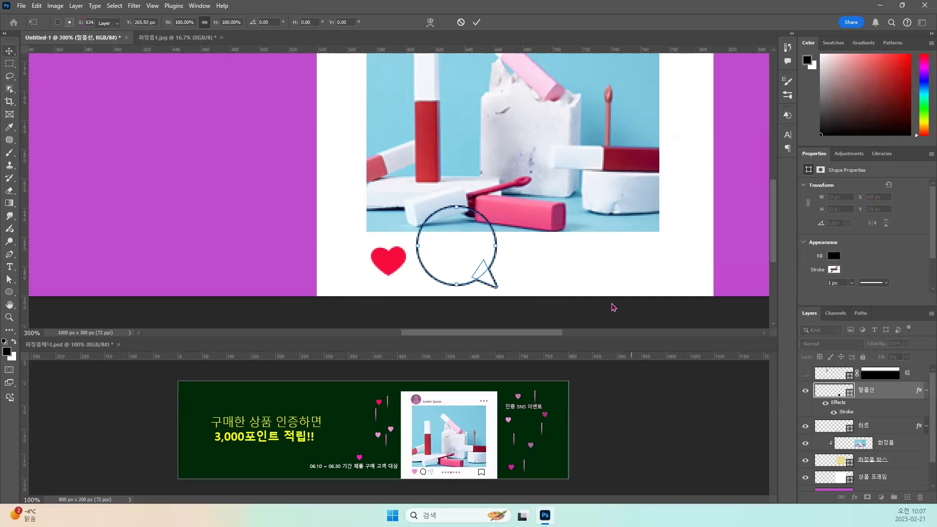
{"action": "key", "text": "Return"}
Reselect the whole 말풍선 layer and scale the speech bubble to about 38.5%, placing it level with the heart.
{"action": "left_click", "coordinate": [830, 424]}
{"action": "left_click", "coordinate": [866, 390]}
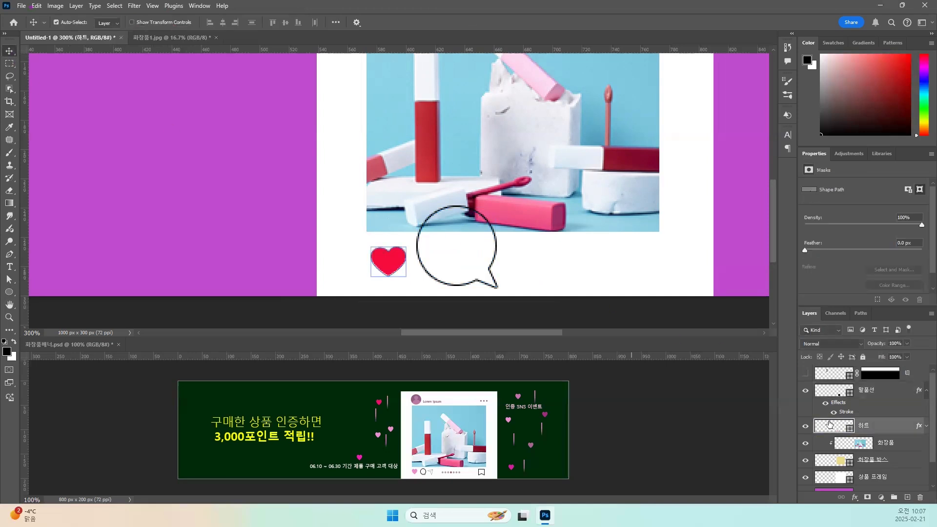
{"action": "left_click", "coordinate": [495, 288]}
{"action": "left_click_drag", "start_coordinate": [499, 290], "coordinate": [449, 265]}
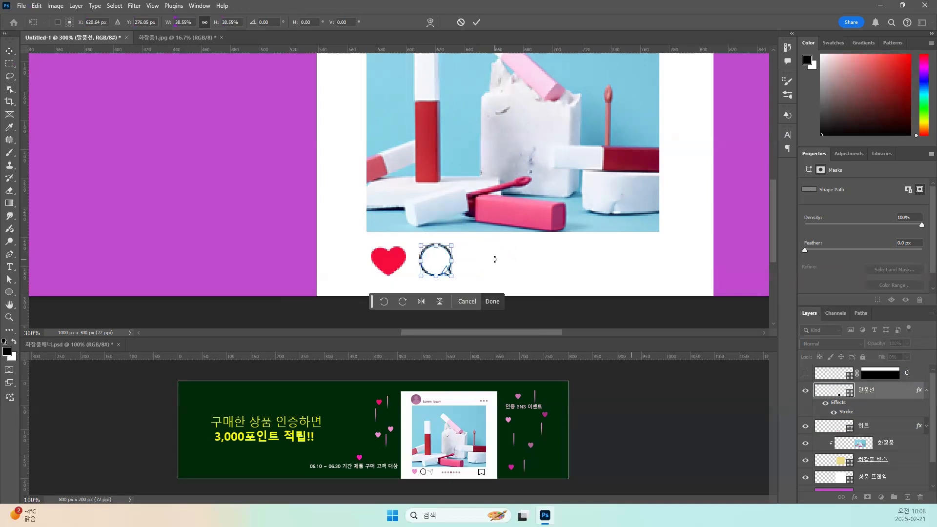
{"action": "key", "text": "Return"}
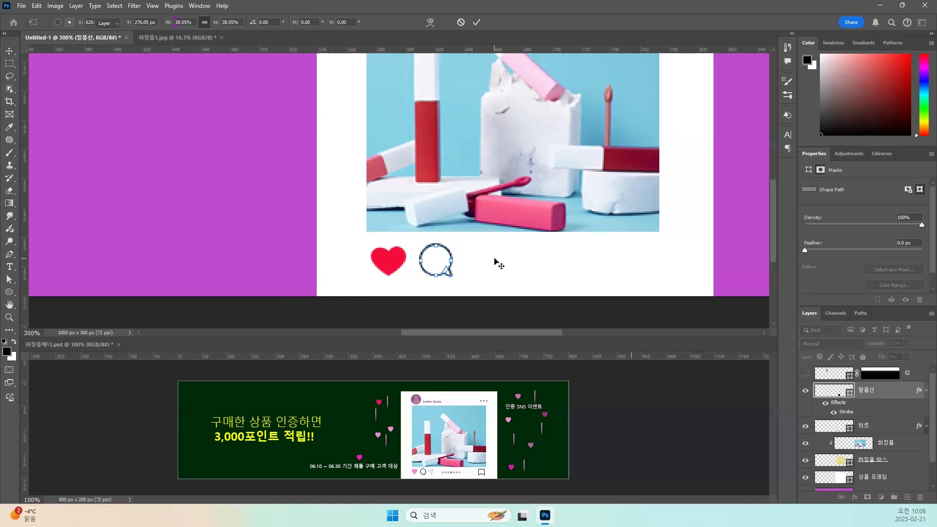
Create a new layer directly above the 말풍선 layer and name it 비행기.
{"action": "left_click", "coordinate": [472, 270]}
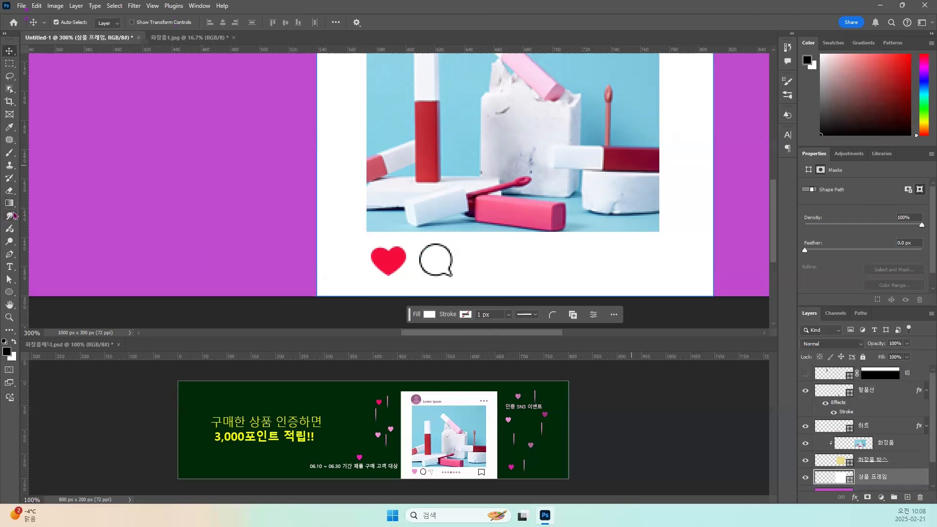
{"action": "left_click", "coordinate": [9, 294]}
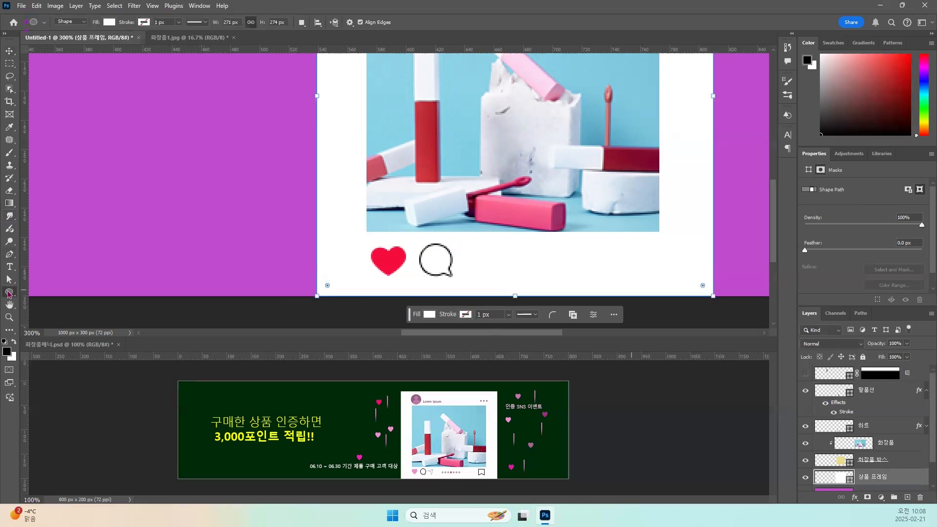
{"action": "right_click", "coordinate": [9, 294]}
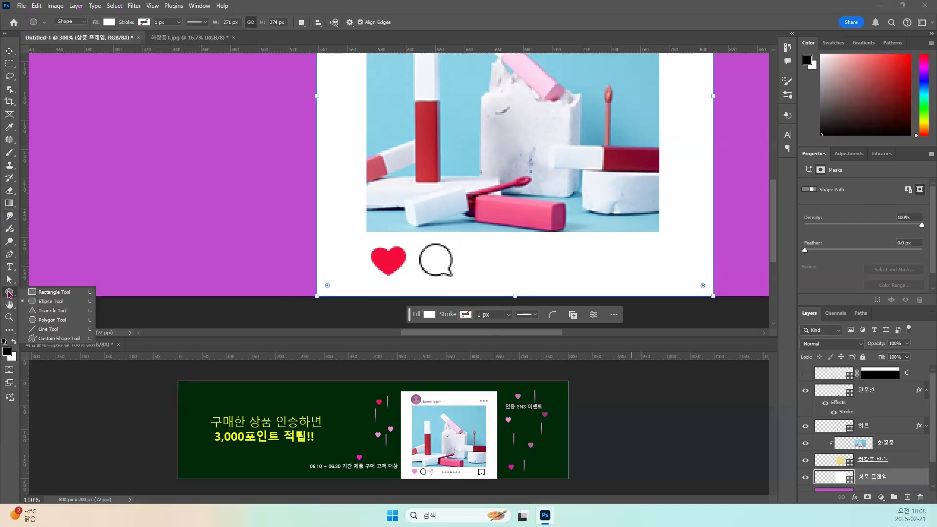
{"action": "left_click", "coordinate": [41, 293]}
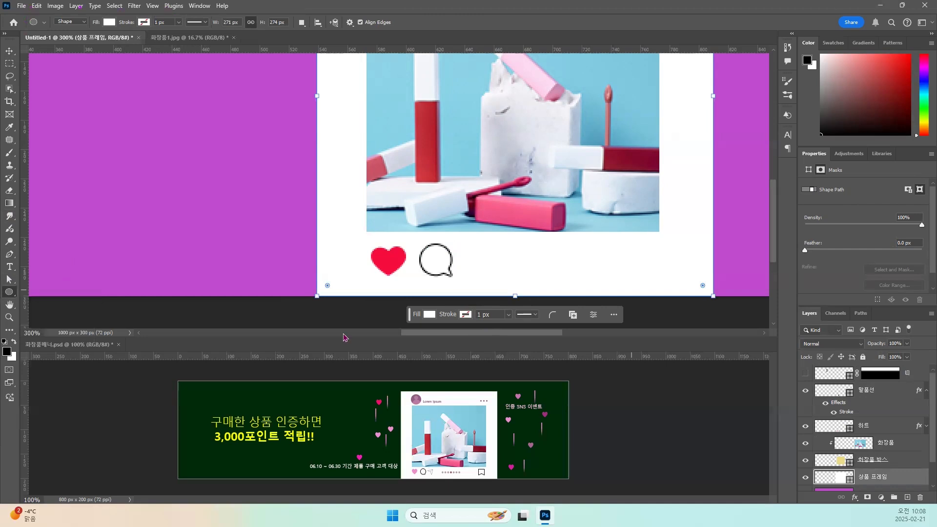
{"action": "left_click", "coordinate": [834, 393]}
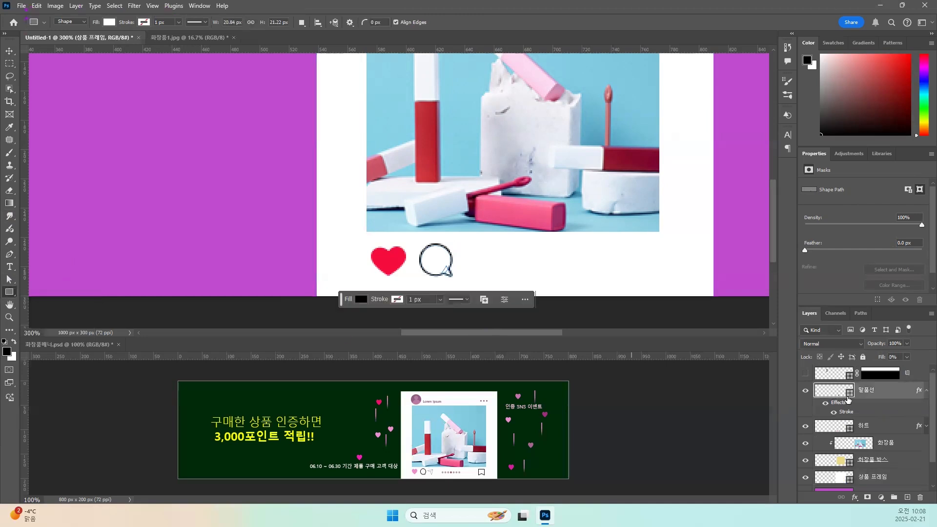
{"action": "key", "text": "ctrl+shift+alt+n"}
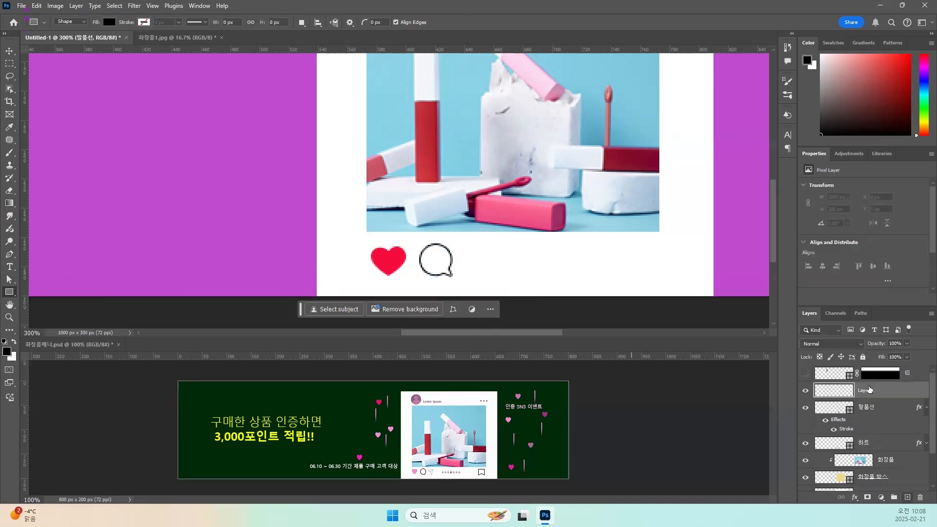
{"action": "double_click", "coordinate": [866, 391]}
{"action": "type", "text": "ㅂ"}
{"action": "type", "text": "행기"}
{"action": "key", "text": "Return"}
Draw a black rectangle about 66 x 60 px on the purple background and pull its lower-left corner inward to form an arrowhead.
{"action": "left_click_drag", "start_coordinate": [99, 113], "coordinate": [192, 198]}
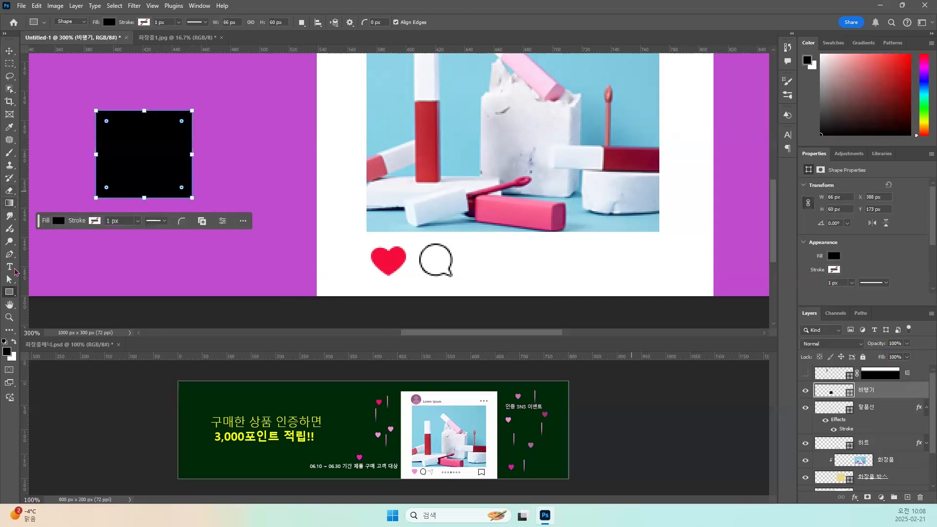
{"action": "left_click", "coordinate": [12, 282]}
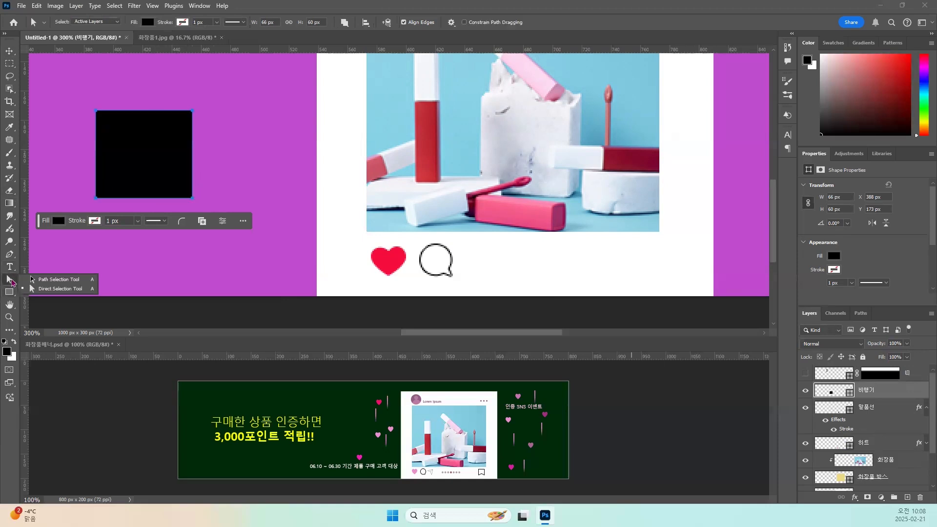
{"action": "left_click", "coordinate": [44, 289]}
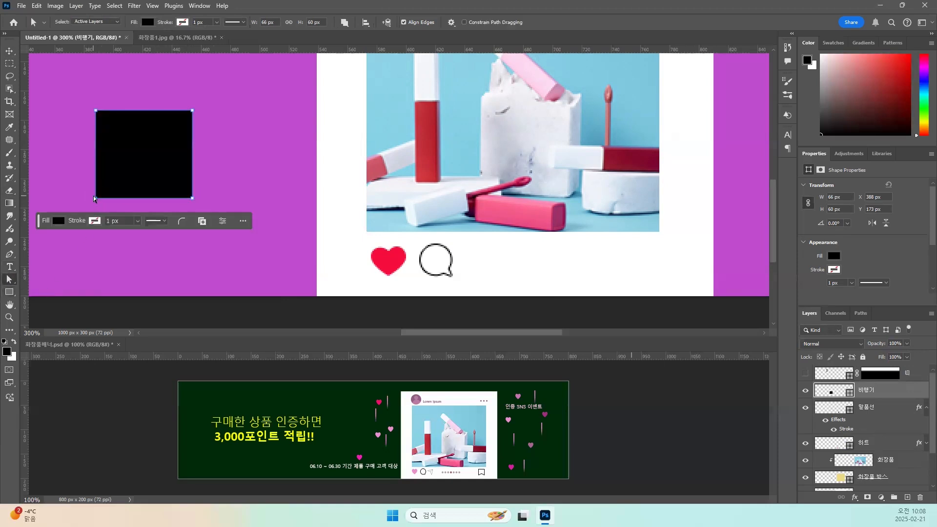
{"action": "left_click_drag", "start_coordinate": [97, 199], "coordinate": [166, 131]}
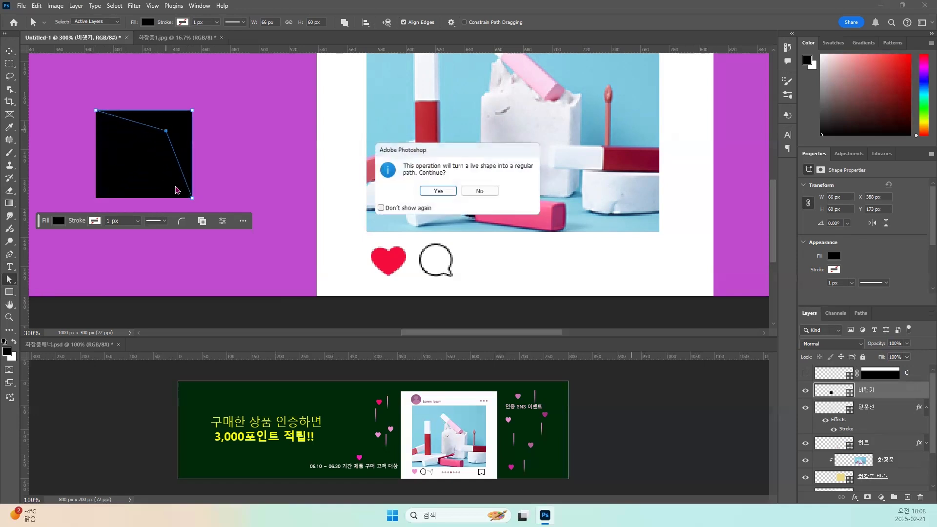
{"action": "left_click", "coordinate": [436, 192]}
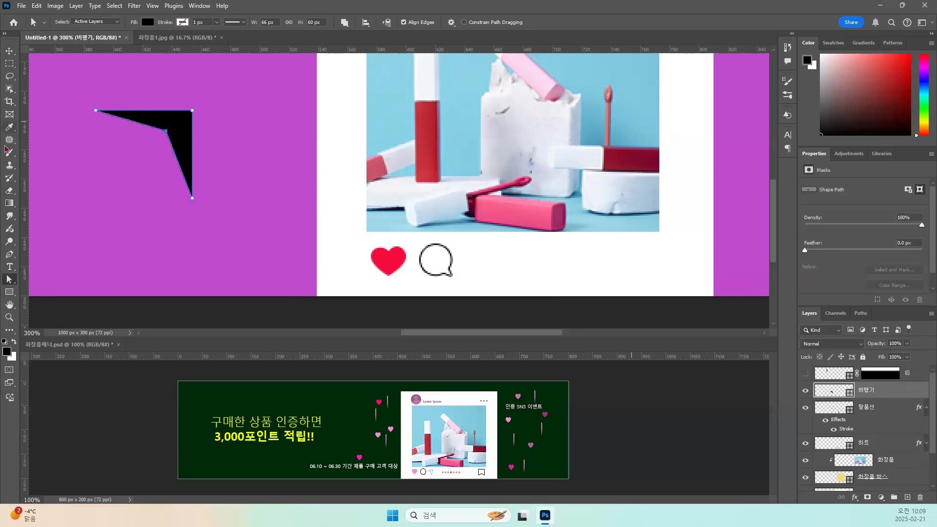
Rotate the black arrowhead about 9° counterclockwise with Free Transform.
{"action": "left_click", "coordinate": [9, 51]}
{"action": "left_click", "coordinate": [138, 87]}
{"action": "left_click", "coordinate": [175, 129]}
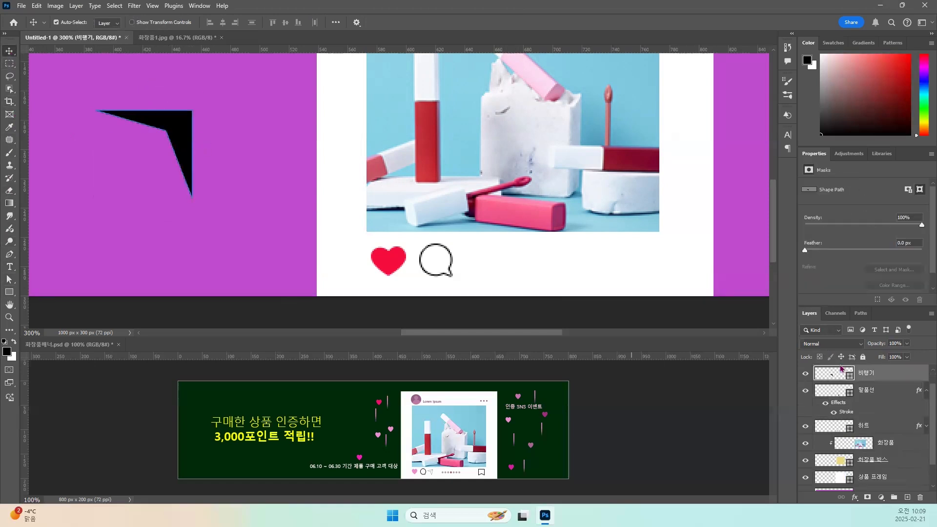
{"action": "key", "text": "ctrl+t"}
{"action": "left_click_drag", "start_coordinate": [219, 232], "coordinate": [238, 238]}
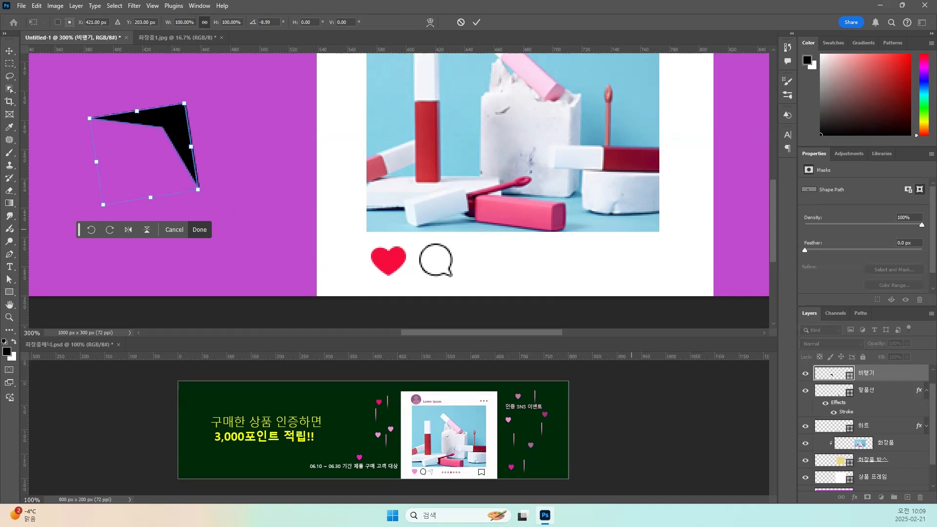
Reshape the arrowhead into a paper plane by lowering its left tip, narrowing the bottom tip leftward, and shifting the inner notch down-left.
{"action": "left_click", "coordinate": [8, 282]}
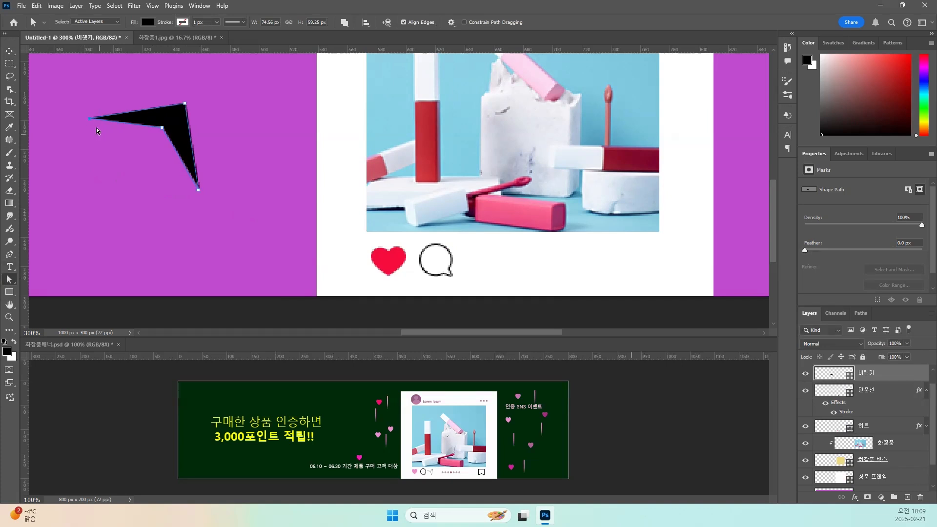
{"action": "left_click_drag", "start_coordinate": [90, 119], "coordinate": [88, 130]}
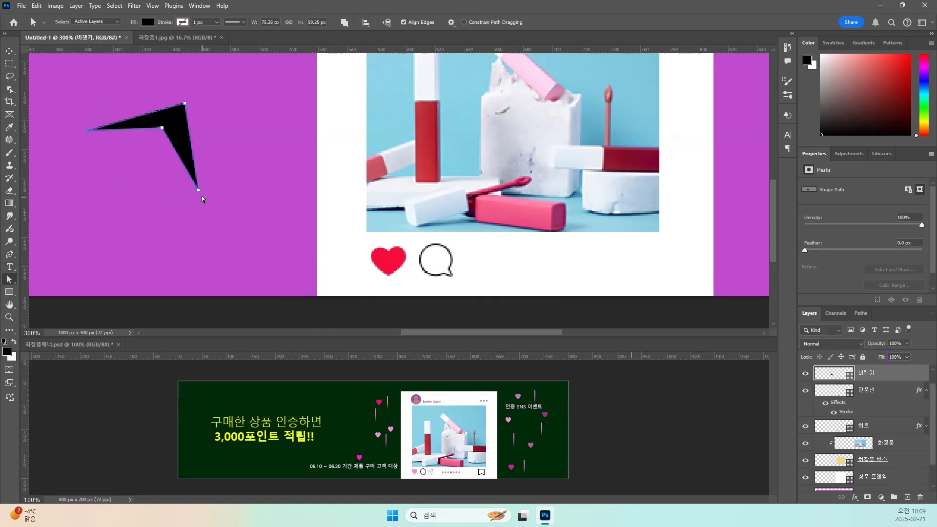
{"action": "left_click_drag", "start_coordinate": [197, 189], "coordinate": [171, 188]}
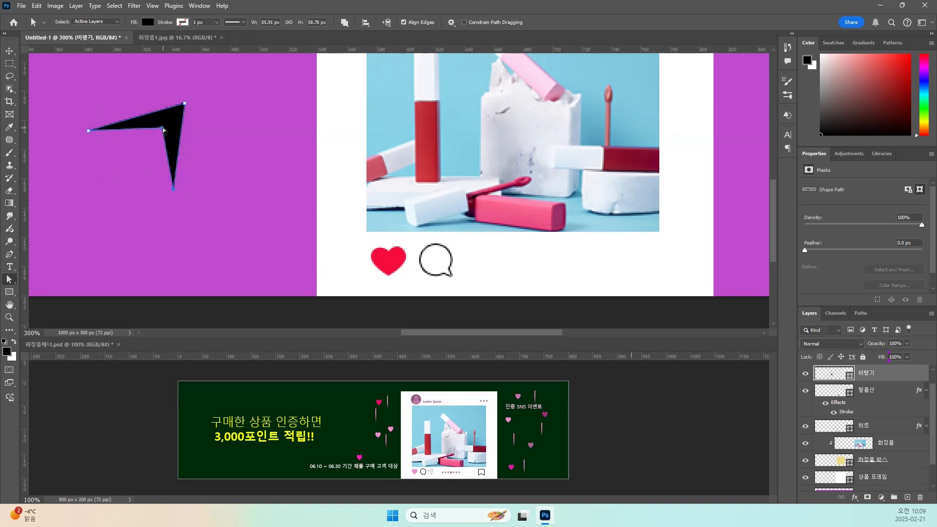
{"action": "left_click_drag", "start_coordinate": [162, 128], "coordinate": [154, 135]}
{"action": "left_click_drag", "start_coordinate": [173, 190], "coordinate": [169, 190]}
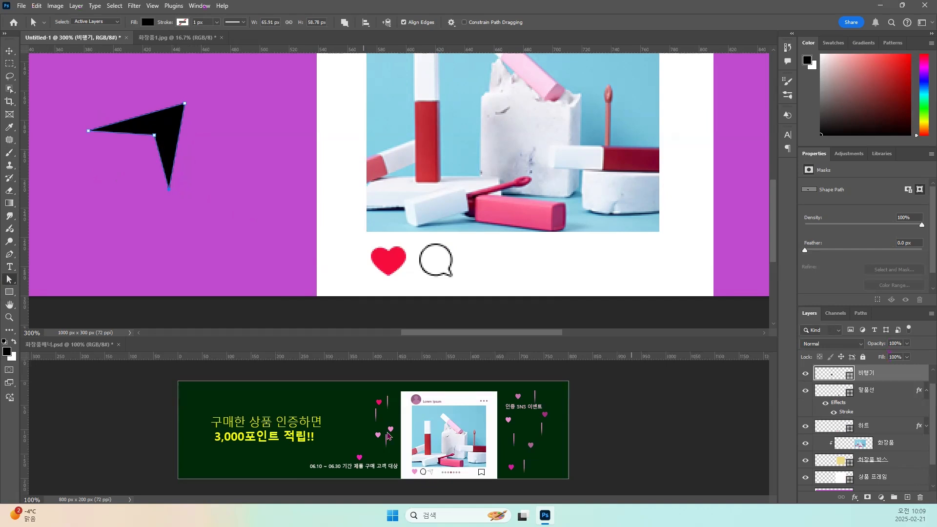
Add a 1 px line about 31 px long from the plane's nose to its inner notch using Combine Shapes, following the reference banner's icon.
{"action": "left_click", "coordinate": [10, 293]}
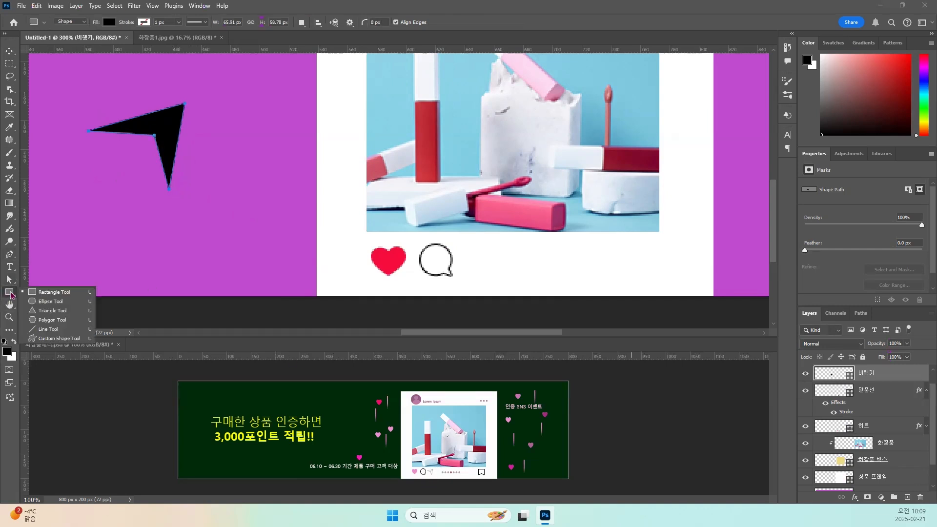
{"action": "left_click", "coordinate": [48, 330]}
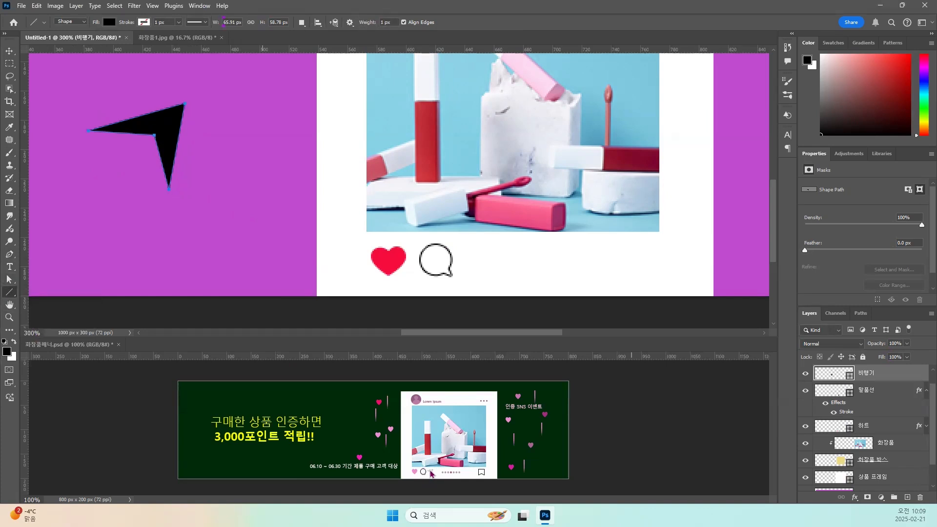
{"action": "left_click", "coordinate": [463, 431]}
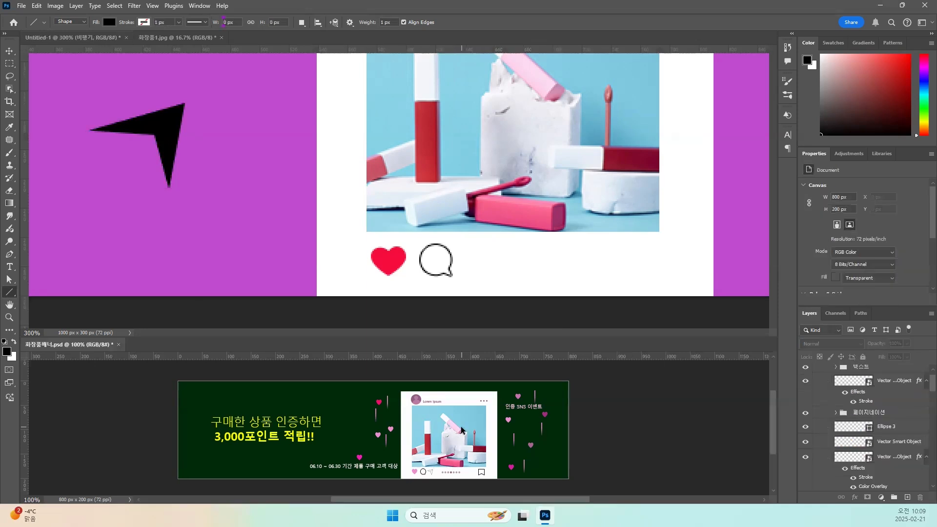
{"action": "key", "text": "ctrl+plus"}
{"action": "left_click_drag", "start_coordinate": [461, 432], "coordinate": [428, 384]}
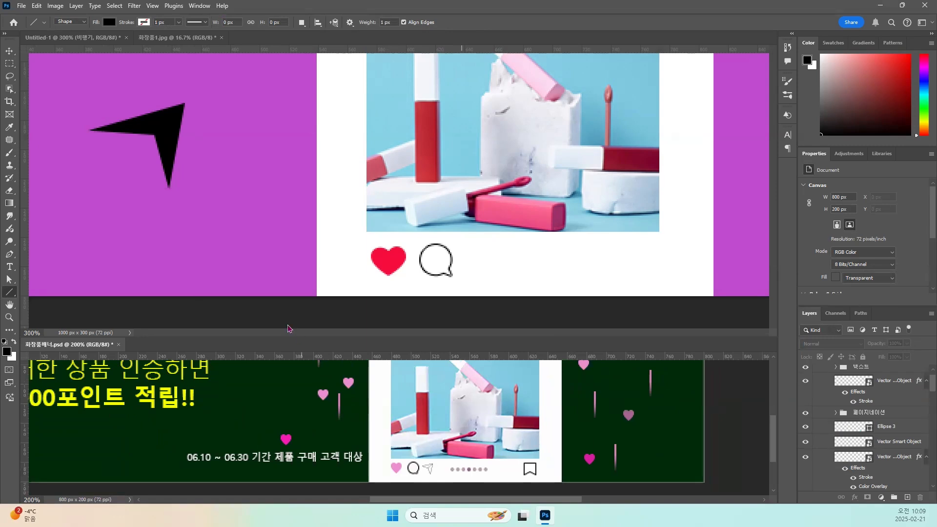
{"action": "left_click", "coordinate": [242, 211]}
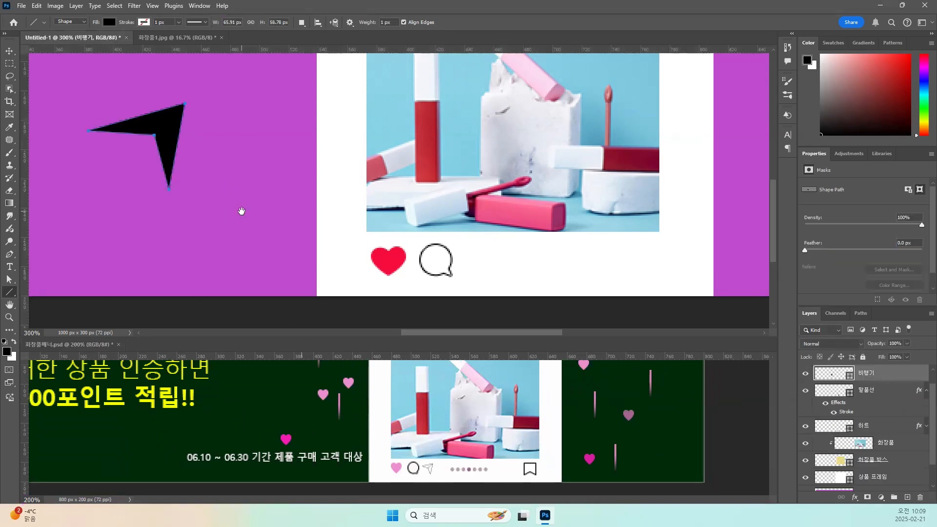
{"action": "left_click_drag", "start_coordinate": [245, 213], "coordinate": [257, 231]}
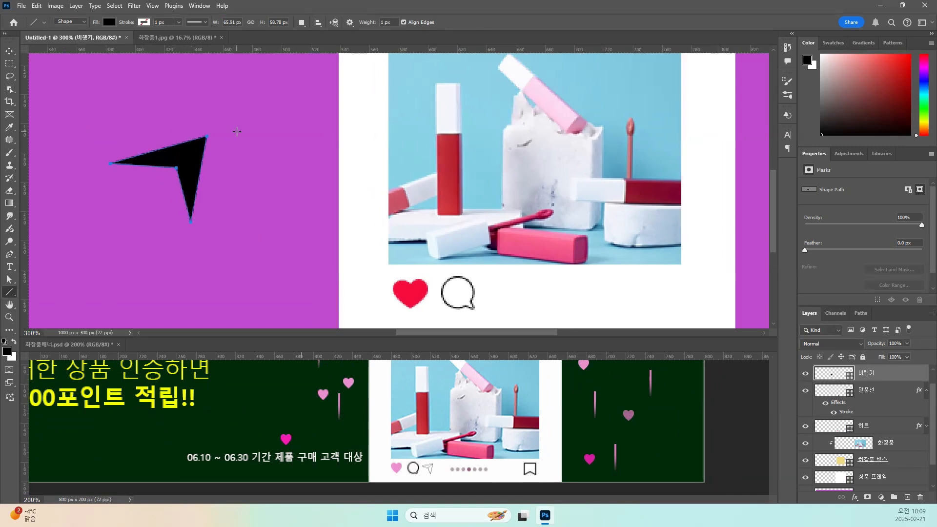
{"action": "left_click", "coordinate": [302, 22]}
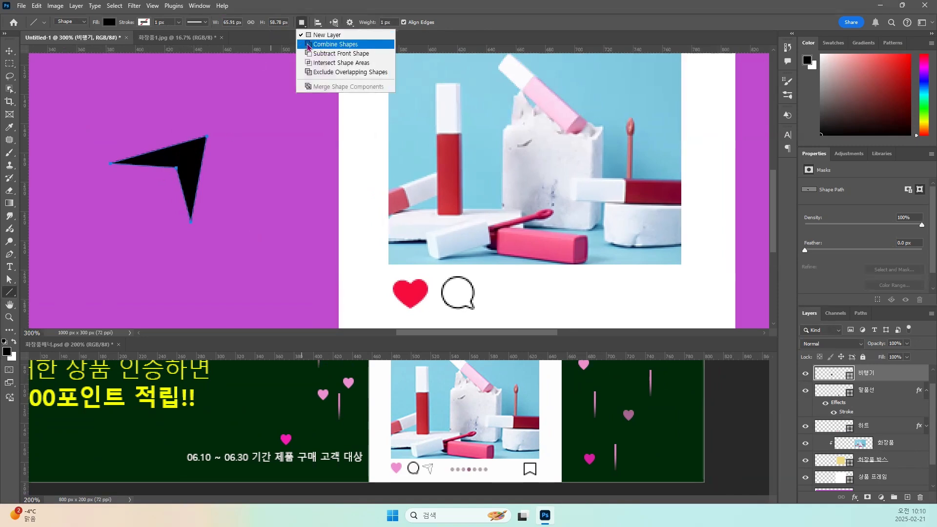
{"action": "left_click", "coordinate": [308, 45]}
{"action": "left_click_drag", "start_coordinate": [207, 136], "coordinate": [176, 169]}
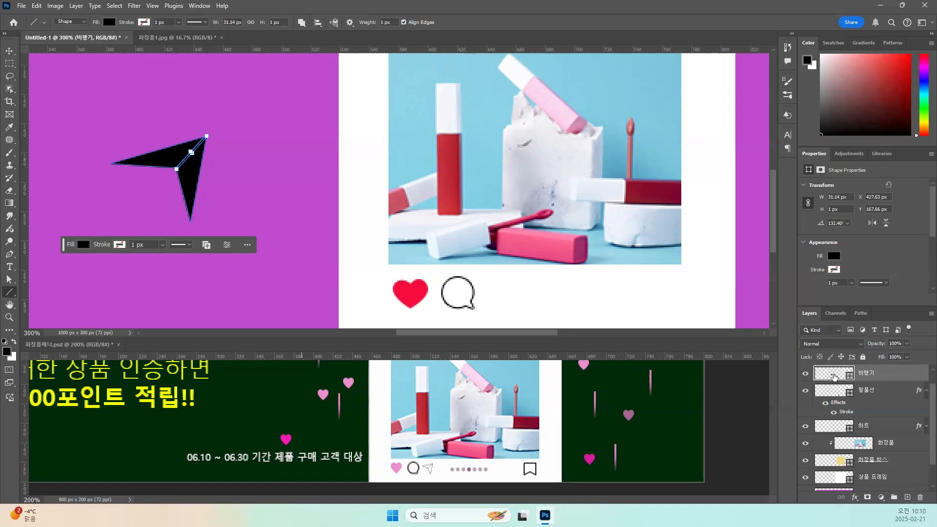
Apply a 1 px black outside Stroke effect to the 비행기 layer and set its fill to 0%.
{"action": "left_click", "coordinate": [854, 497]}
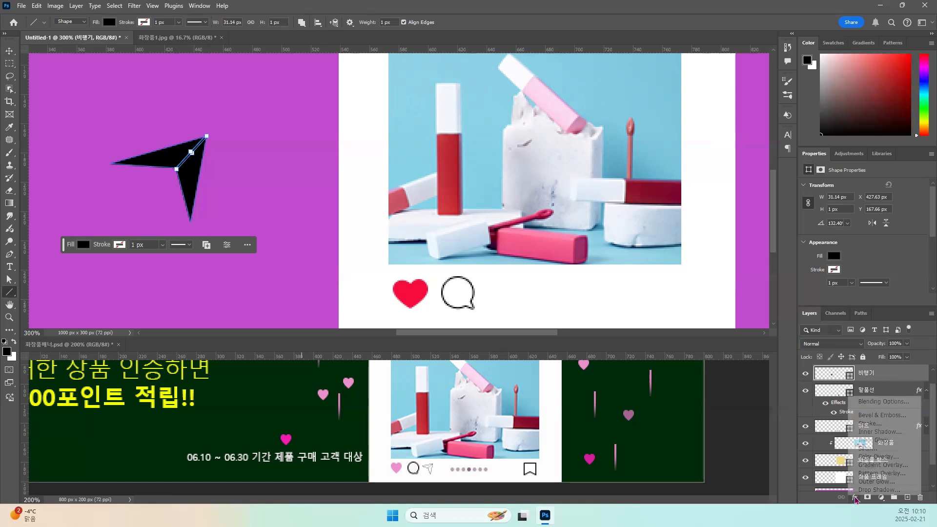
{"action": "left_click", "coordinate": [869, 426]}
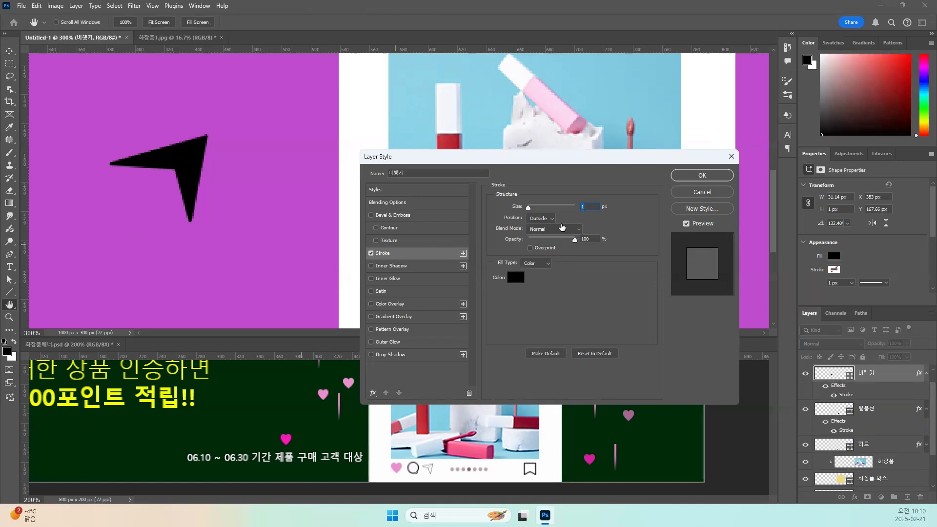
{"action": "key", "text": "Return"}
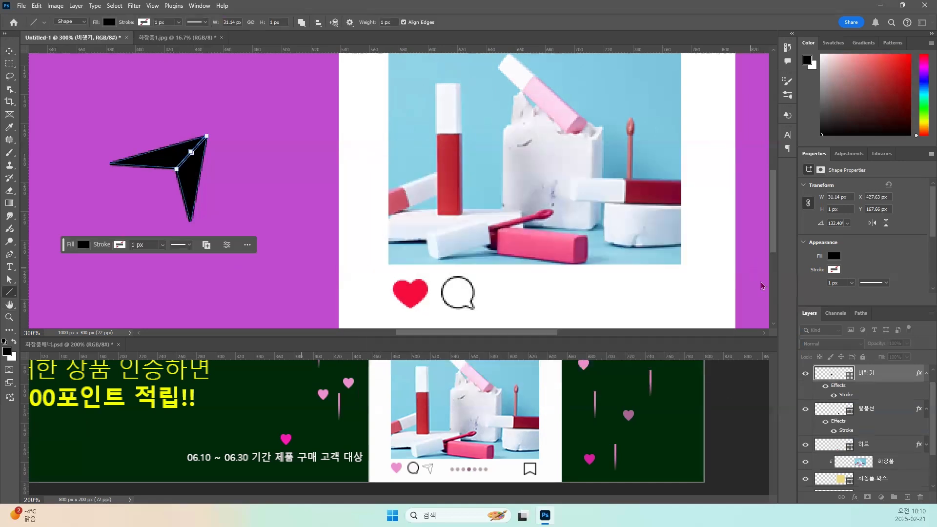
{"action": "left_click", "coordinate": [909, 360]}
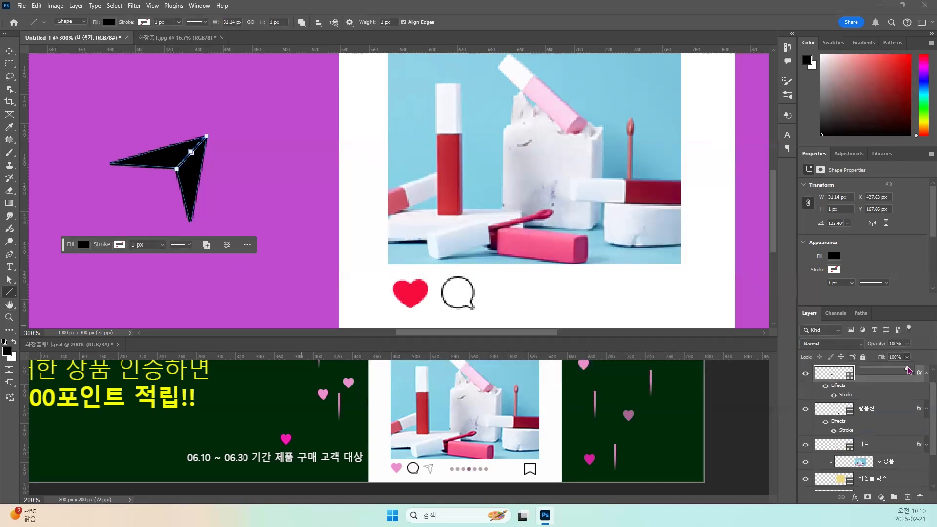
{"action": "left_click_drag", "start_coordinate": [907, 372], "coordinate": [855, 374]}
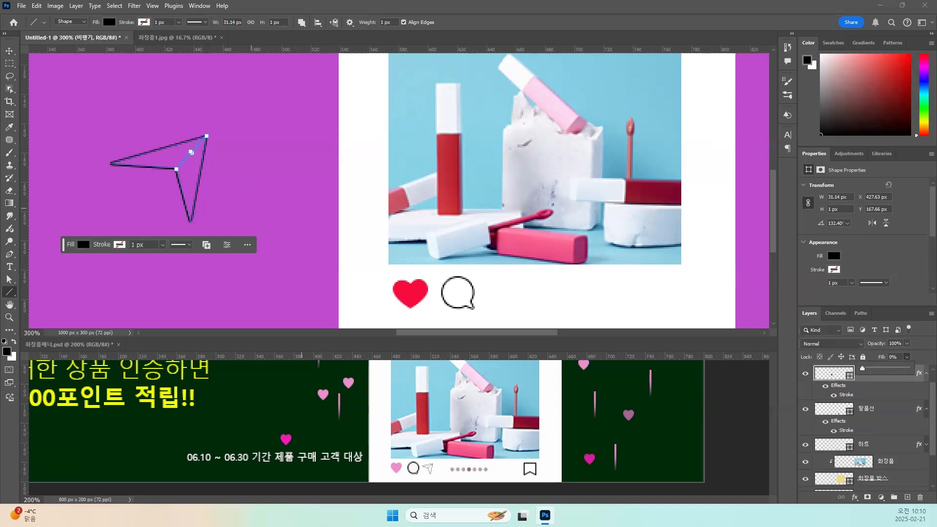
Inspect the paper plane's outline with its layer deselected and reselect the 비행기 layer.
{"action": "left_click", "coordinate": [9, 51]}
{"action": "left_click", "coordinate": [10, 51]}
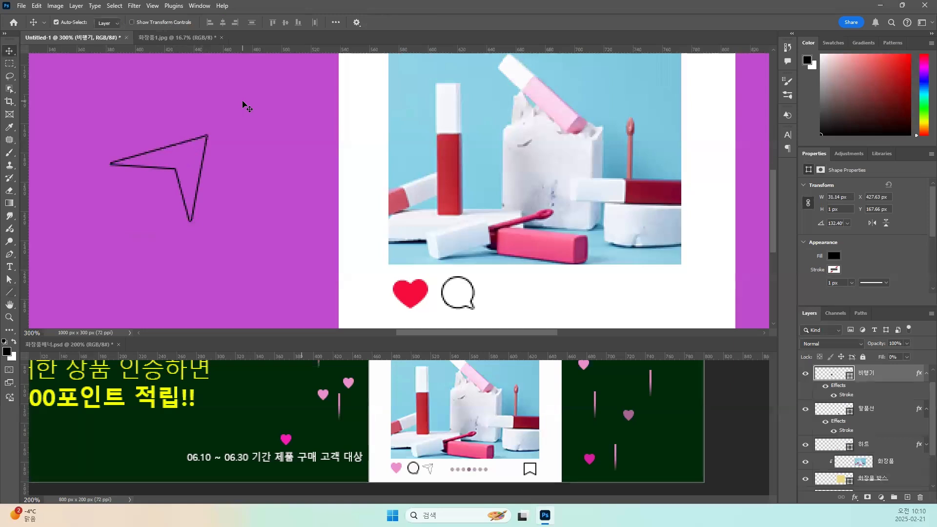
{"action": "left_click", "coordinate": [242, 105]}
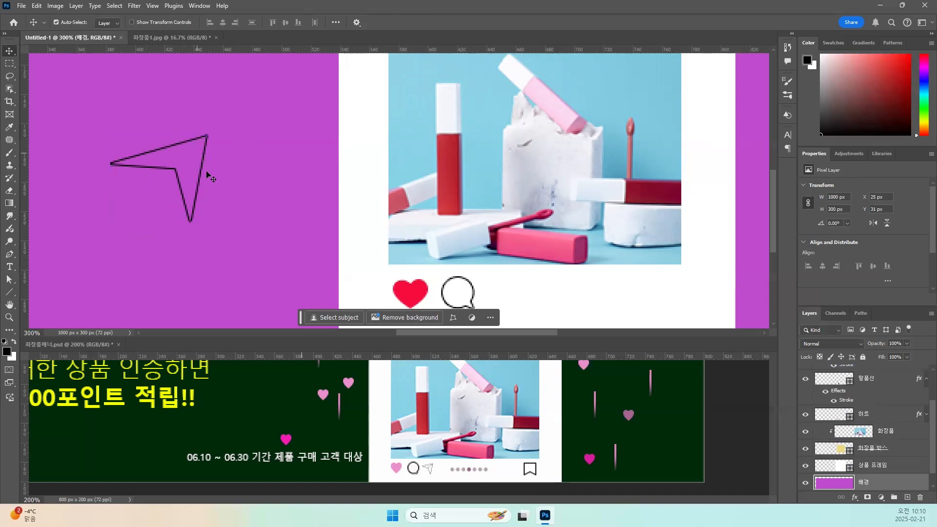
{"action": "left_click", "coordinate": [178, 169]}
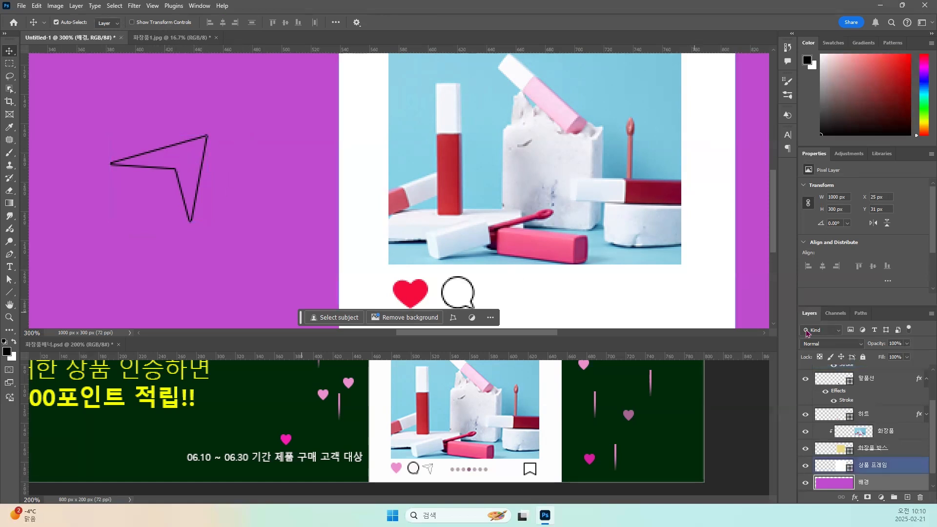
{"action": "left_click", "coordinate": [835, 379]}
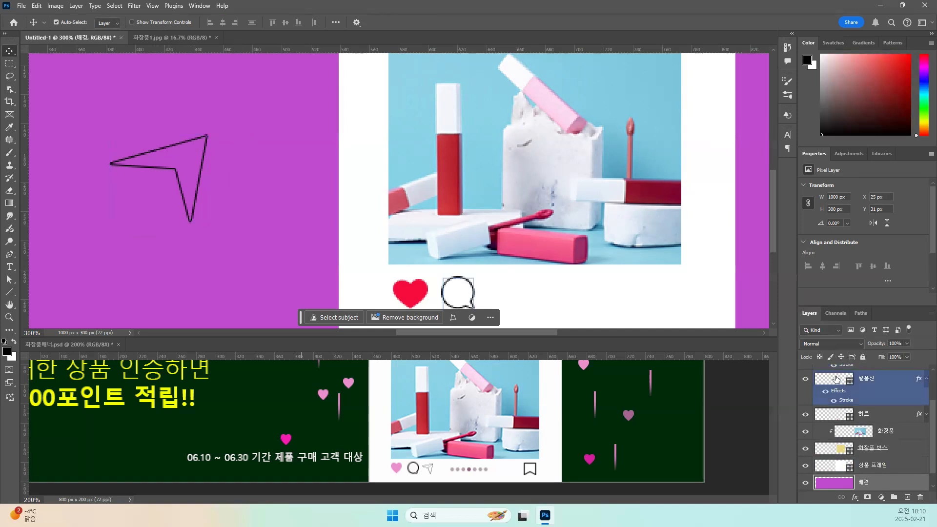
{"action": "scroll", "coordinate": [836, 379], "scroll_direction": "up", "scroll_amount": 2}
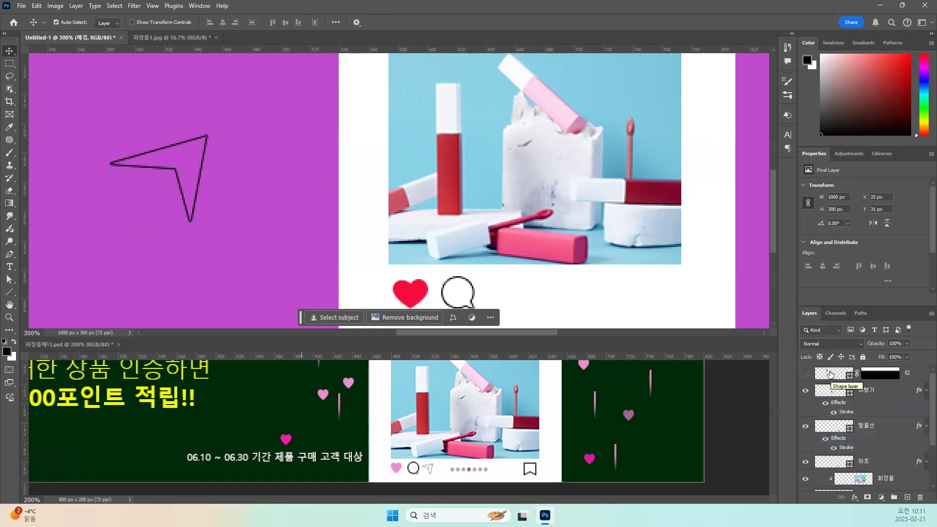
{"action": "left_click", "coordinate": [833, 391]}
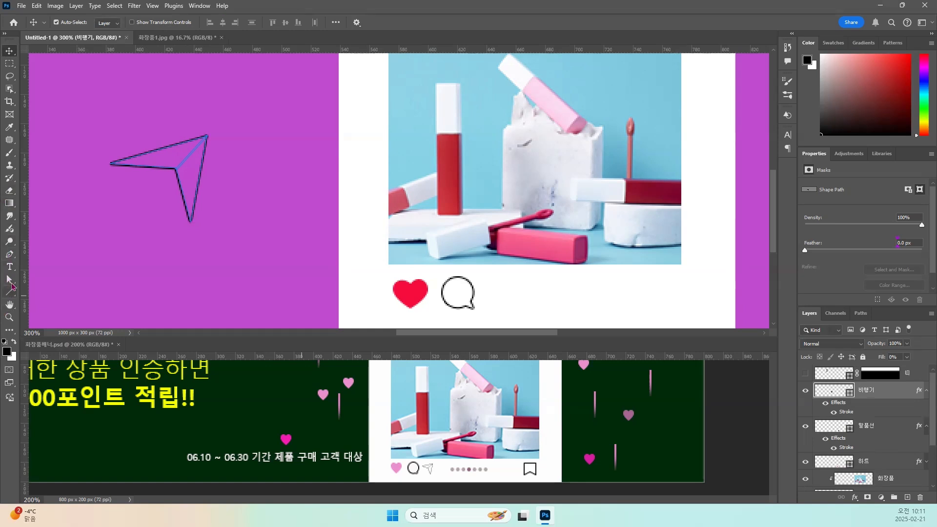
Set the nose-to-notch line of the paper plane to Subtract Front Shape.
{"action": "left_click", "coordinate": [12, 286]}
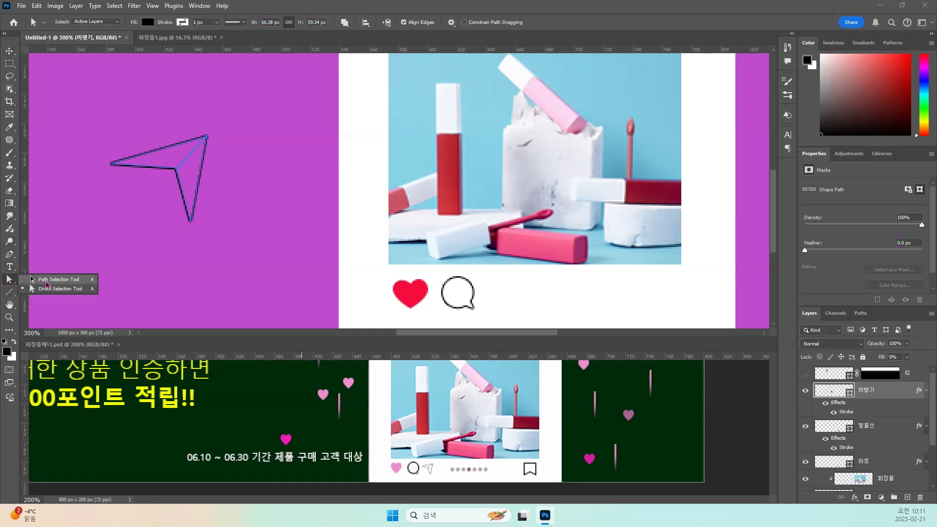
{"action": "left_click", "coordinate": [46, 283]}
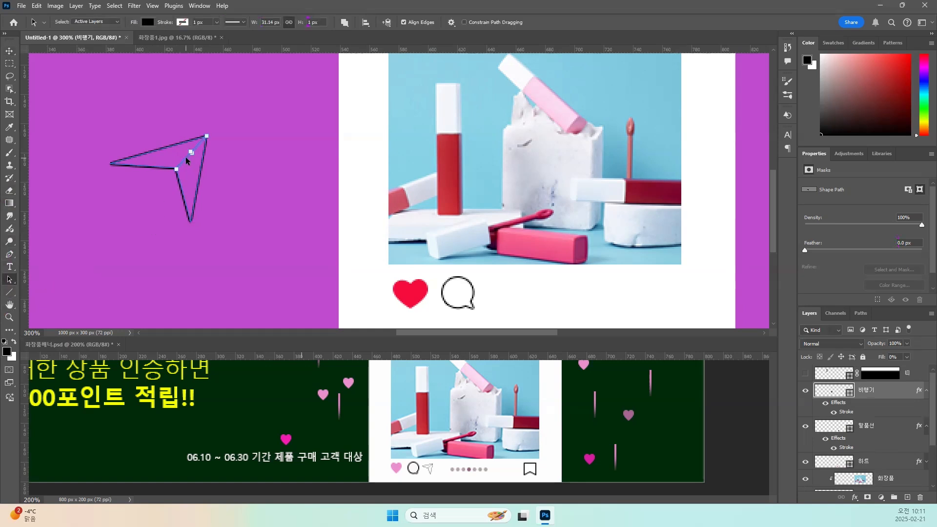
{"action": "left_click", "coordinate": [346, 24]}
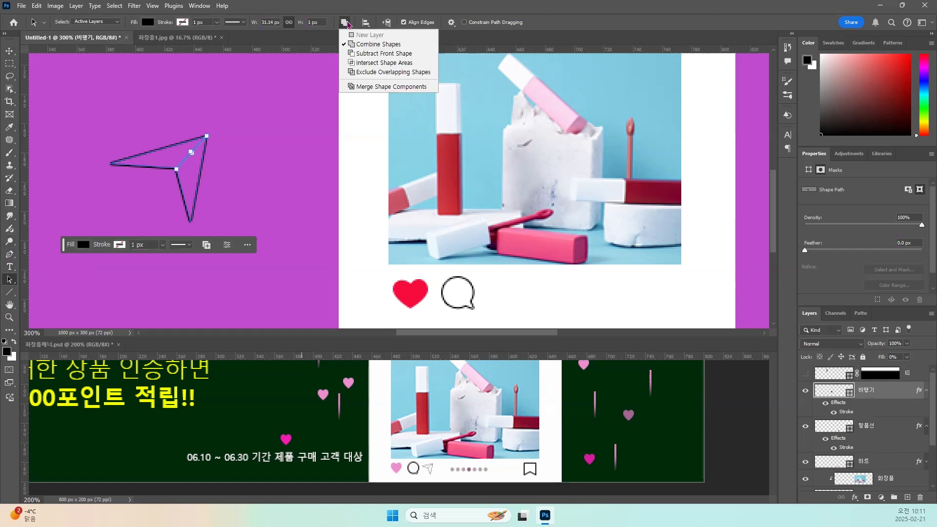
{"action": "left_click", "coordinate": [350, 55]}
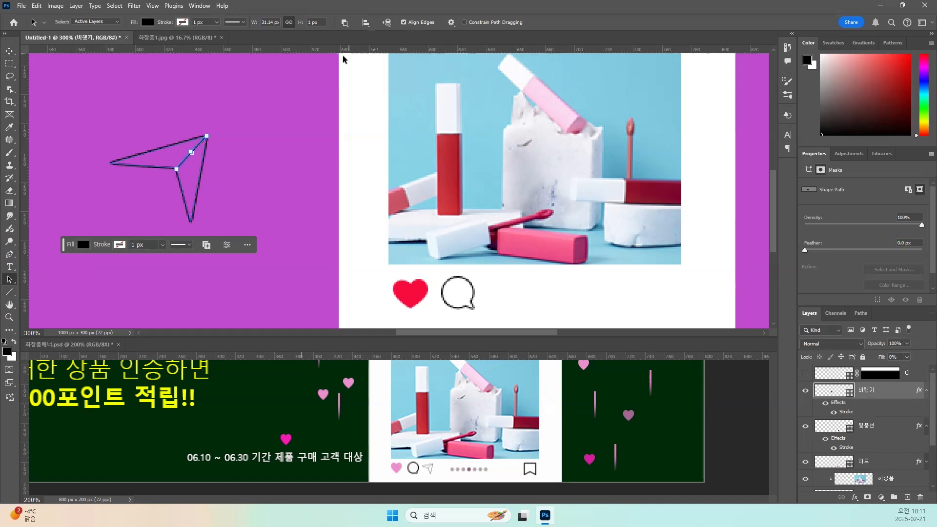
{"action": "left_click", "coordinate": [251, 95]}
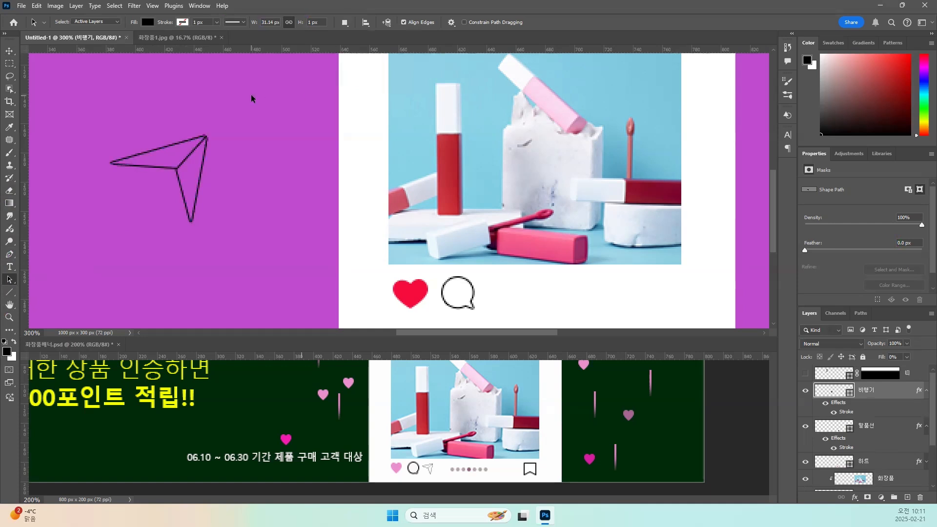
Move the paper plane beside the speech bubble under the product photo and scale it proportionally to about 33%.
{"action": "left_click", "coordinate": [9, 52]}
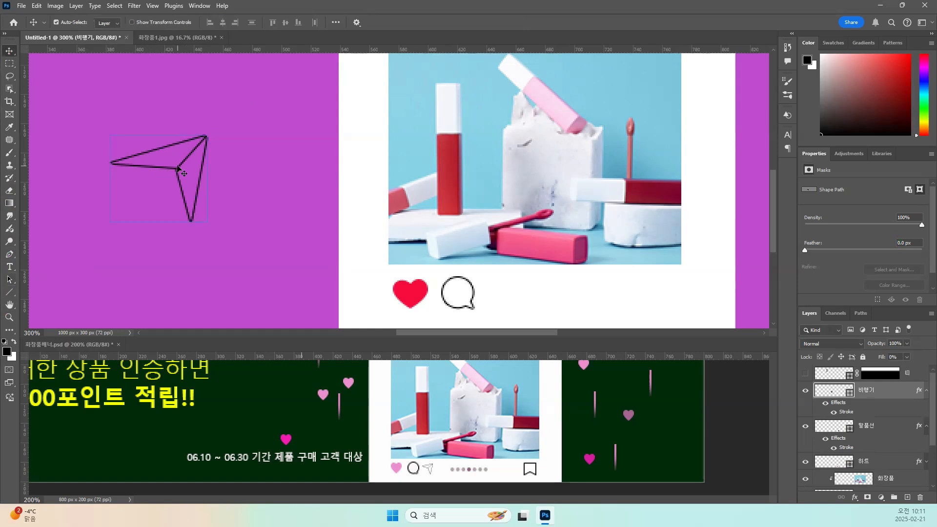
{"action": "left_click_drag", "start_coordinate": [184, 173], "coordinate": [523, 268]}
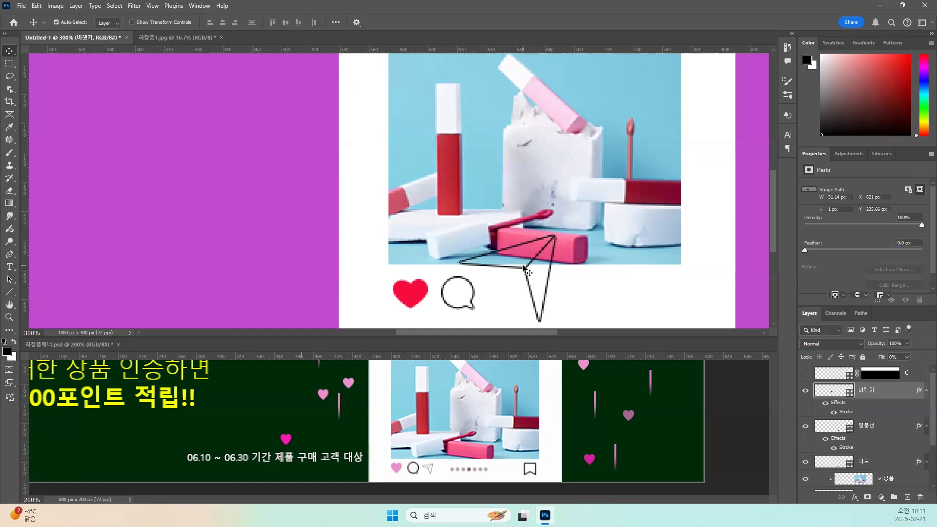
{"action": "key", "text": "ctrl+t"}
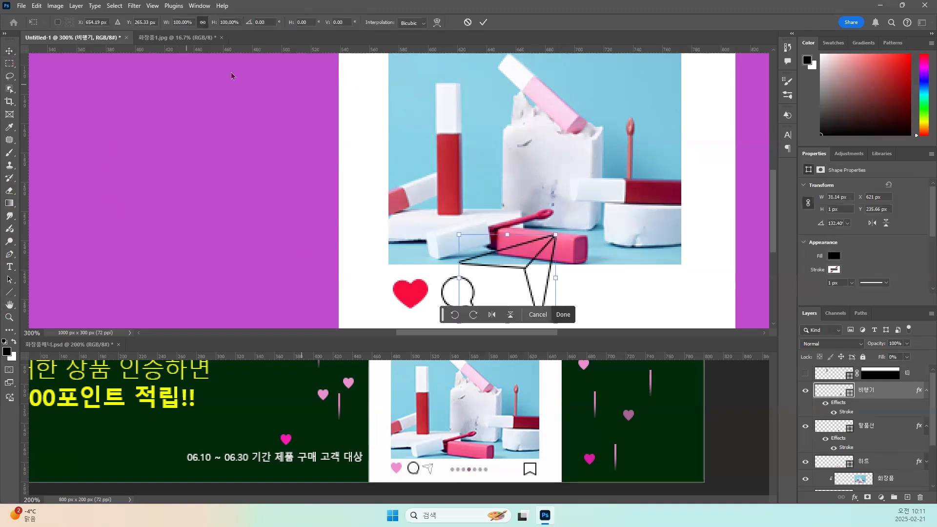
{"action": "left_click", "coordinate": [201, 22]}
{"action": "left_click_drag", "start_coordinate": [495, 236], "coordinate": [451, 237]}
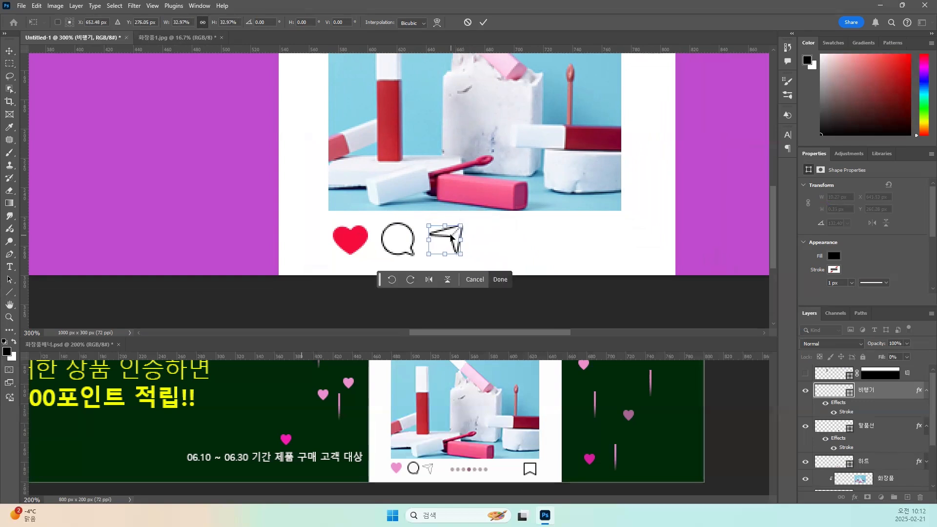
{"action": "key", "text": "Return"}
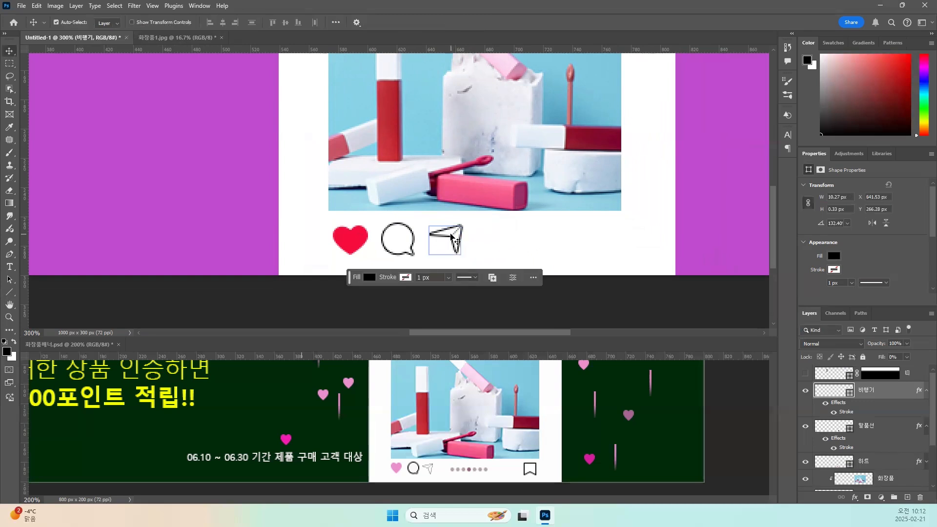
Draw a black rectangle about 25 x 24 px below the product photo's lower-right corner, in line with the other icons.
{"action": "left_click_drag", "start_coordinate": [567, 228], "coordinate": [496, 220]}
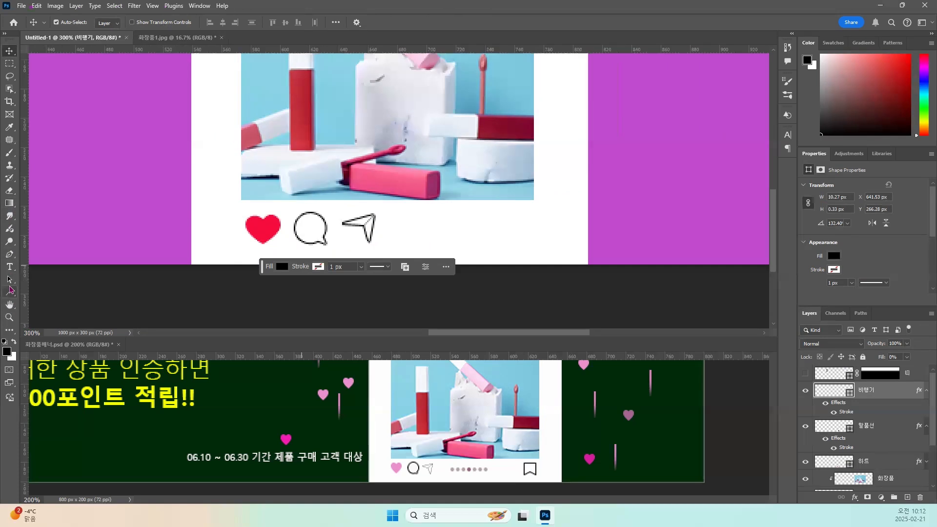
{"action": "left_click", "coordinate": [11, 294]}
{"action": "left_click", "coordinate": [54, 292]}
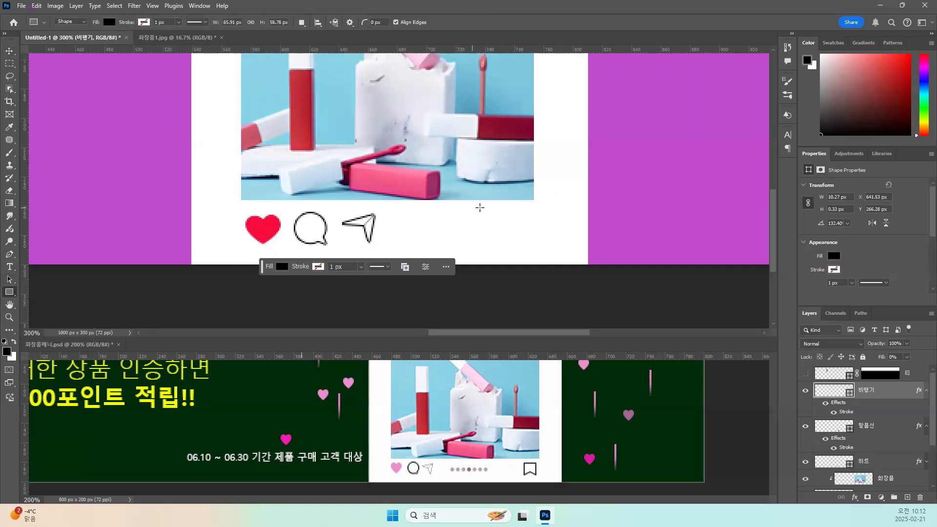
{"action": "left_click_drag", "start_coordinate": [482, 208], "coordinate": [517, 243]}
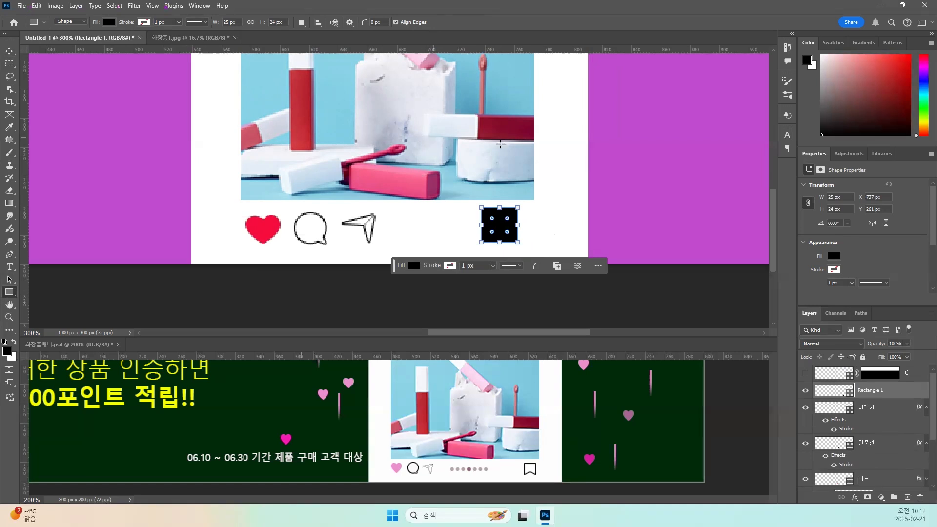
{"action": "left_click", "coordinate": [374, 22]}
{"action": "type", "text": "3"}
{"action": "left_click", "coordinate": [9, 51]}
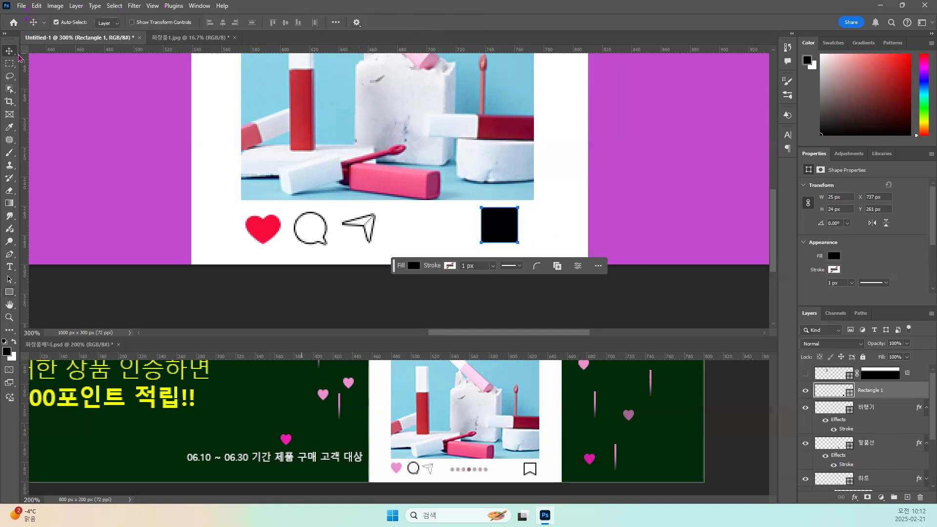
{"action": "left_click", "coordinate": [501, 233]}
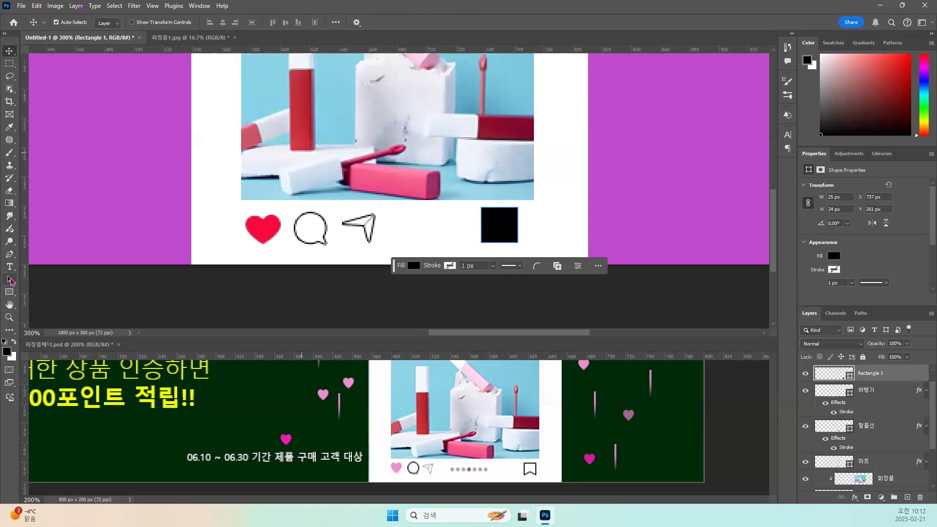
{"action": "left_click", "coordinate": [10, 280]}
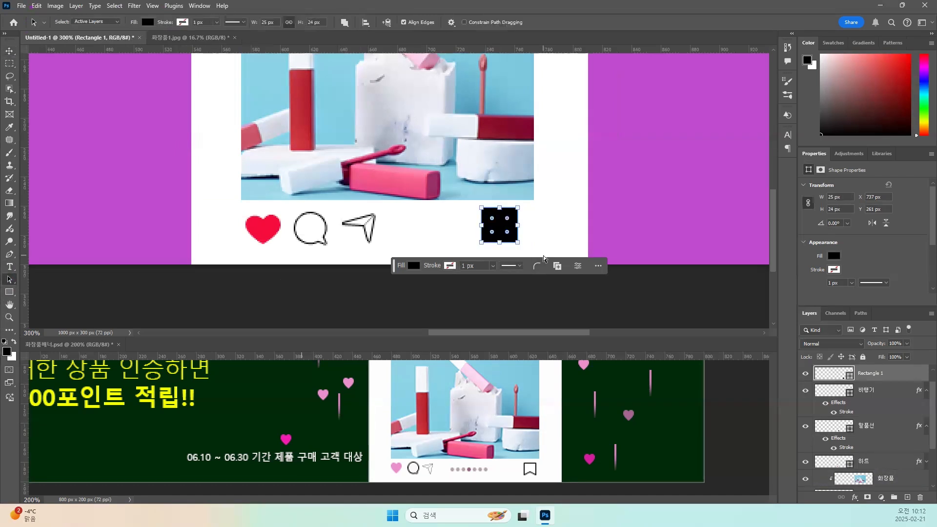
{"action": "key", "text": "Delete"}
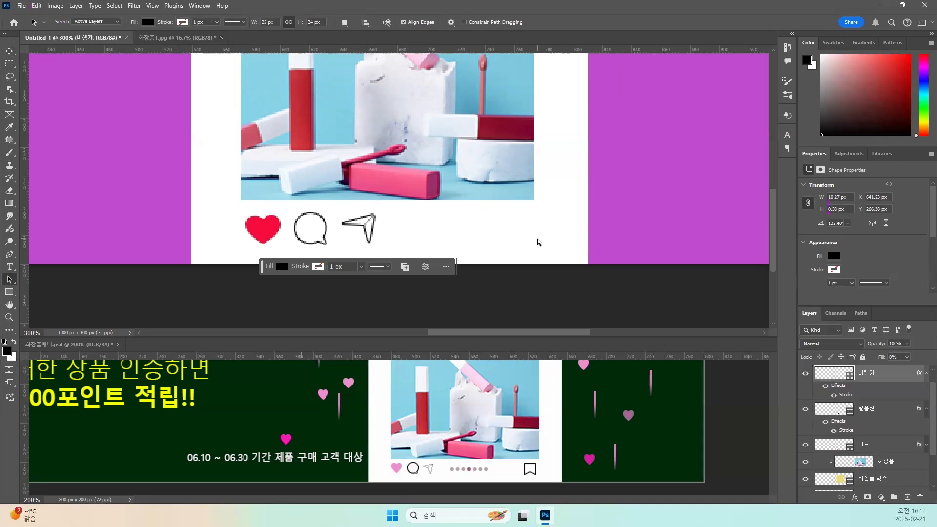
{"action": "key", "text": "ctrl+z"}
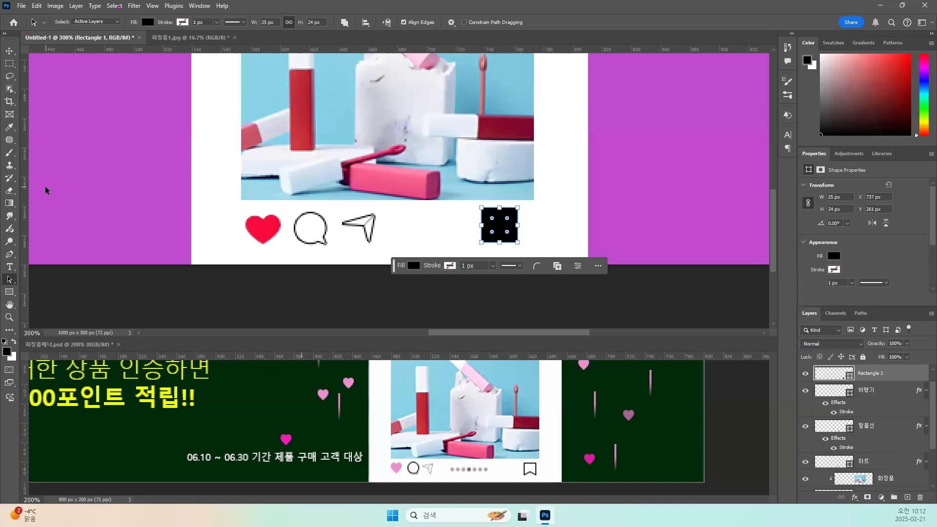
Cut a V-shaped notch into the rectangle's bottom edge by adding a middle anchor point, raising it and converting it to a corner.
{"action": "left_click", "coordinate": [11, 254]}
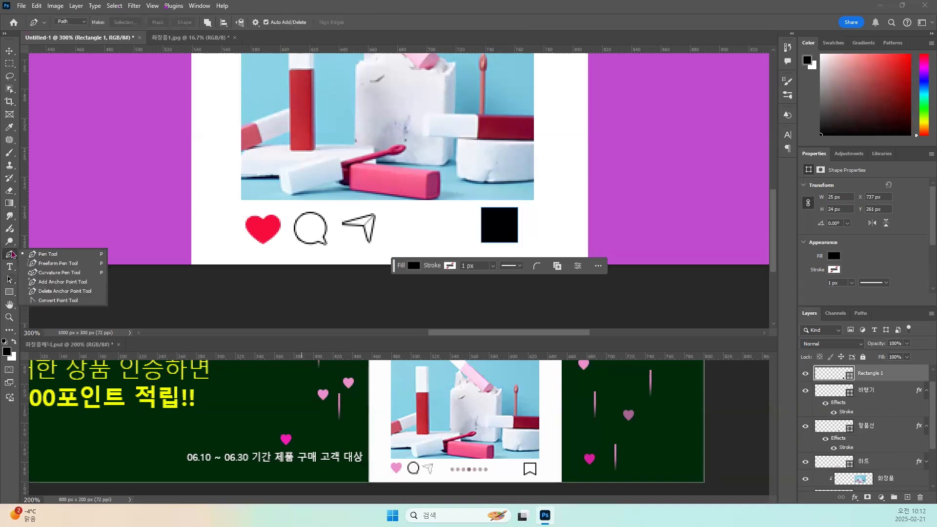
{"action": "left_click", "coordinate": [49, 283]}
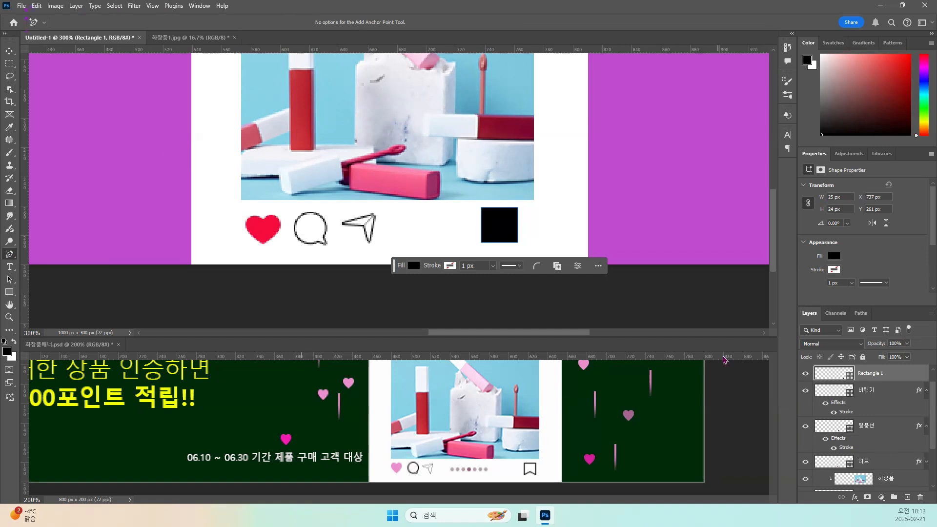
{"action": "left_click", "coordinate": [500, 243]}
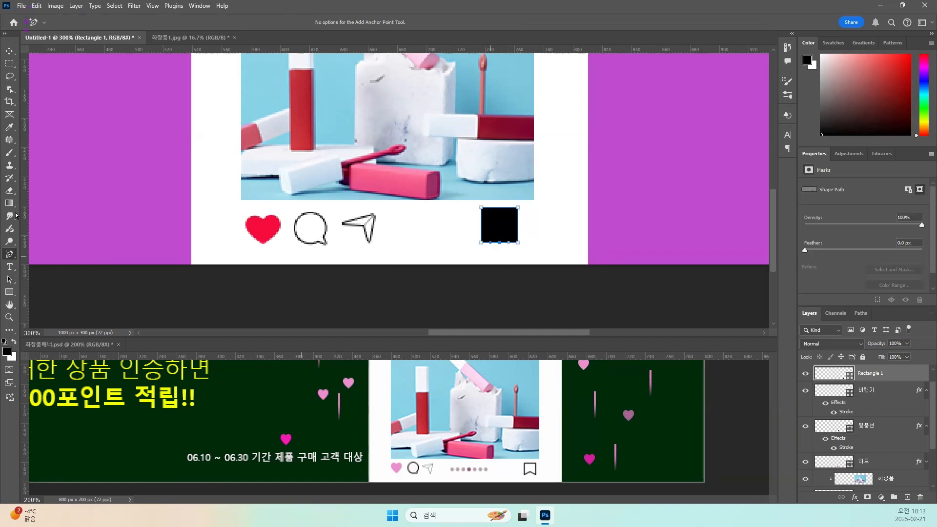
{"action": "left_click", "coordinate": [10, 279]}
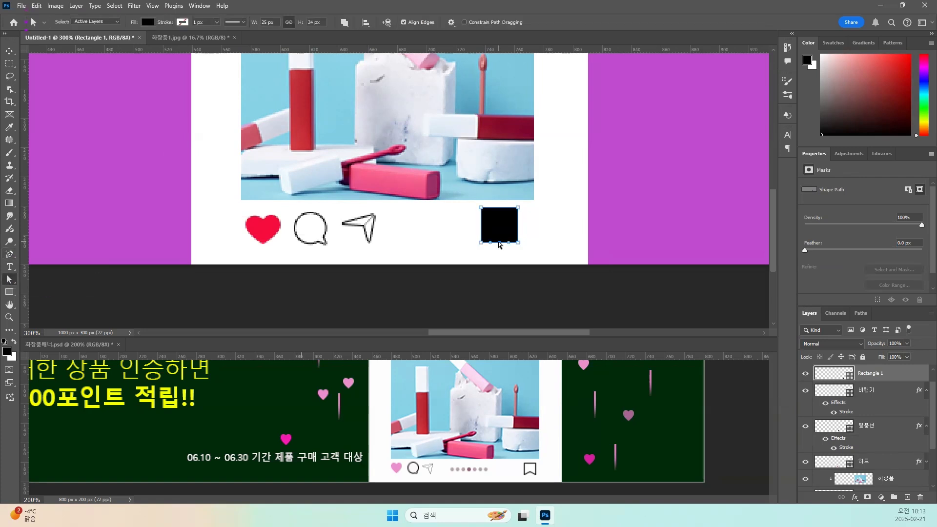
{"action": "left_click_drag", "start_coordinate": [499, 242], "coordinate": [498, 231]}
{"action": "left_click_drag", "start_coordinate": [9, 253], "coordinate": [43, 303]}
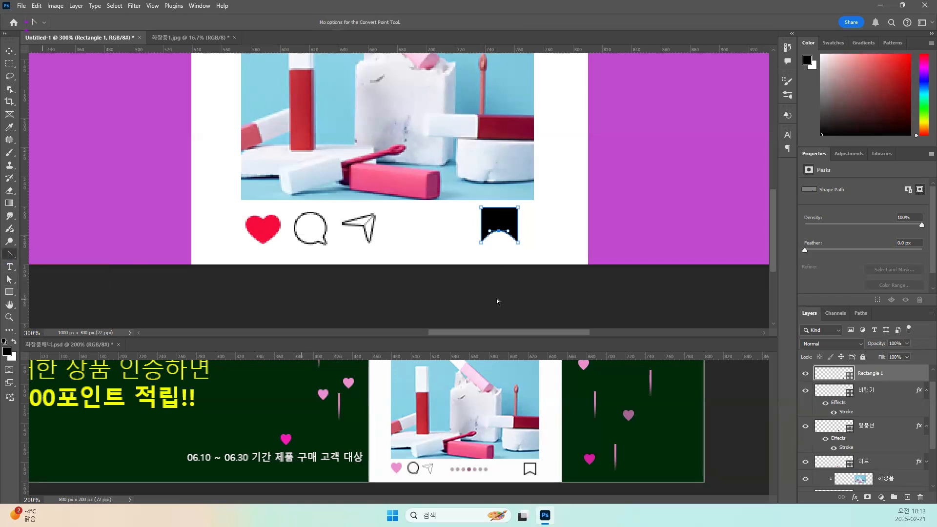
{"action": "left_click", "coordinate": [498, 231]}
Apply a 1 px black outside Stroke effect to the bookmark shape's layer and set its fill to 0%.
{"action": "left_click", "coordinate": [849, 497]}
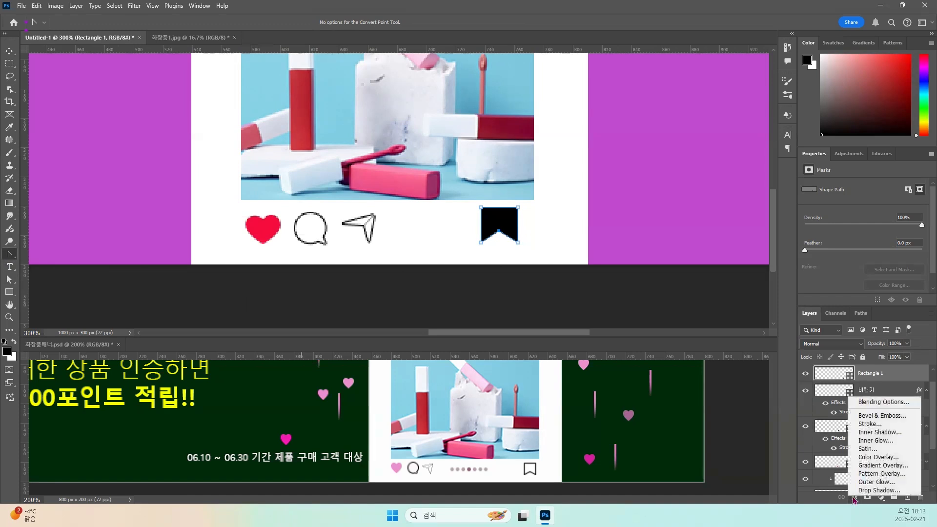
{"action": "left_click", "coordinate": [863, 424]}
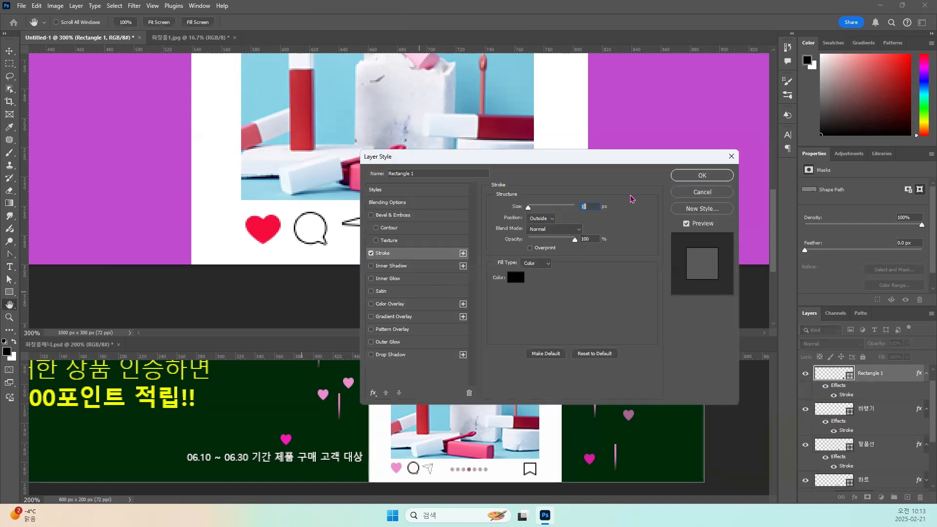
{"action": "left_click", "coordinate": [684, 175]}
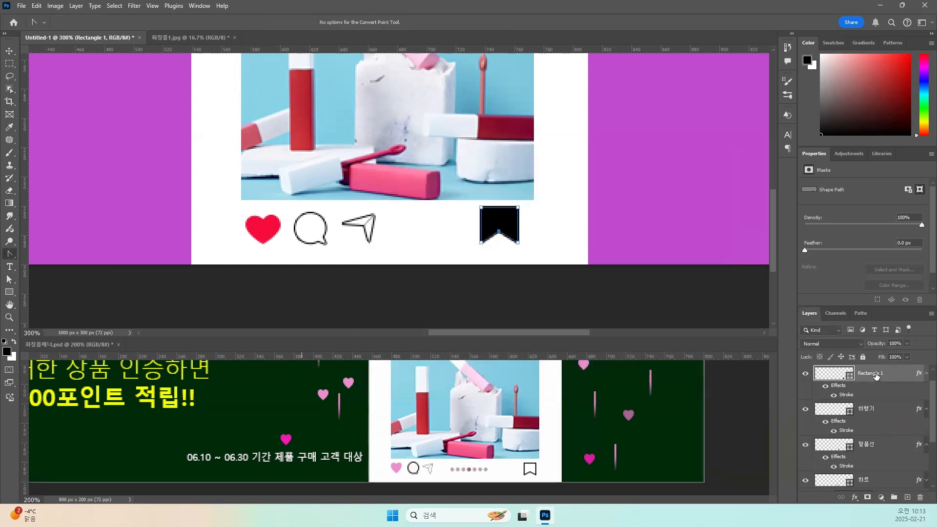
{"action": "left_click", "coordinate": [908, 358]}
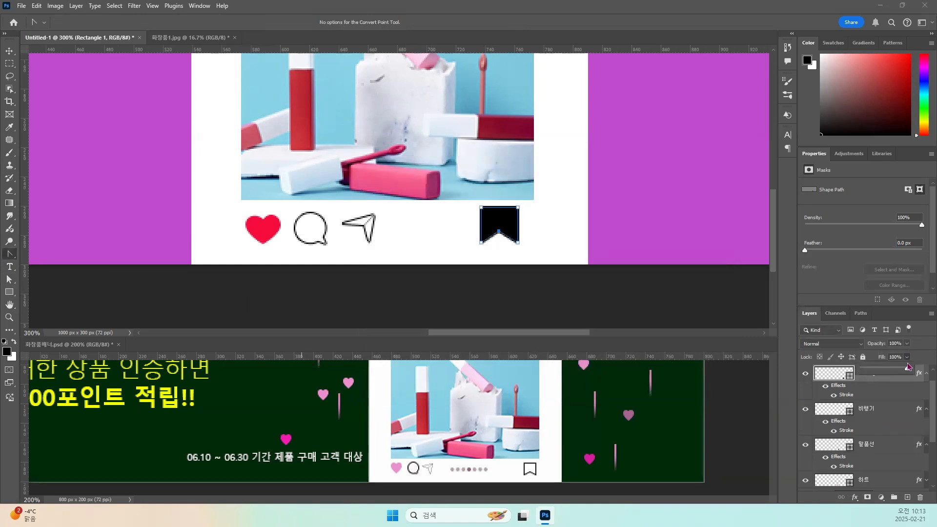
{"action": "left_click_drag", "start_coordinate": [902, 371], "coordinate": [852, 372]}
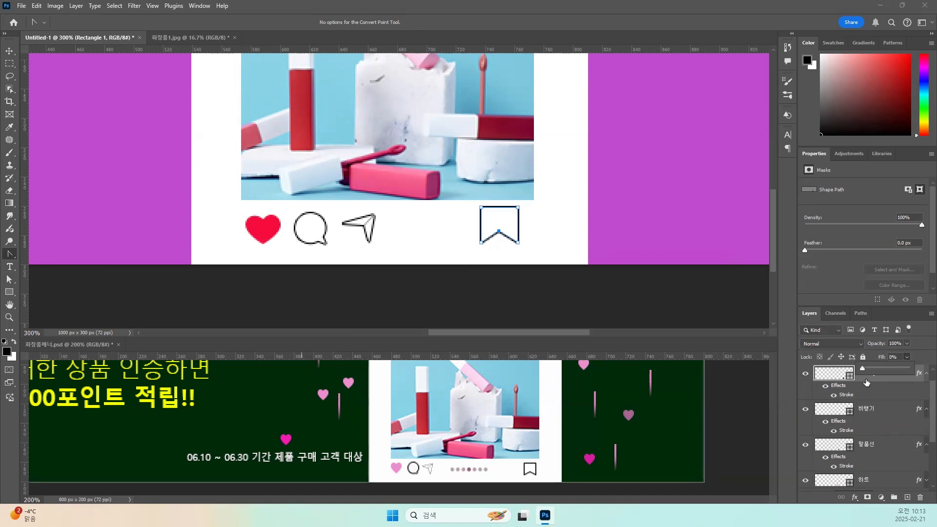
{"action": "left_click", "coordinate": [837, 375]}
Rename the bookmark shape's layer as 마크.
{"action": "double_click", "coordinate": [877, 373]}
{"action": "type", "text": "마"}
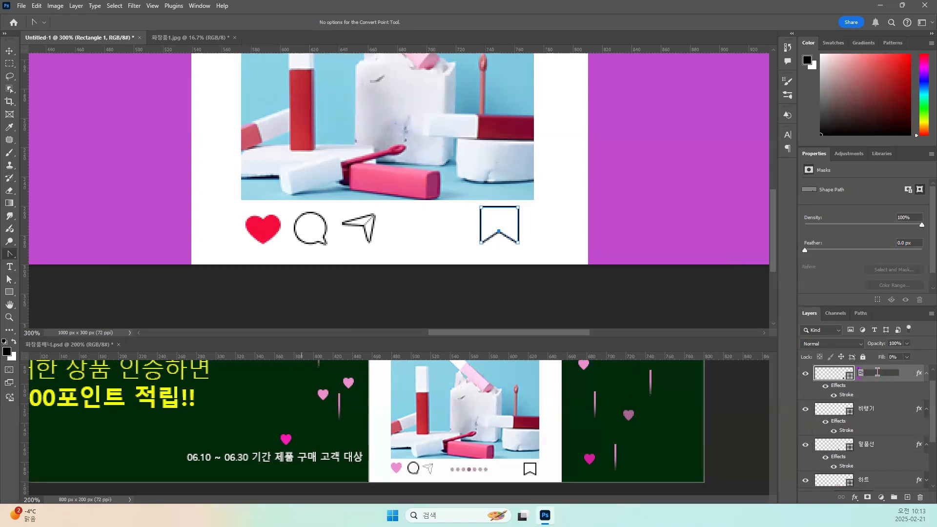
{"action": "type", "text": "크"}
{"action": "key", "text": "Return"}
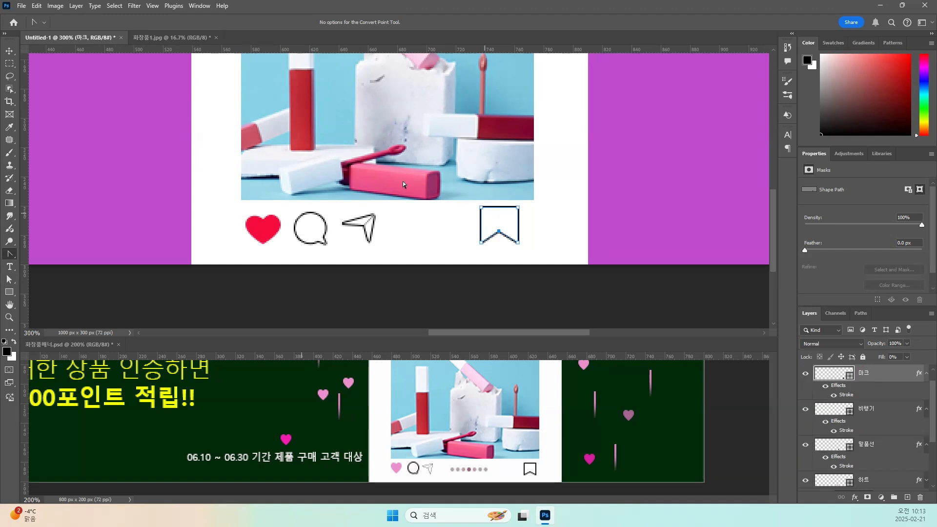
Shift the bookmark icon slightly right and down, and scale it down a little to match the other icons.
{"action": "left_click", "coordinate": [10, 51]}
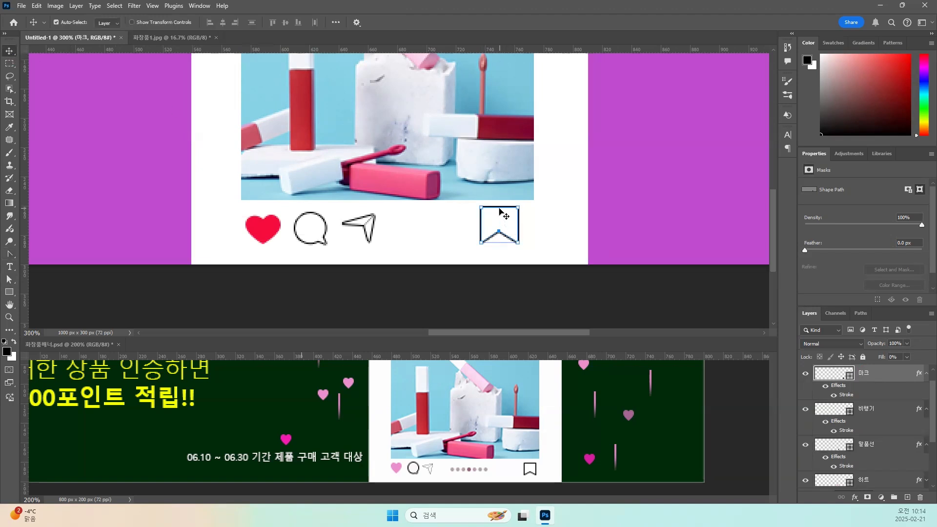
{"action": "left_click_drag", "start_coordinate": [508, 239], "coordinate": [513, 242]}
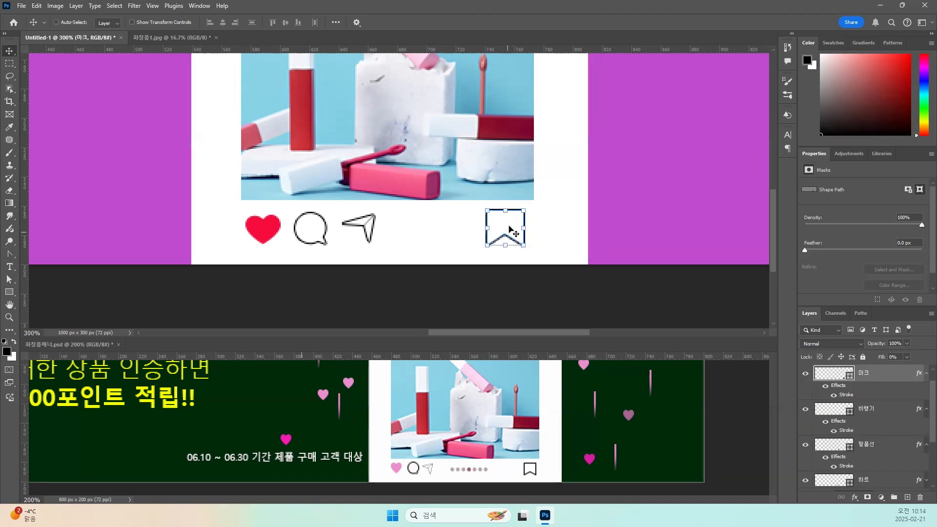
{"action": "key", "text": "ctrl+t"}
{"action": "left_click_drag", "start_coordinate": [522, 209], "coordinate": [510, 225]}
{"action": "key", "text": "Return"}
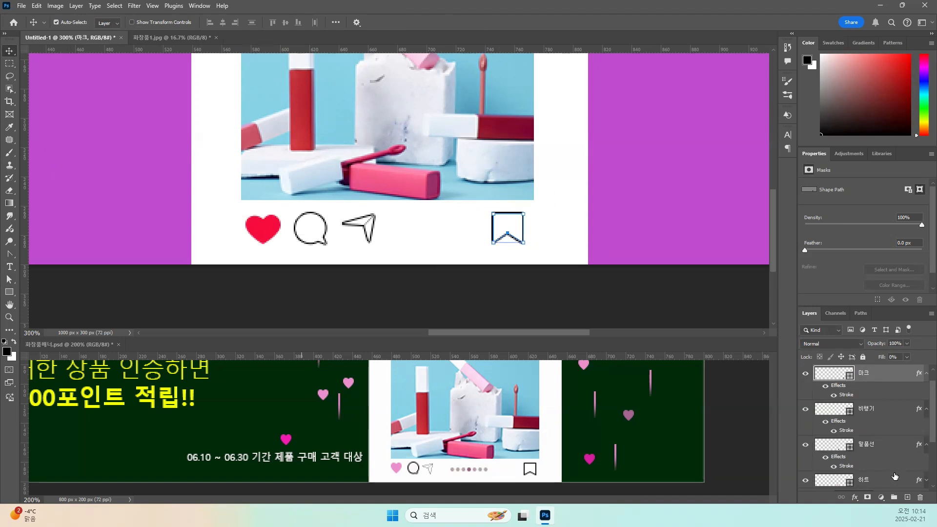
Add a new empty layer above 마크 and name it 도트.
{"action": "left_click", "coordinate": [908, 498]}
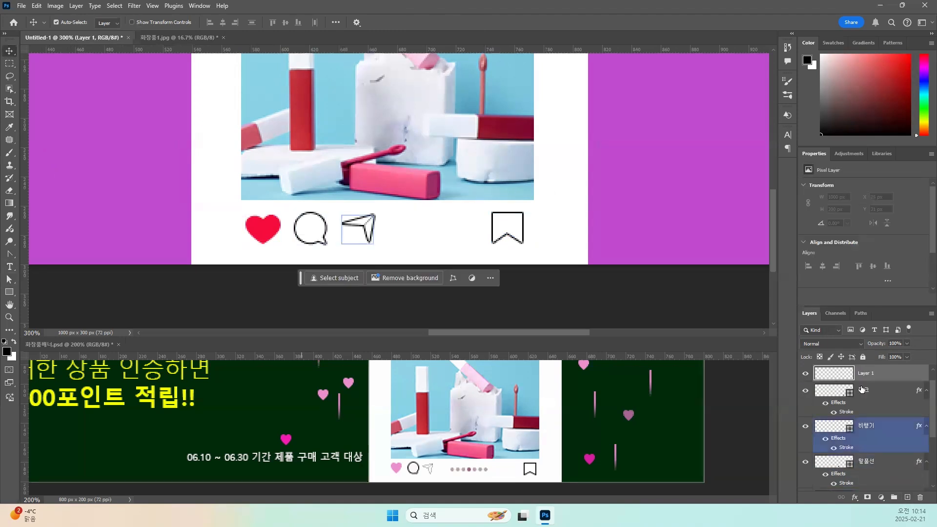
{"action": "double_click", "coordinate": [861, 374]}
{"action": "type", "text": "도트"}
{"action": "key", "text": "Return"}
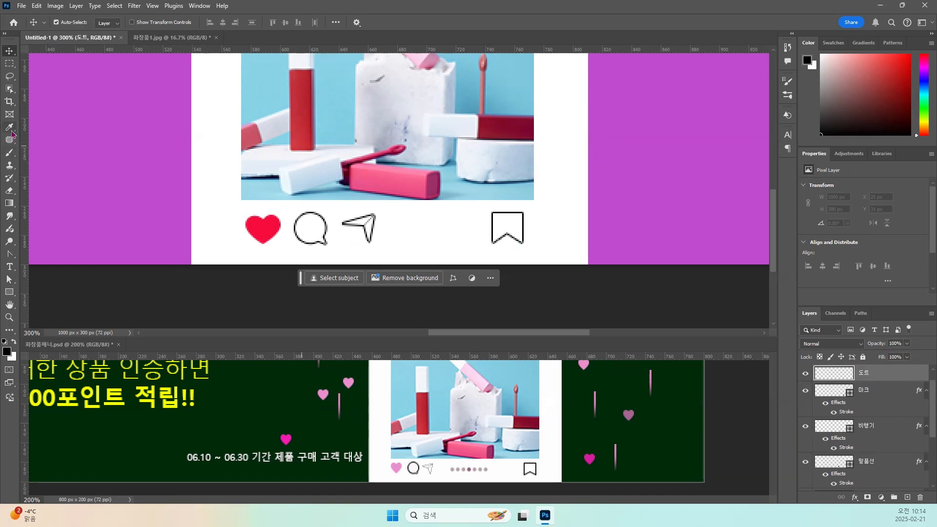
Choose a hard round brush tip for the Brush tool.
{"action": "left_click", "coordinate": [10, 153]}
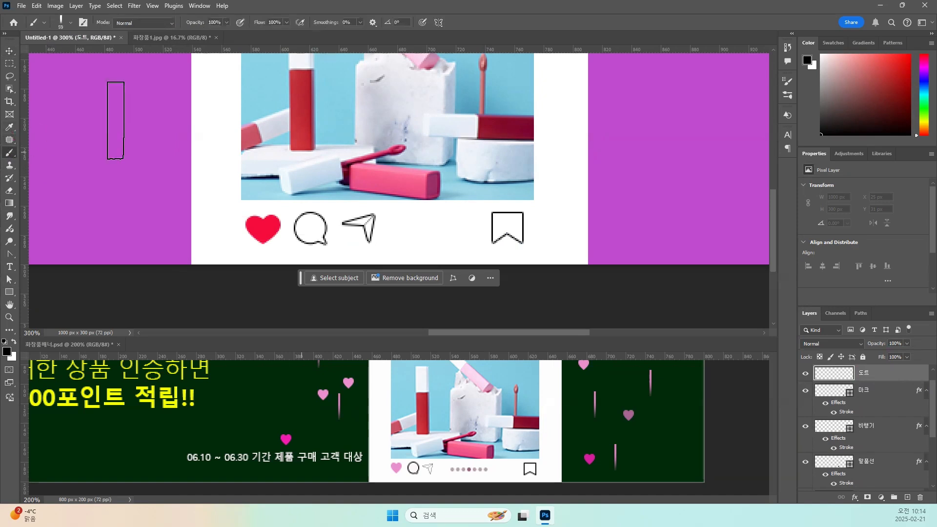
{"action": "left_click", "coordinate": [71, 23]}
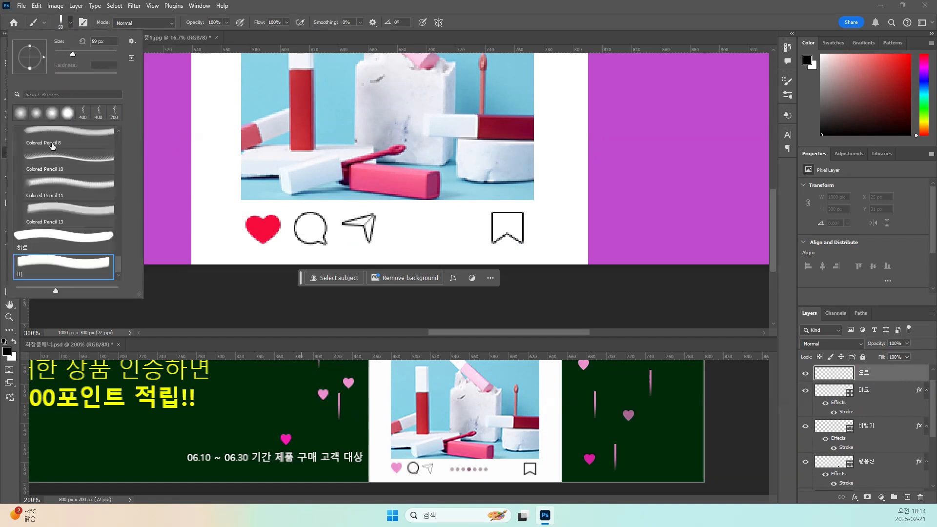
{"action": "scroll", "coordinate": [44, 140], "scroll_direction": "down", "scroll_amount": 1}
{"action": "left_click_drag", "start_coordinate": [118, 258], "coordinate": [116, 115]}
{"action": "left_click", "coordinate": [42, 169]}
{"action": "key", "text": "Return"}
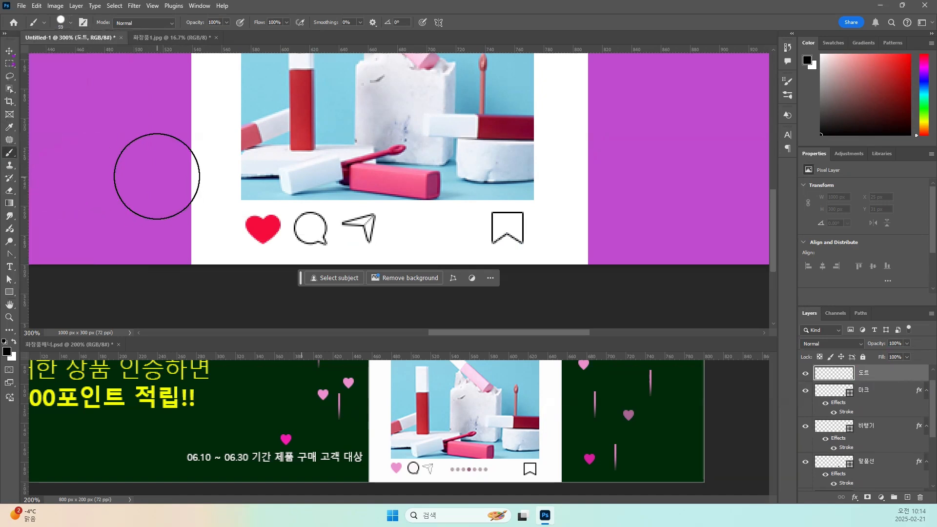
Reduce the brush size to 5 px.
{"action": "key", "text": "bracketleft"}
{"action": "key", "text": "bracketleft"}
{"action": "key", "text": "bracketleft"}
{"action": "key", "text": "bracketleft"}
{"action": "key", "text": "bracketleft"}
{"action": "key", "text": "bracketleft"}
{"action": "key", "text": "bracketleft"}
{"action": "key", "text": "bracketleft"}
{"action": "key", "text": "bracketleft"}
{"action": "key", "text": "bracketleft"}
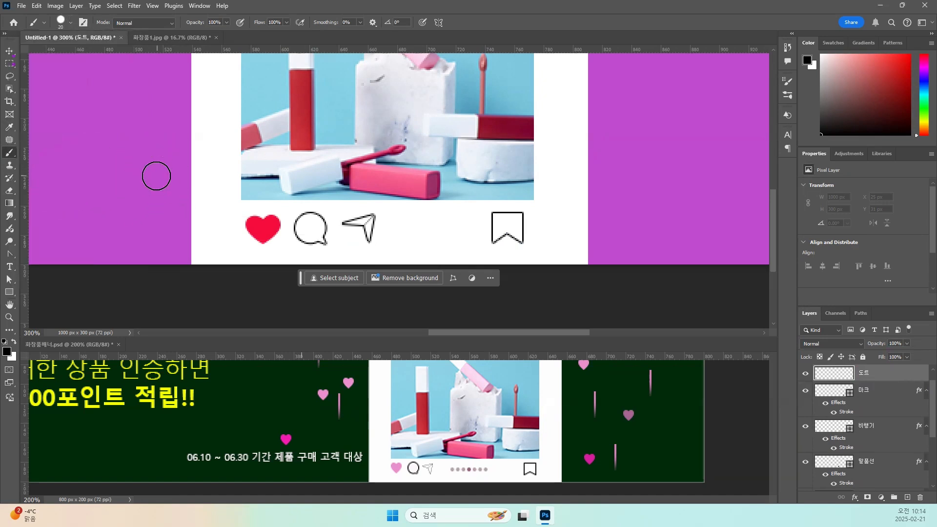
{"action": "key", "text": "bracketleft"}
{"action": "key", "text": "bracketleft"}
{"action": "key", "text": "bracketleft"}
Set the brush tip spacing to 188% and try painting a horizontal row of seven dots on the purple background.
{"action": "left_click", "coordinate": [84, 23]}
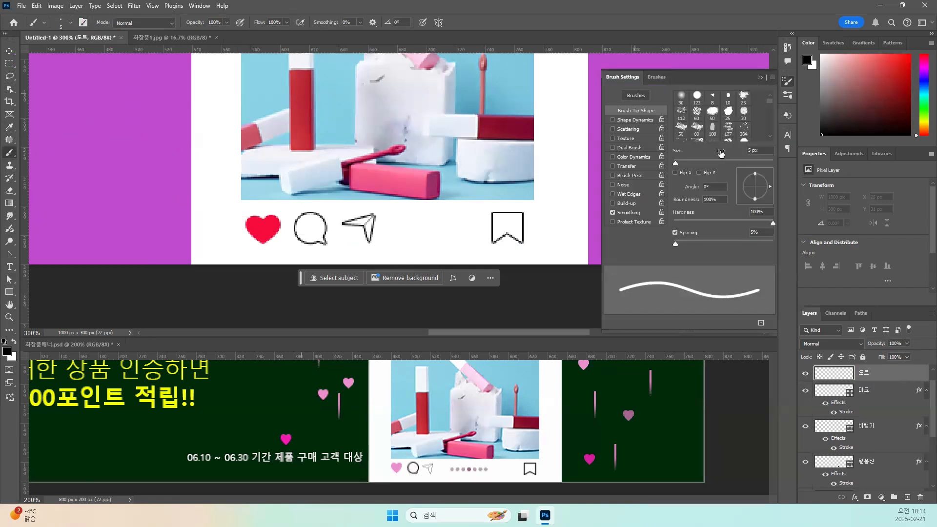
{"action": "left_click_drag", "start_coordinate": [679, 246], "coordinate": [746, 246]}
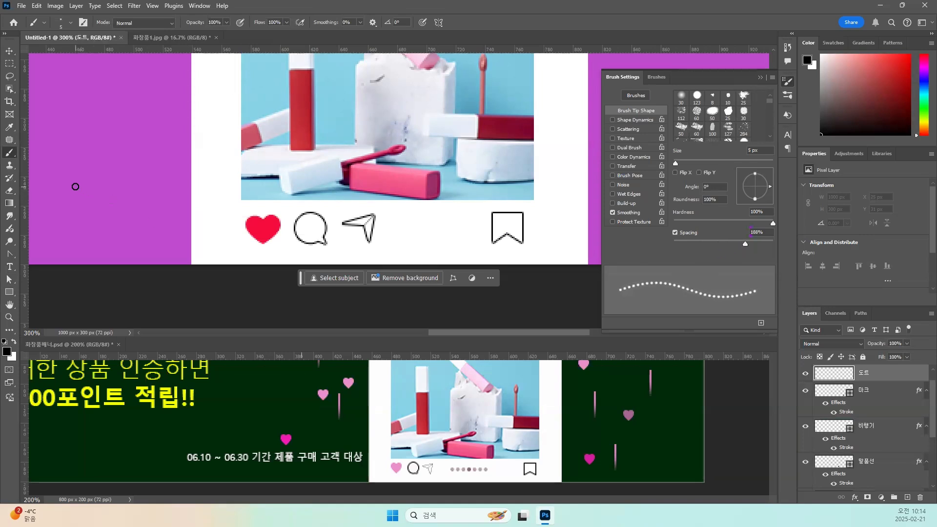
{"action": "left_click_drag", "start_coordinate": [67, 185], "coordinate": [153, 186]}
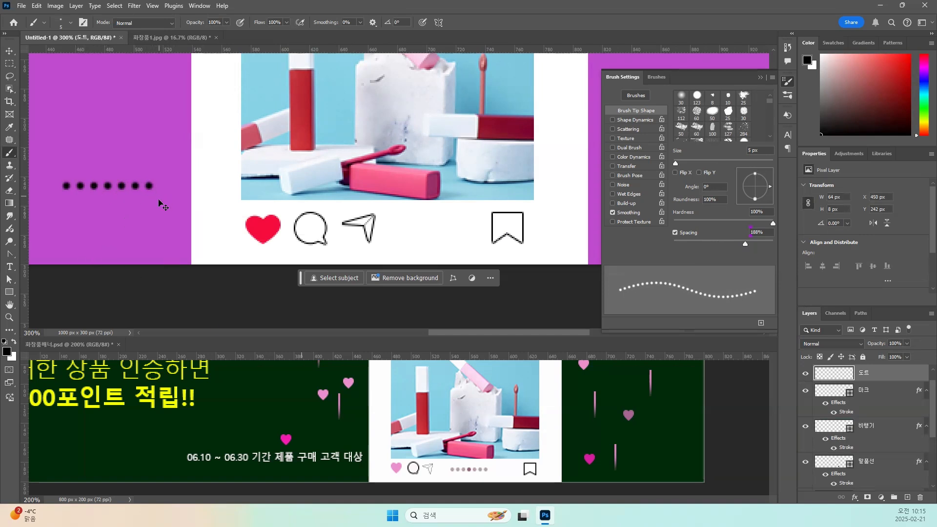
{"action": "key", "text": "ctrl+z"}
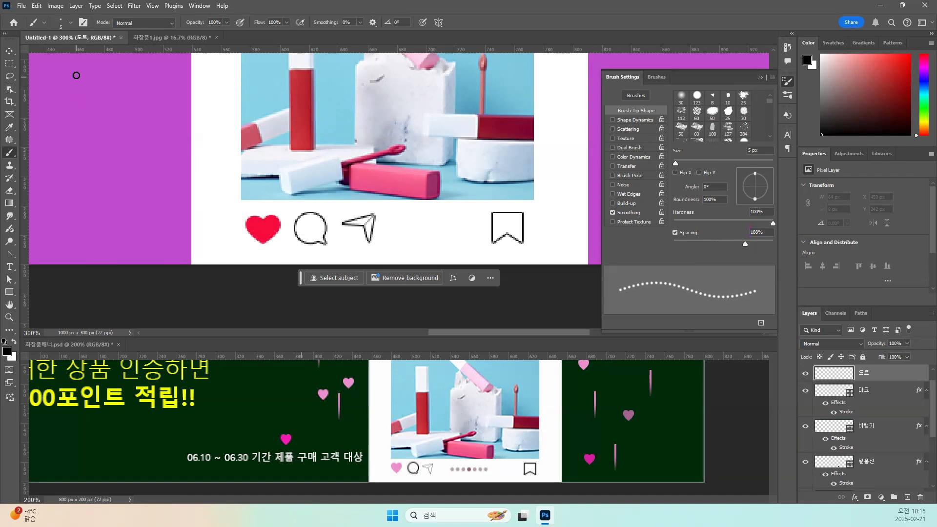
Try a horizontal row of seven dots on the purple background with the 5 px Pencil tool at 186% spacing.
{"action": "left_click", "coordinate": [71, 23]}
{"action": "left_click", "coordinate": [71, 23]}
{"action": "right_click", "coordinate": [11, 152]}
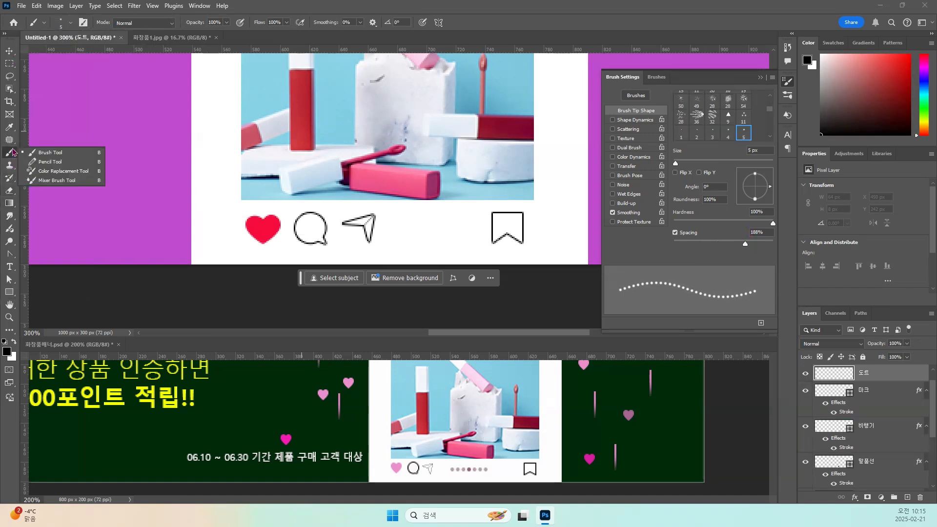
{"action": "left_click", "coordinate": [43, 162]}
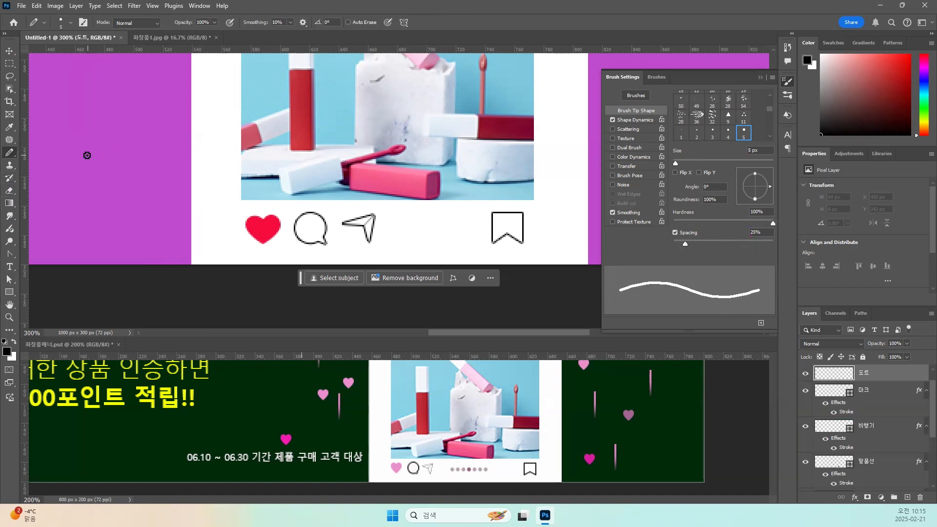
{"action": "left_click_drag", "start_coordinate": [687, 244], "coordinate": [744, 244]}
{"action": "left_click_drag", "start_coordinate": [73, 175], "coordinate": [162, 177]}
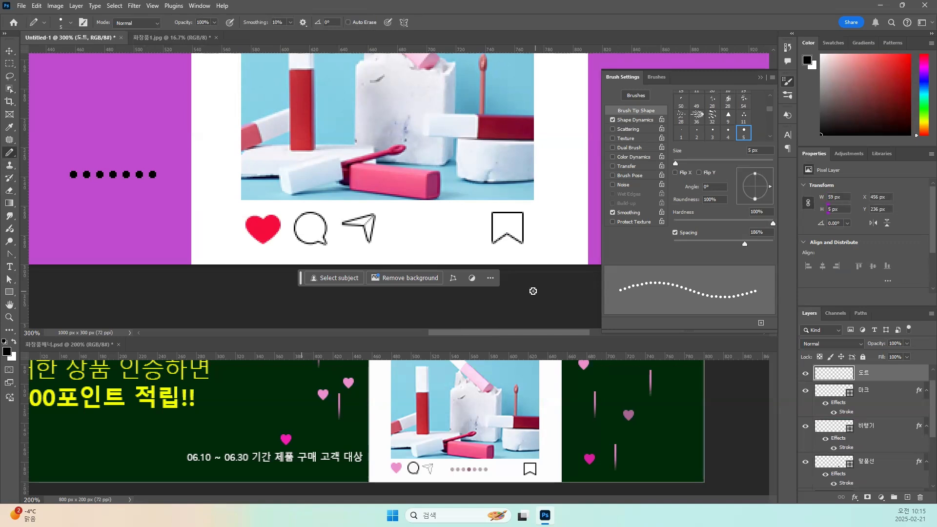
{"action": "scroll", "coordinate": [822, 370], "scroll_direction": "up", "scroll_amount": 1}
{"action": "left_click", "coordinate": [823, 370]}
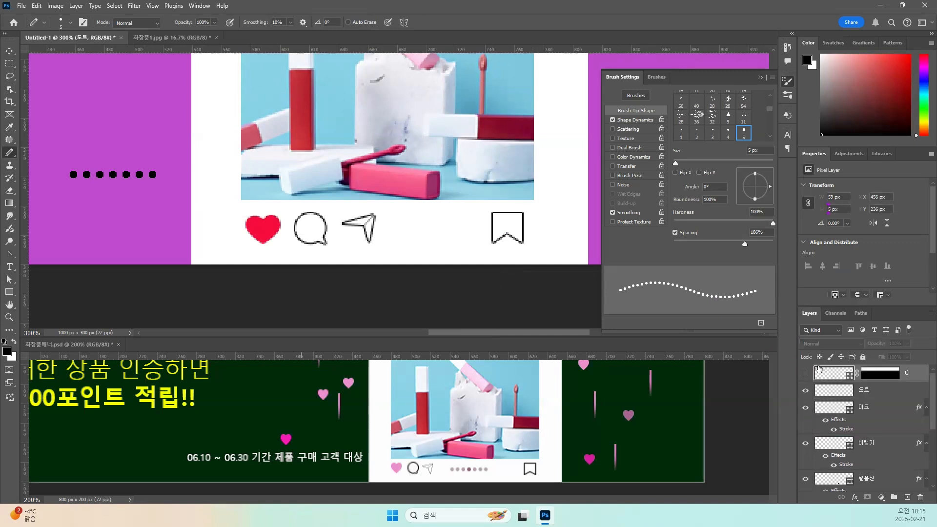
{"action": "key", "text": "ctrl+z"}
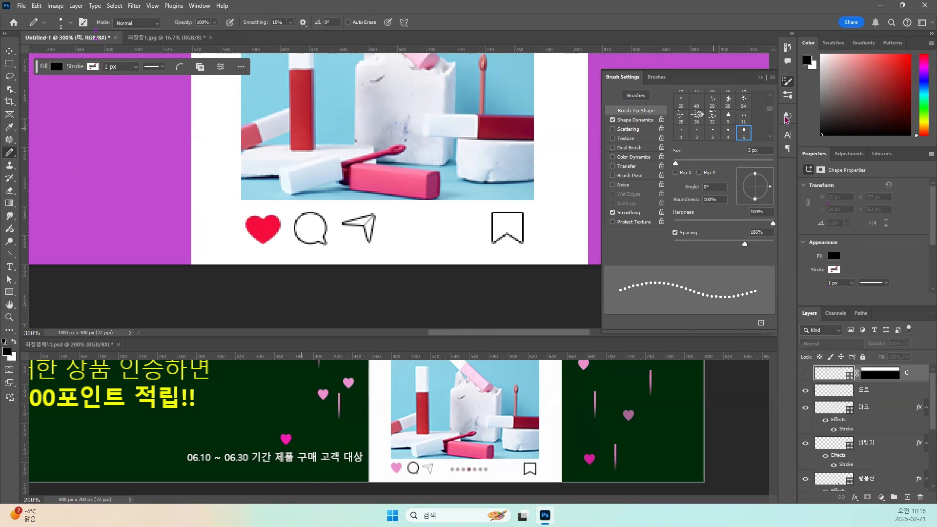
Draw a black 6 x 6 px circle on the 도트 layer and place it beside the plane icon.
{"action": "left_click", "coordinate": [787, 82]}
{"action": "left_click", "coordinate": [10, 294]}
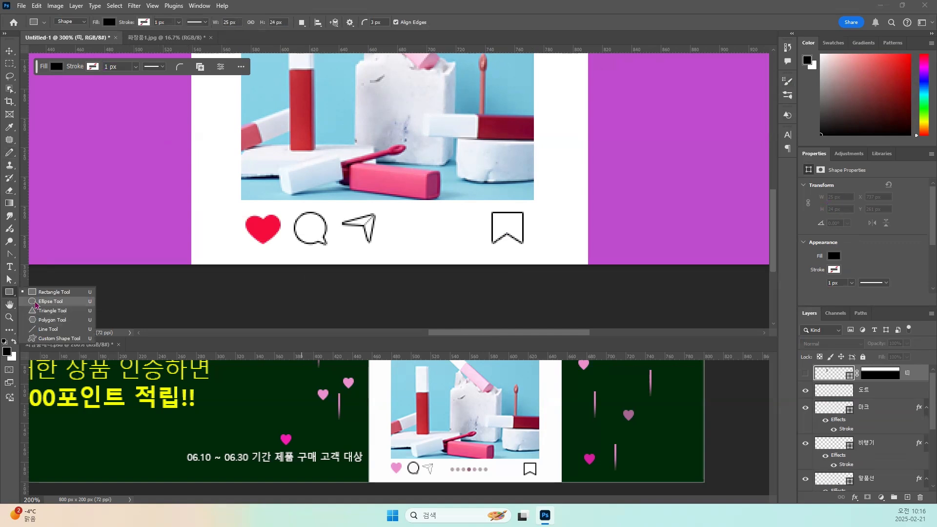
{"action": "left_click", "coordinate": [49, 302]}
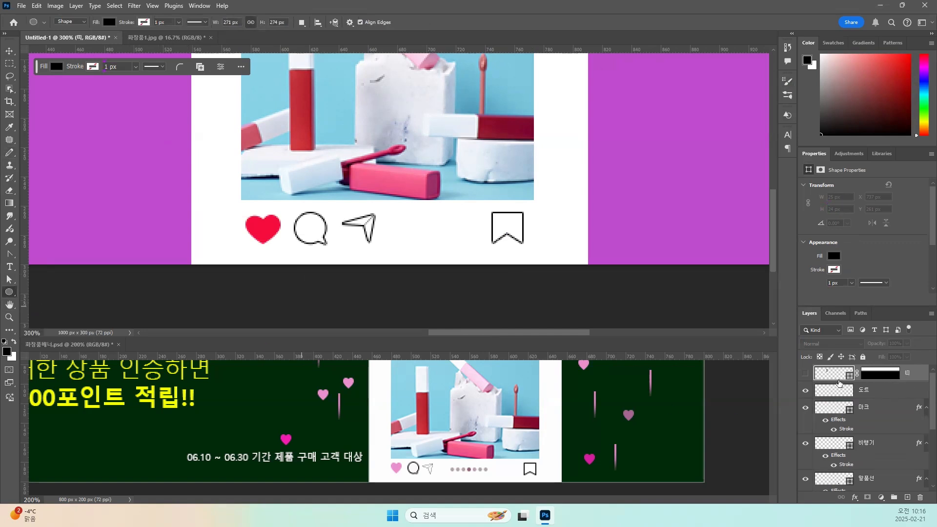
{"action": "left_click", "coordinate": [830, 395]}
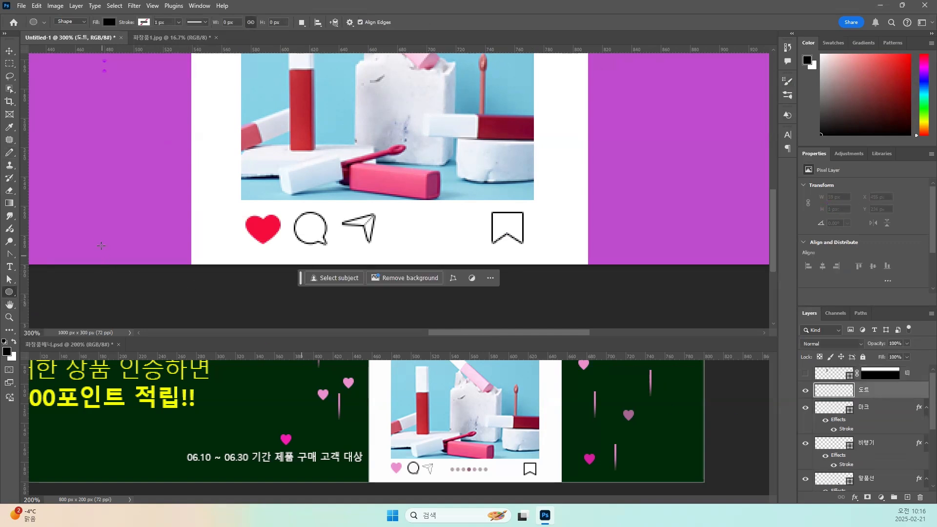
{"action": "left_click_drag", "start_coordinate": [66, 211], "coordinate": [76, 220]}
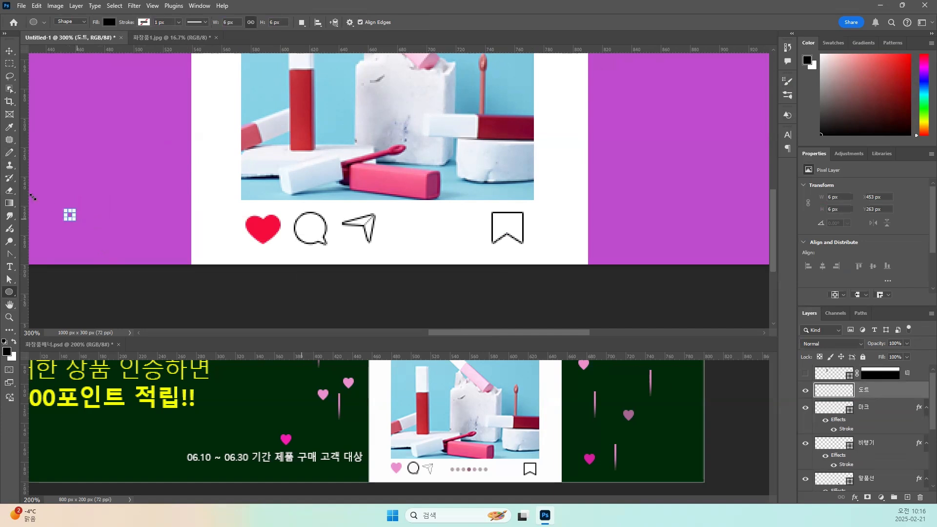
{"action": "left_click", "coordinate": [9, 51]}
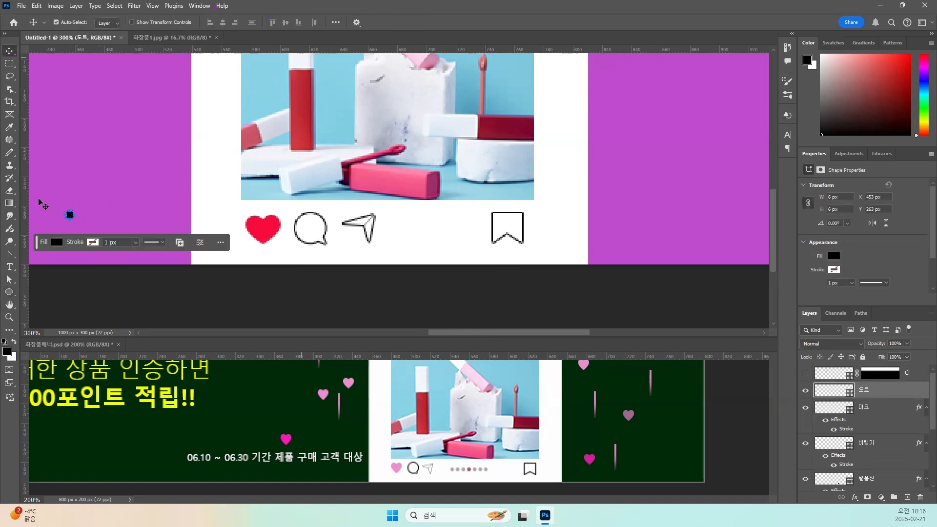
{"action": "mouse_move", "coordinate": [70, 216]}
{"action": "left_mouse_down"}
{"action": "mouse_move", "coordinate": [213, 243]}
{"action": "mouse_move", "coordinate": [400, 246]}
{"action": "mouse_move", "coordinate": [395, 230]}
{"action": "left_mouse_up"}
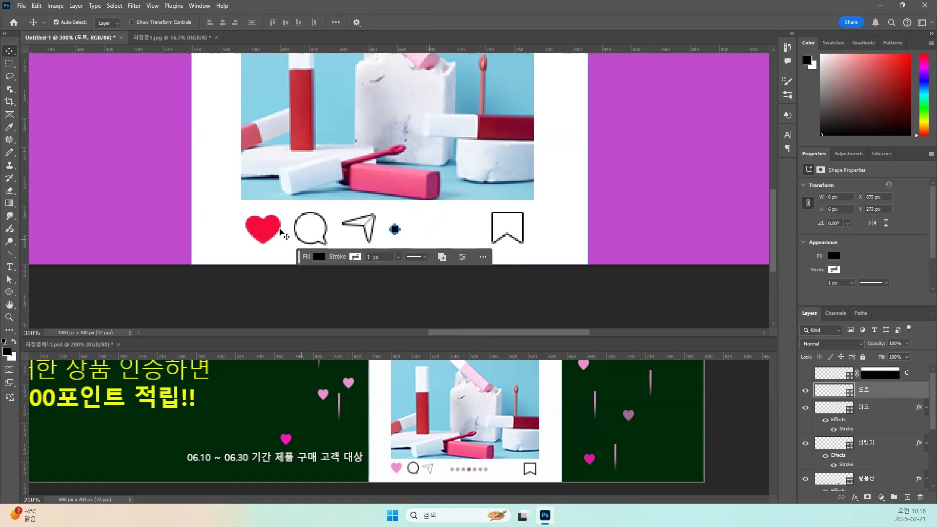
Scale the heart, bubble and plane icons together to about 85% and align them with the photo's left edge.
{"action": "left_click", "coordinate": [262, 227]}
{"action": "left_click", "coordinate": [321, 230], "text": "shift"}
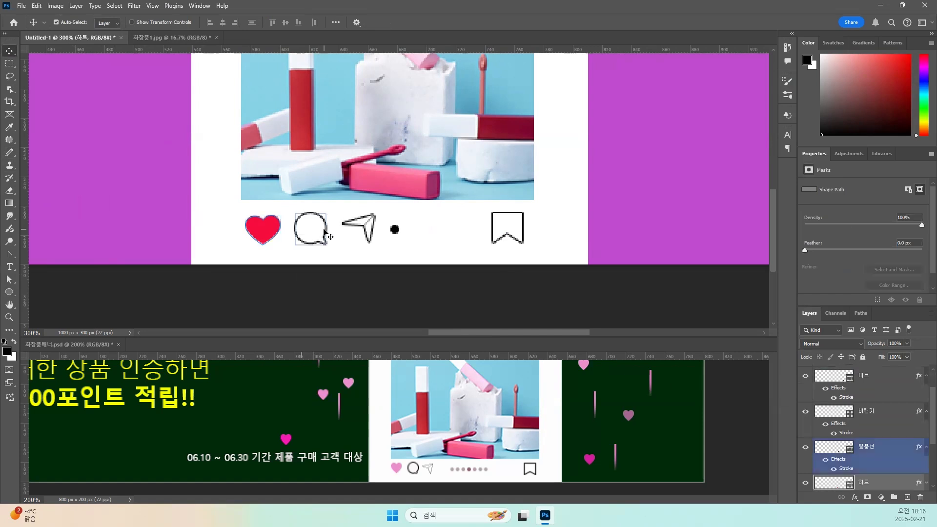
{"action": "left_click", "coordinate": [366, 234]}
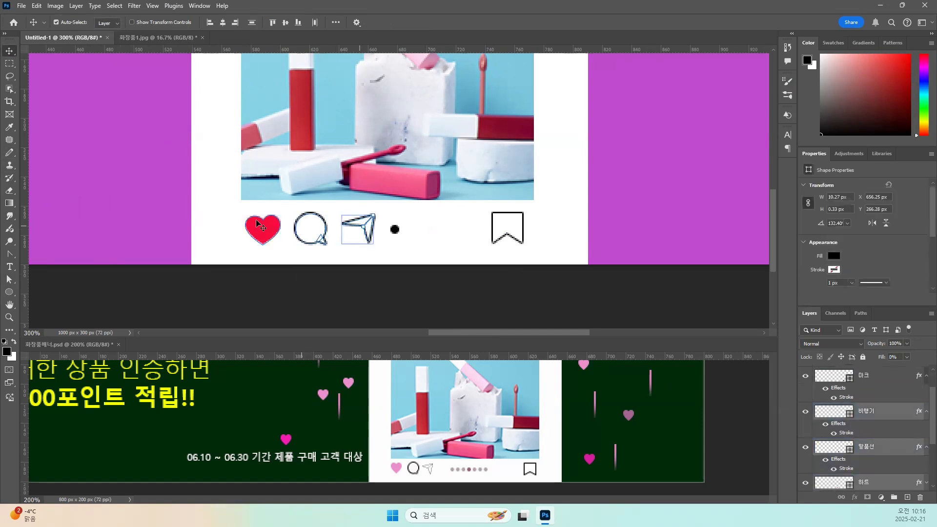
{"action": "key", "text": "ctrl+t"}
{"action": "key", "text": "Return"}
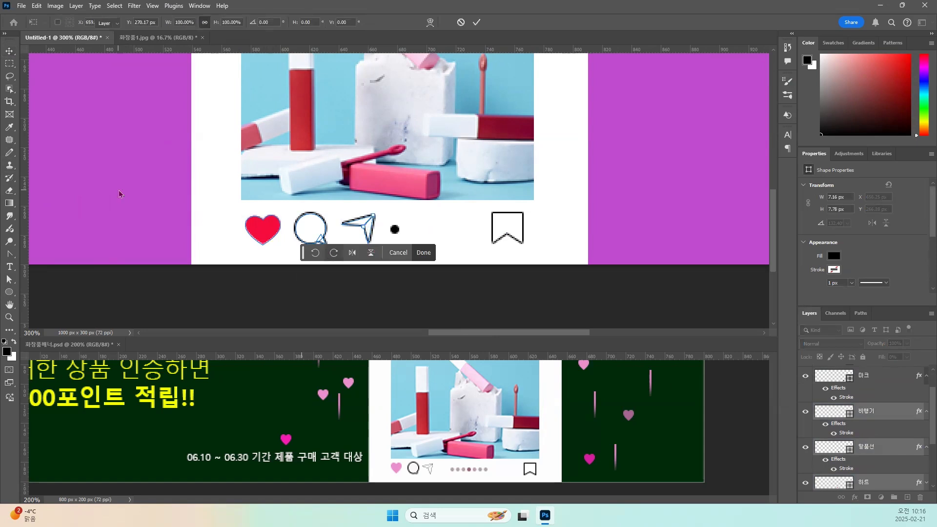
{"action": "left_click", "coordinate": [276, 239], "text": "shift"}
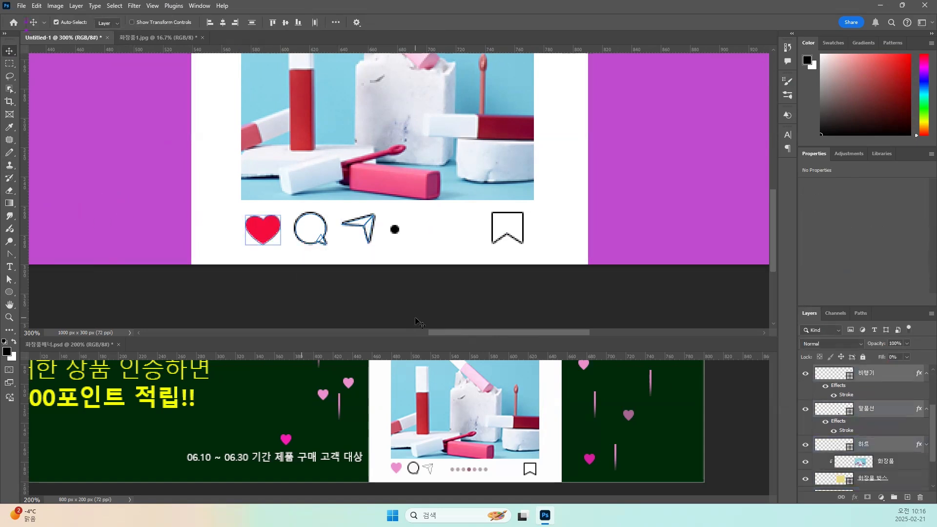
{"action": "key", "text": "ctrl+t"}
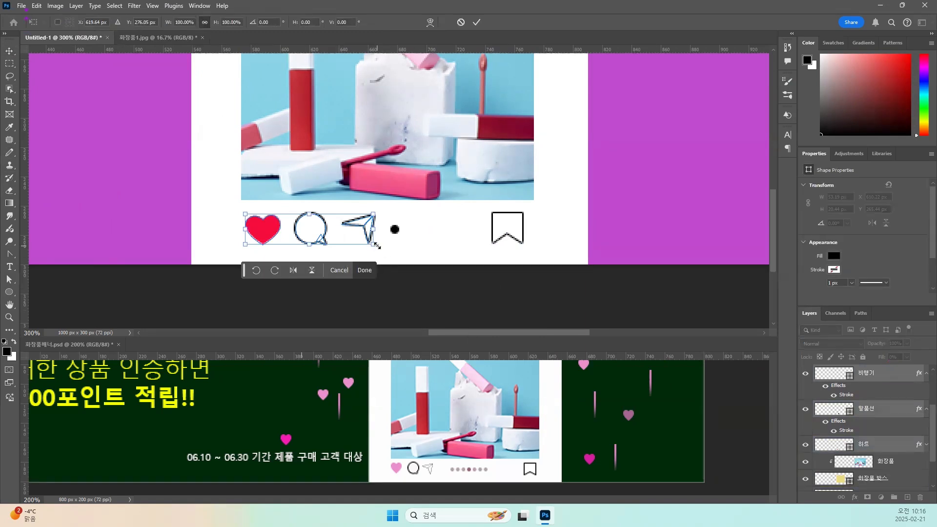
{"action": "left_click_drag", "start_coordinate": [376, 245], "coordinate": [313, 230]}
{"action": "key", "text": "Return"}
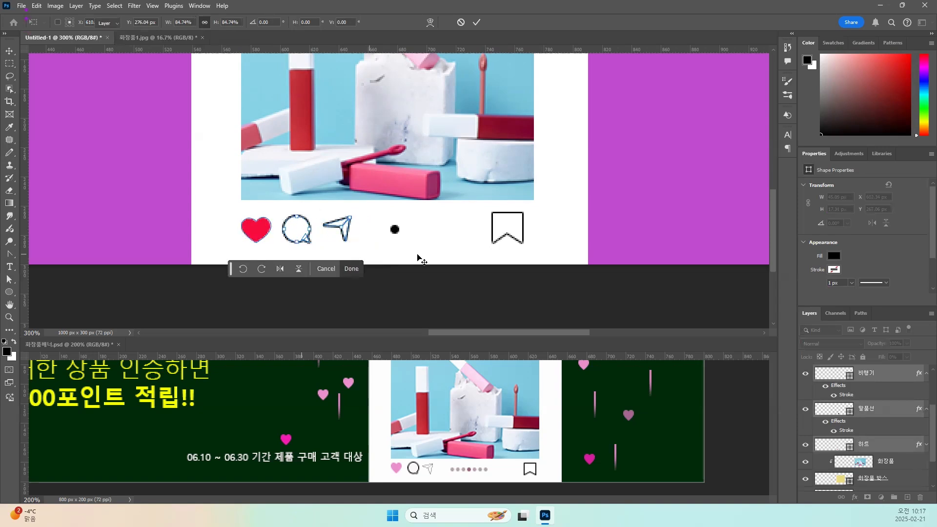
Scale the bookmark icon down to about 81% and move it to align with the photo's right edge.
{"action": "left_click", "coordinate": [520, 220]}
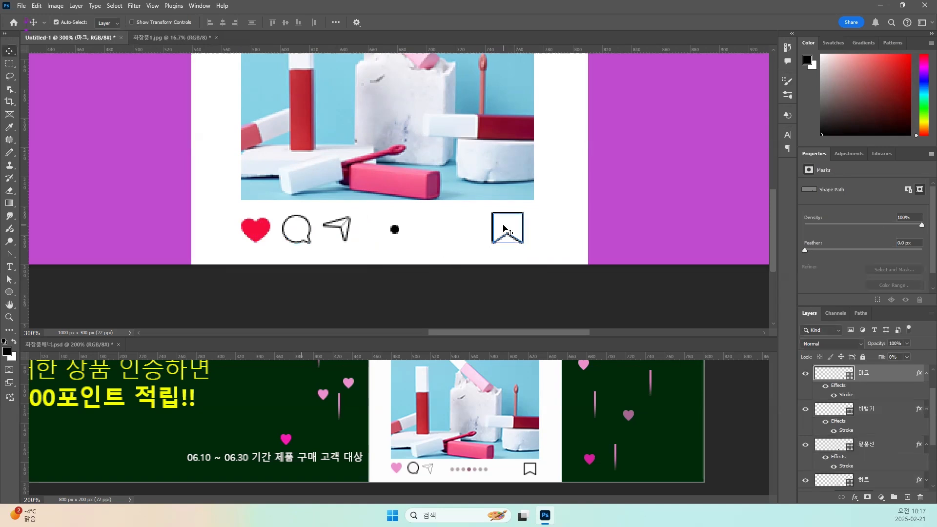
{"action": "key", "text": "ctrl+t"}
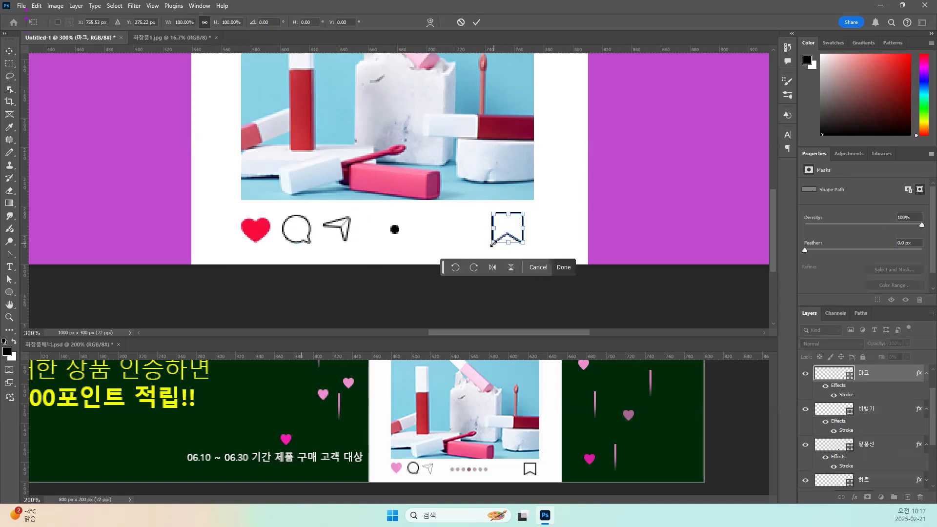
{"action": "left_click_drag", "start_coordinate": [490, 243], "coordinate": [496, 239]}
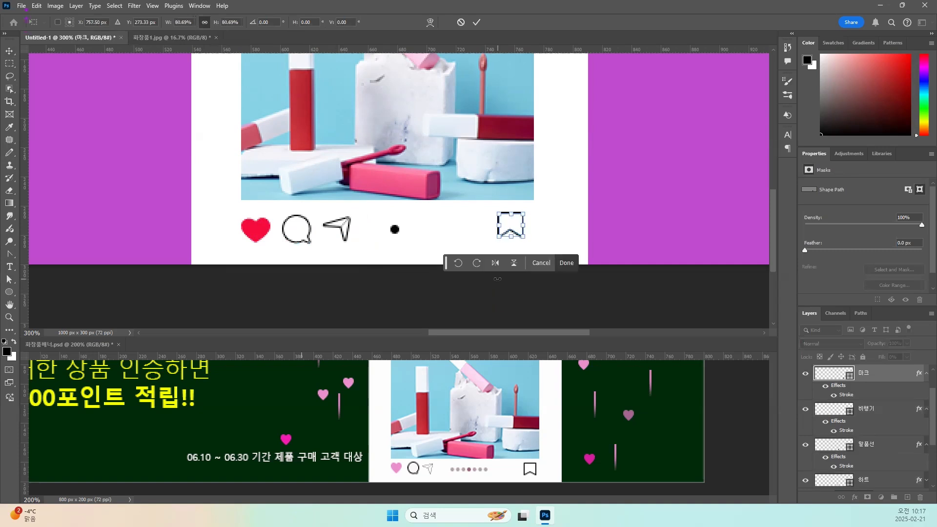
{"action": "key", "text": "Return"}
{"action": "left_click_drag", "start_coordinate": [517, 226], "coordinate": [527, 226]}
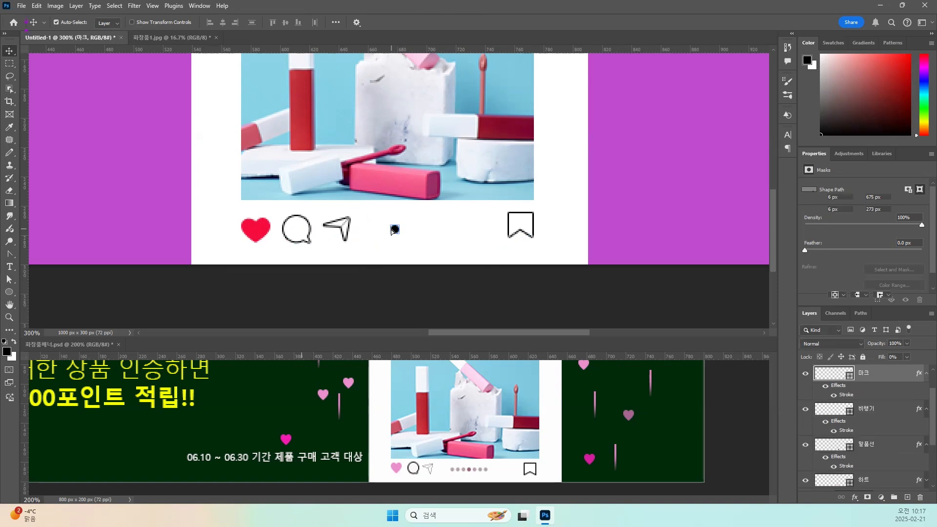
Move the dot closer to the plane icon and duplicate its path rightward into a row of seven dots on the 도트 layer.
{"action": "left_click", "coordinate": [393, 230]}
{"action": "left_click_drag", "start_coordinate": [393, 230], "coordinate": [374, 233]}
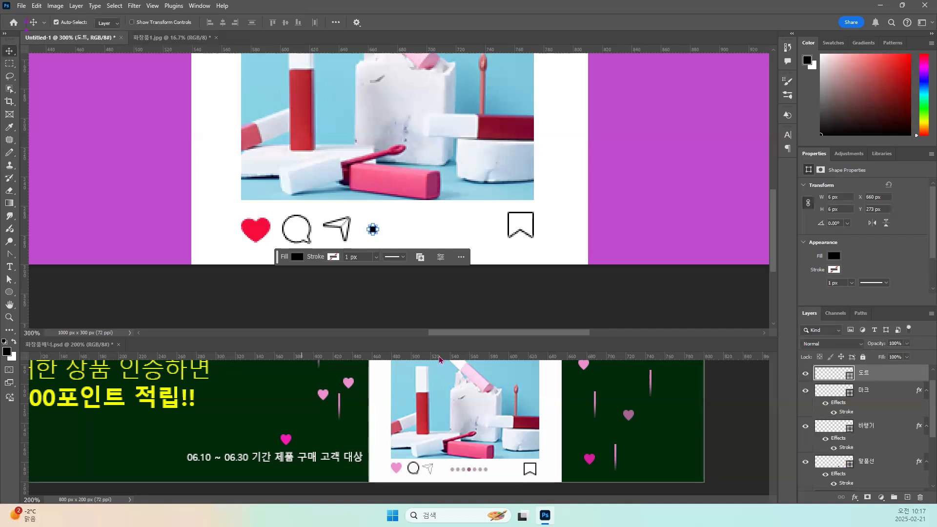
{"action": "left_click", "coordinate": [10, 279]}
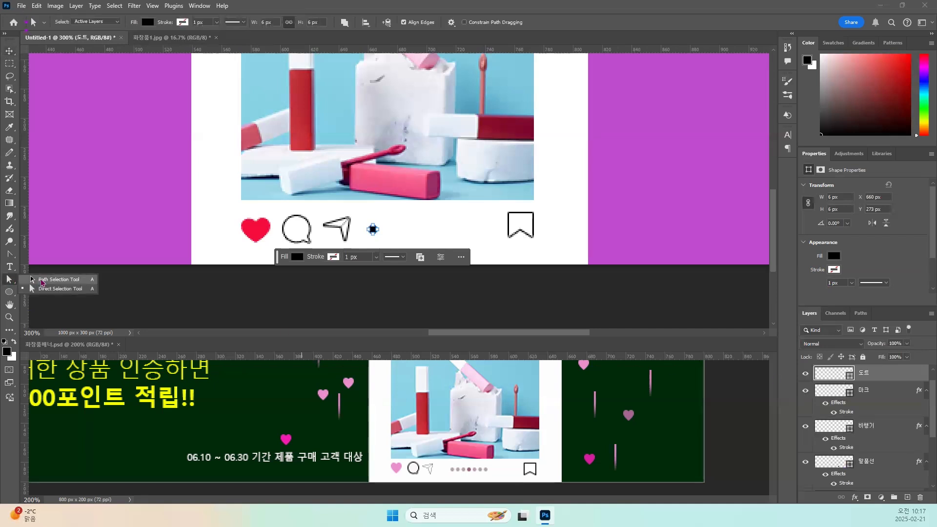
{"action": "left_click", "coordinate": [41, 280]}
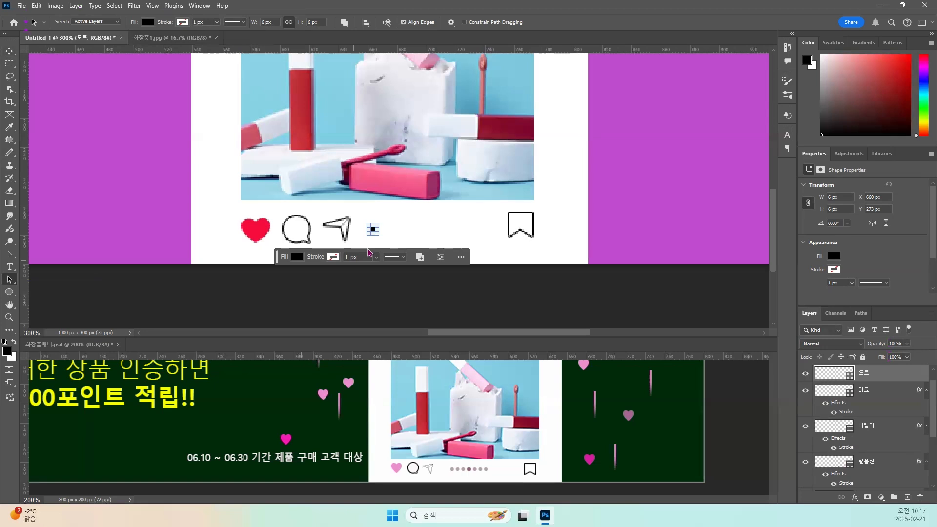
{"action": "key", "text": "ctrl+plus"}
{"action": "key", "text": "ctrl+plus"}
{"action": "key", "text": "ctrl+plus"}
{"action": "key", "text": "ctrl+plus"}
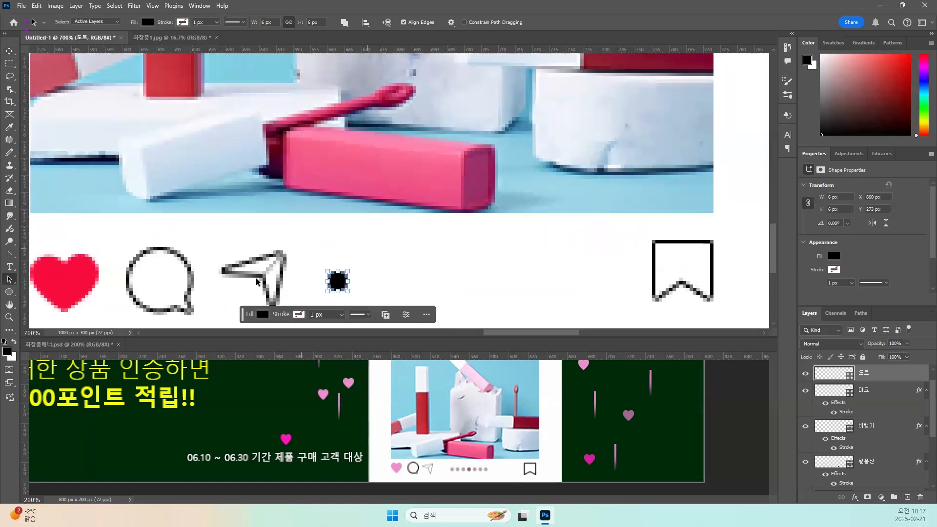
{"action": "left_click_drag", "start_coordinate": [336, 286], "coordinate": [364, 286]}
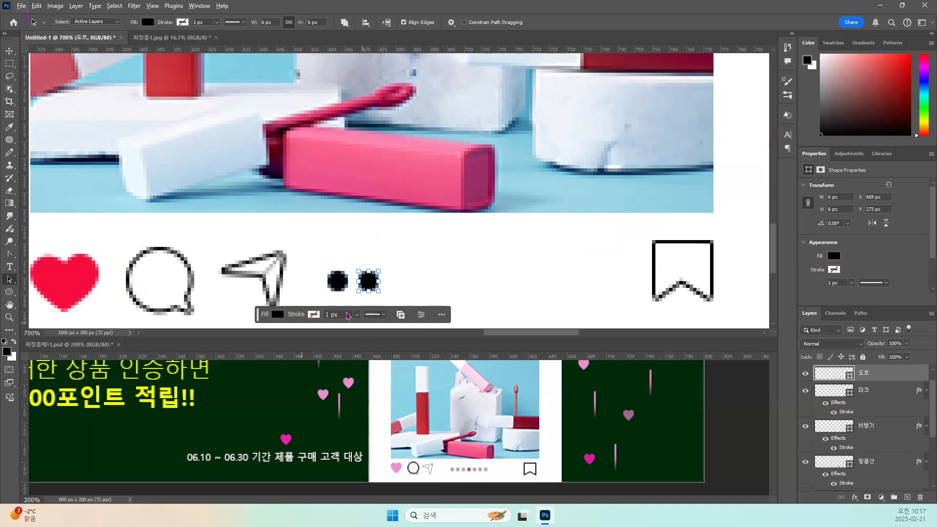
{"action": "left_click_drag", "start_coordinate": [373, 284], "coordinate": [459, 286]}
{"action": "left_click_drag", "start_coordinate": [458, 285], "coordinate": [526, 283]}
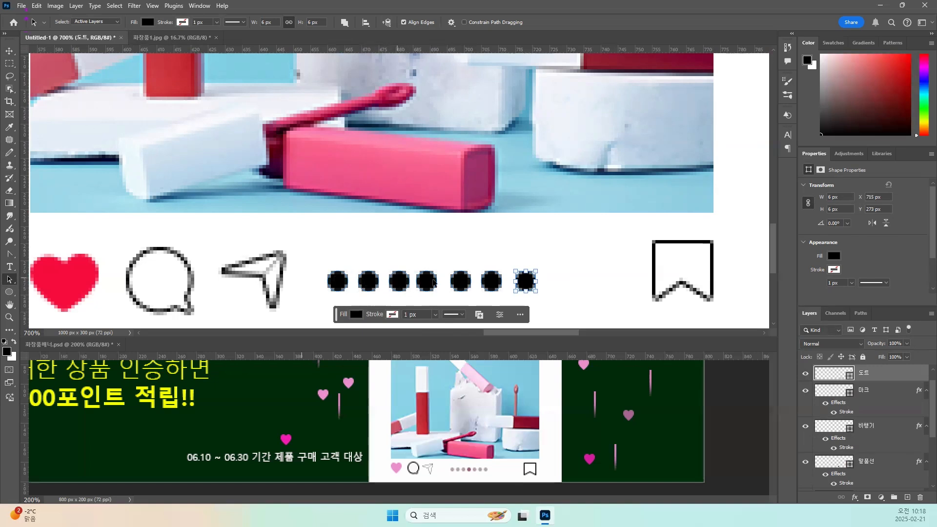
Select all seven dots on the 도트 layer, distribute them at equal horizontal intervals, and return to the Move tool.
{"action": "right_click", "coordinate": [10, 281]}
{"action": "left_click", "coordinate": [41, 282]}
{"action": "left_click_drag", "start_coordinate": [321, 254], "coordinate": [546, 300]}
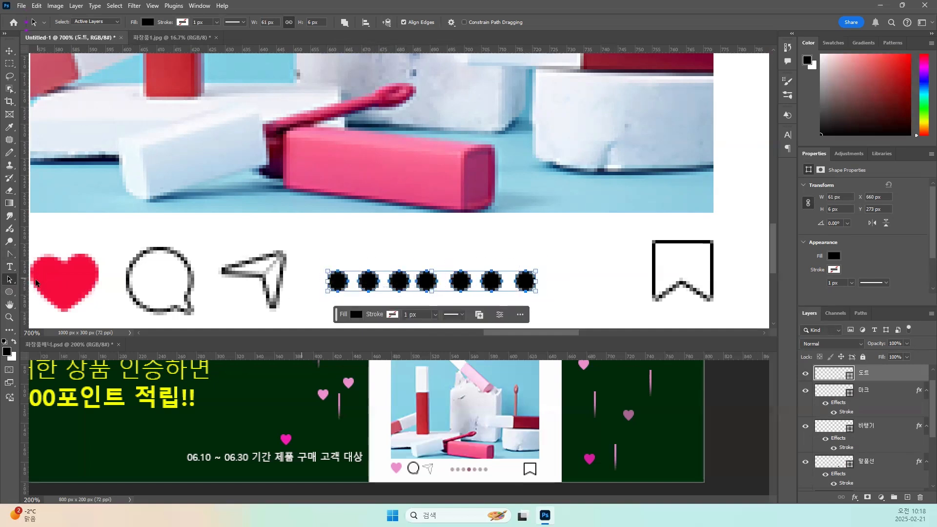
{"action": "right_click", "coordinate": [10, 283]}
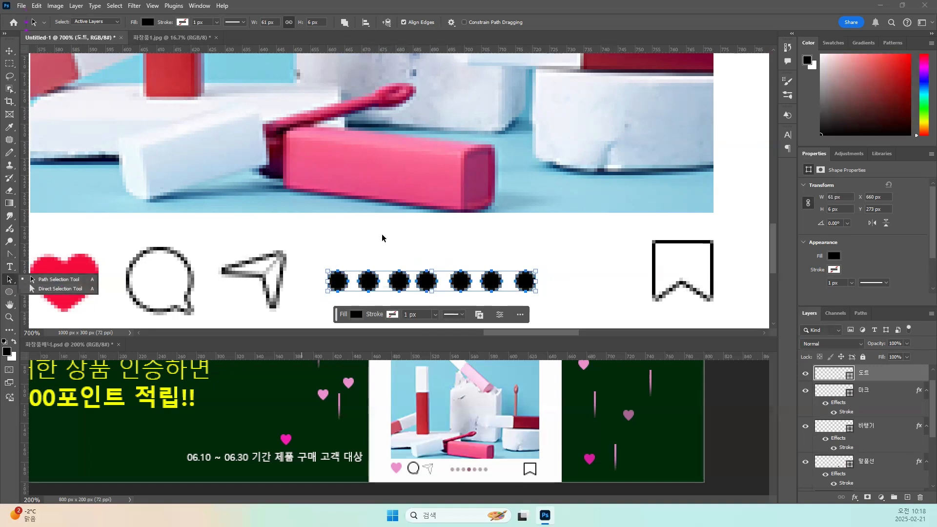
{"action": "left_click", "coordinate": [365, 23]}
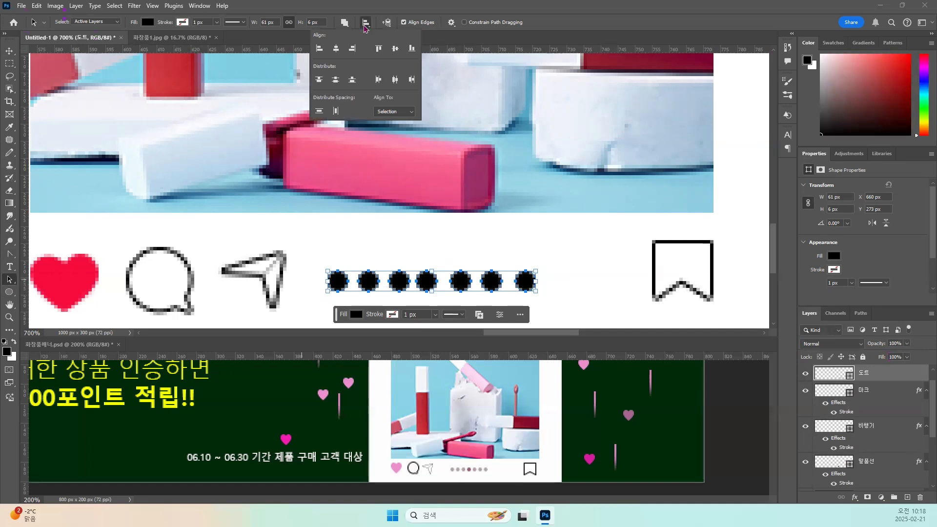
{"action": "left_click", "coordinate": [379, 81]}
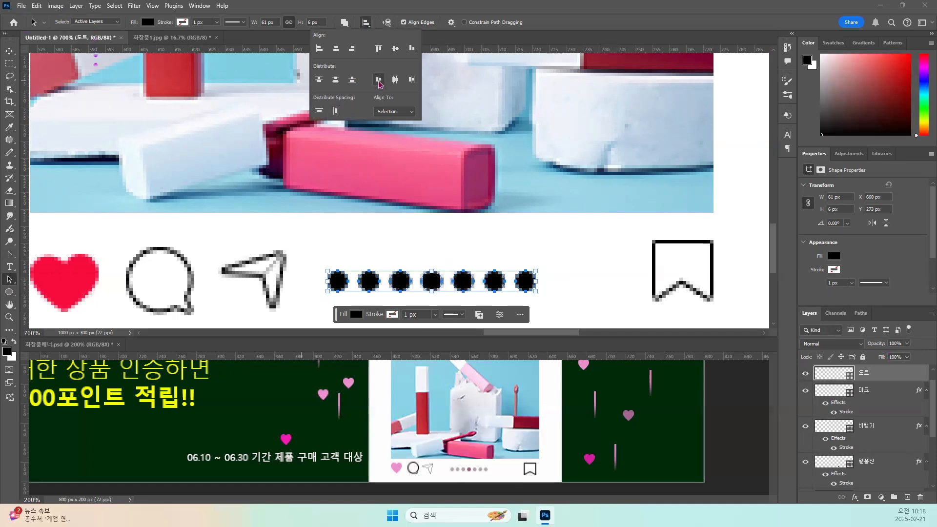
{"action": "left_click", "coordinate": [338, 50]}
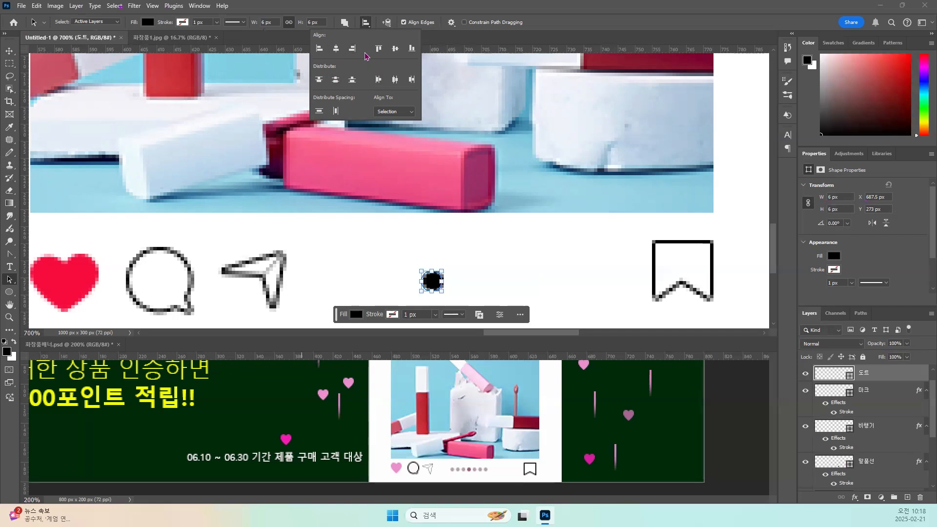
{"action": "key", "text": "ctrl+z"}
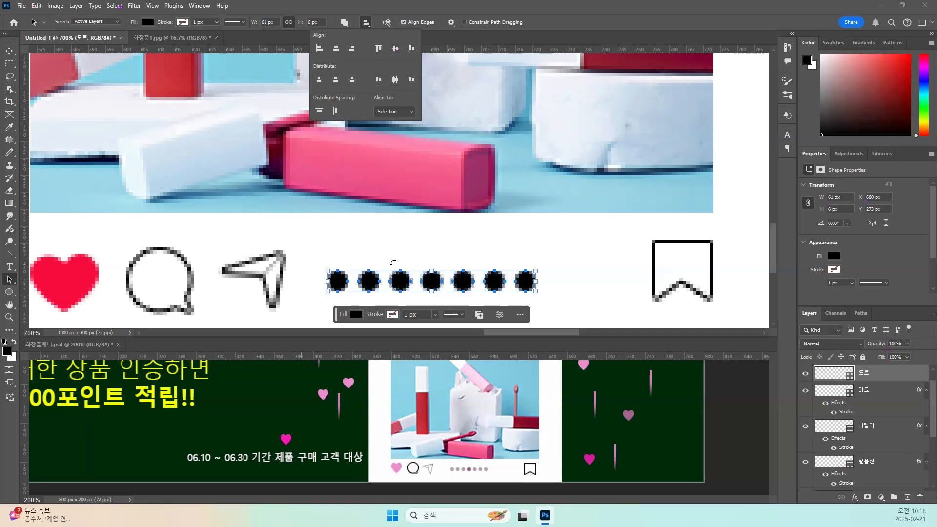
{"action": "left_click", "coordinate": [374, 259]}
{"action": "left_click", "coordinate": [374, 258]}
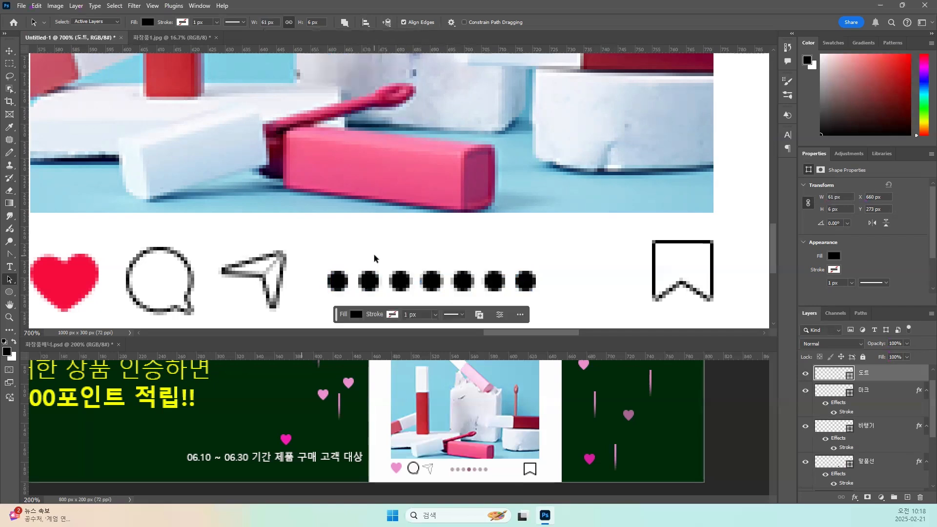
{"action": "scroll", "coordinate": [374, 258], "scroll_direction": "down", "scroll_amount": 2}
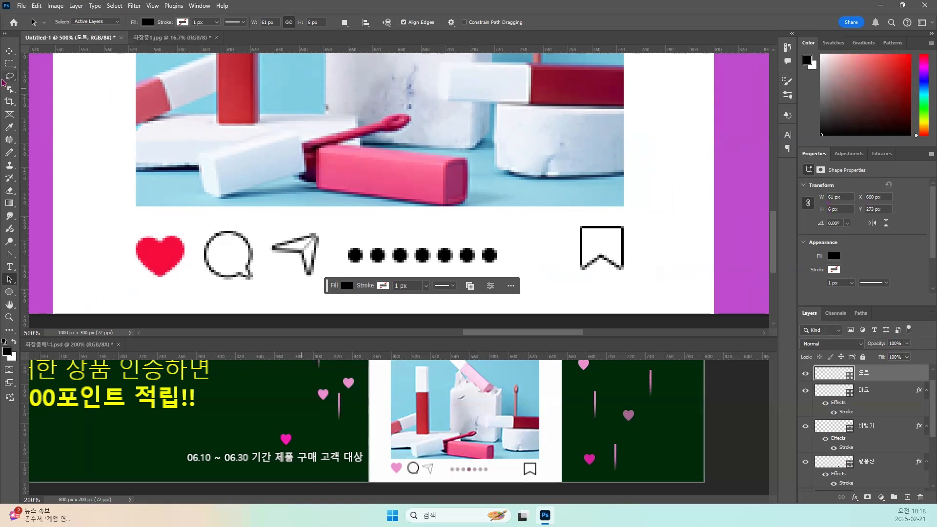
{"action": "left_click", "coordinate": [9, 51]}
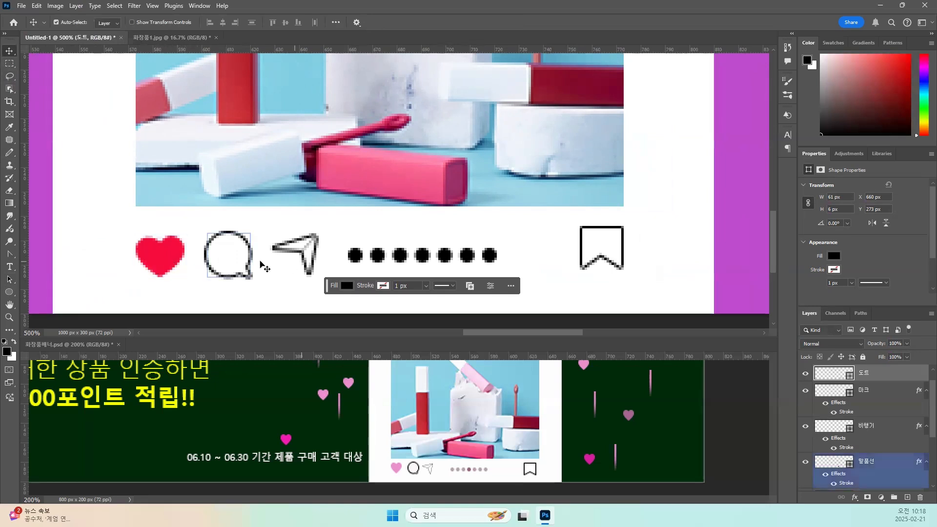
{"action": "left_click", "coordinate": [170, 251]}
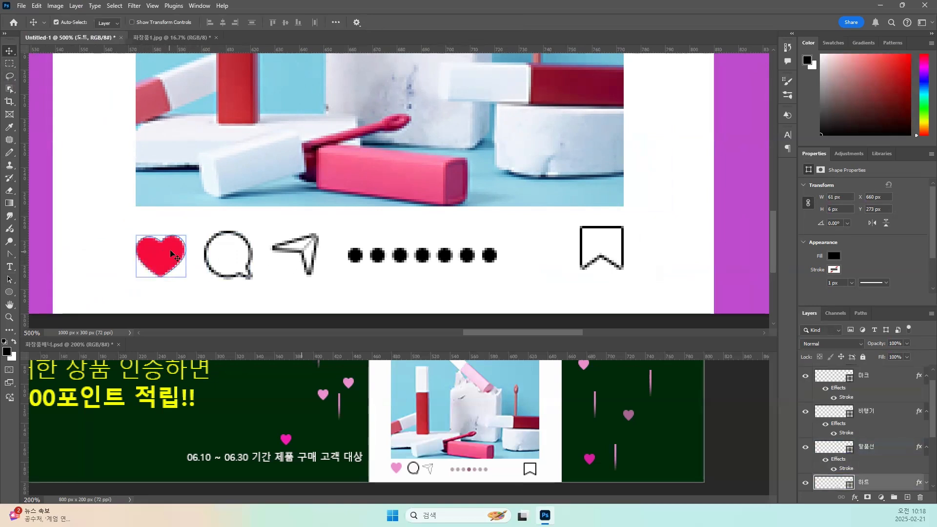
{"action": "left_click", "coordinate": [292, 248]}
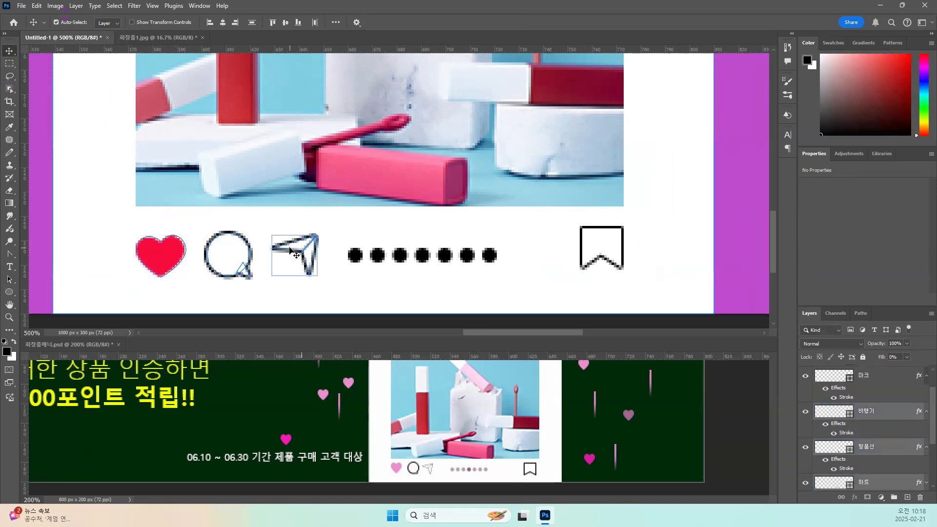
{"action": "left_click", "coordinate": [356, 255]}
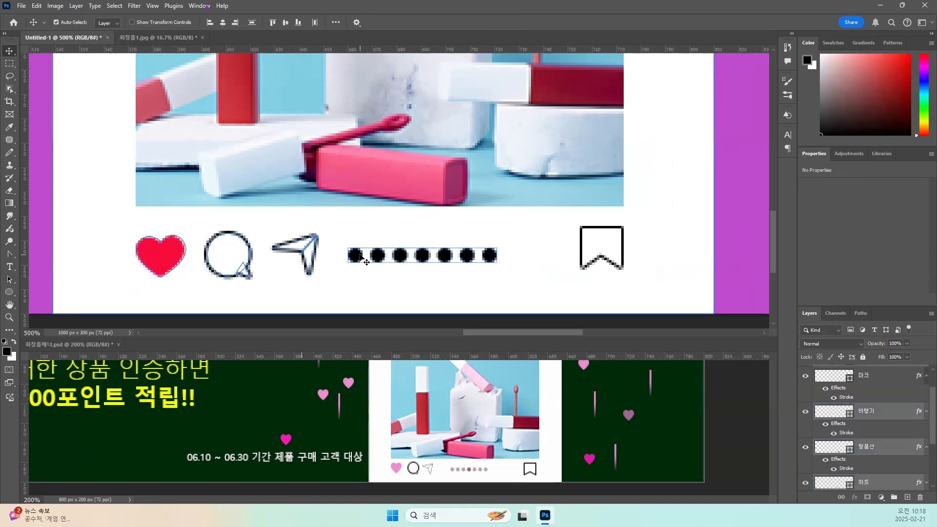
{"action": "left_click", "coordinate": [595, 250]}
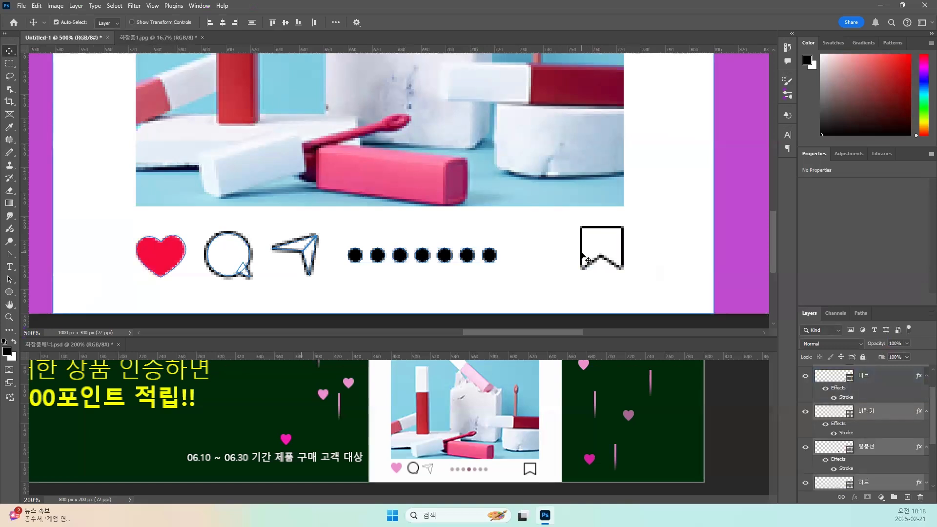
{"action": "scroll", "coordinate": [807, 416], "scroll_direction": "down", "scroll_amount": 3}
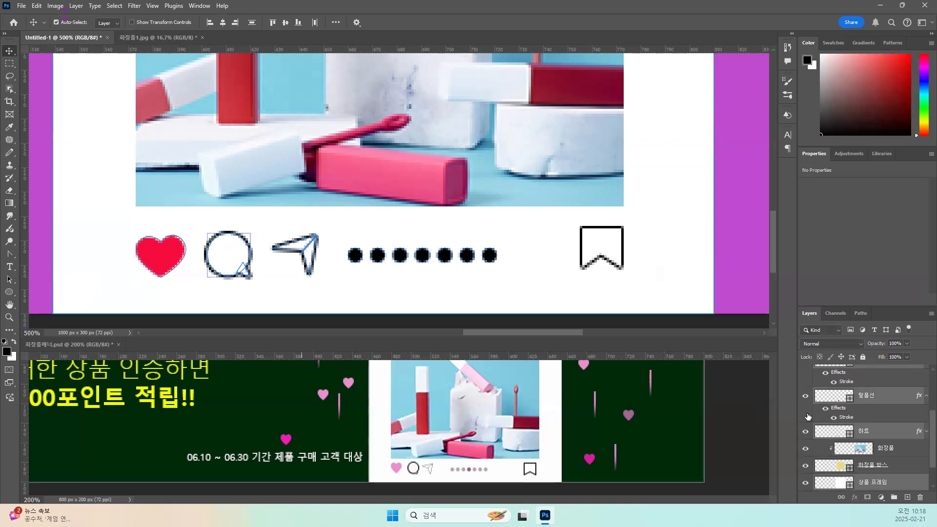
{"action": "scroll", "coordinate": [808, 416], "scroll_direction": "down", "scroll_amount": 2}
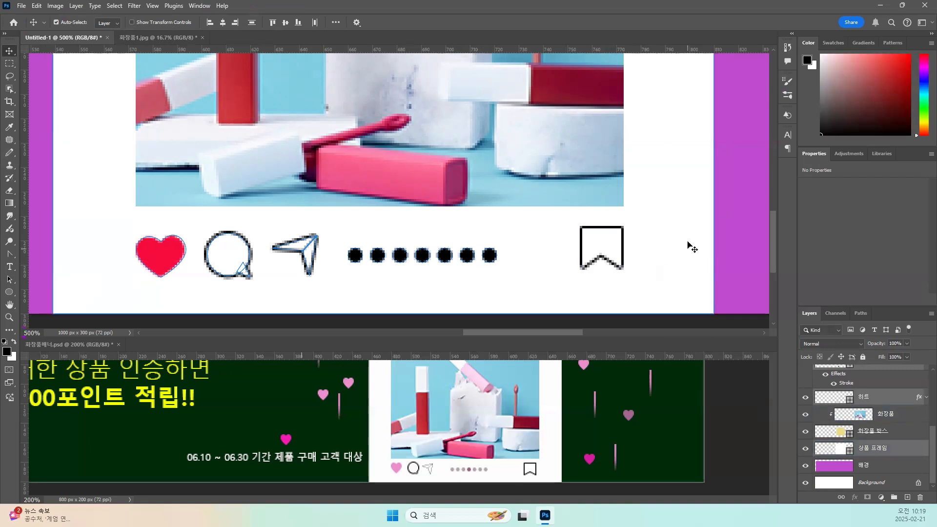
{"action": "left_click", "coordinate": [43, 246]}
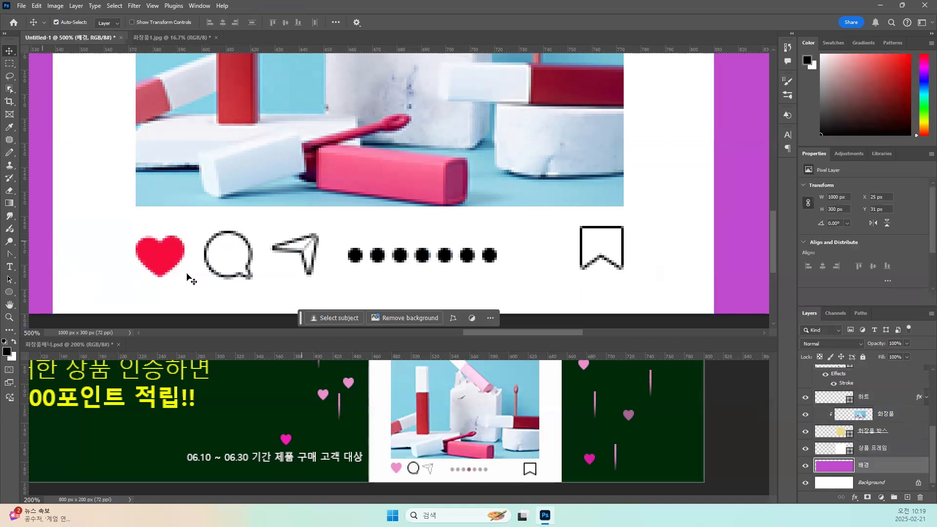
{"action": "left_click", "coordinate": [160, 247]}
{"action": "left_click", "coordinate": [215, 251]}
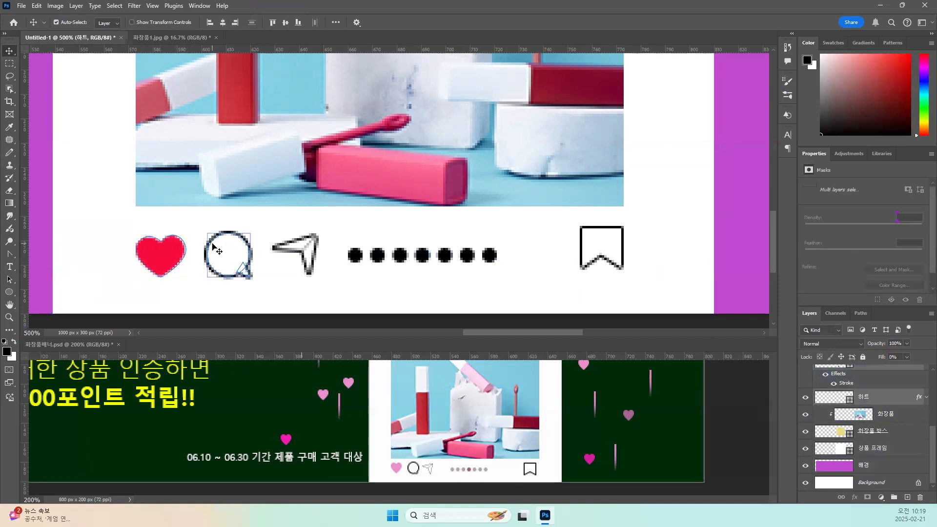
{"action": "left_click", "coordinate": [293, 244]}
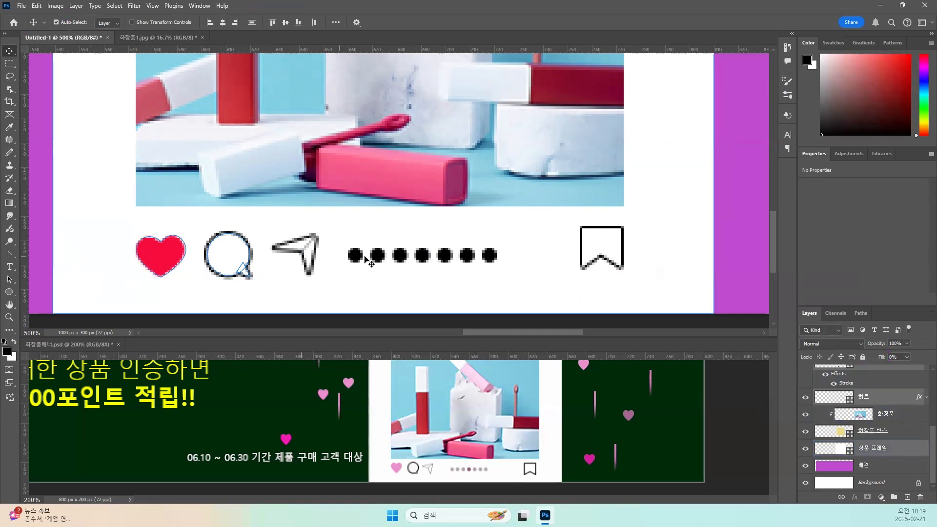
{"action": "left_click", "coordinate": [356, 255]}
{"action": "left_click", "coordinate": [299, 254]}
{"action": "left_click", "coordinate": [37, 259]}
{"action": "left_click", "coordinate": [175, 256]}
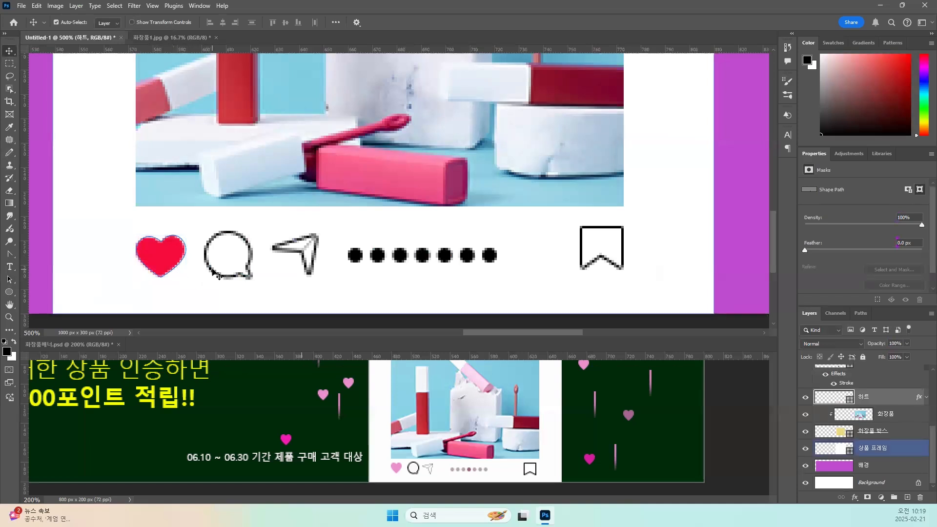
{"action": "left_click", "coordinate": [214, 273]}
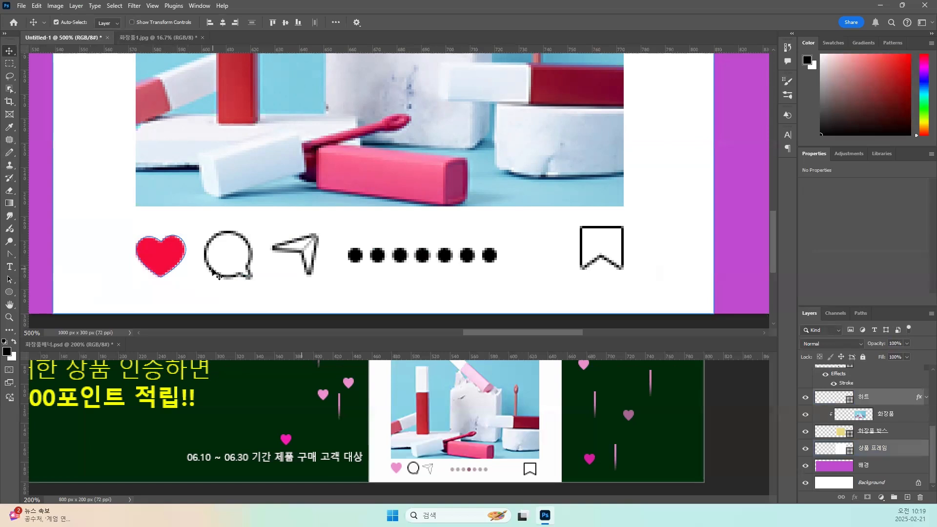
{"action": "left_click", "coordinate": [213, 273], "text": "shift"}
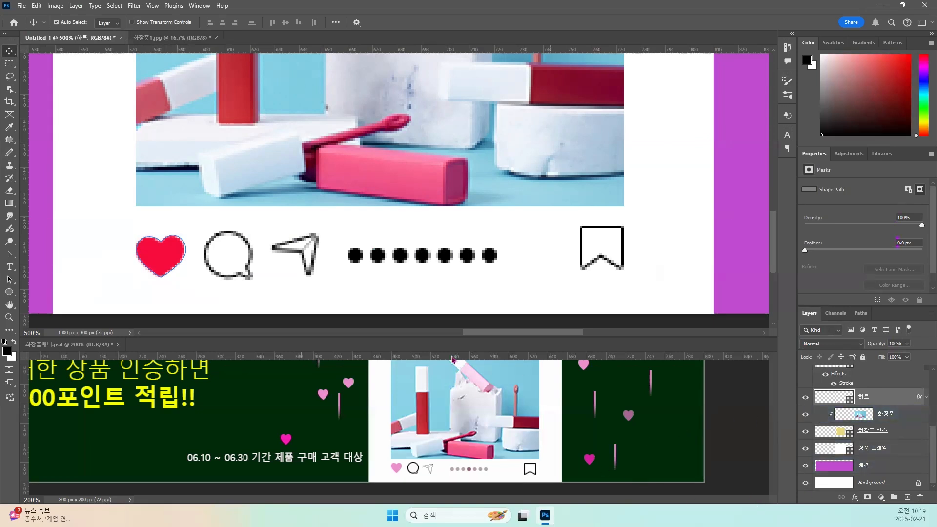
Lock the purple 배경 layer and the white 상품 프레임 layer completely.
{"action": "key", "text": "ctrl+minus"}
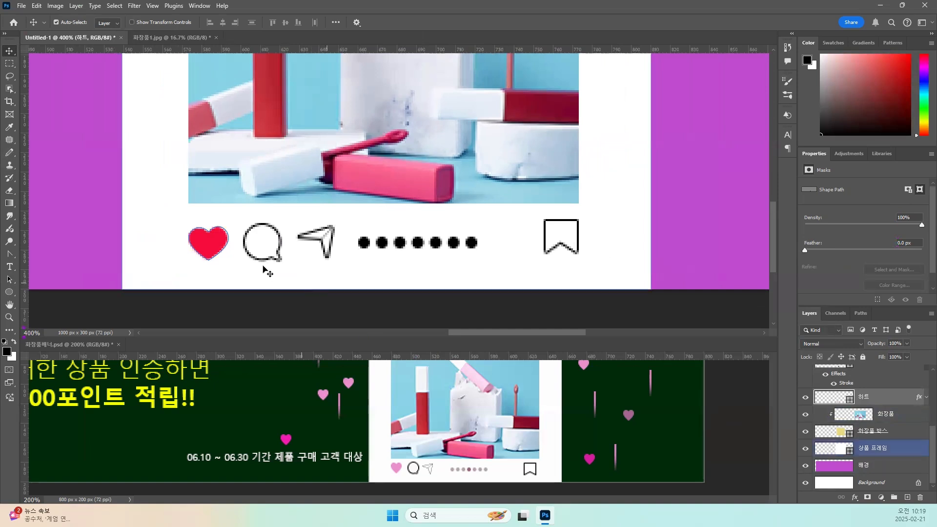
{"action": "left_click", "coordinate": [93, 234]}
{"action": "left_click", "coordinate": [89, 234]}
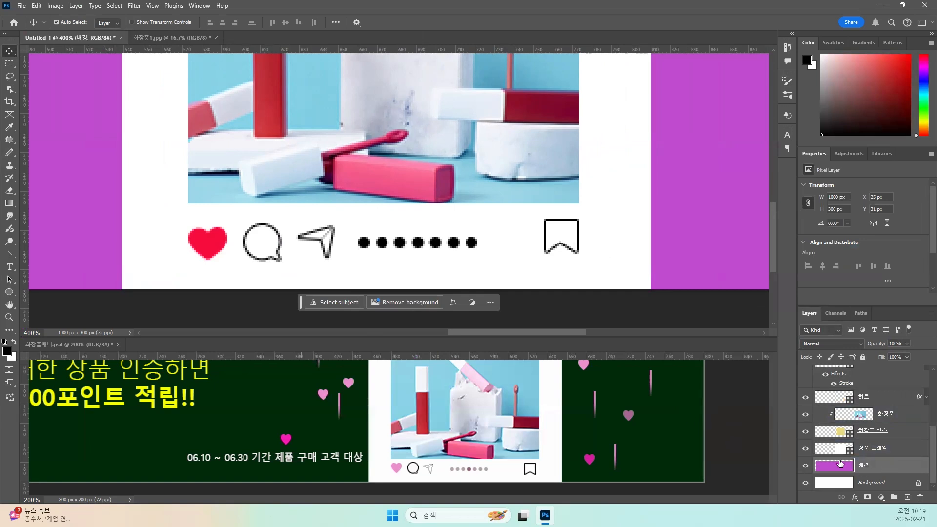
{"action": "left_click", "coordinate": [863, 358]}
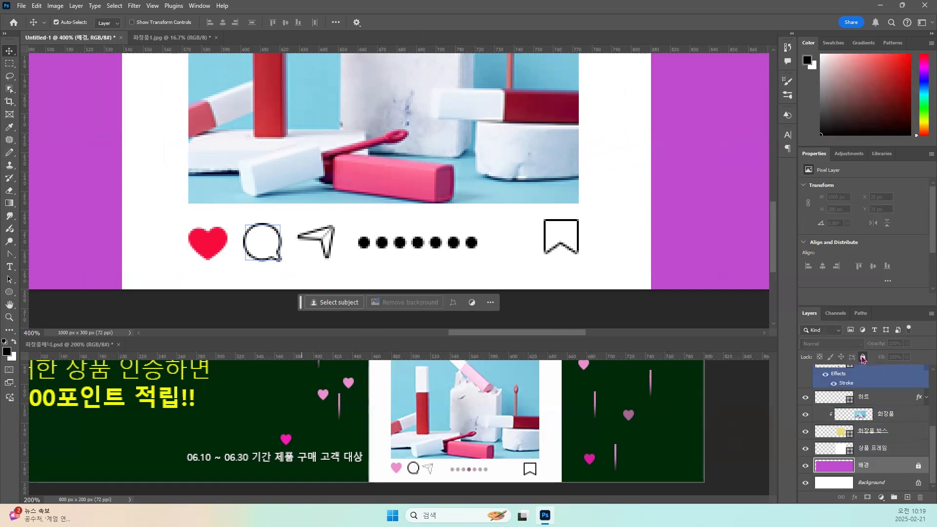
{"action": "left_click", "coordinate": [163, 244]}
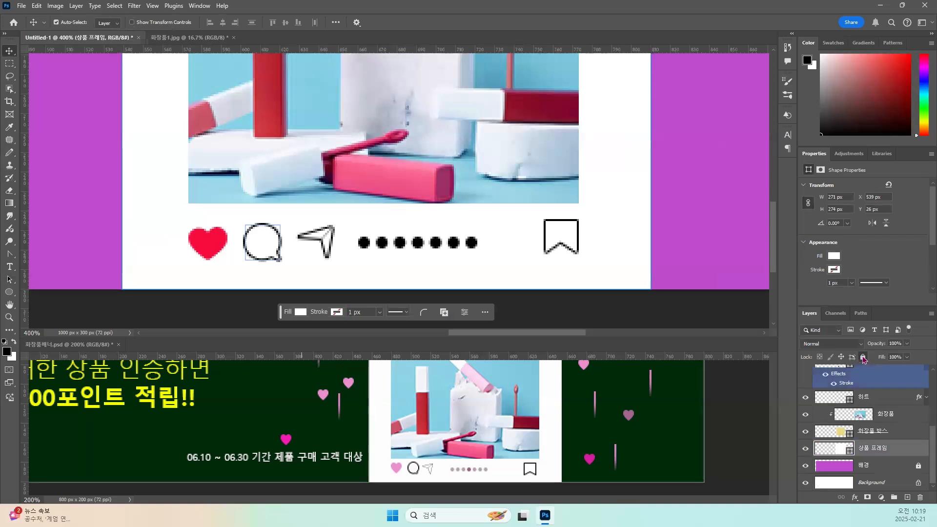
{"action": "left_click", "coordinate": [863, 358]}
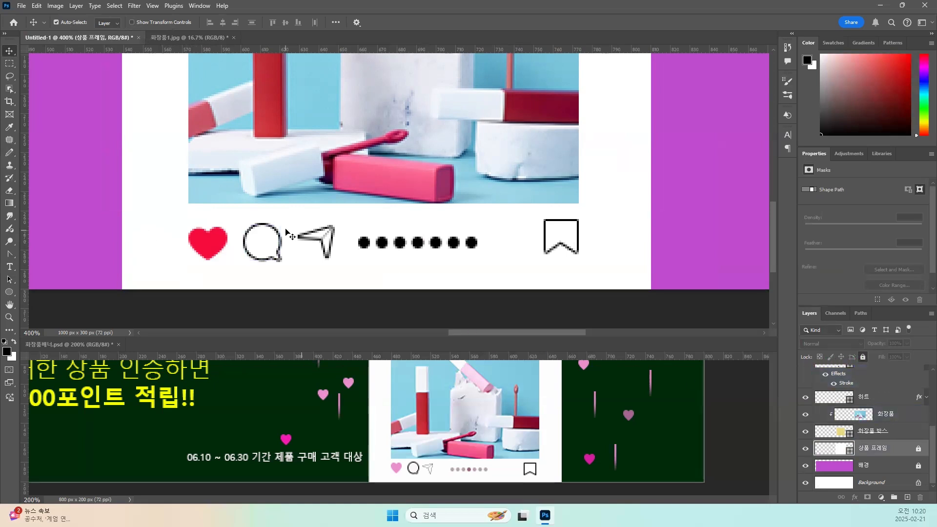
Select the heart, bubble, plane, dot row and bookmark together, align them on their vertical centres, and deselect them.
{"action": "left_click_drag", "start_coordinate": [171, 213], "coordinate": [590, 277]}
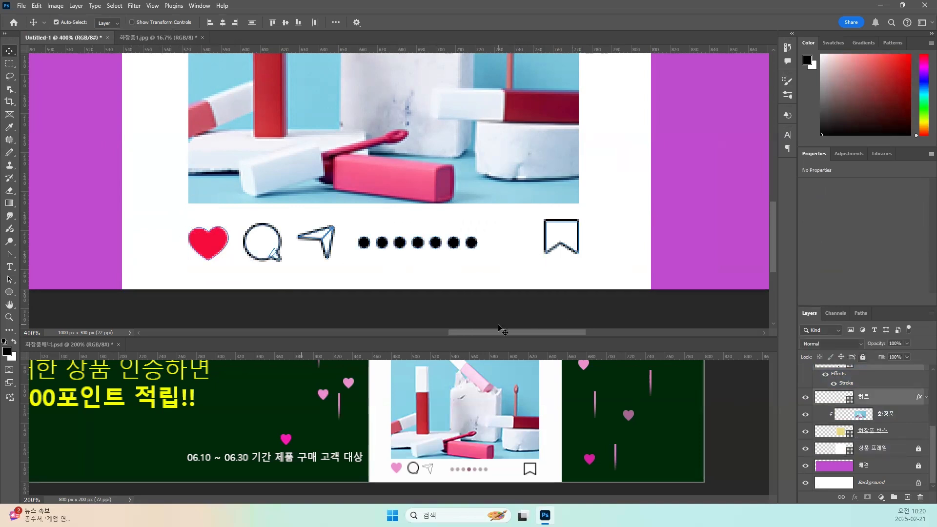
{"action": "scroll", "coordinate": [408, 264], "scroll_direction": "up", "scroll_amount": 2}
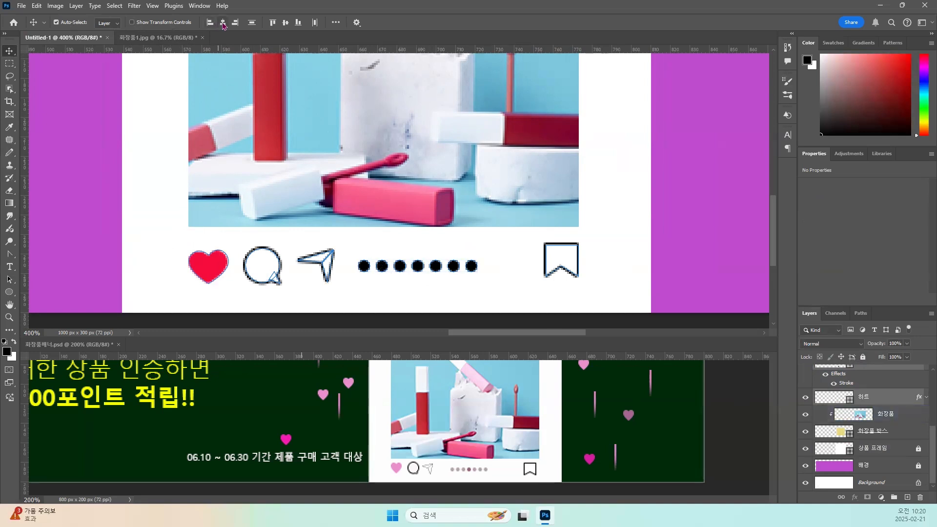
{"action": "left_click", "coordinate": [287, 25]}
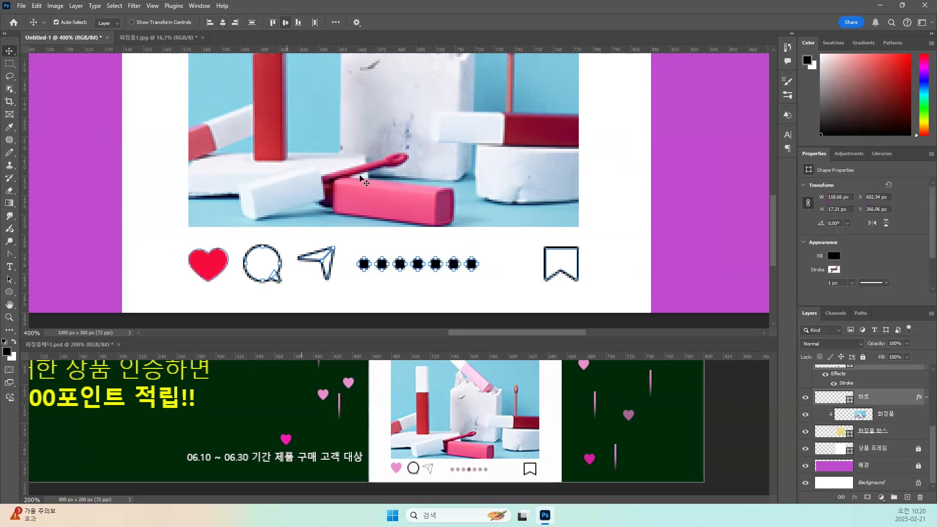
{"action": "left_click", "coordinate": [610, 265]}
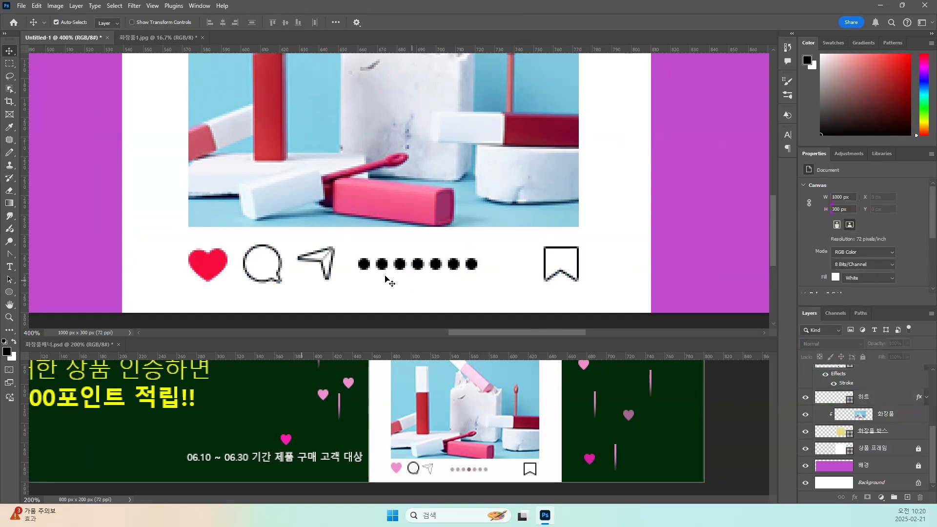
Recolour the whole row of seven dots on the 도트 layer in golden yellow #d8a23a.
{"action": "left_click", "coordinate": [418, 269]}
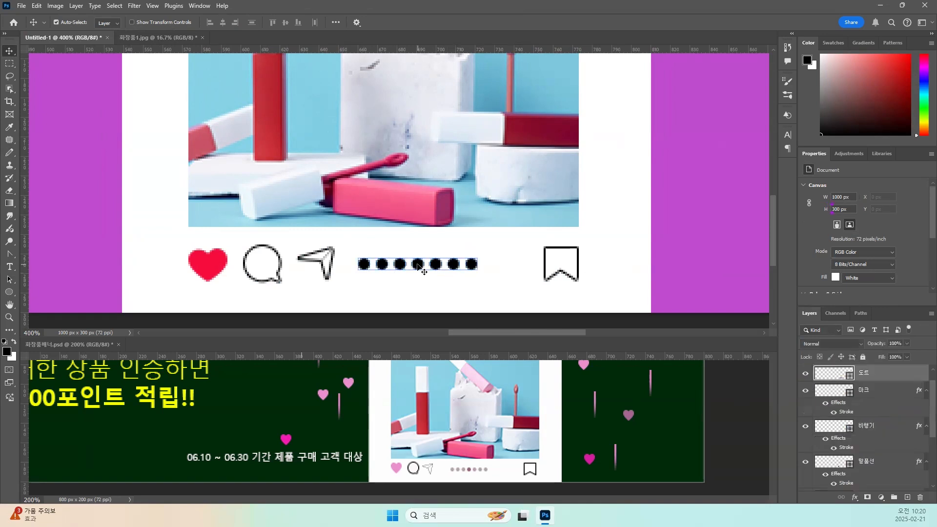
{"action": "left_click", "coordinate": [829, 377]}
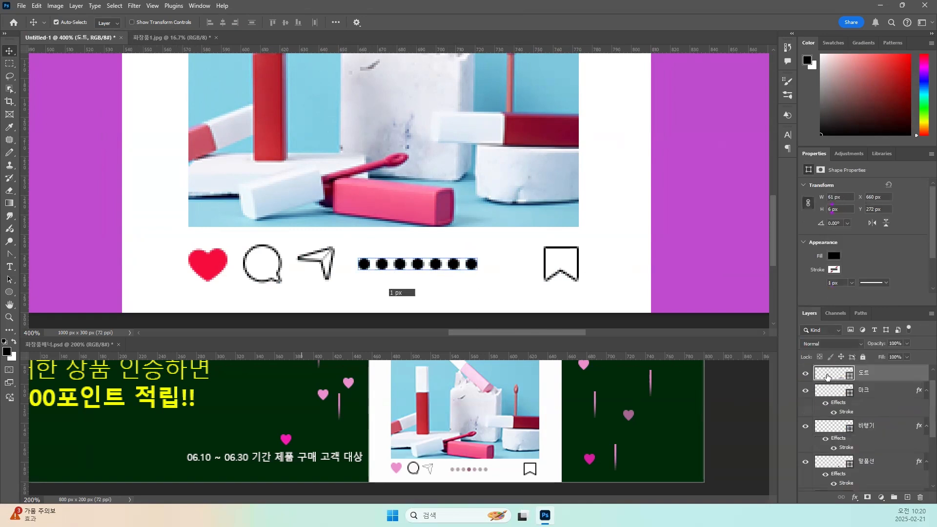
{"action": "double_click", "coordinate": [828, 378]}
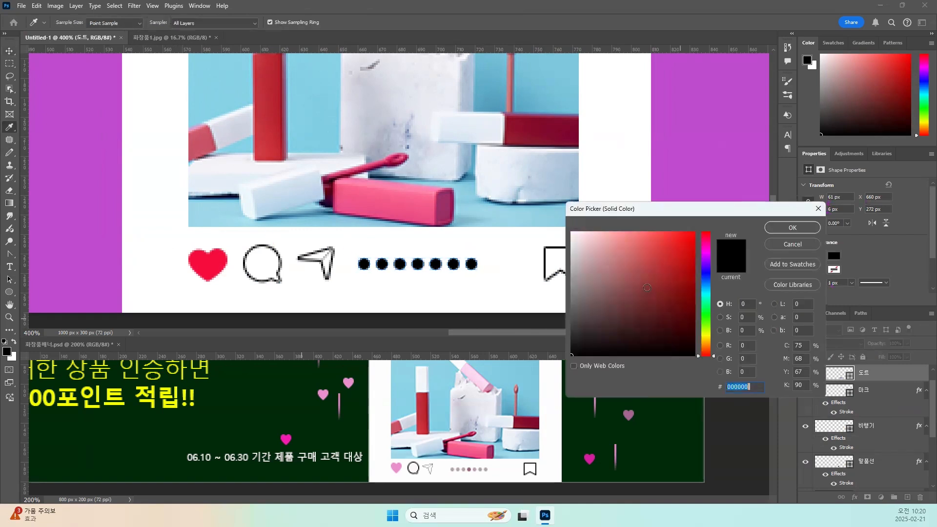
{"action": "left_click", "coordinate": [706, 342]}
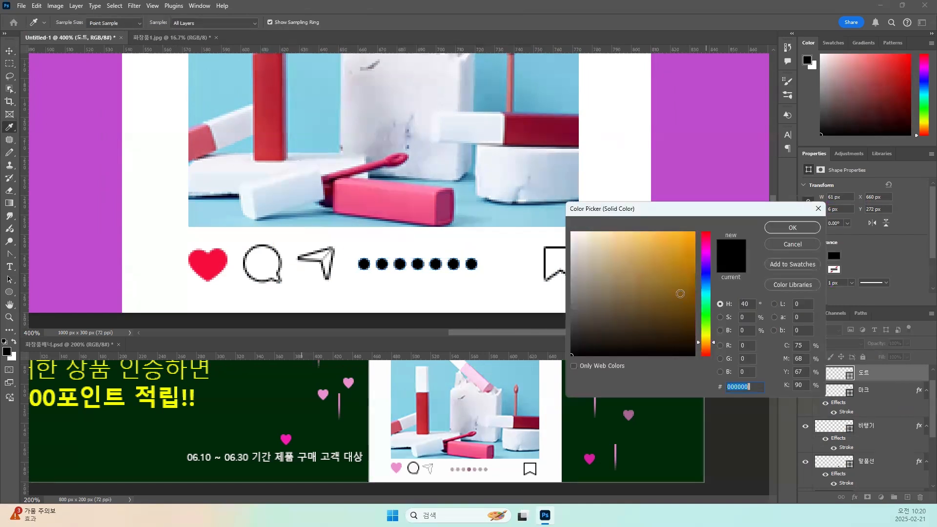
{"action": "left_click", "coordinate": [659, 243]}
{"action": "left_click_drag", "start_coordinate": [659, 243], "coordinate": [663, 251]}
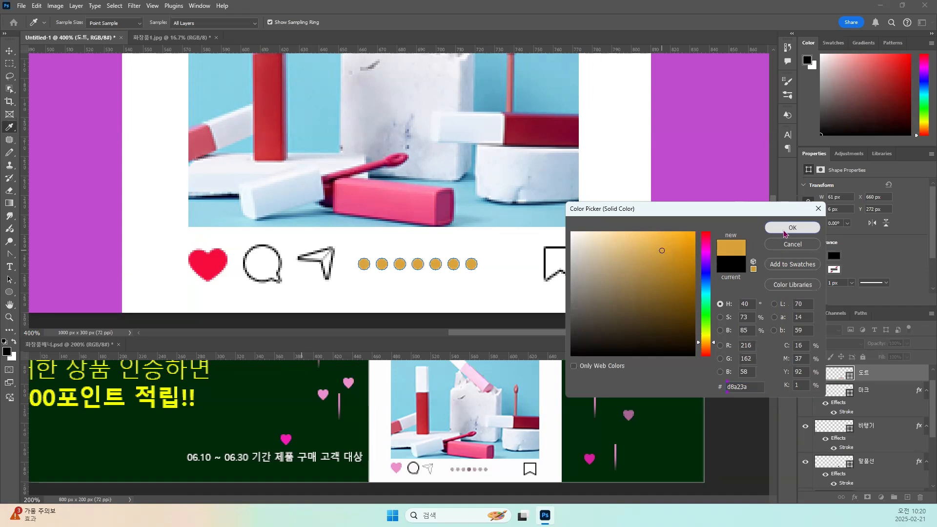
{"action": "left_click", "coordinate": [785, 230]}
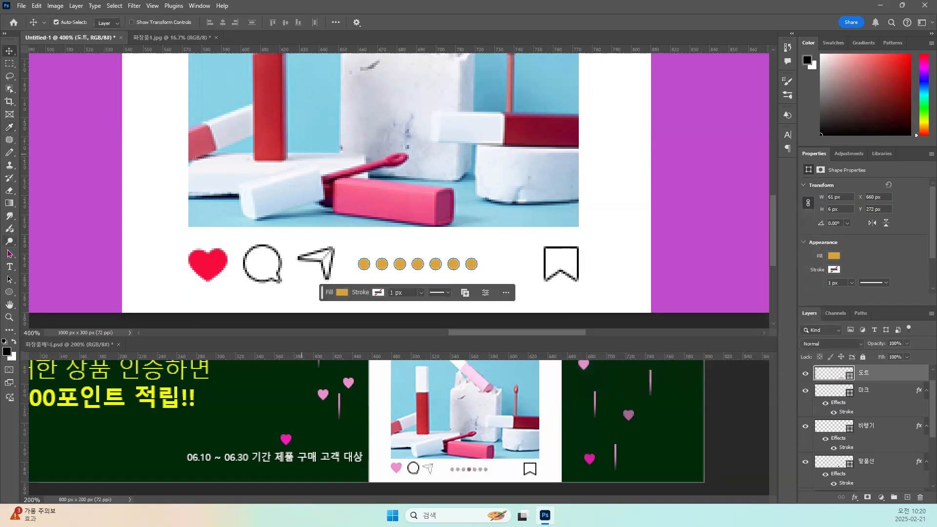
Try to recolour only the fifth dot of the row in dark gold #8f691f, and undo the fill change.
{"action": "left_click", "coordinate": [9, 279]}
{"action": "right_click", "coordinate": [10, 281]}
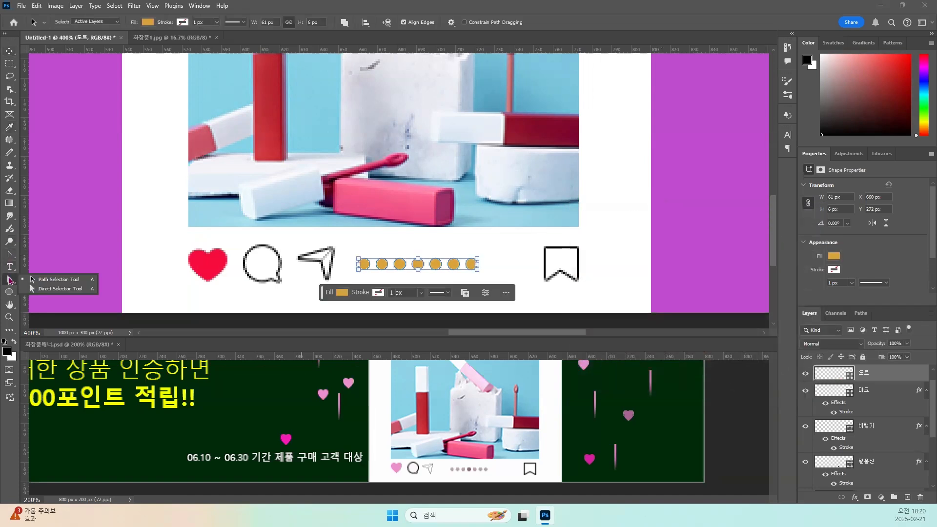
{"action": "left_click", "coordinate": [76, 292]}
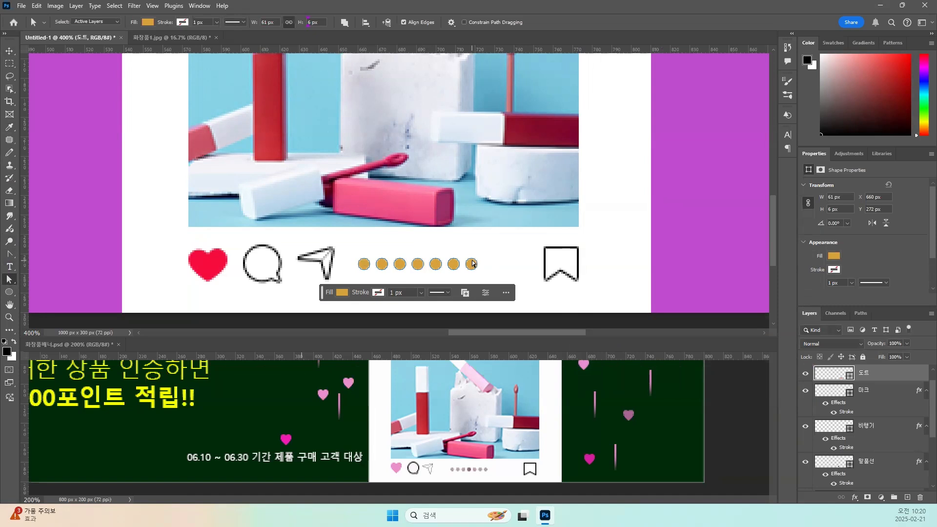
{"action": "left_click", "coordinate": [435, 264]}
{"action": "right_click", "coordinate": [10, 280]}
{"action": "left_click", "coordinate": [47, 281]}
{"action": "left_click", "coordinate": [432, 237]}
{"action": "left_click_drag", "start_coordinate": [428, 248], "coordinate": [442, 275]}
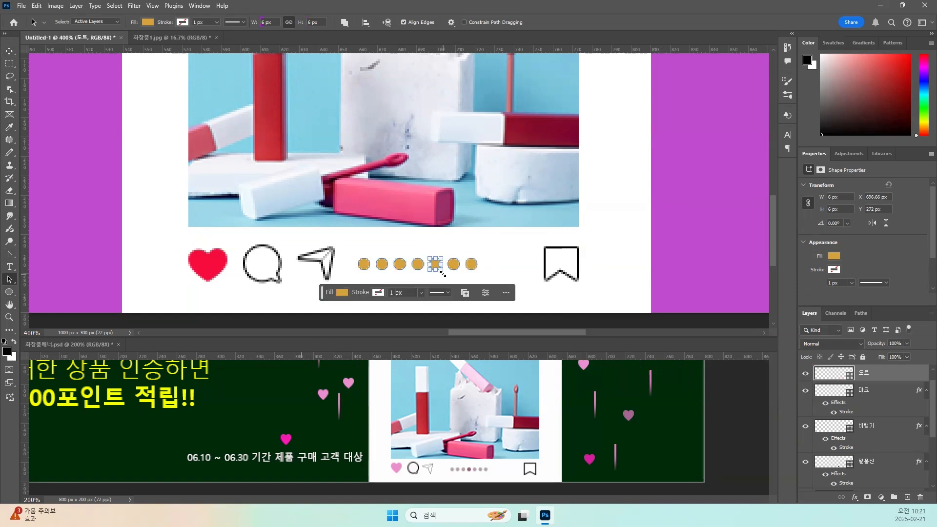
{"action": "left_click", "coordinate": [148, 22]}
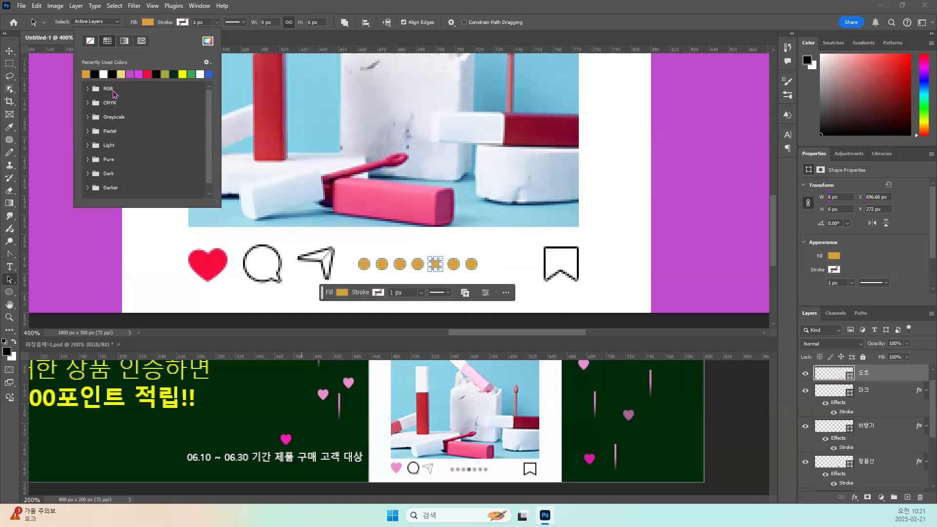
{"action": "left_click", "coordinate": [208, 42]}
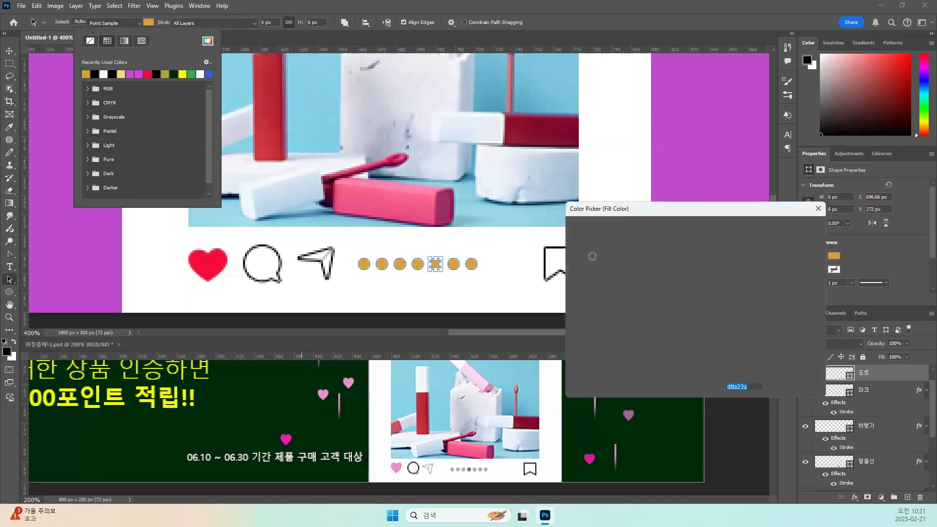
{"action": "left_click", "coordinate": [669, 286]}
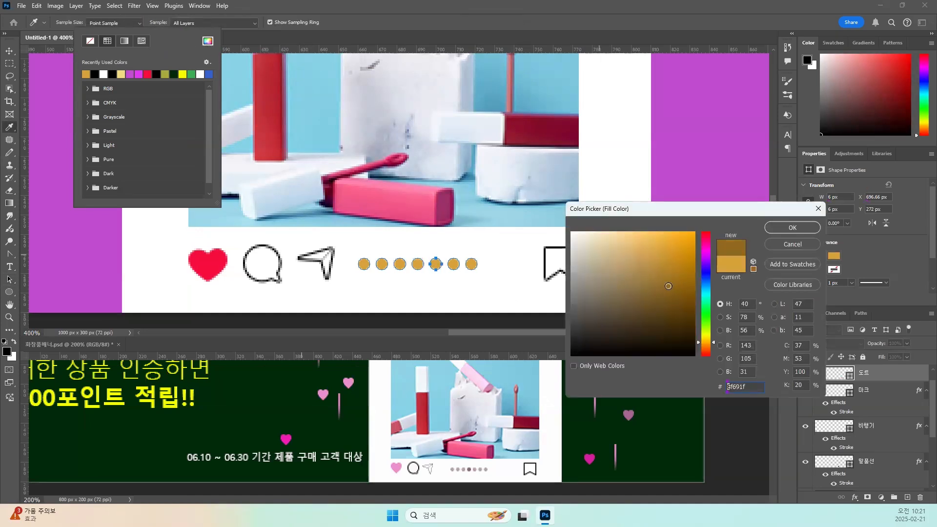
{"action": "left_click", "coordinate": [802, 233]}
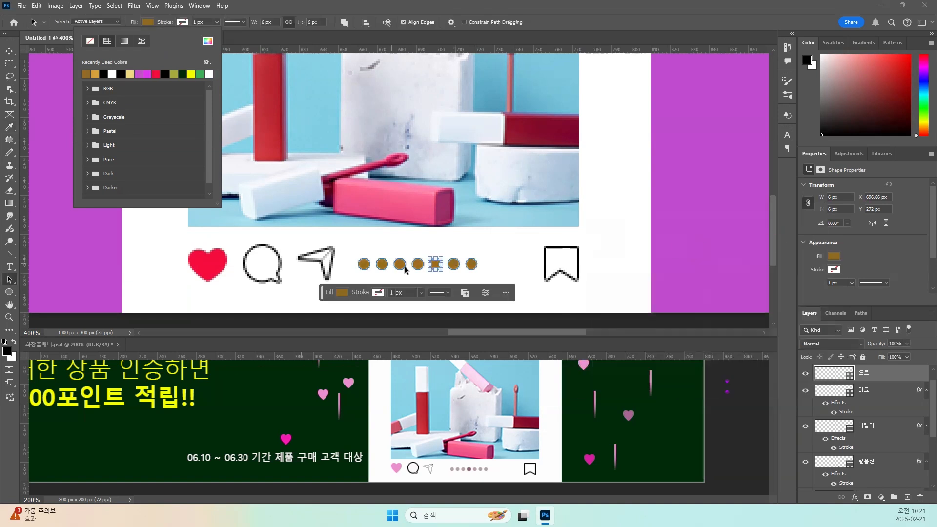
{"action": "left_click", "coordinate": [472, 272]}
{"action": "key", "text": "ctrl+z"}
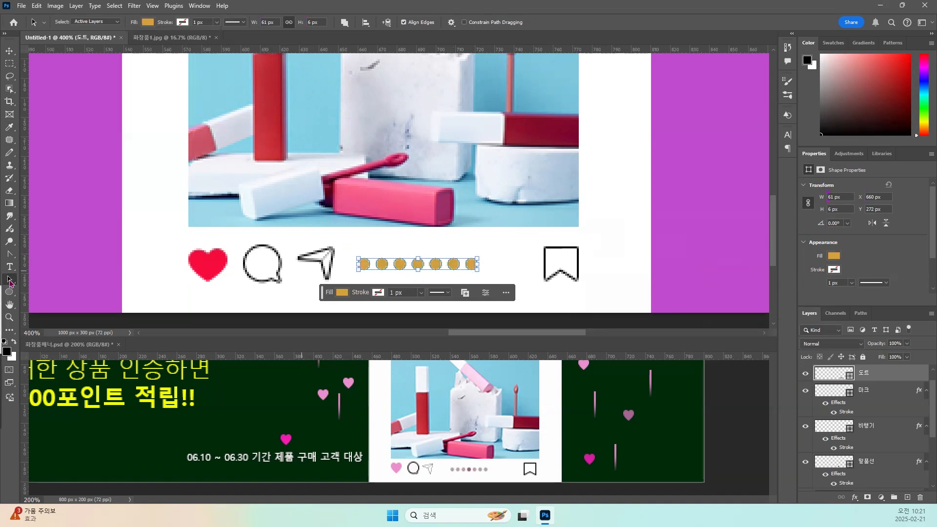
Duplicate only the middle dot of the row onto its own layer and name that layer 활성도트.
{"action": "left_click", "coordinate": [411, 244]}
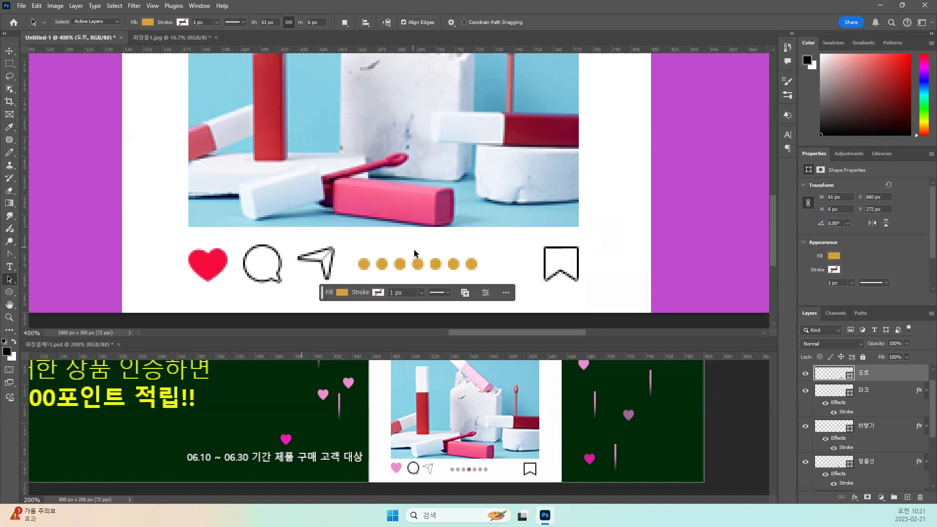
{"action": "left_click_drag", "start_coordinate": [413, 251], "coordinate": [427, 274]}
{"action": "key", "text": "ctrl+j"}
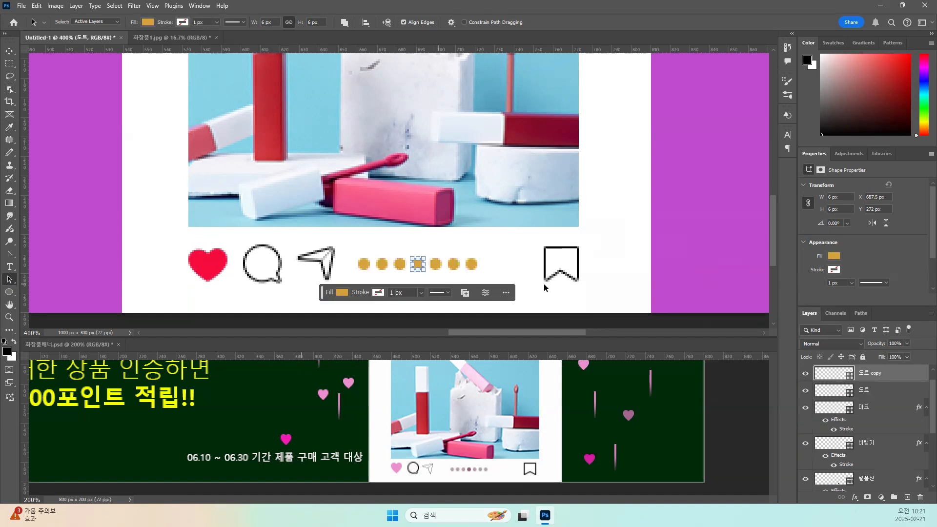
{"action": "double_click", "coordinate": [873, 374]}
{"action": "type", "text": "ㄷ"}
{"action": "key", "text": "BackSpace"}
{"action": "type", "text": "허ㅣㄹ상"}
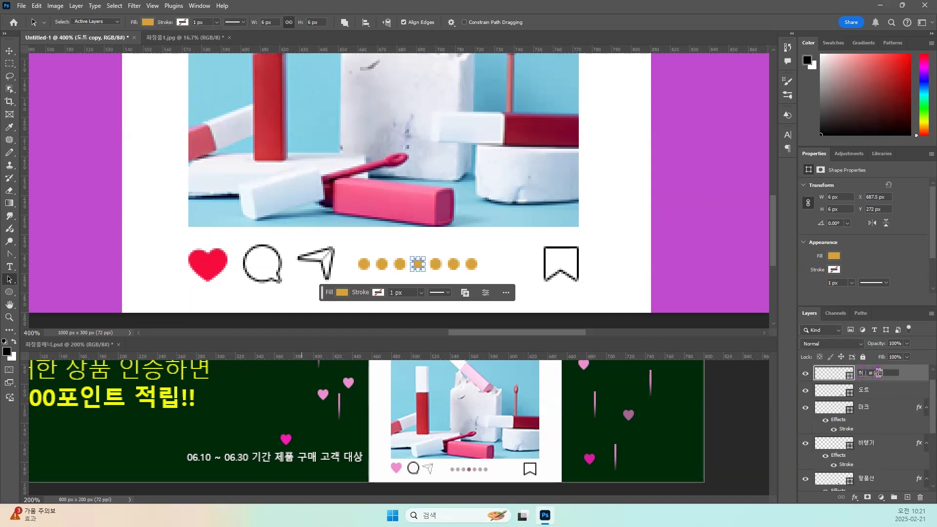
{"action": "key", "text": "BackSpace"}
{"action": "type", "text": "활성도트"}
{"action": "key", "text": "Return"}
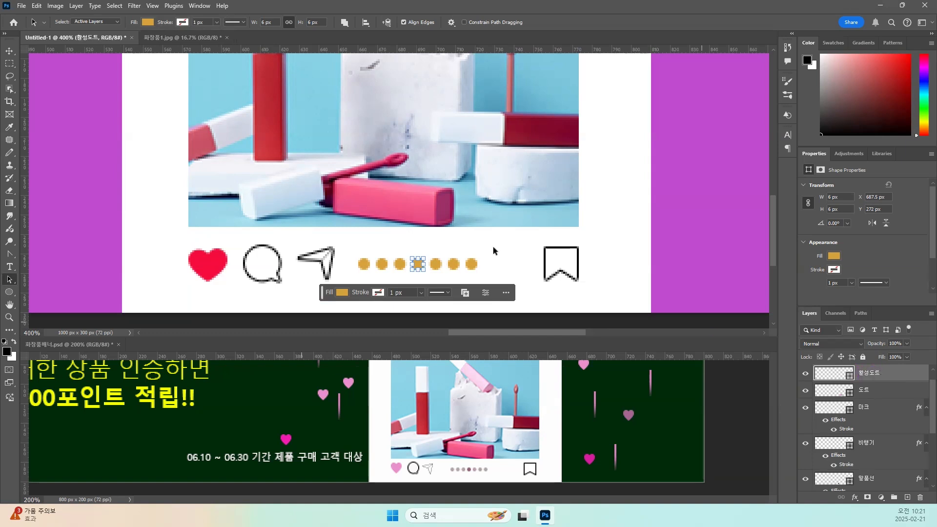
Apply a Color Overlay in dark brown #805b13 to the 활성도트 layer.
{"action": "left_click", "coordinate": [147, 22]}
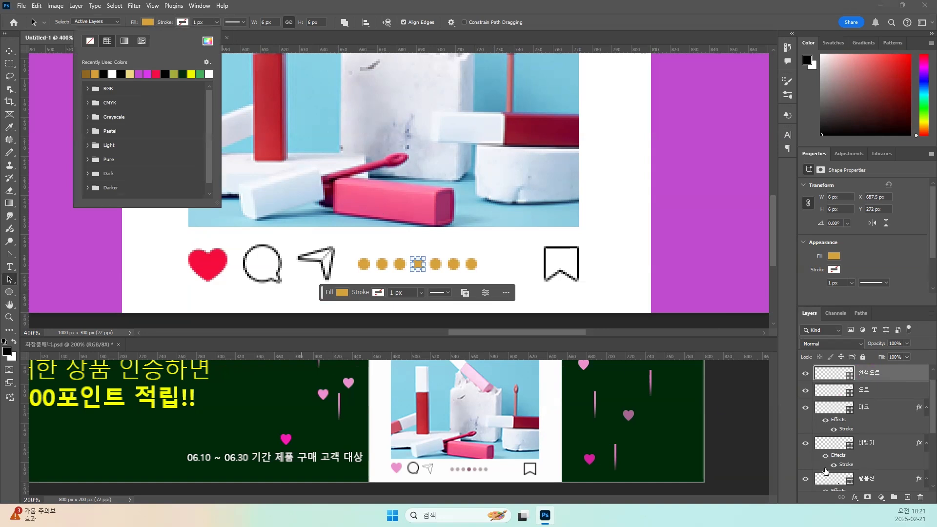
{"action": "left_click", "coordinate": [855, 498]}
{"action": "left_click", "coordinate": [856, 498]}
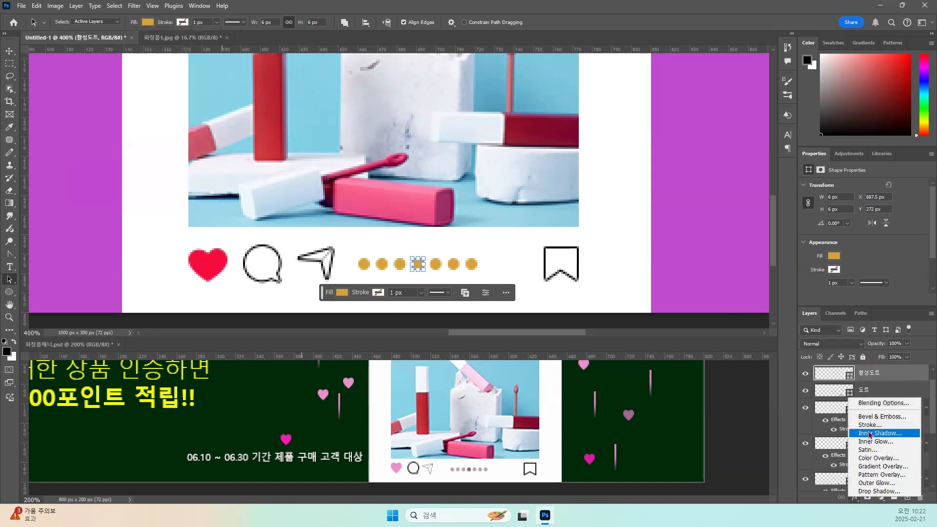
{"action": "left_click", "coordinate": [874, 459]}
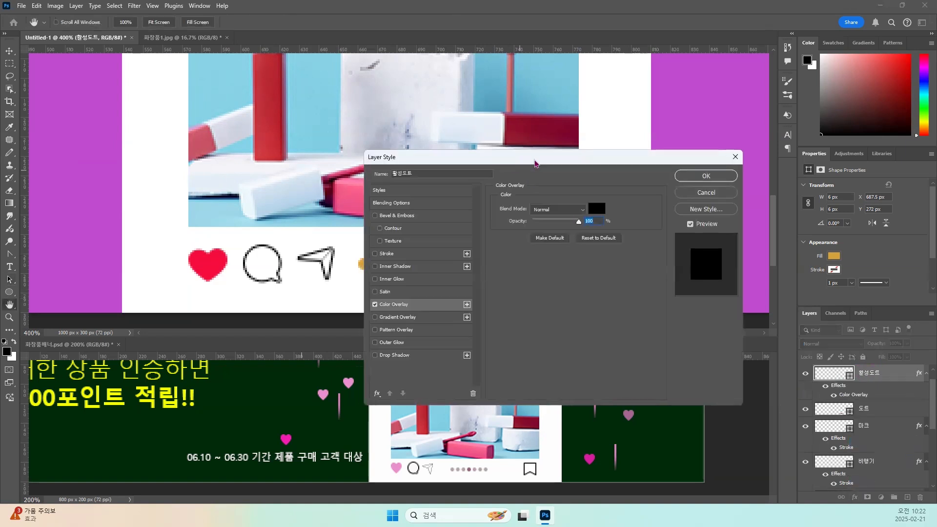
{"action": "left_click_drag", "start_coordinate": [535, 163], "coordinate": [694, 172]}
{"action": "left_click", "coordinate": [755, 217]}
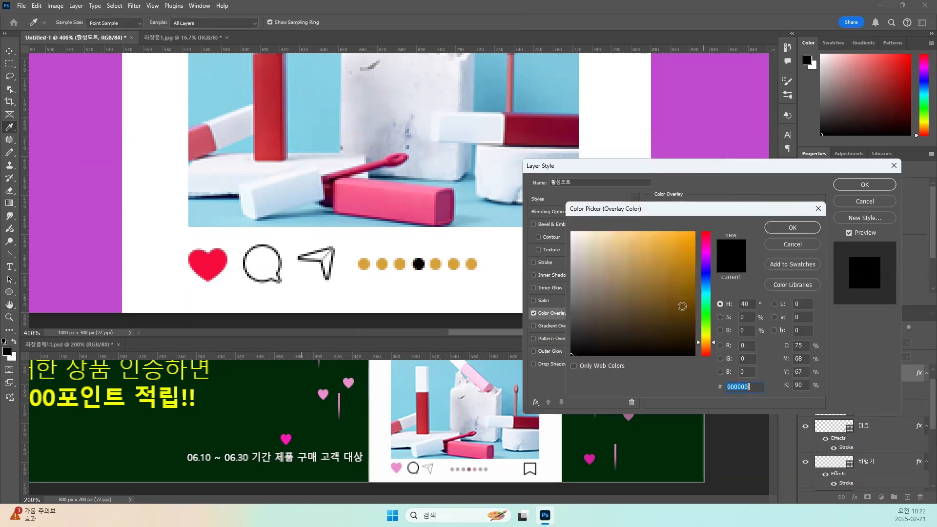
{"action": "left_click", "coordinate": [677, 293]}
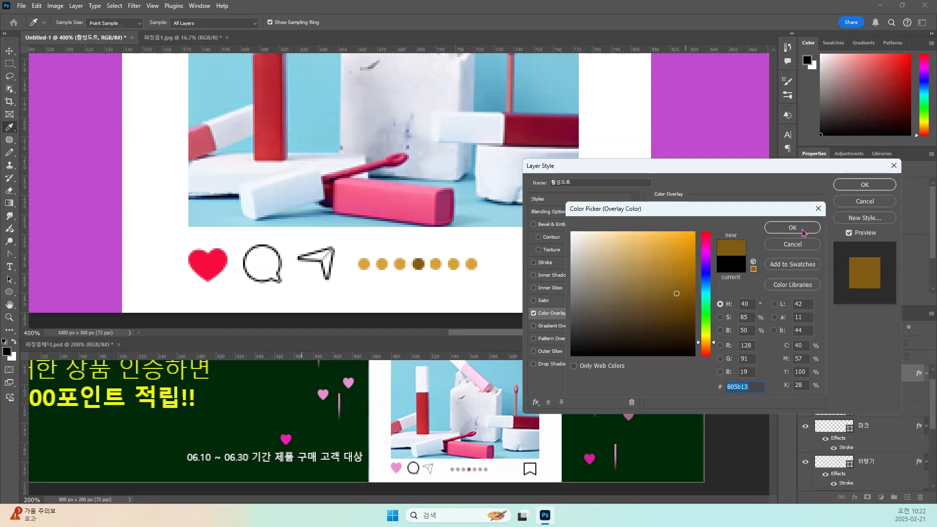
{"action": "key", "text": "Return"}
{"action": "key", "text": "space"}
{"action": "left_click", "coordinate": [863, 188]}
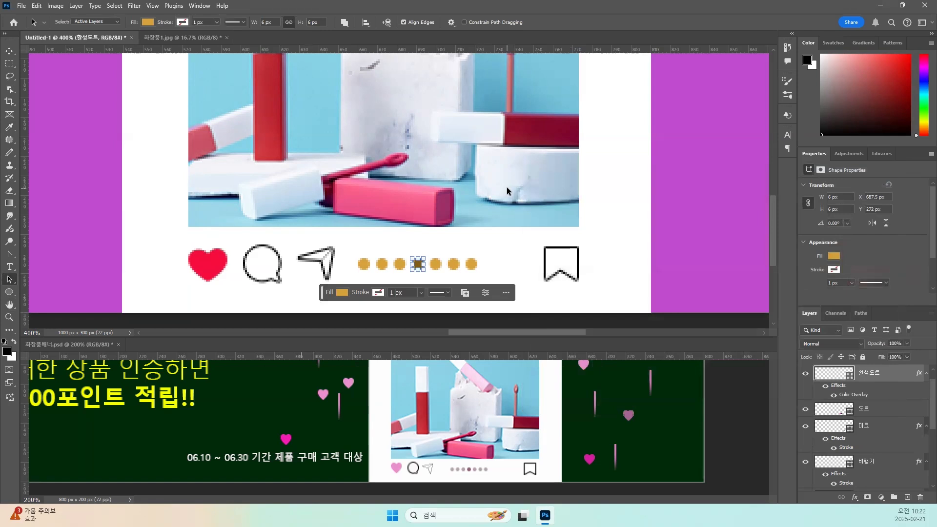
Unlock the purple 배경 layer and move it to X 0 px, Y 0 px so it covers the whole canvas.
{"action": "key", "text": "ctrl+minus"}
{"action": "key", "text": "ctrl+minus"}
{"action": "key", "text": "ctrl+minus"}
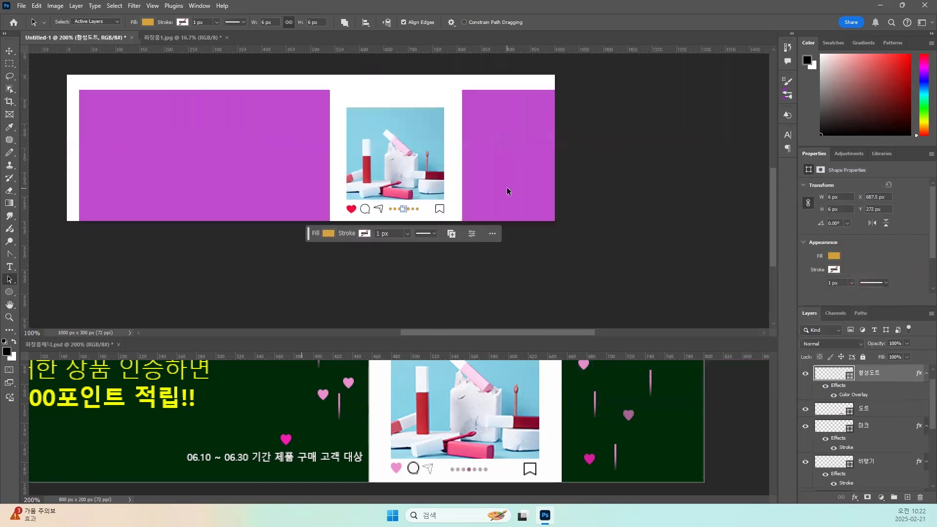
{"action": "left_click_drag", "start_coordinate": [281, 177], "coordinate": [306, 228]}
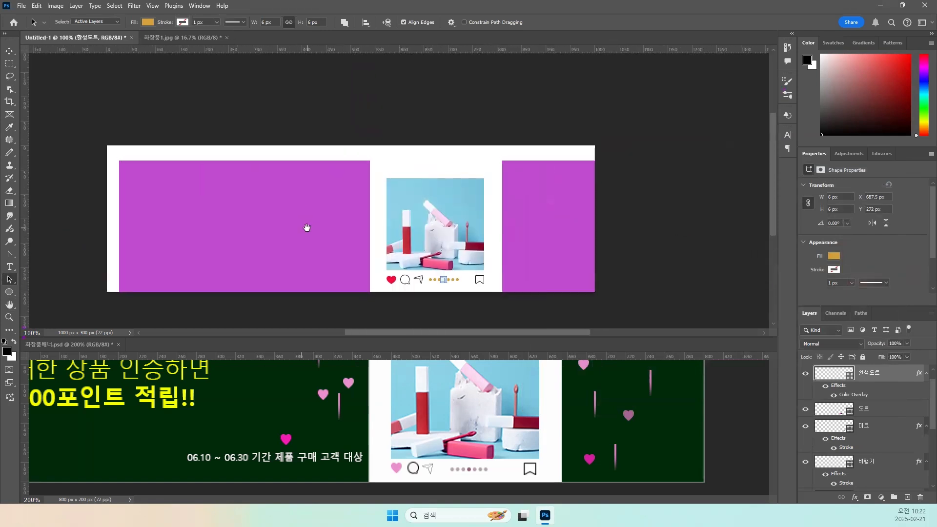
{"action": "scroll", "coordinate": [848, 415], "scroll_direction": "down", "scroll_amount": 3}
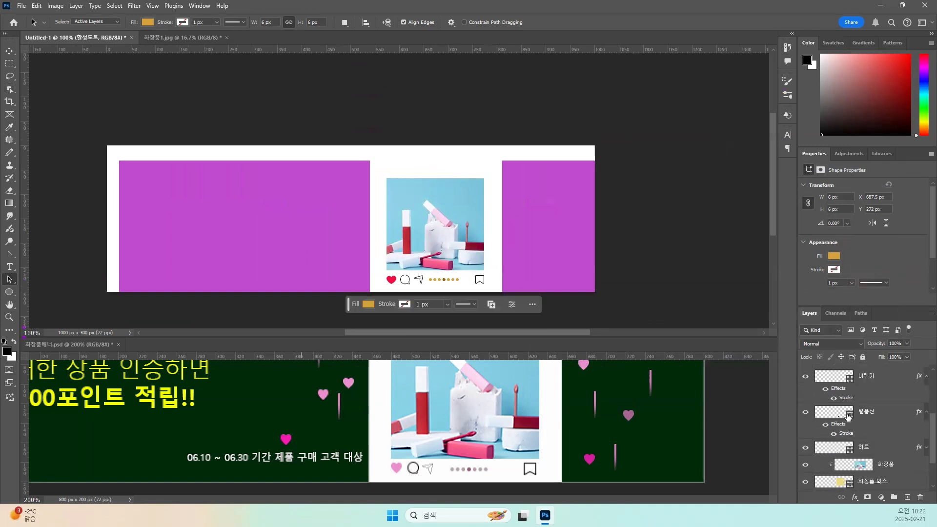
{"action": "scroll", "coordinate": [848, 415], "scroll_direction": "down", "scroll_amount": 2}
{"action": "left_click", "coordinate": [844, 466]}
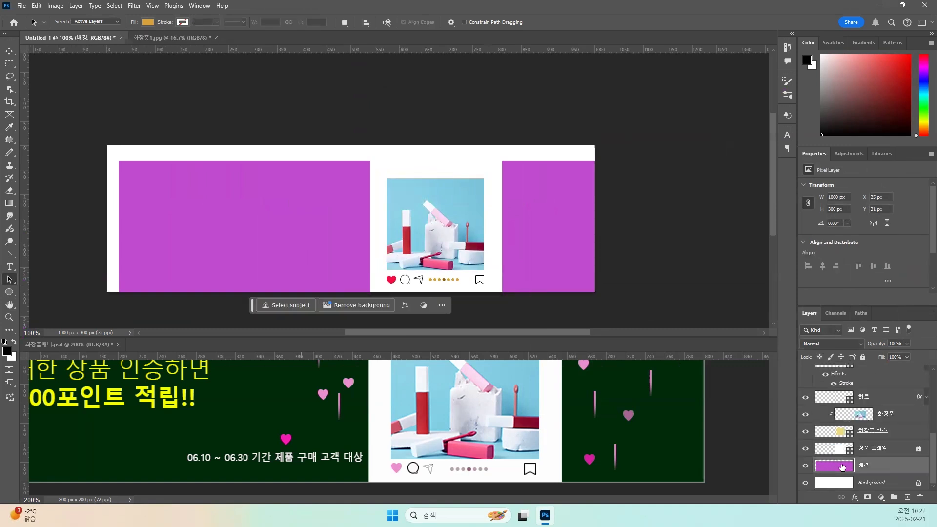
{"action": "left_click", "coordinate": [8, 51]}
{"action": "left_click_drag", "start_coordinate": [187, 203], "coordinate": [174, 188]}
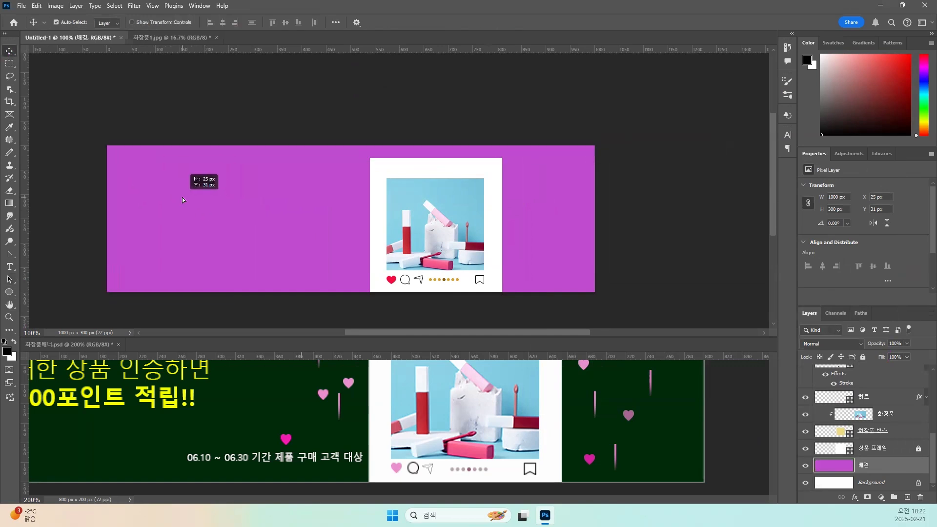
{"action": "left_click", "coordinate": [438, 257]}
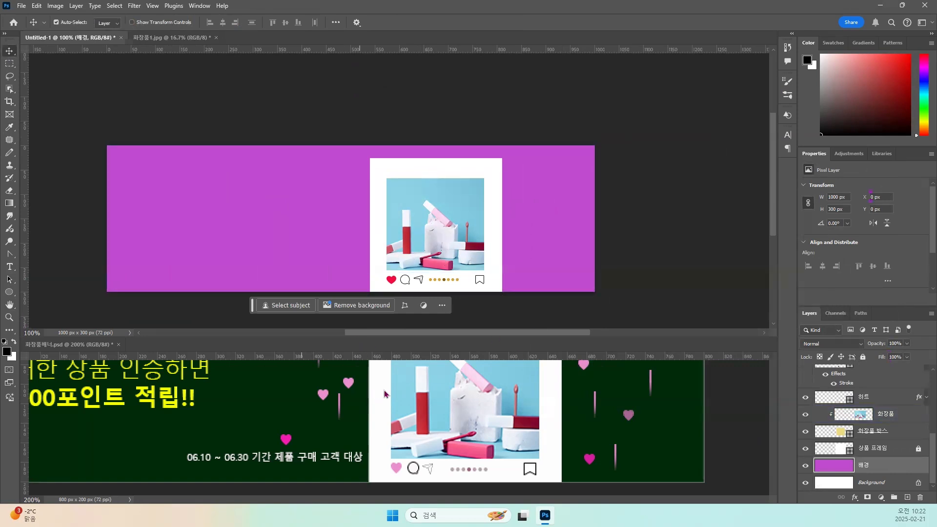
Lock the repositioned purple 배경 layer completely again.
{"action": "left_click", "coordinate": [404, 391]}
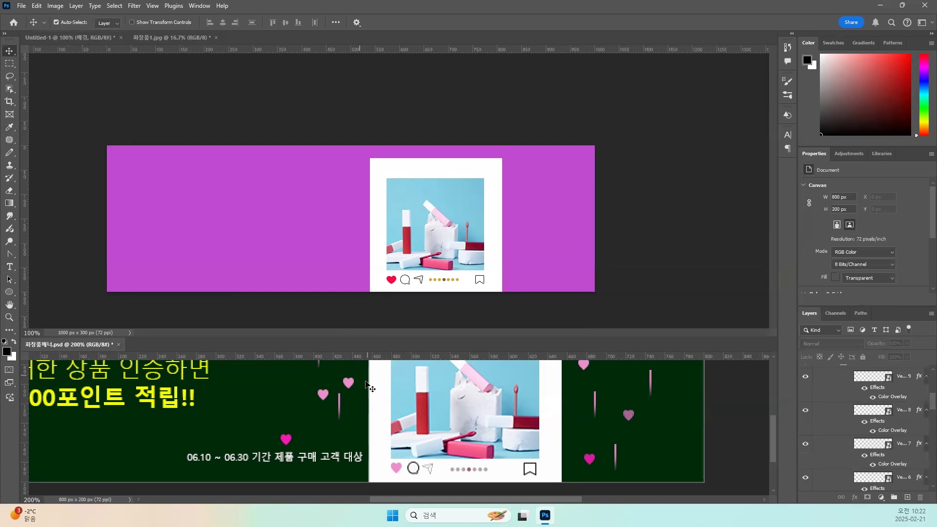
{"action": "key", "text": "ctrl+minus"}
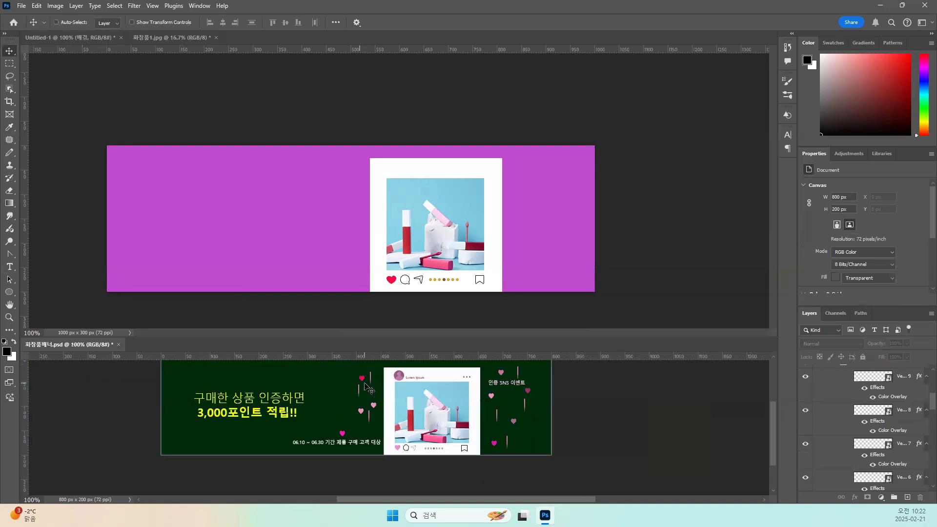
{"action": "left_click_drag", "start_coordinate": [340, 391], "coordinate": [345, 415]}
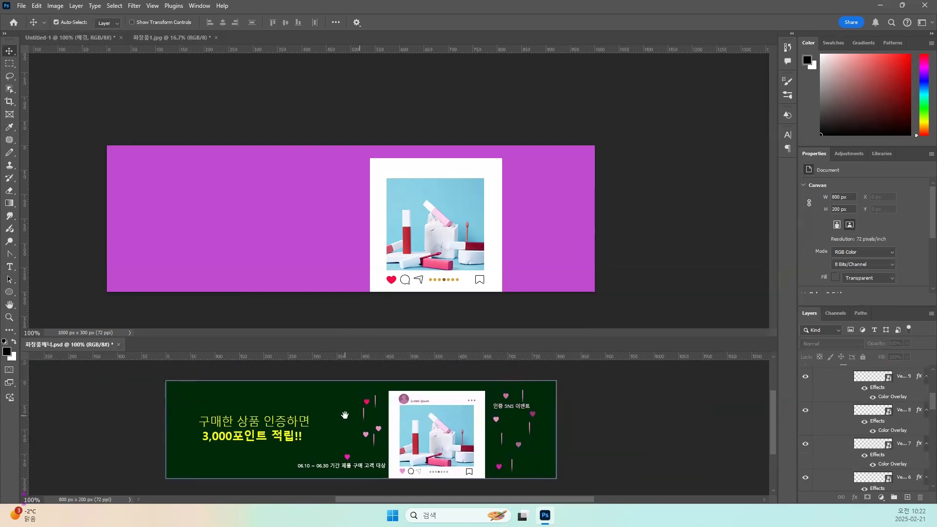
{"action": "left_click", "coordinate": [342, 225]}
{"action": "key", "text": "ctrl+plus"}
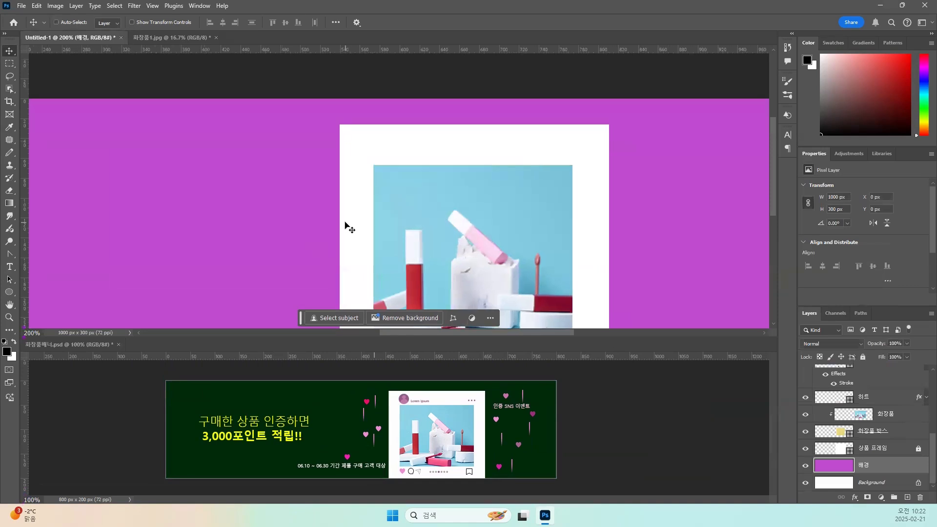
{"action": "key", "text": "ctrl+plus"}
{"action": "left_click_drag", "start_coordinate": [228, 188], "coordinate": [205, 213]}
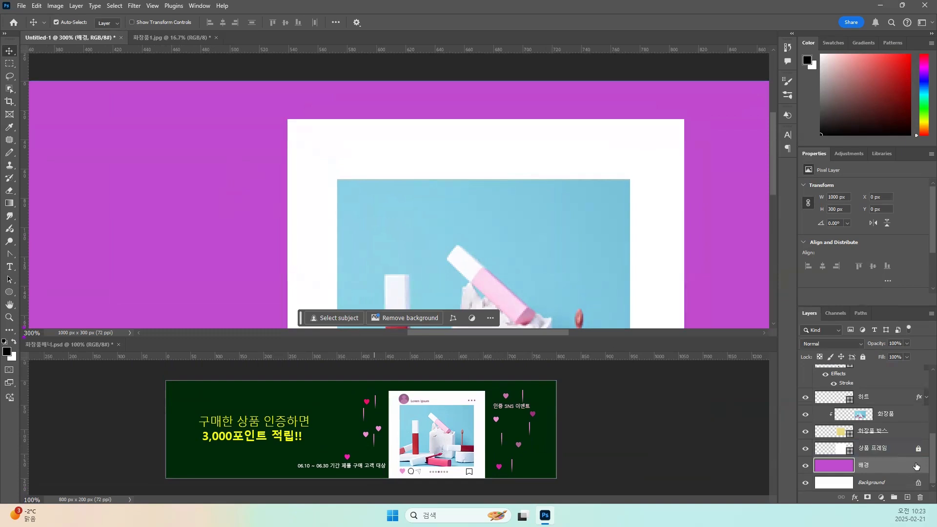
{"action": "left_click", "coordinate": [863, 357]}
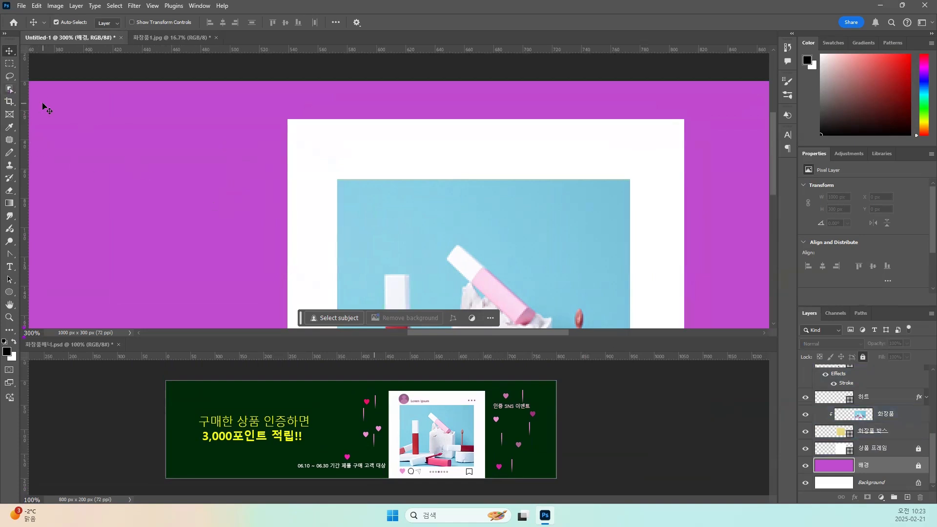
Draw a circle about 18 px wide on a new shape layer above 활성도트, over the purple area beside the frame.
{"action": "left_click", "coordinate": [10, 293]}
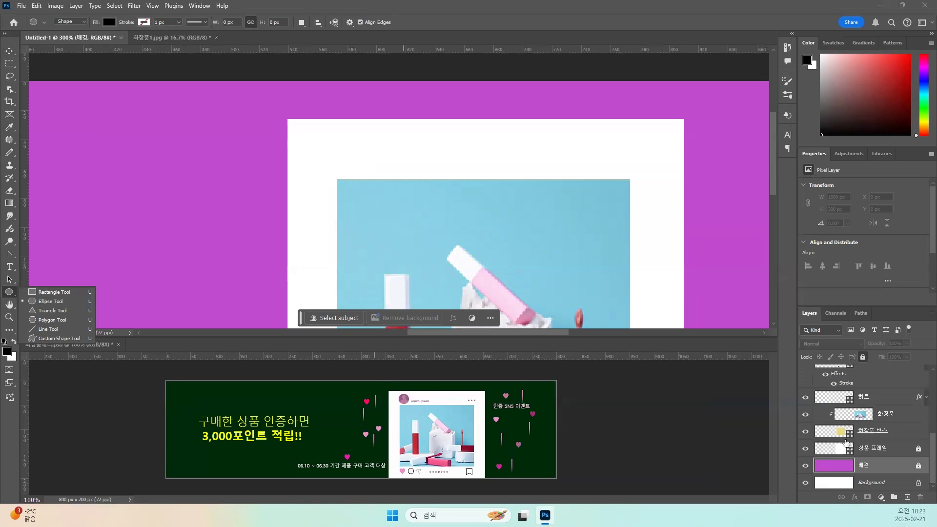
{"action": "scroll", "coordinate": [847, 439], "scroll_direction": "up", "scroll_amount": 5}
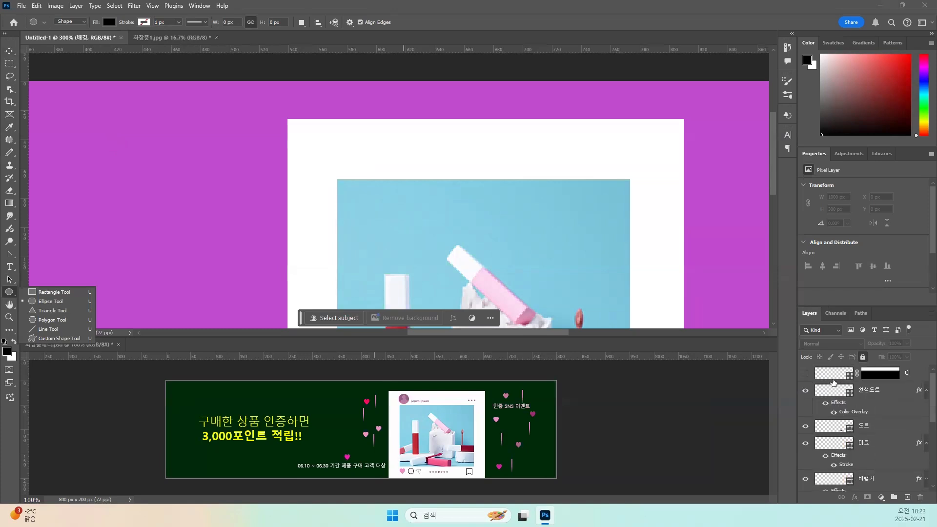
{"action": "left_click", "coordinate": [834, 390]}
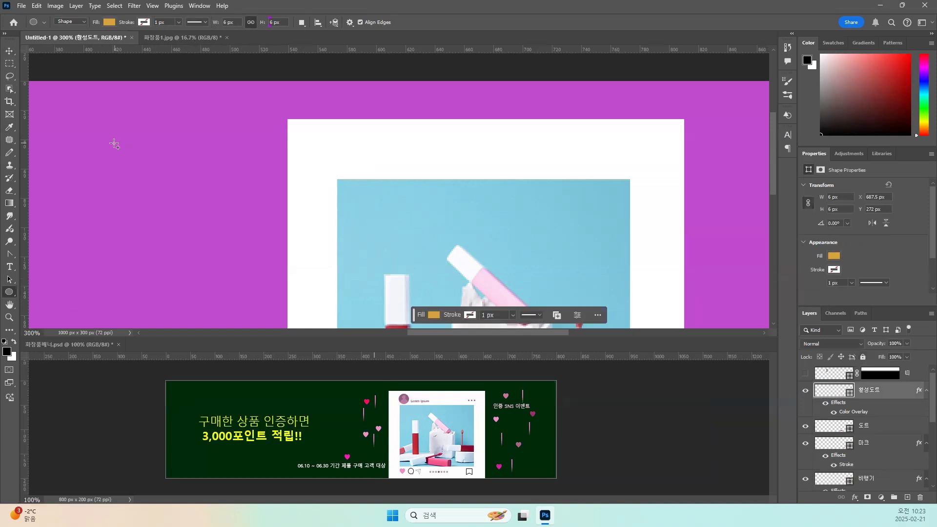
{"action": "left_click_drag", "start_coordinate": [105, 142], "coordinate": [132, 166]}
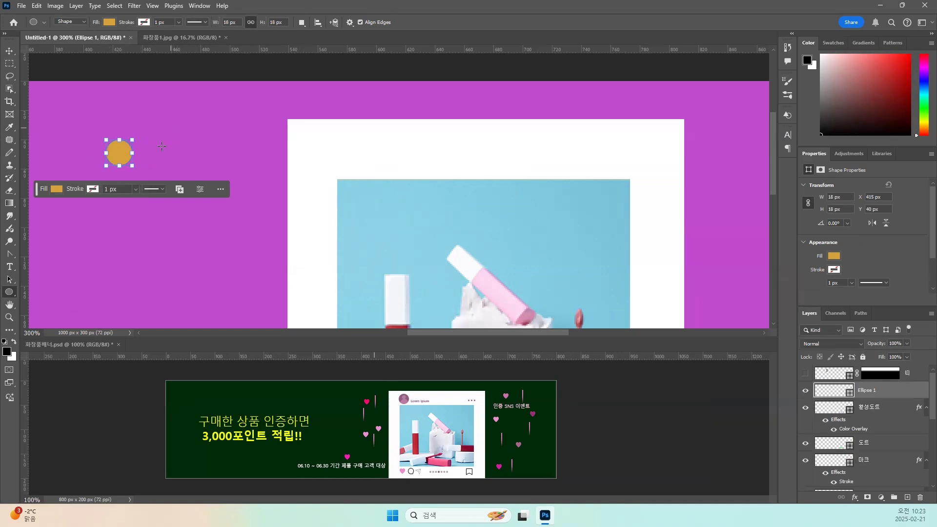
Add a circle about 45 px wide beneath the small one, using Combine Shapes to keep both in the same layer.
{"action": "left_click", "coordinate": [302, 22]}
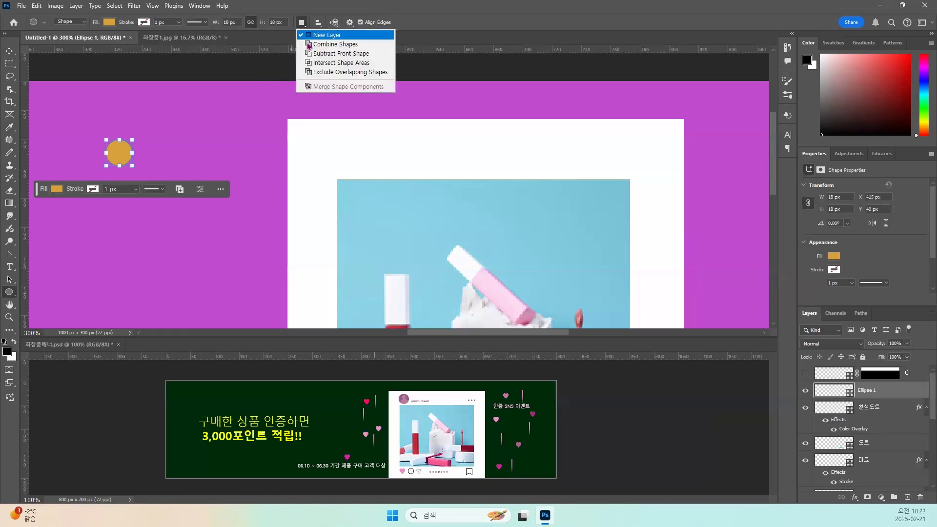
{"action": "left_click", "coordinate": [310, 45]}
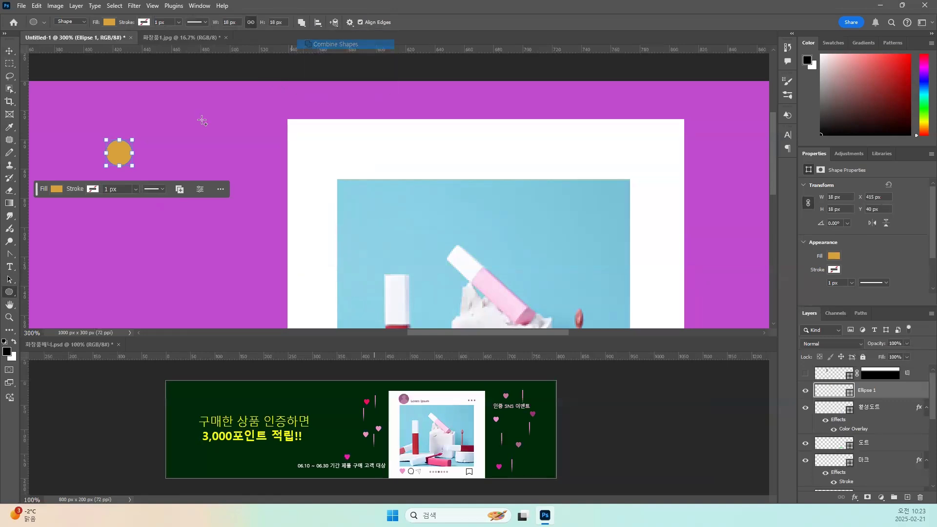
{"action": "mouse_move", "coordinate": [91, 174]}
{"action": "left_mouse_down"}
{"action": "mouse_move", "coordinate": [127, 216]}
{"action": "mouse_move", "coordinate": [168, 239]}
{"action": "left_mouse_up"}
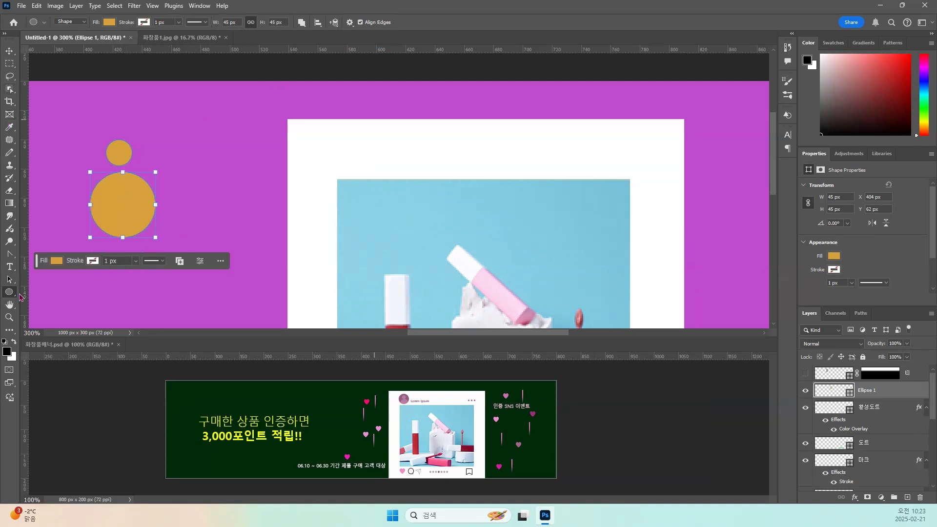
Move the large circle up to touch the small one and align both paths on their horizontal centers.
{"action": "left_click", "coordinate": [11, 280]}
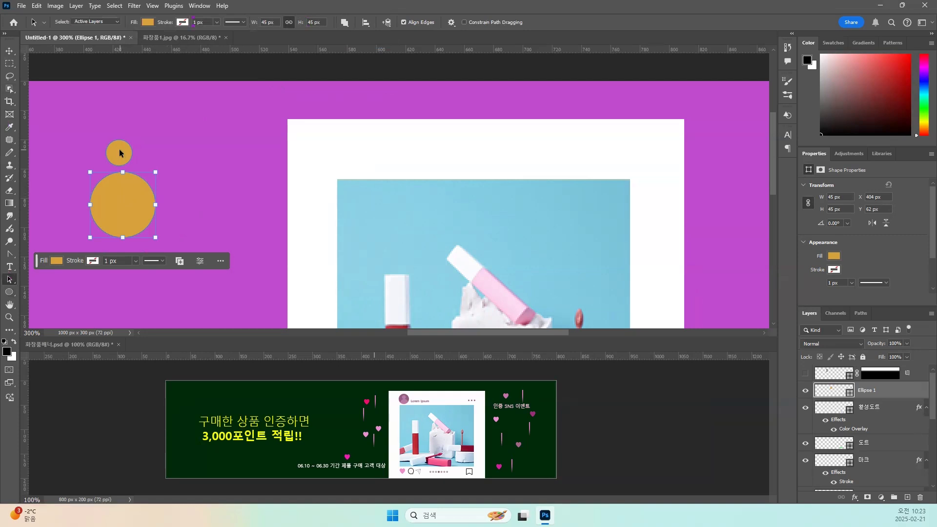
{"action": "left_click_drag", "start_coordinate": [123, 192], "coordinate": [122, 189]}
{"action": "left_click_drag", "start_coordinate": [101, 128], "coordinate": [141, 193]}
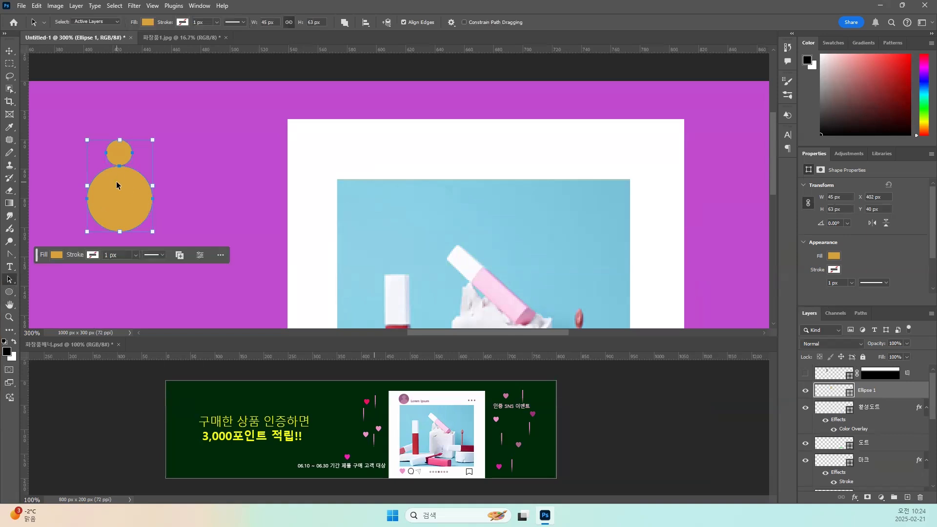
{"action": "left_click", "coordinate": [365, 23]}
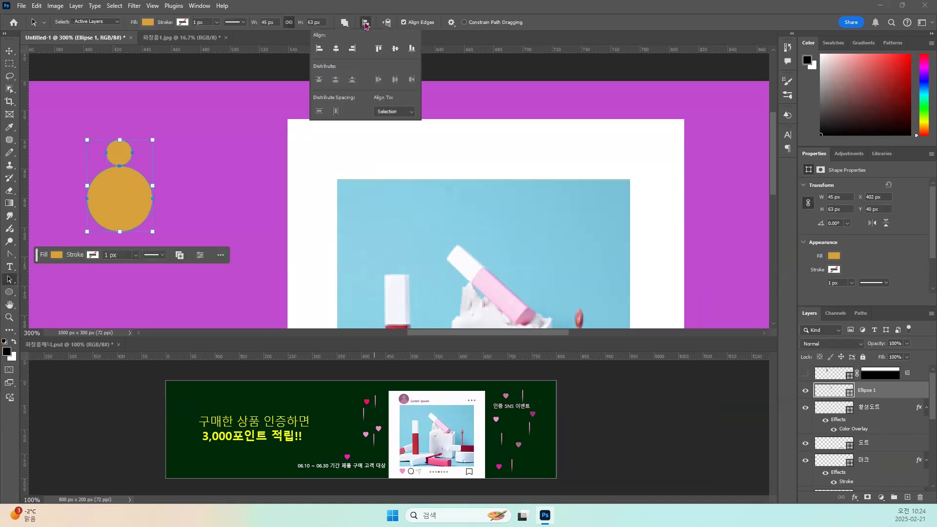
{"action": "left_click", "coordinate": [338, 50]}
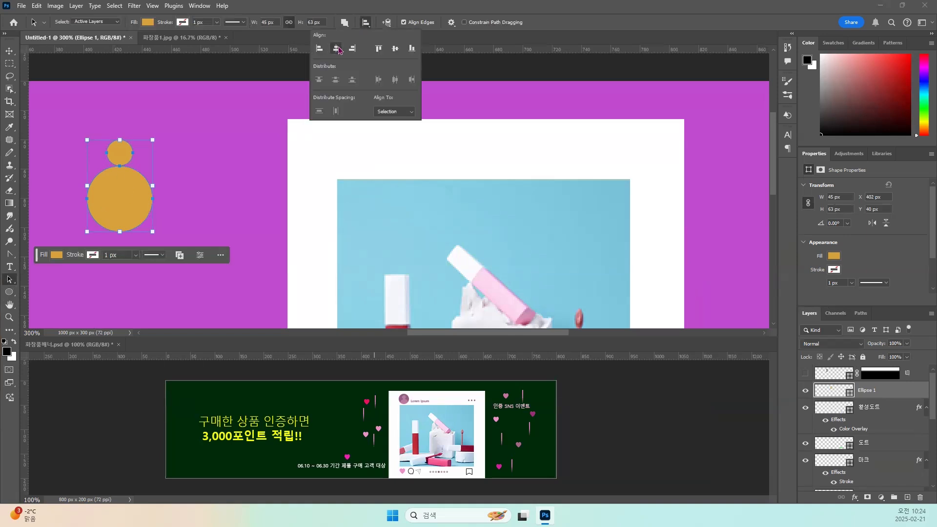
{"action": "left_click", "coordinate": [164, 121]}
{"action": "left_click", "coordinate": [198, 156]}
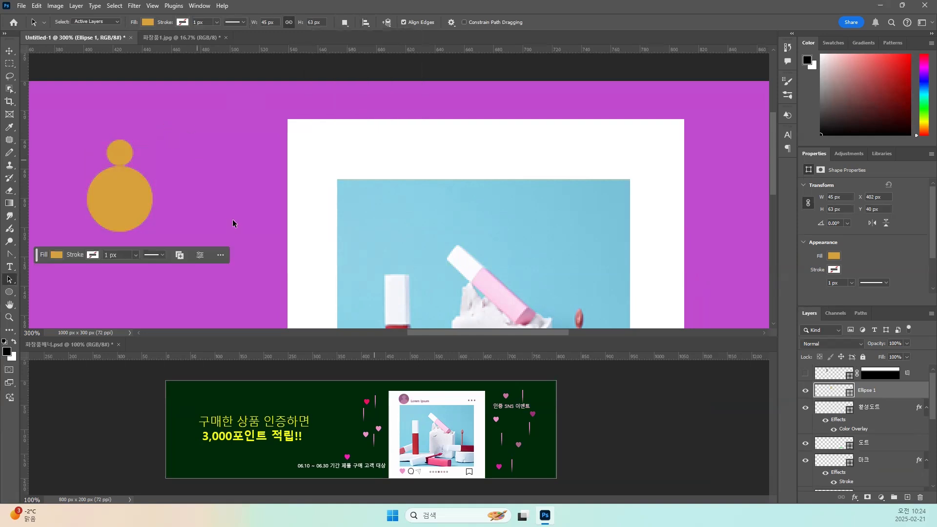
Apply a Color Overlay in muted pink #c09ab5 to the combined two-circle figure.
{"action": "left_click", "coordinate": [128, 155]}
{"action": "left_click", "coordinate": [855, 498]}
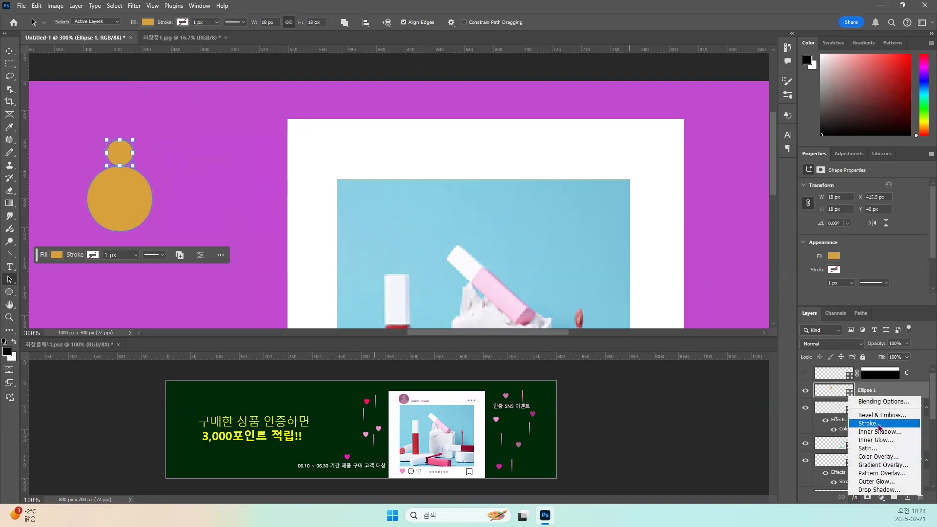
{"action": "left_click", "coordinate": [878, 457]}
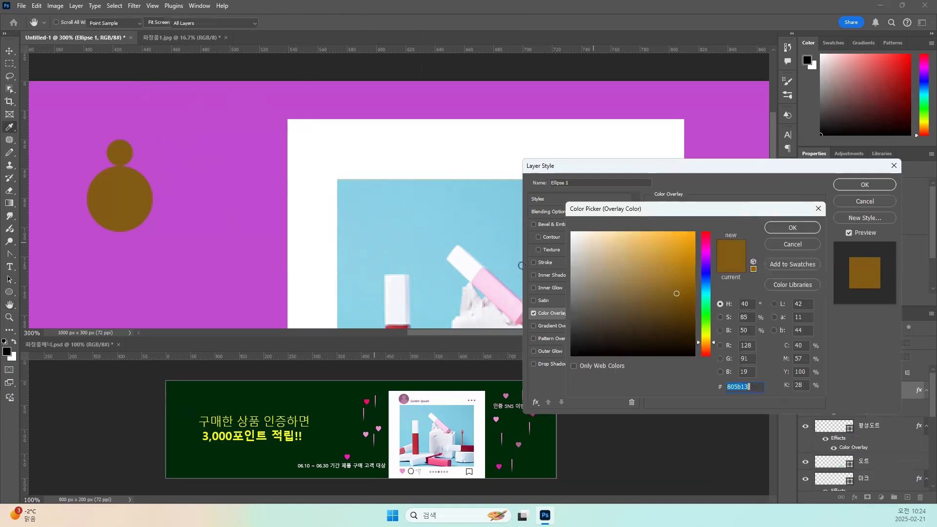
{"action": "left_click", "coordinate": [497, 290]}
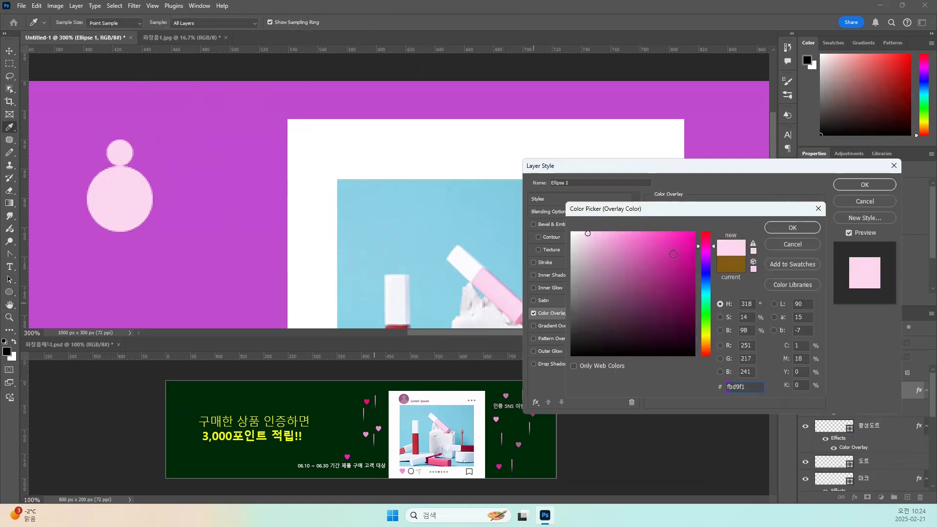
{"action": "left_click_drag", "start_coordinate": [589, 234], "coordinate": [595, 262]}
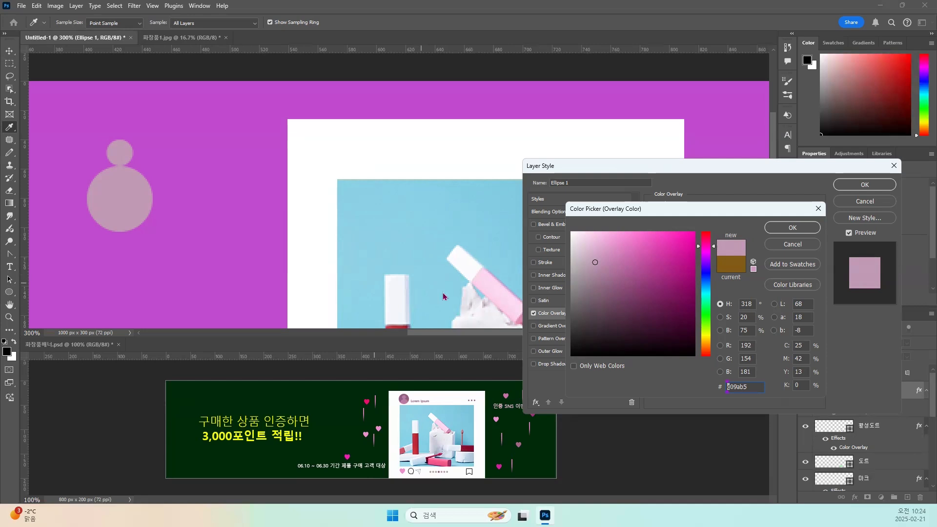
{"action": "left_click", "coordinate": [783, 233]}
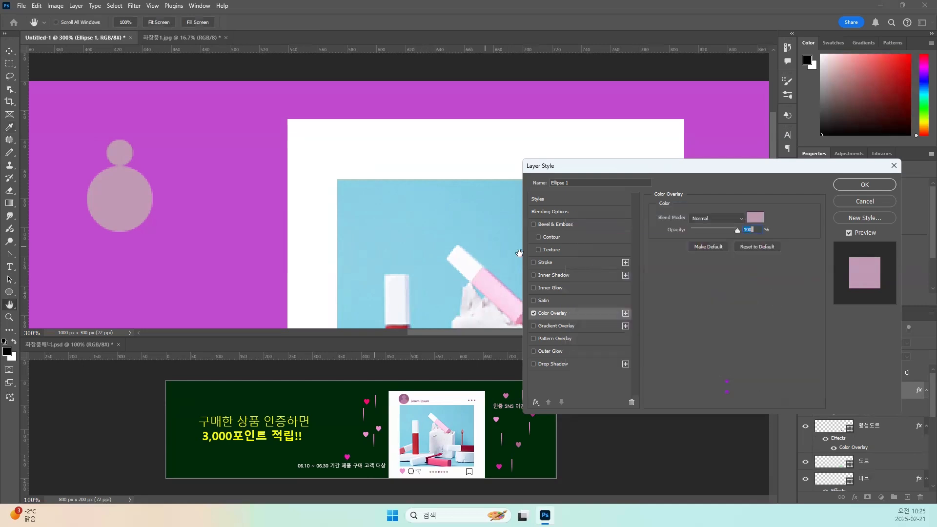
{"action": "left_click", "coordinate": [837, 188]}
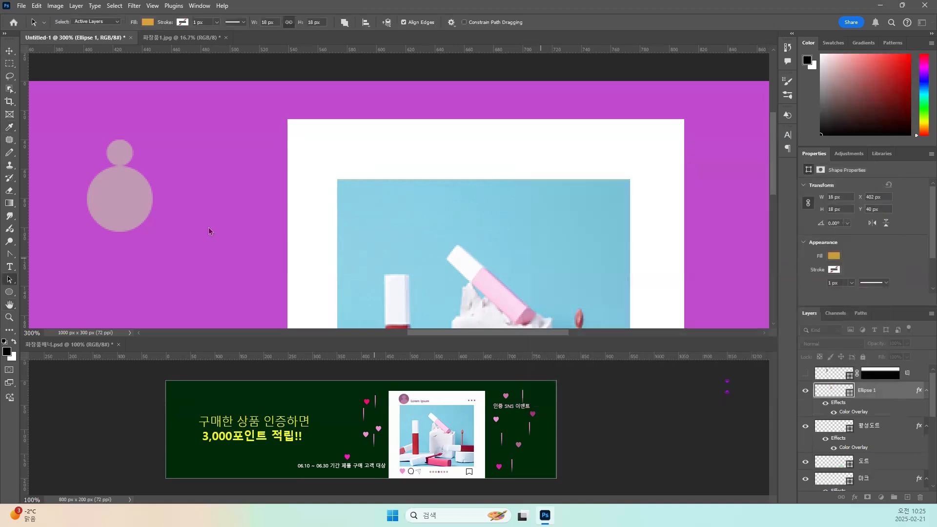
Rename the two-circle figure's layer as 프로필.
{"action": "double_click", "coordinate": [872, 390]}
{"action": "key", "text": "BackSpace"}
{"action": "type", "text": "ㅍㅡㄹㅗㅍㅣㄹ"}
{"action": "key", "text": "Return"}
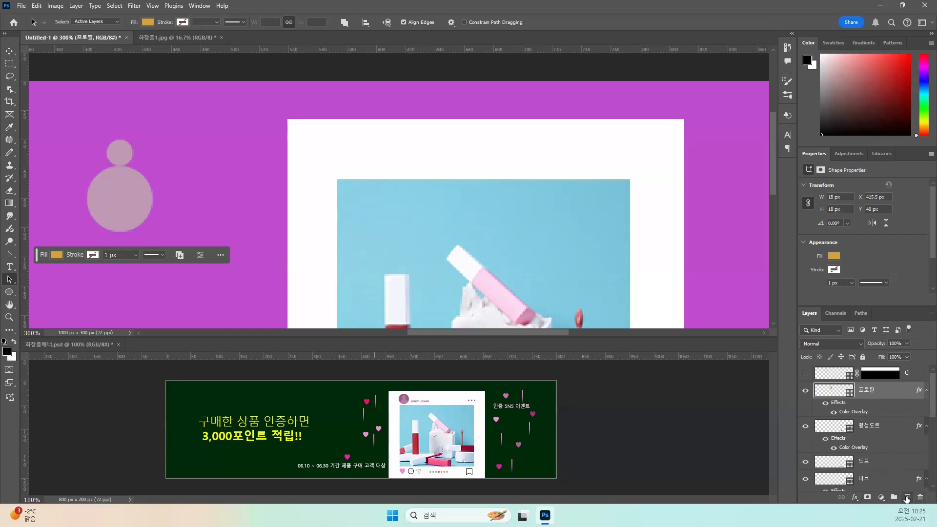
Add a new empty layer directly below 프로필 and name it 프로필 프레임.
{"action": "left_click", "coordinate": [906, 498]}
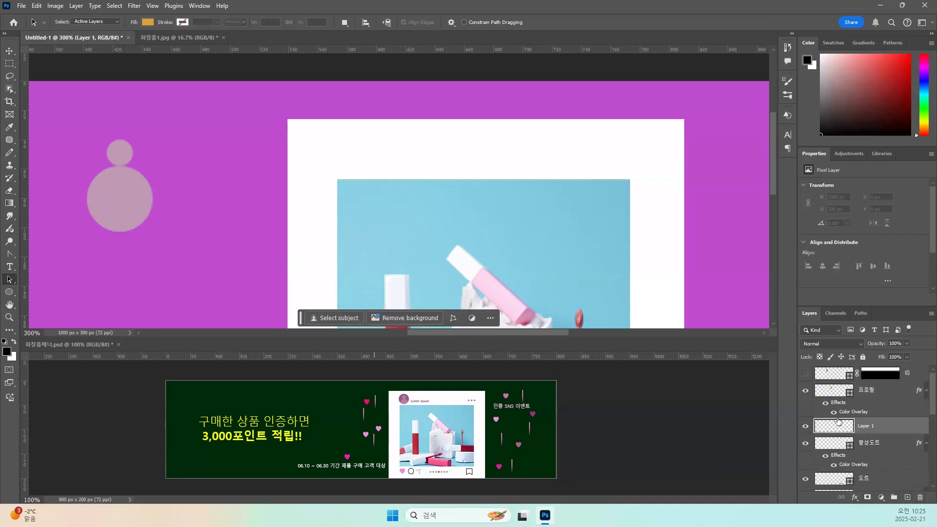
{"action": "double_click", "coordinate": [864, 427]}
{"action": "key", "text": "BackSpace"}
{"action": "type", "text": "프로필 프레임"}
{"action": "key", "text": "Return"}
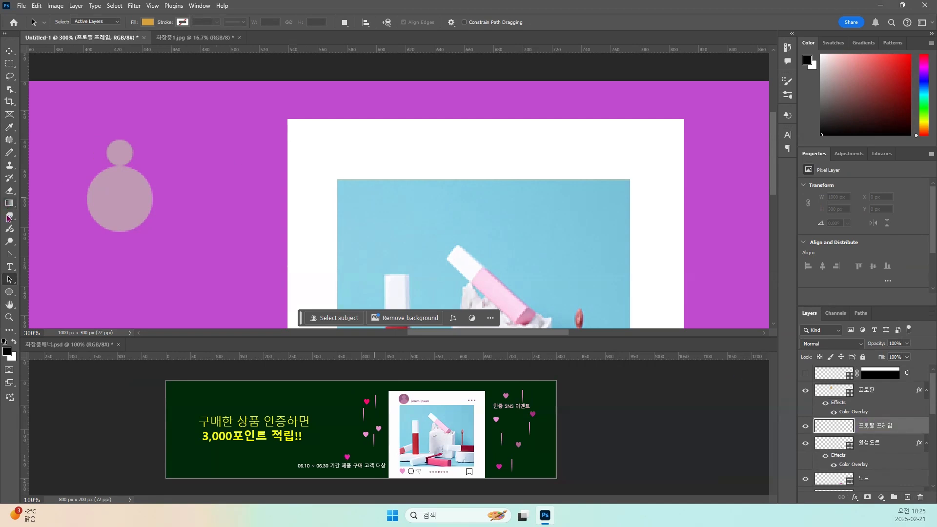
Draw a circle behind the figure on the 프로필 프레임 layer and resize it to about 53 px.
{"action": "left_click", "coordinate": [10, 291]}
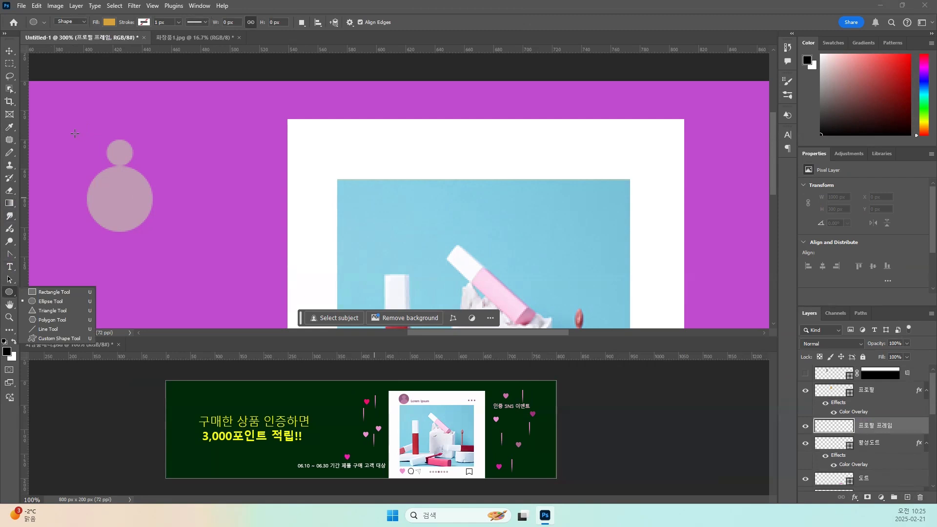
{"action": "left_click_drag", "start_coordinate": [73, 140], "coordinate": [181, 233]}
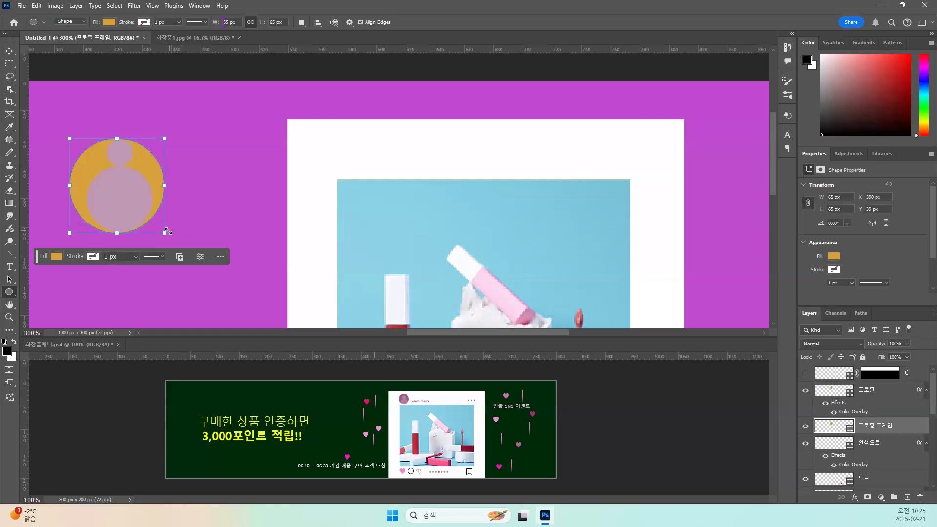
{"action": "left_click_drag", "start_coordinate": [164, 232], "coordinate": [147, 215]}
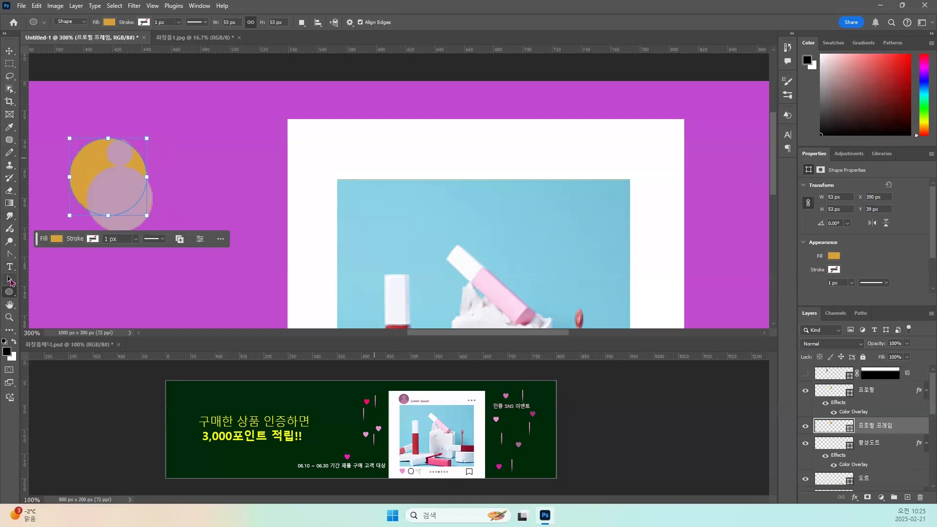
Move the 프로필 프레임 circle behind the figure's head and nudge it to X 397 px, Y 38 px.
{"action": "left_click", "coordinate": [10, 280]}
{"action": "left_click_drag", "start_coordinate": [89, 168], "coordinate": [101, 170]}
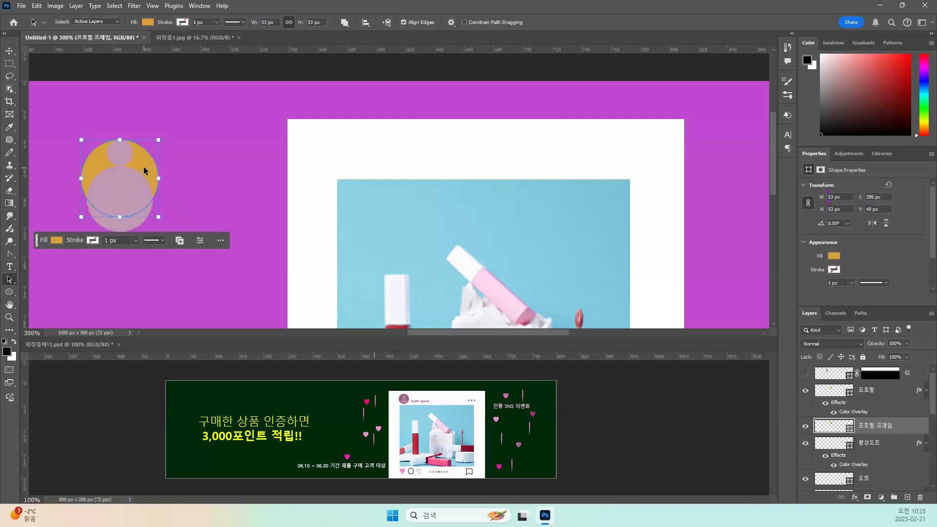
{"action": "key", "text": "Up"}
{"action": "key", "text": "Up"}
{"action": "key", "text": "Left"}
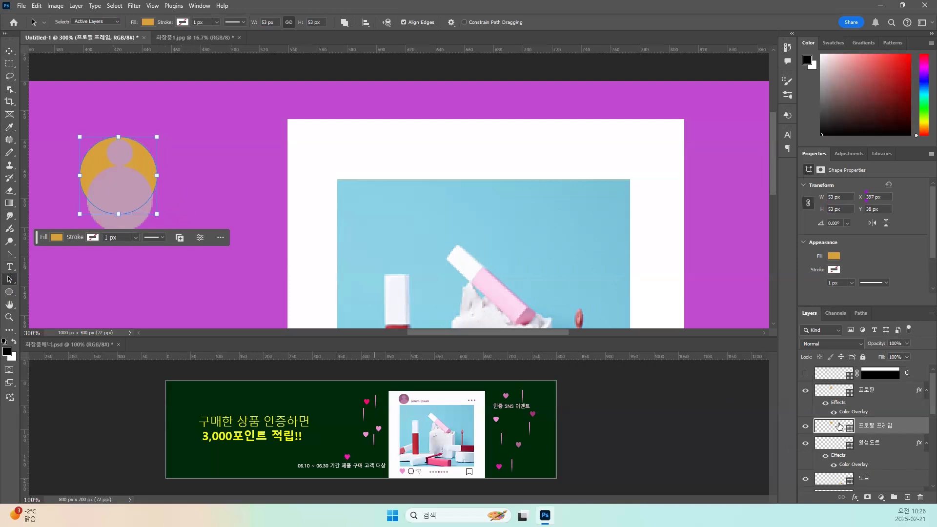
Align the 프로필 and 프로필 프레임 layers on their horizontal centers.
{"action": "left_click", "coordinate": [834, 391], "text": "shift"}
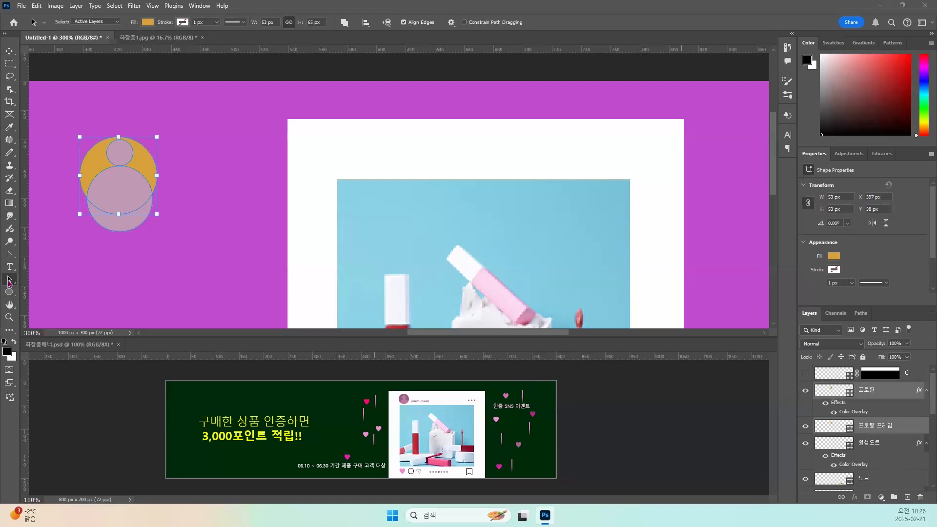
{"action": "right_click", "coordinate": [8, 281]}
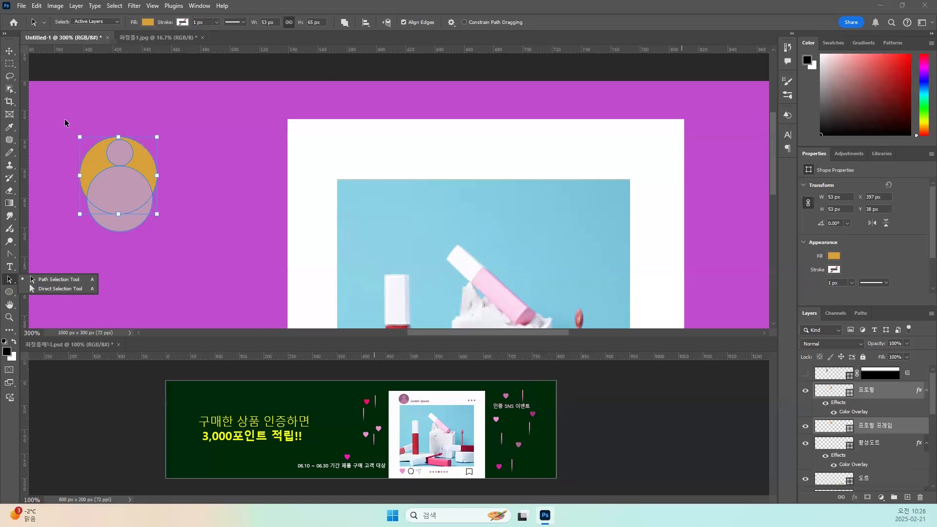
{"action": "left_click", "coordinate": [11, 51]}
{"action": "left_click_drag", "start_coordinate": [89, 116], "coordinate": [166, 248]}
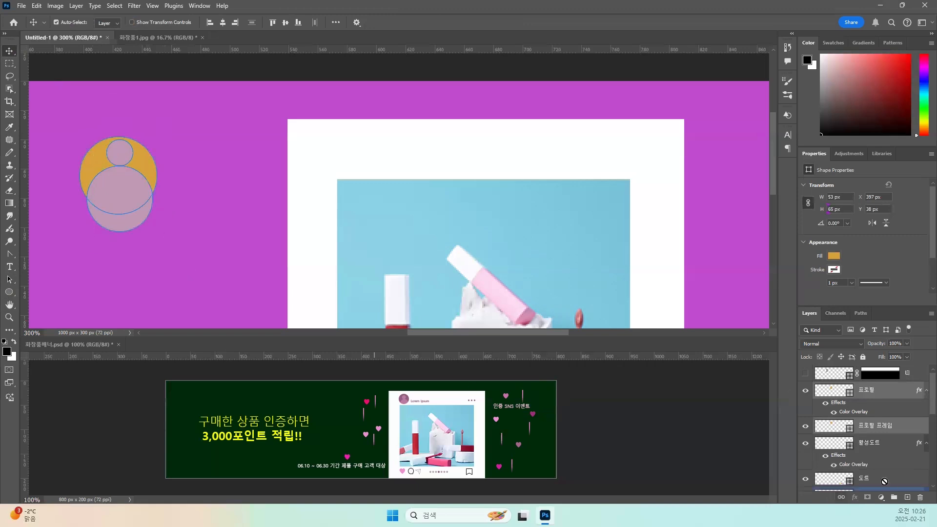
{"action": "left_click", "coordinate": [863, 445]}
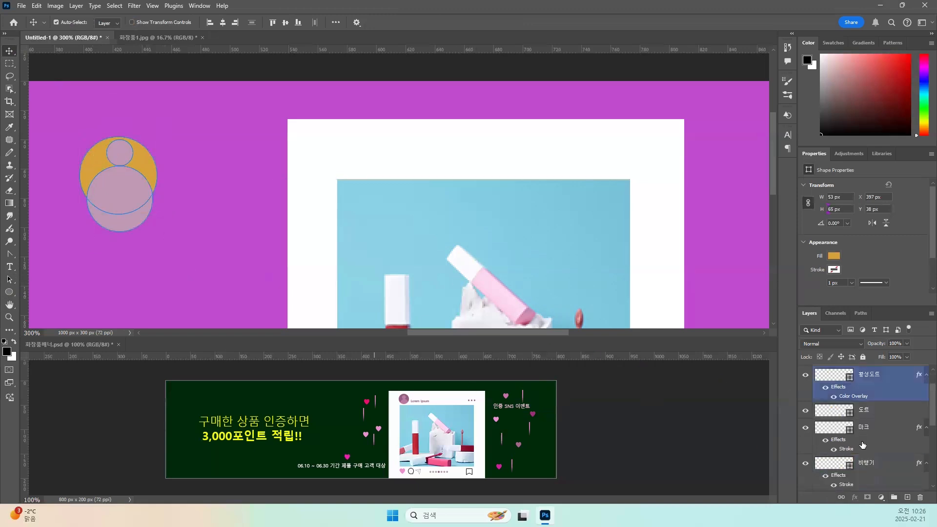
{"action": "scroll", "coordinate": [863, 444], "scroll_direction": "down", "scroll_amount": 5}
{"action": "left_click", "coordinate": [851, 465]}
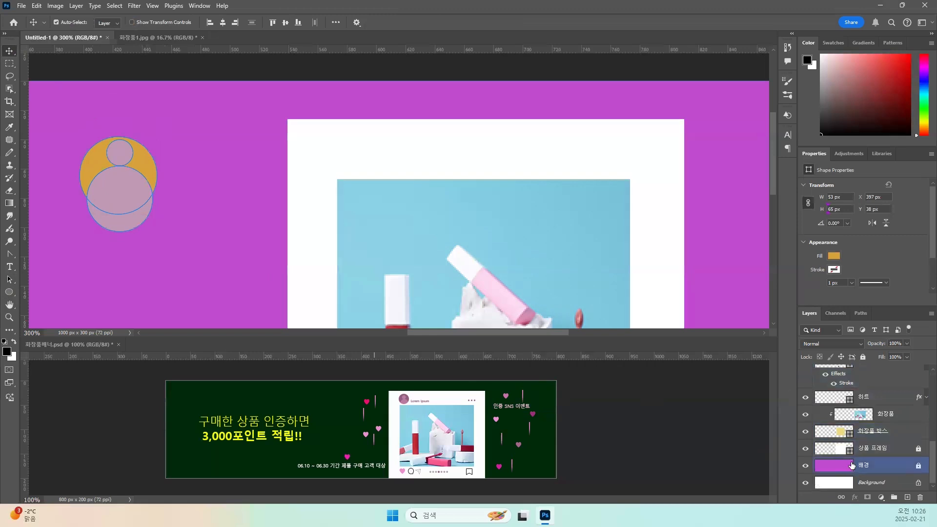
{"action": "scroll", "coordinate": [851, 465], "scroll_direction": "up", "scroll_amount": 6}
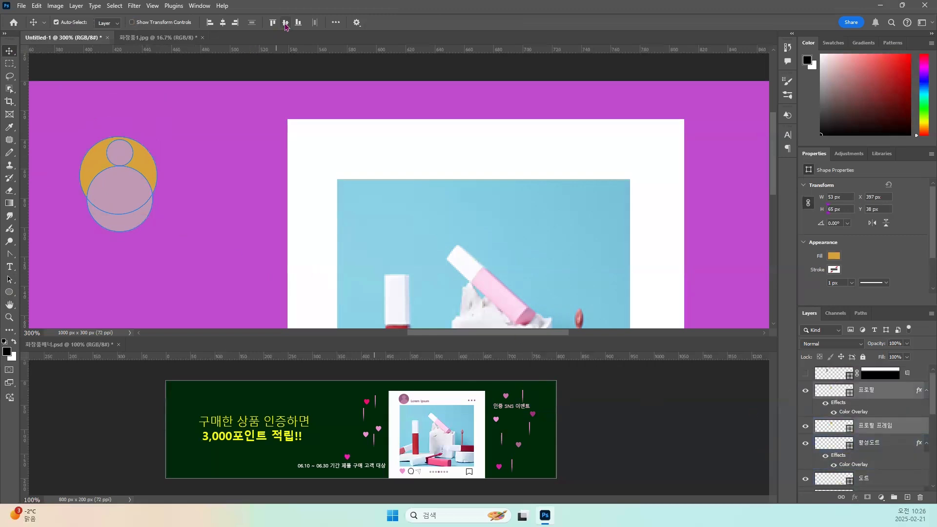
{"action": "left_click", "coordinate": [223, 23]}
{"action": "left_click", "coordinate": [164, 122]}
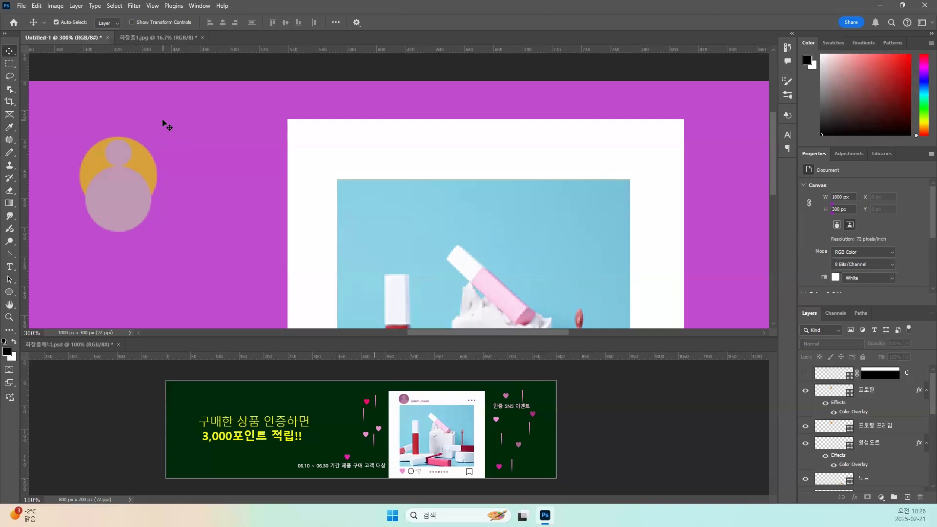
Clip the 프로필 figure layer to the 프로필 프레임 circle layer below it with a clipping mask.
{"action": "left_click", "coordinate": [836, 392]}
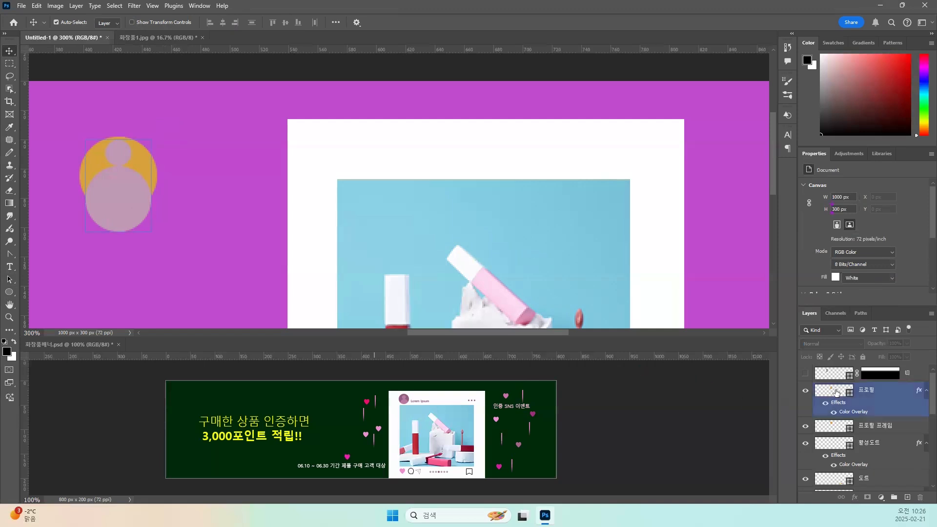
{"action": "left_click", "coordinate": [826, 429]}
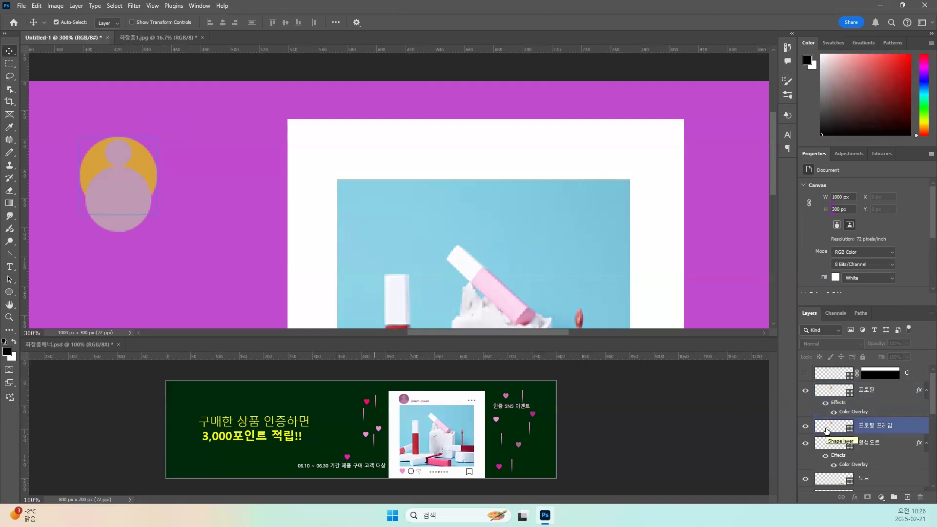
{"action": "left_click", "coordinate": [835, 394]}
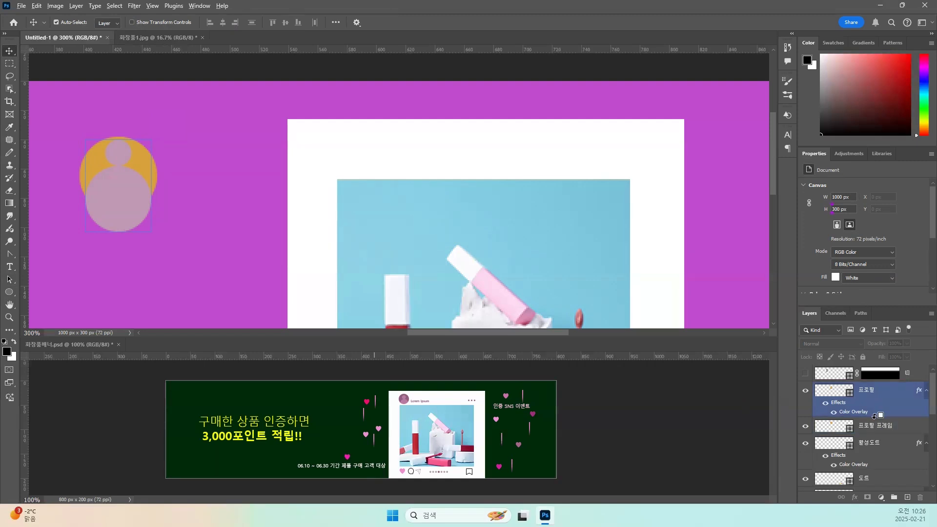
{"action": "left_click_drag", "start_coordinate": [876, 423], "coordinate": [875, 416]}
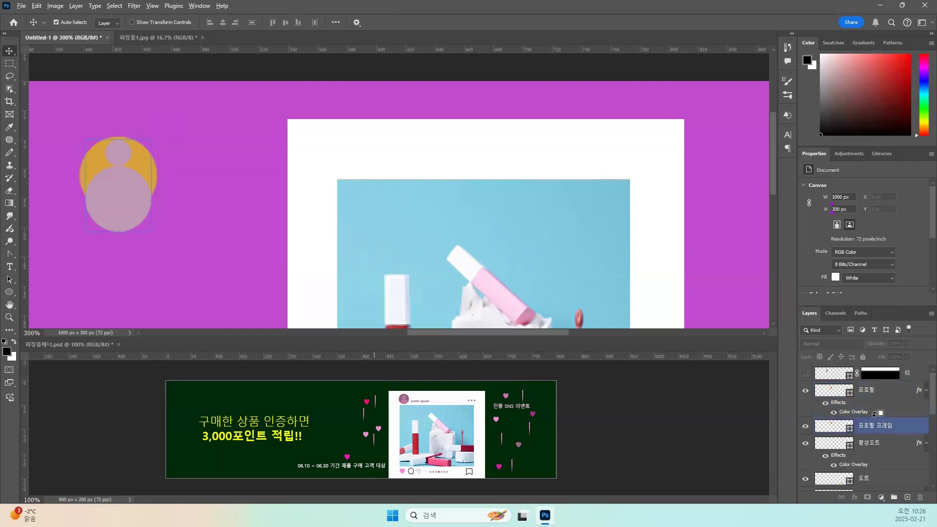
{"action": "left_click", "coordinate": [875, 414]}
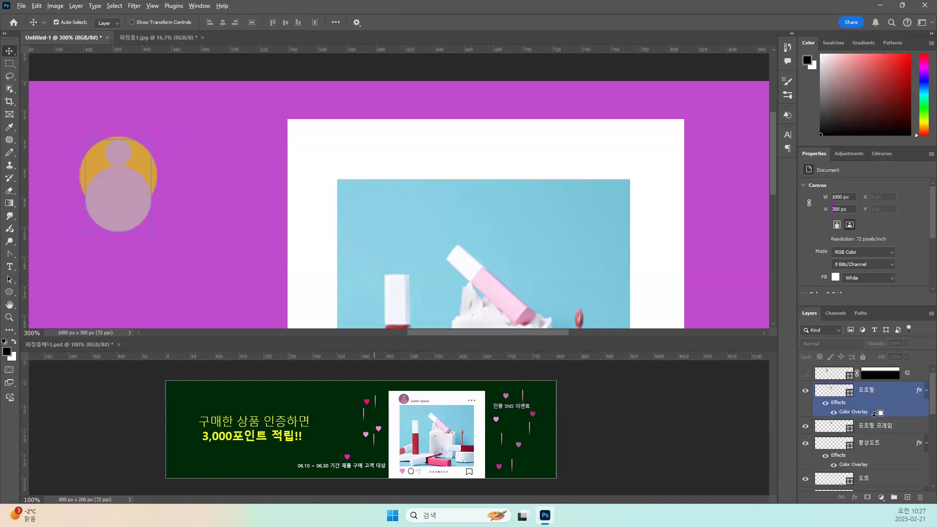
{"action": "right_click", "coordinate": [874, 393]}
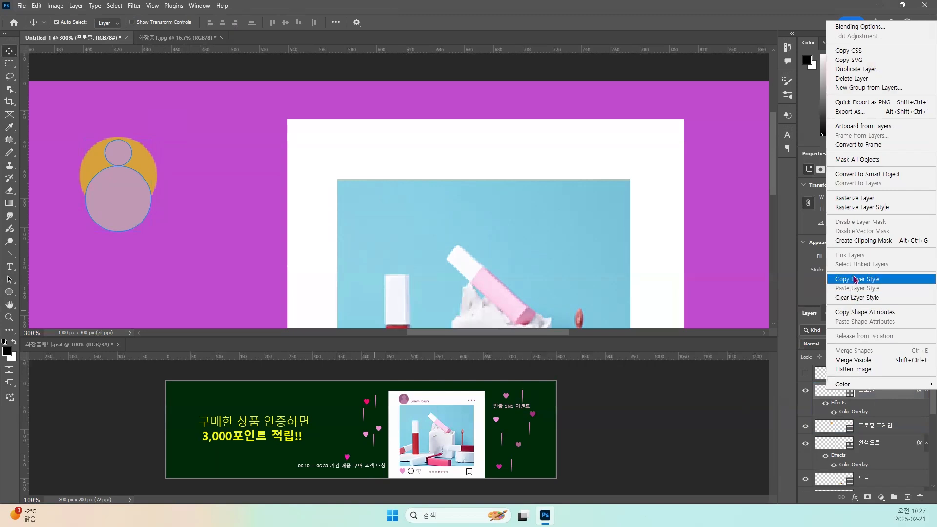
{"action": "left_click", "coordinate": [868, 241]}
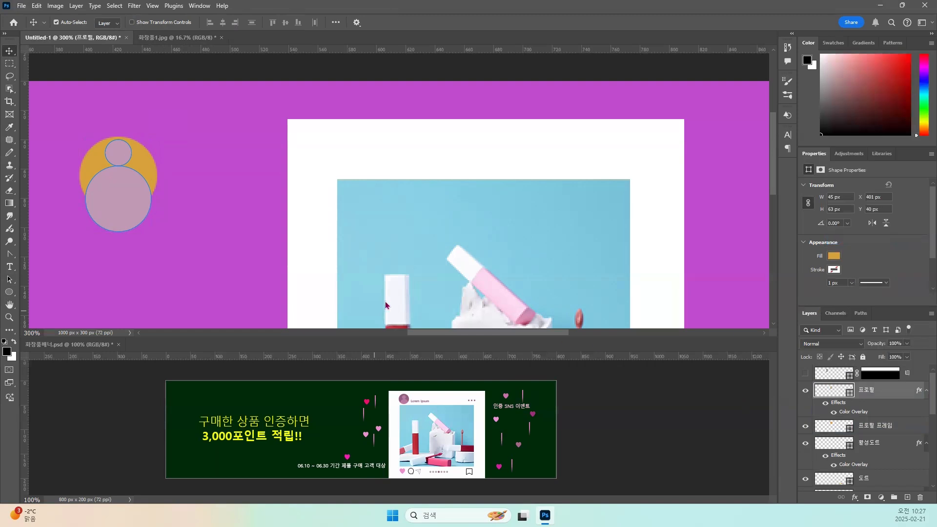
{"action": "left_click", "coordinate": [193, 189]}
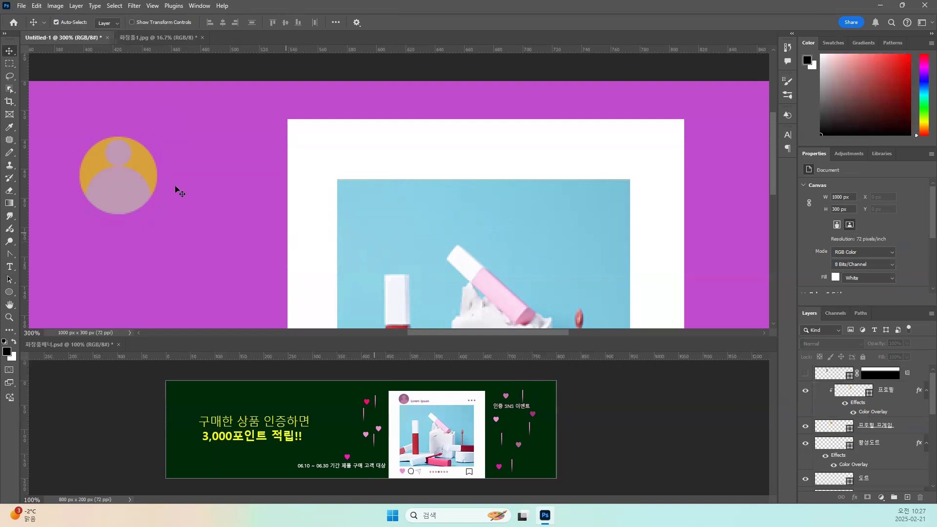
Apply a Color Overlay in dark mauve #816679 to the 프로필 프레임 layer.
{"action": "left_click", "coordinate": [831, 443]}
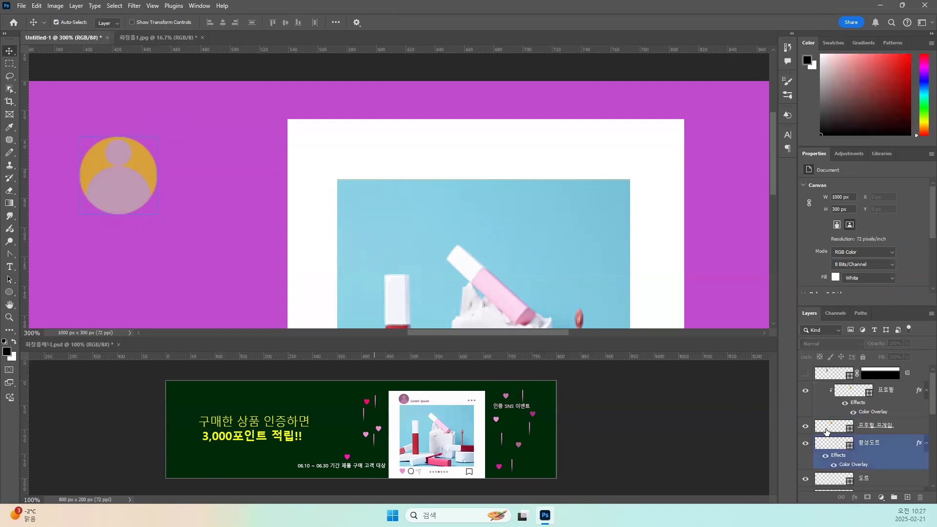
{"action": "left_click", "coordinate": [827, 430]}
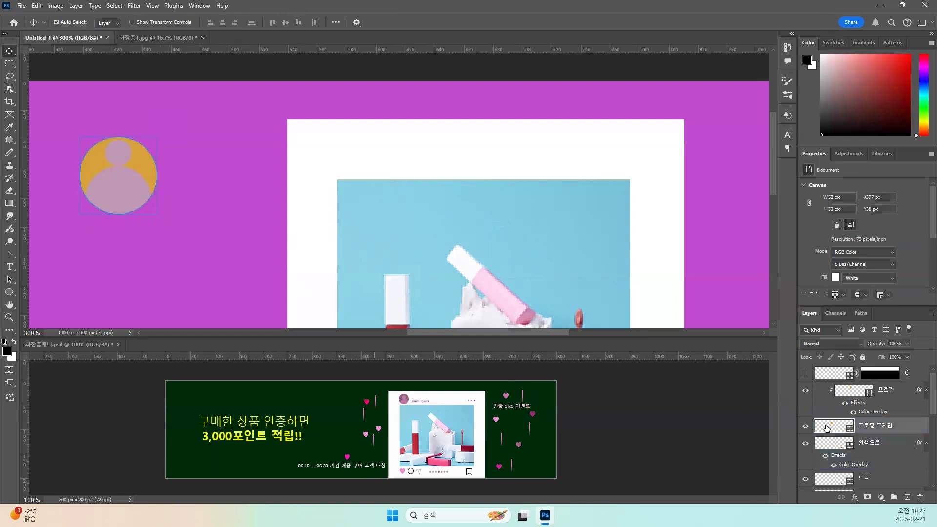
{"action": "left_click", "coordinate": [854, 498]}
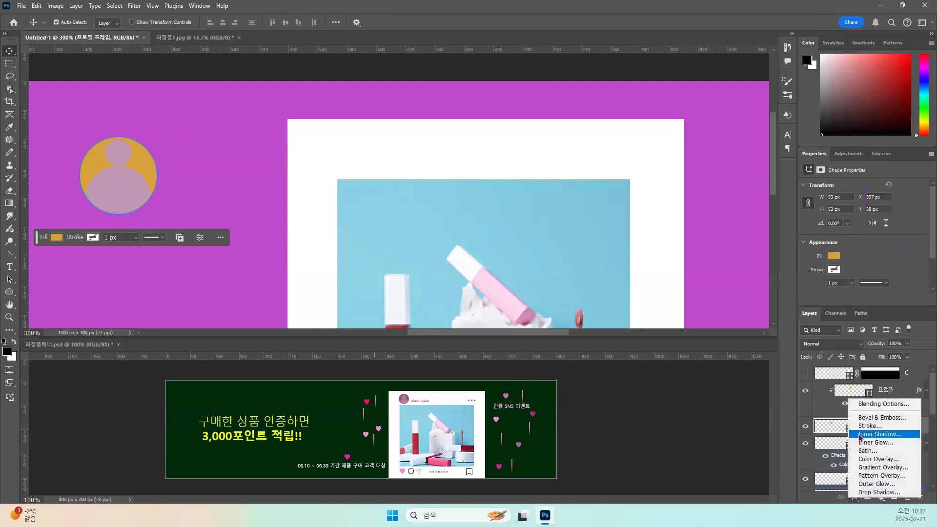
{"action": "left_click", "coordinate": [865, 460]}
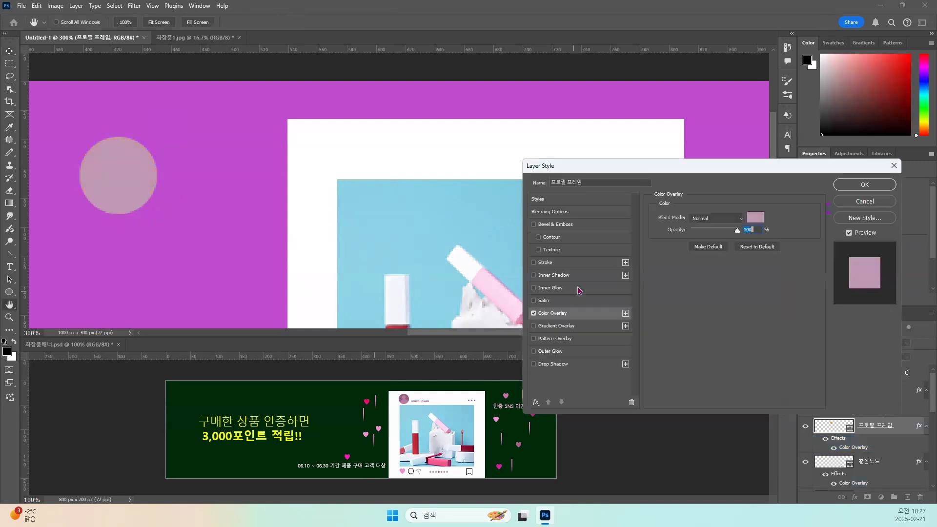
{"action": "left_click", "coordinate": [755, 217]}
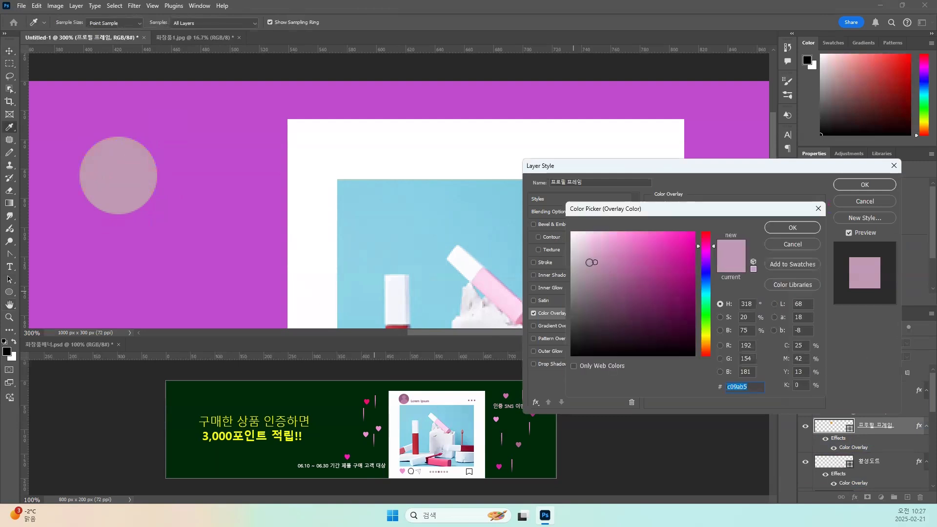
{"action": "left_click_drag", "start_coordinate": [596, 263], "coordinate": [597, 293]}
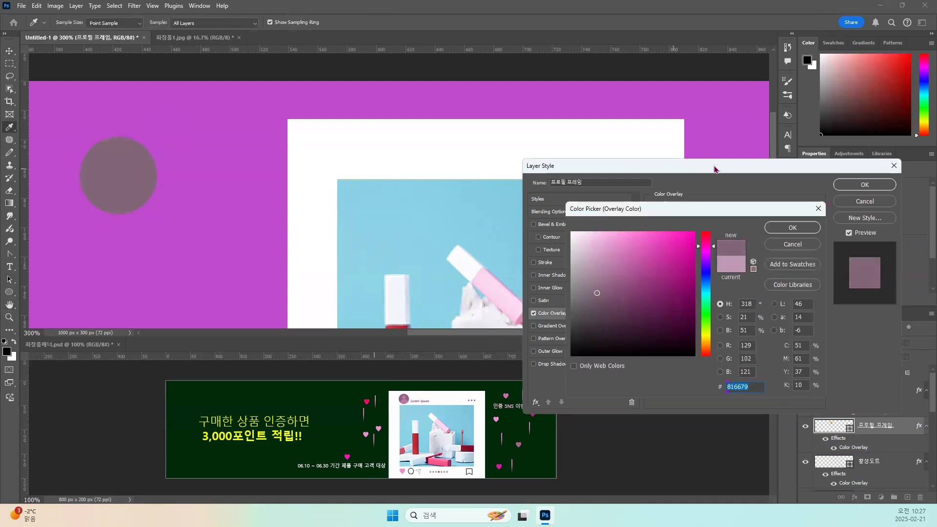
{"action": "left_click", "coordinate": [793, 227]}
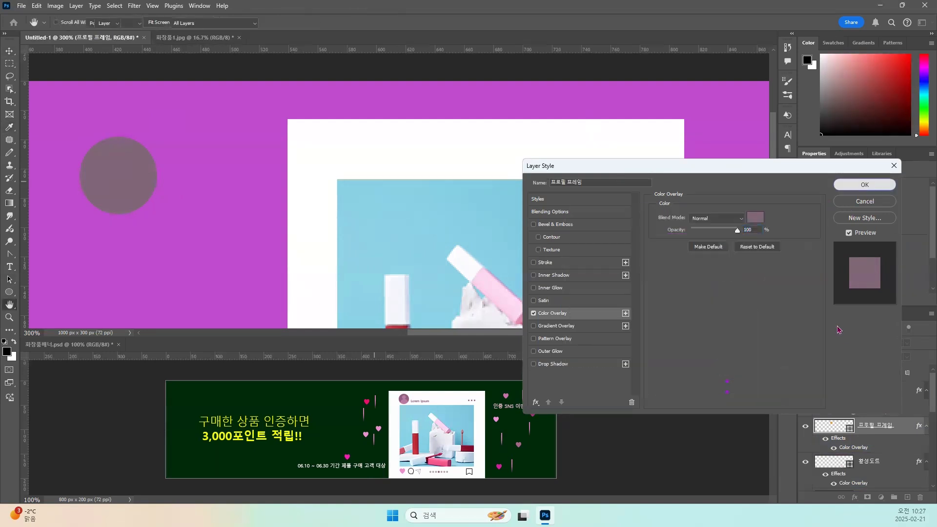
{"action": "left_click", "coordinate": [865, 185]}
Remove the Color Overlay effect from the 프로필 프레임 layer.
{"action": "scroll", "coordinate": [829, 411], "scroll_direction": "down", "scroll_amount": 1}
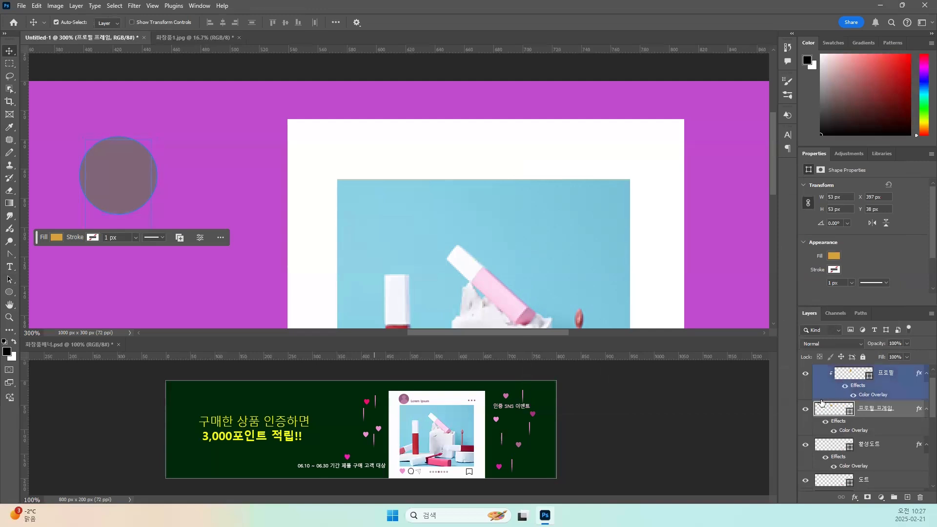
{"action": "scroll", "coordinate": [830, 415], "scroll_direction": "up", "scroll_amount": 1}
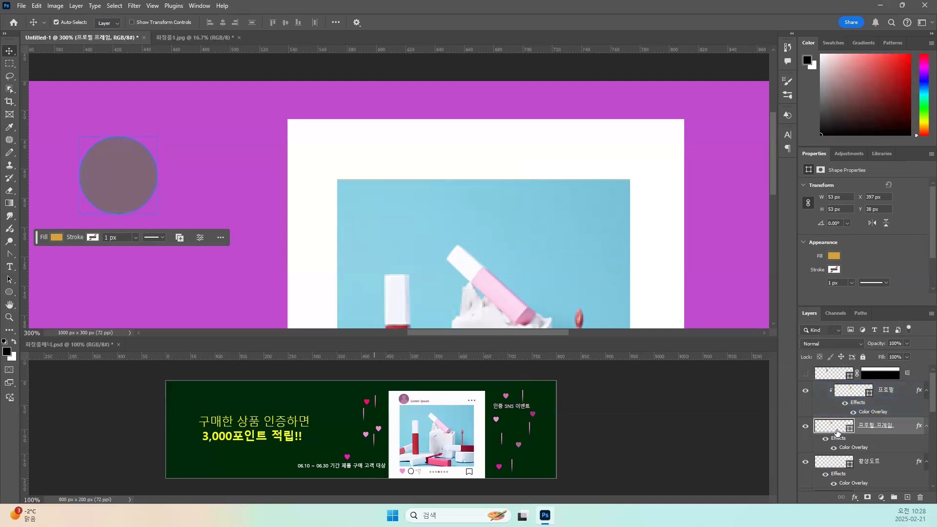
{"action": "left_click", "coordinate": [837, 393]}
{"action": "mouse_move", "coordinate": [919, 428]}
{"action": "left_mouse_down"}
{"action": "mouse_move", "coordinate": [918, 497]}
{"action": "mouse_move", "coordinate": [918, 426]}
{"action": "left_mouse_up"}
{"action": "left_click_drag", "start_coordinate": [843, 440], "coordinate": [921, 497]}
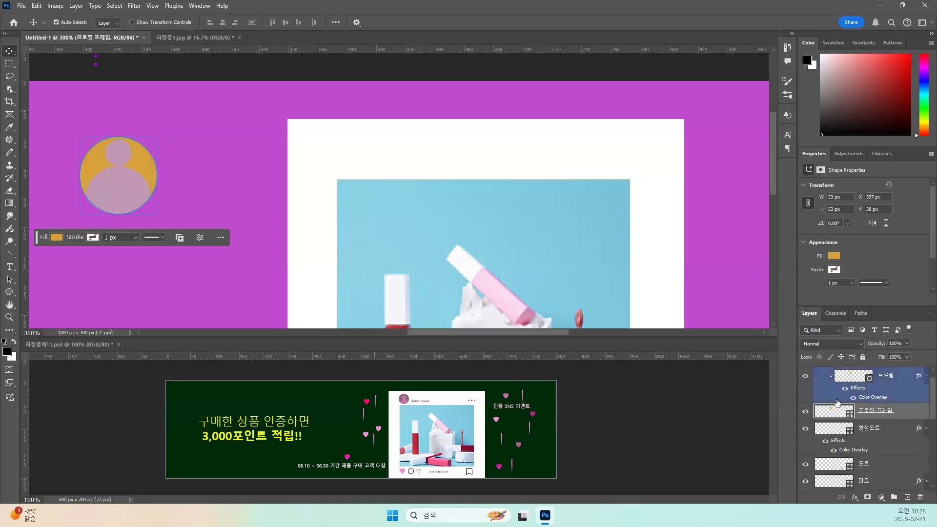
Change the 프로필 프레임 circle's own fill to a darker shade of the pink sampled from the figure.
{"action": "scroll", "coordinate": [863, 421], "scroll_direction": "up", "scroll_amount": 1}
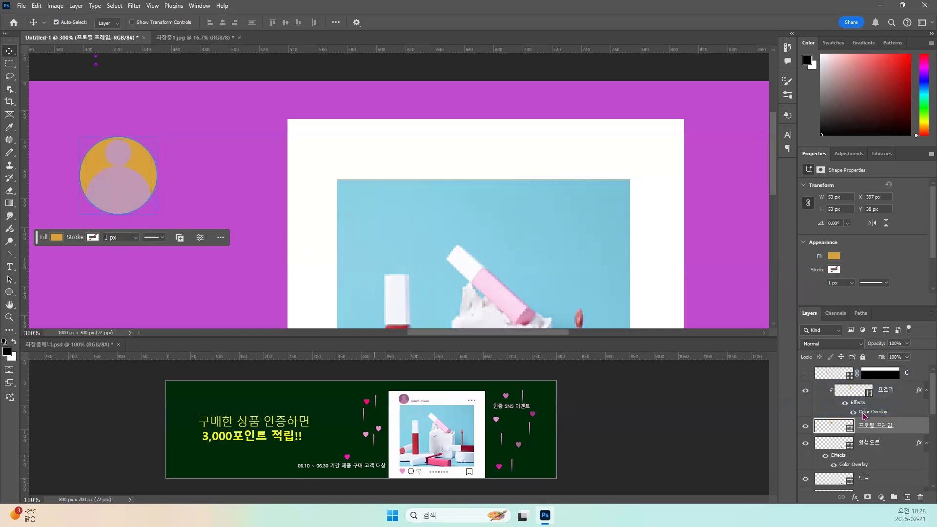
{"action": "double_click", "coordinate": [833, 430]}
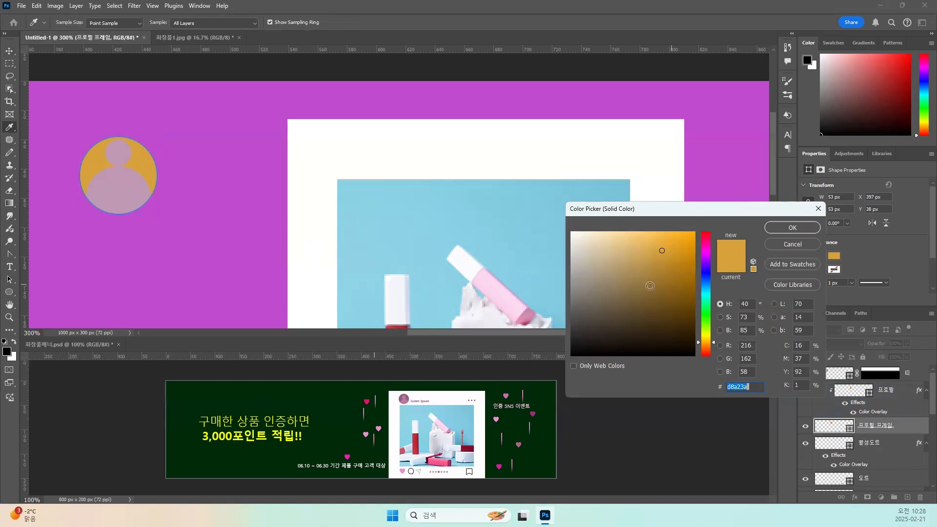
{"action": "left_click", "coordinate": [654, 287]}
{"action": "left_click_drag", "start_coordinate": [662, 290], "coordinate": [647, 283]}
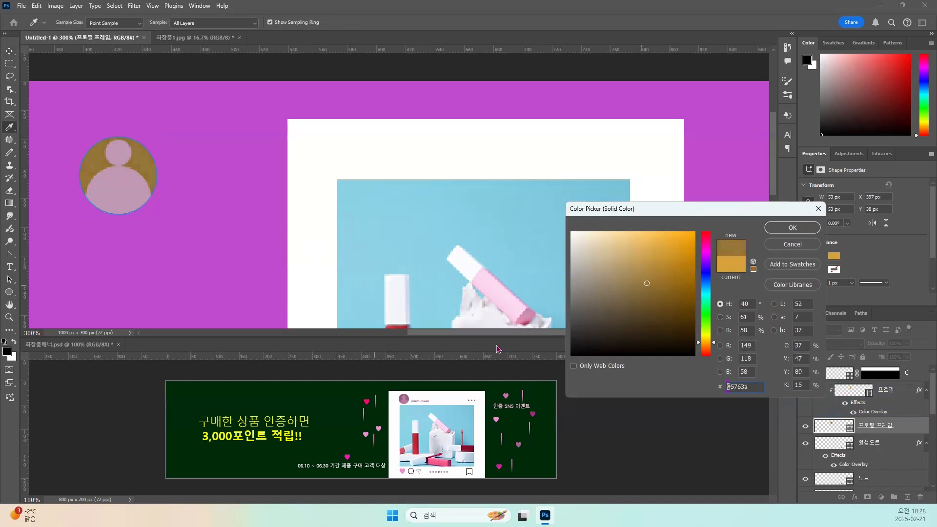
{"action": "left_click", "coordinate": [139, 181]}
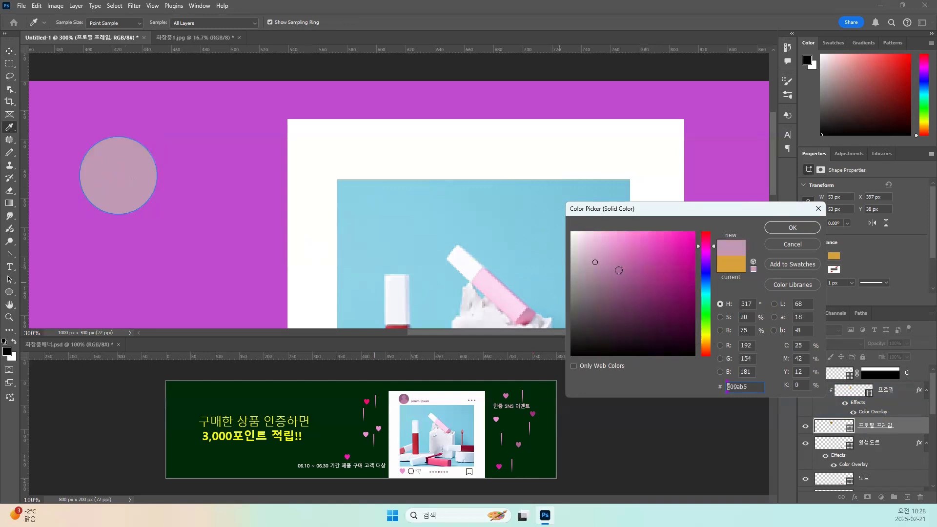
{"action": "left_click_drag", "start_coordinate": [595, 264], "coordinate": [603, 291]}
{"action": "left_click", "coordinate": [807, 227]}
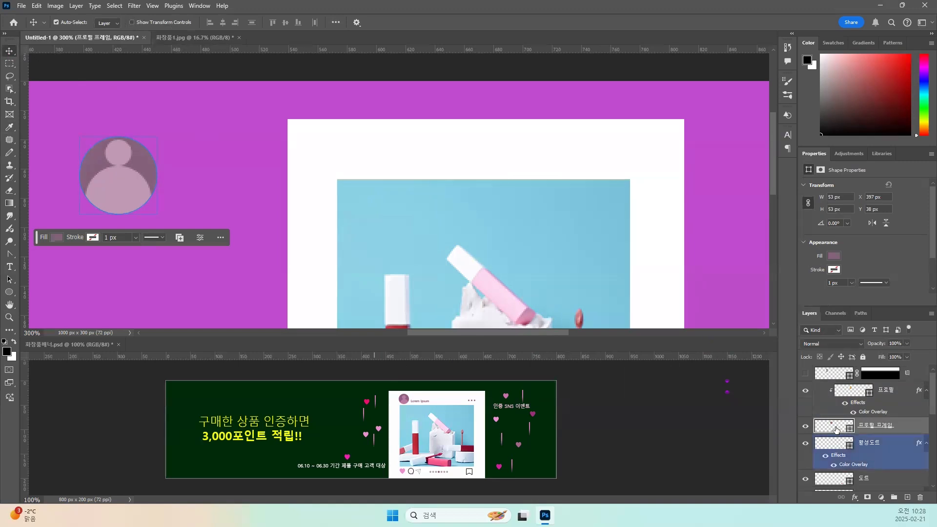
Select the 프로필 and 프로필 프레임 layers together and link them.
{"action": "mouse_move", "coordinate": [129, 187]}
{"action": "left_mouse_down"}
{"action": "mouse_move", "coordinate": [157, 180]}
{"action": "mouse_move", "coordinate": [112, 193]}
{"action": "left_mouse_up"}
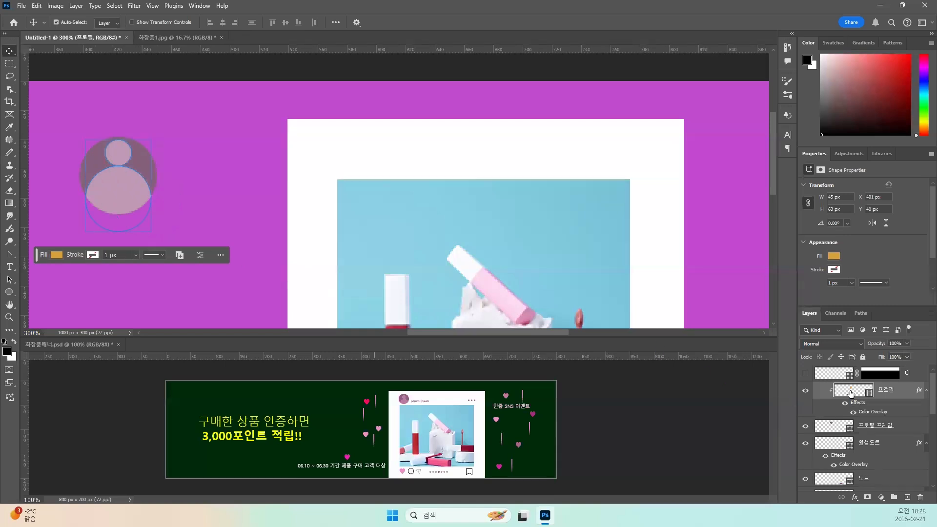
{"action": "left_click", "coordinate": [842, 433]}
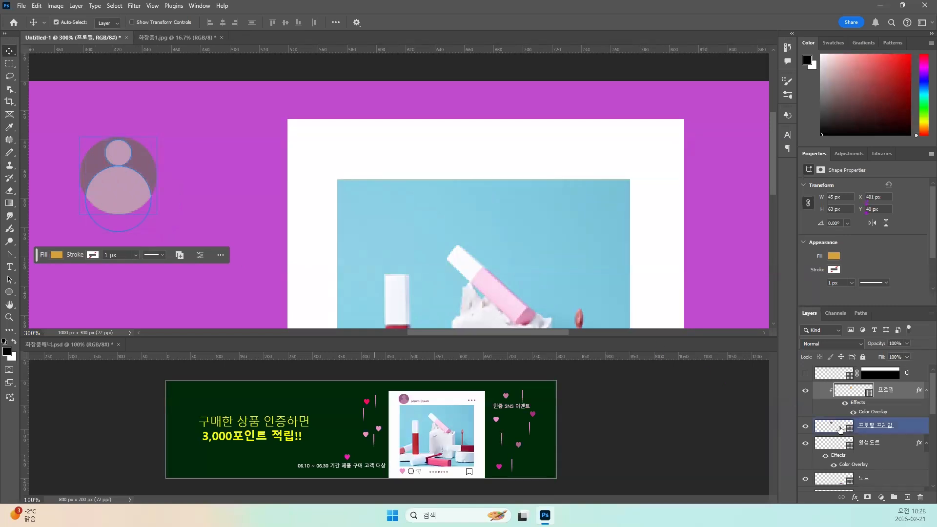
{"action": "left_click", "coordinate": [840, 430], "text": "shift"}
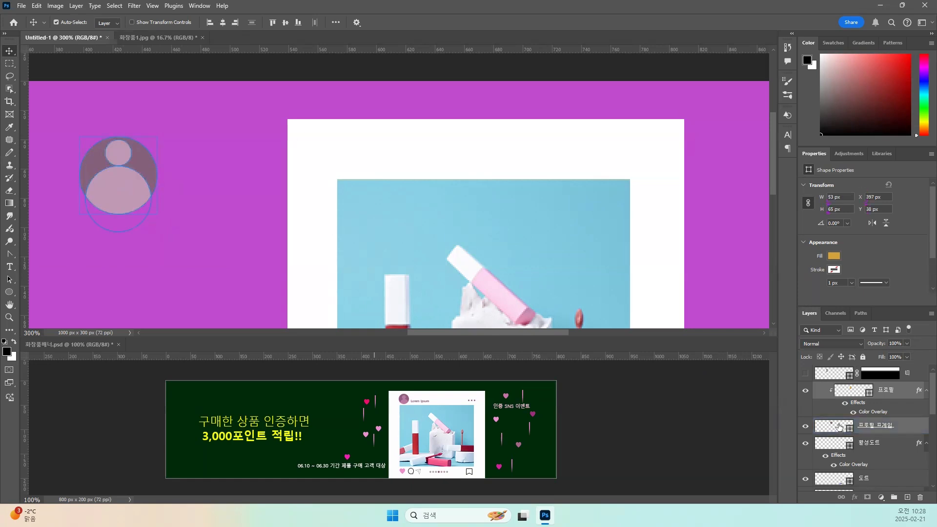
{"action": "left_click_drag", "start_coordinate": [74, 105], "coordinate": [183, 246]}
{"action": "left_click", "coordinate": [842, 497]}
Move the linked profile icon onto the white frame above the photo's upper-left corner and scale it proportionally to about 53%.
{"action": "left_click_drag", "start_coordinate": [104, 189], "coordinate": [320, 158]}
{"action": "key", "text": "ctrl+t"}
{"action": "left_click_drag", "start_coordinate": [378, 201], "coordinate": [356, 173]}
{"action": "key", "text": "ctrl+z"}
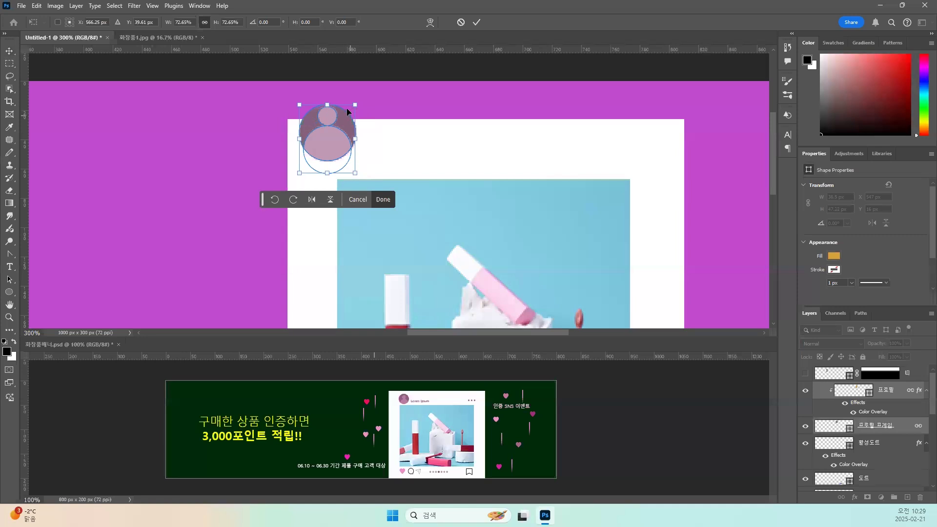
{"action": "left_click_drag", "start_coordinate": [353, 104], "coordinate": [352, 154]}
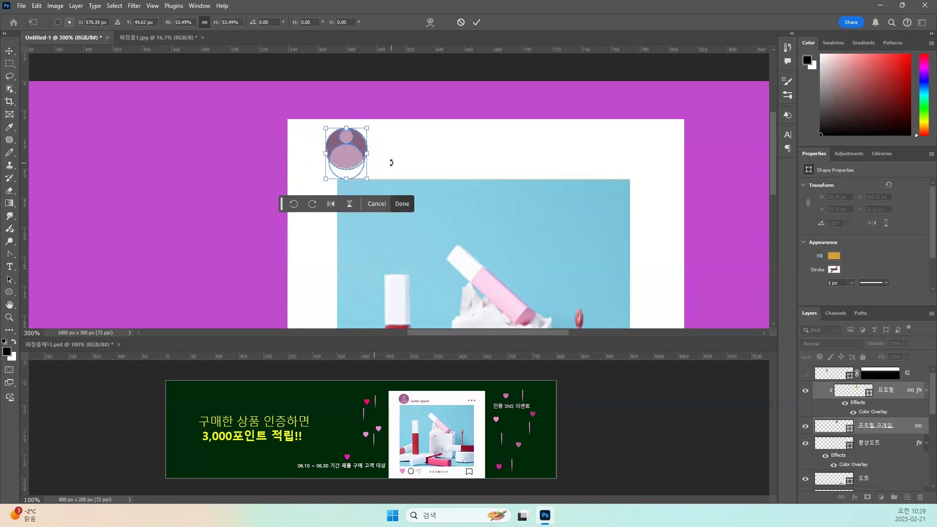
{"action": "key", "text": "Return"}
{"action": "left_click", "coordinate": [378, 103]}
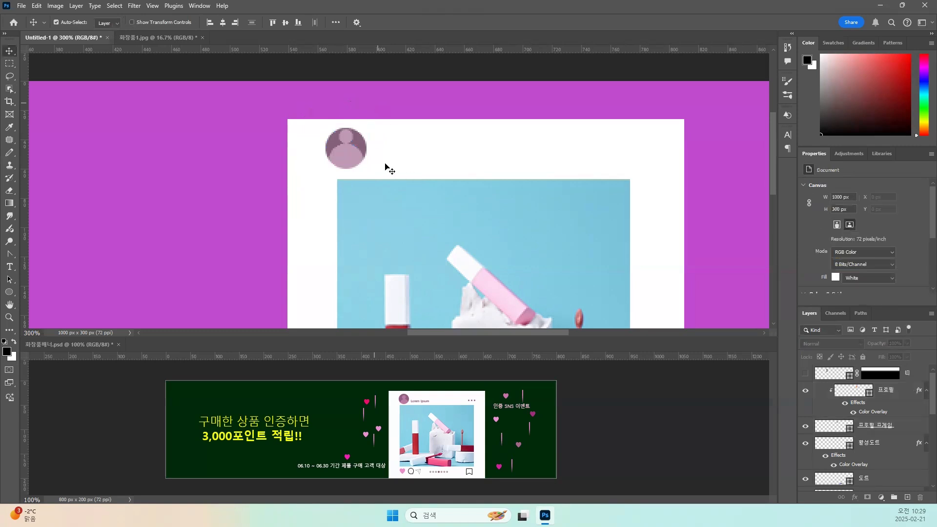
Shift the profile icon slightly down and to the right, centring it in the white strip above the photo.
{"action": "left_click", "coordinate": [347, 159]}
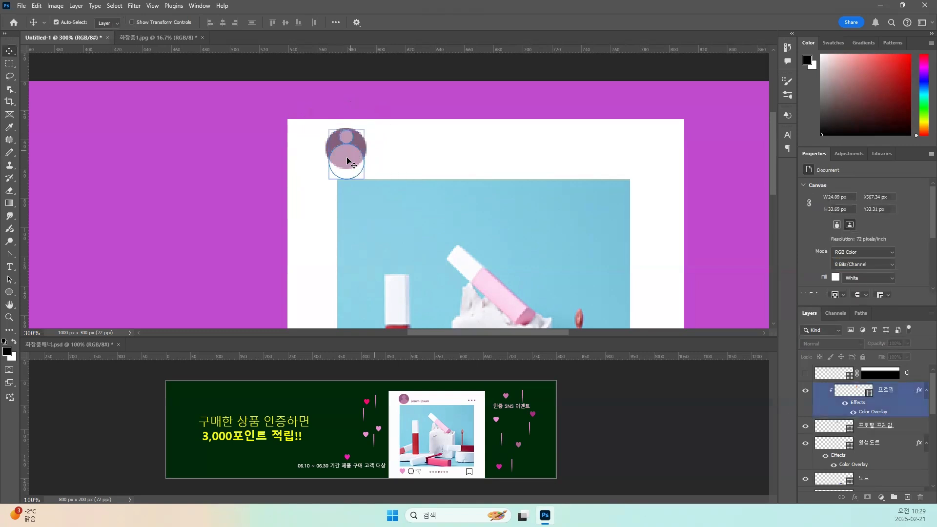
{"action": "left_click_drag", "start_coordinate": [348, 160], "coordinate": [350, 160]}
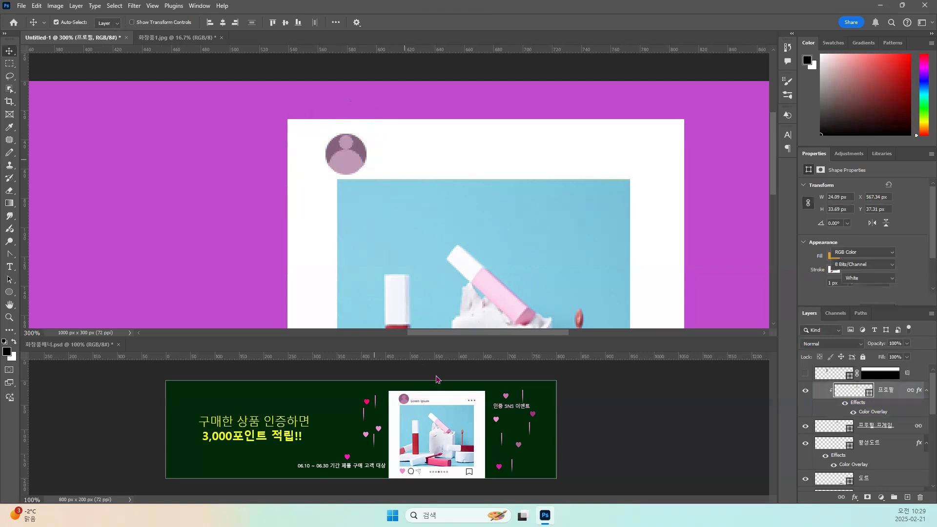
{"action": "left_click", "coordinate": [334, 158]}
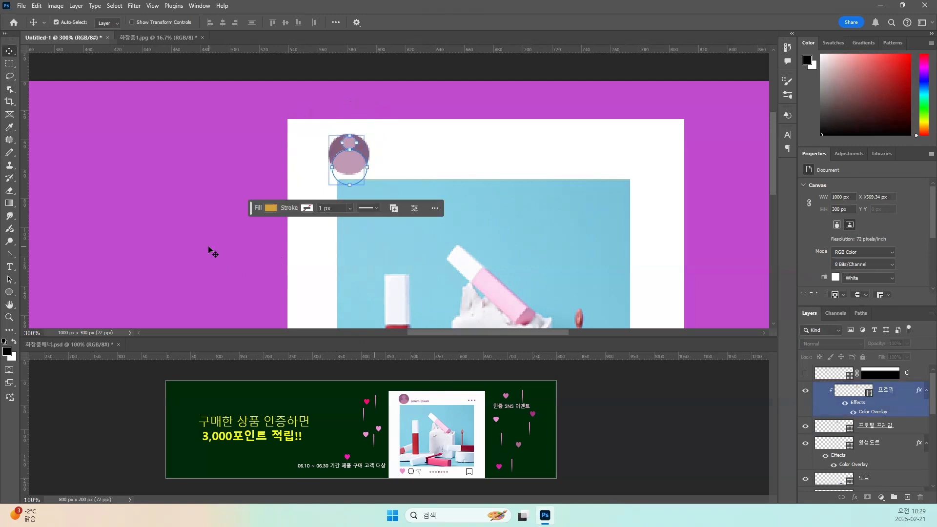
{"action": "left_click", "coordinate": [116, 232]}
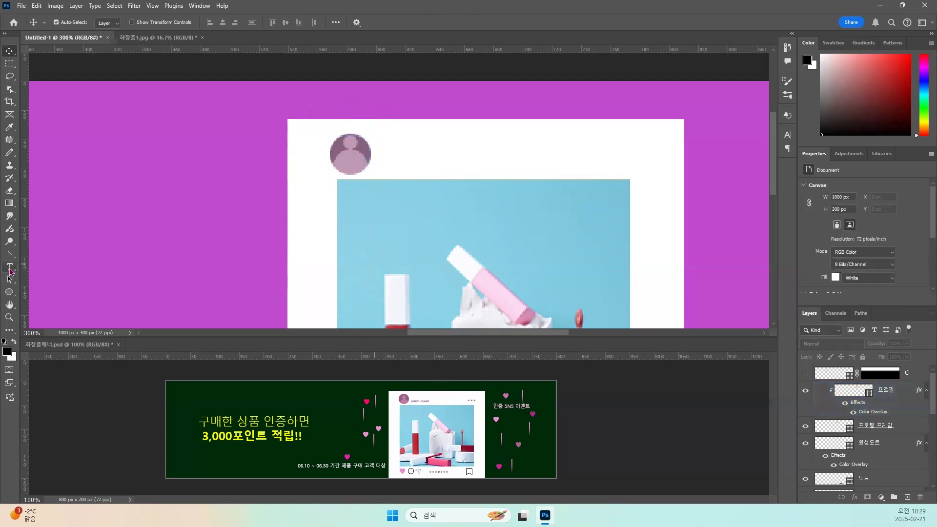
Add the text "Lorem Ipsum" in the white strip beside the profile icon with the Horizontal Type tool.
{"action": "left_click", "coordinate": [10, 267]}
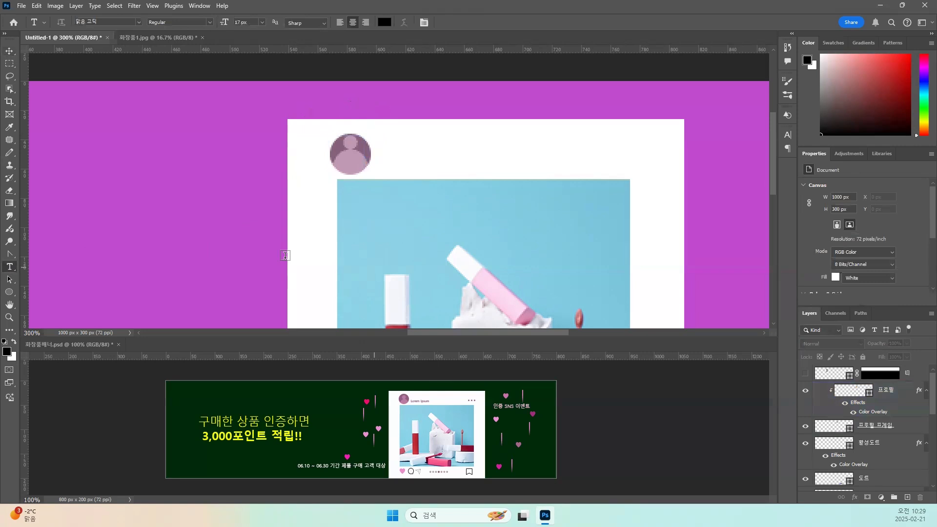
{"action": "left_click", "coordinate": [382, 159]}
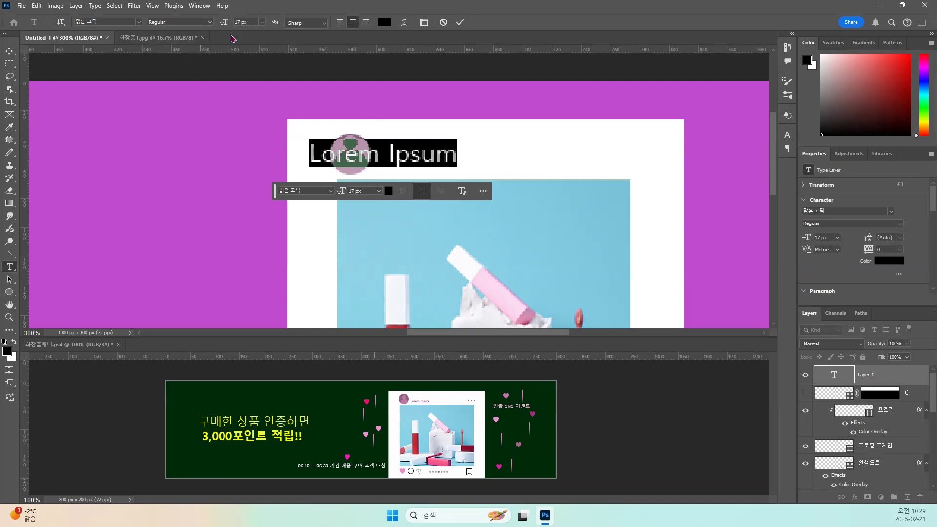
{"action": "left_click", "coordinate": [257, 21]}
{"action": "left_click", "coordinate": [9, 50]}
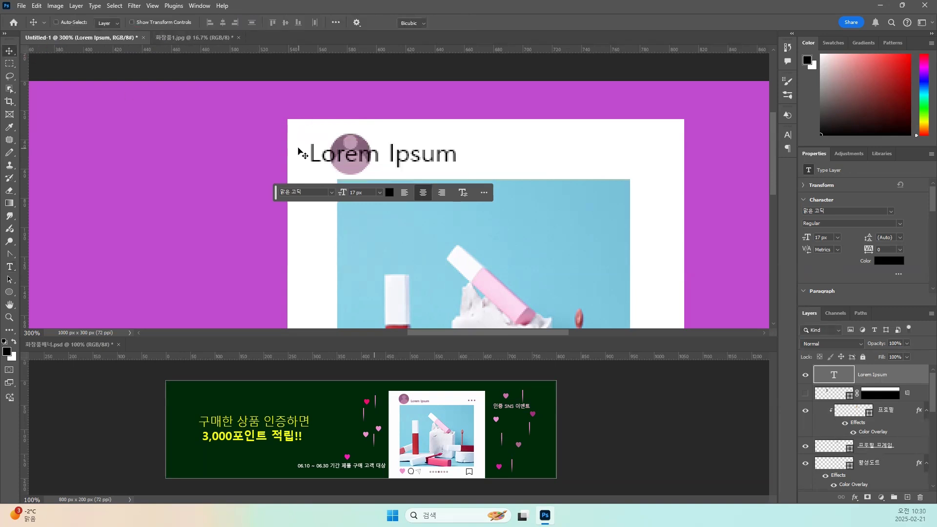
Scale the Lorem Ipsum text proportionally to about 55% and place it just right of the profile icon, slightly lower.
{"action": "key", "text": "ctrl+t"}
{"action": "left_click_drag", "start_coordinate": [310, 138], "coordinate": [376, 156]}
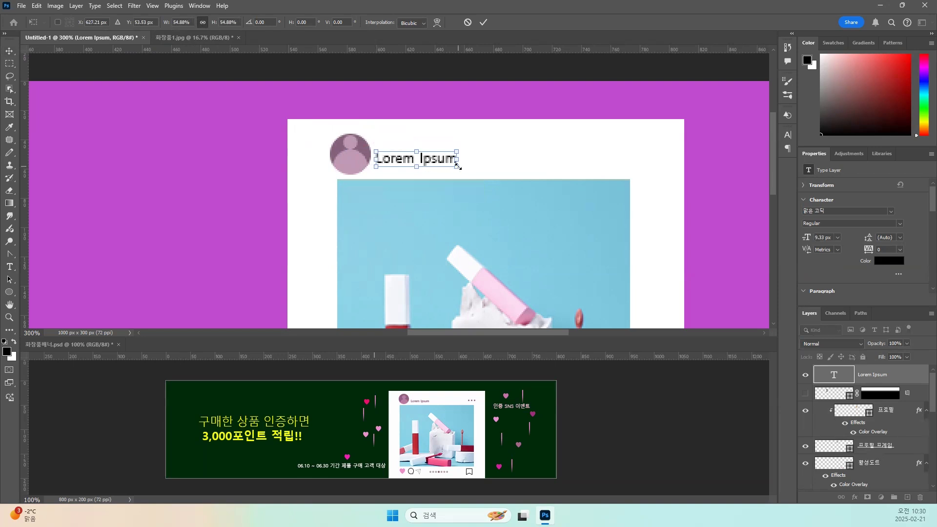
{"action": "key", "text": "Return"}
{"action": "left_click_drag", "start_coordinate": [441, 165], "coordinate": [442, 167]}
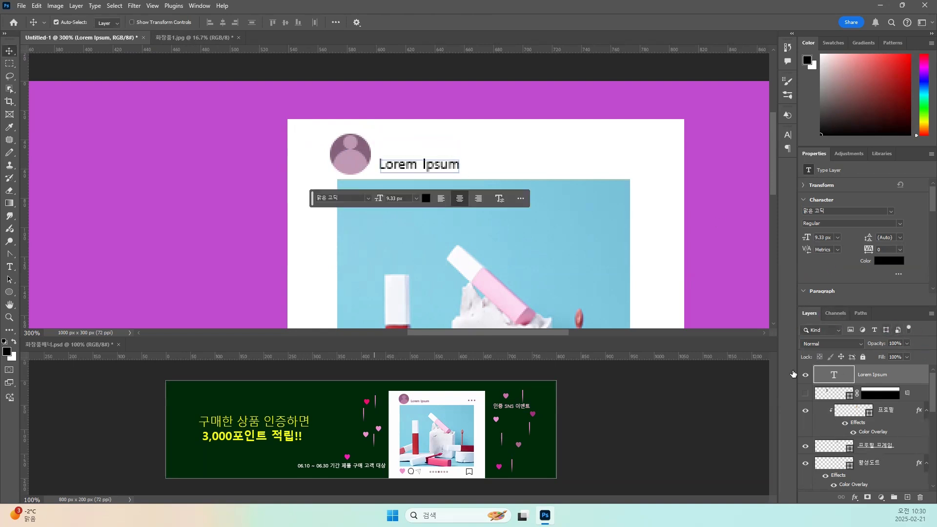
{"action": "key", "text": "Return"}
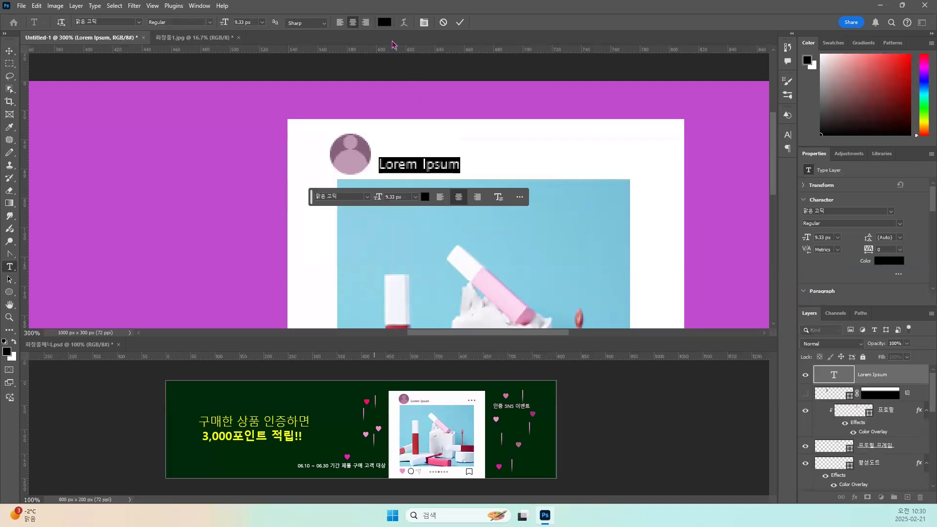
Recolour the Lorem Ipsum text with the dark pink #84617a sampled from the profile icon's circle.
{"action": "left_click", "coordinate": [384, 22]}
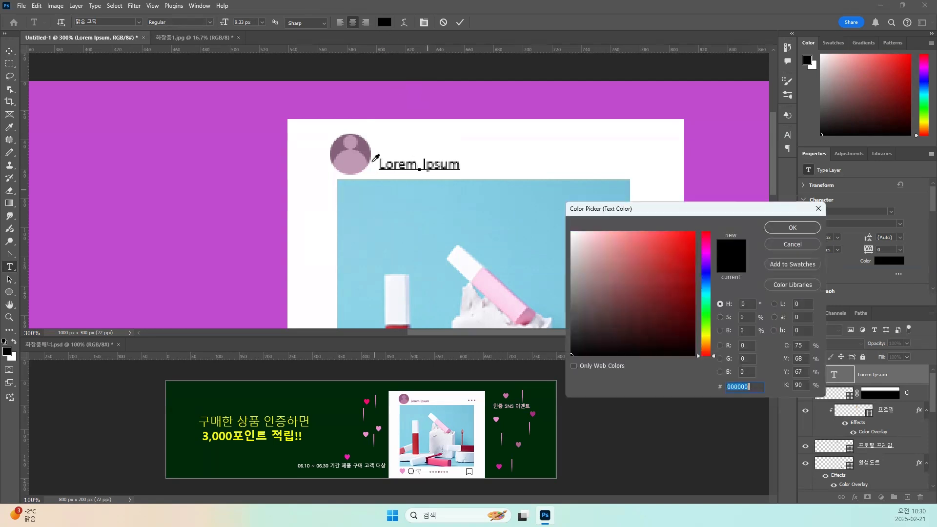
{"action": "left_click", "coordinate": [367, 147]}
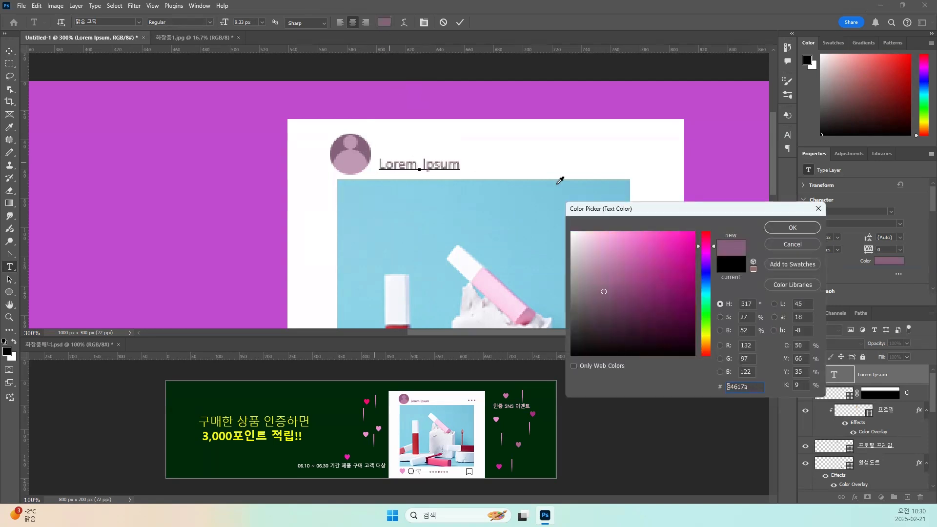
{"action": "left_click", "coordinate": [781, 230]}
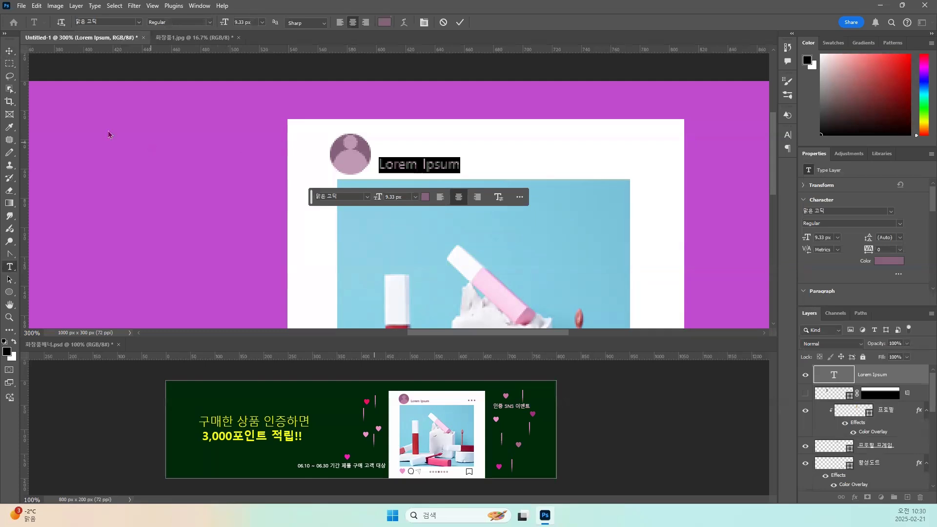
{"action": "left_click", "coordinate": [9, 51]}
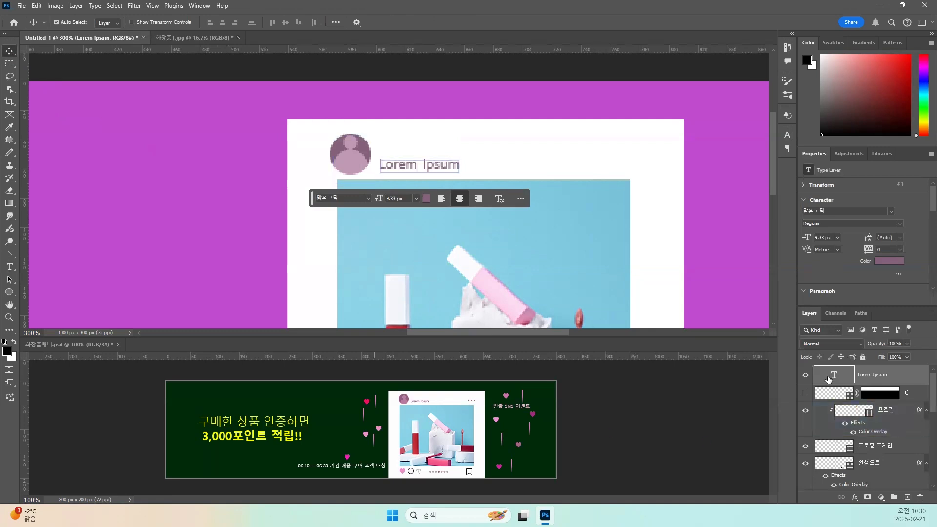
Undo the layer reordering and add a new empty layer directly below the Lorem Ipsum text layer.
{"action": "left_click_drag", "start_coordinate": [827, 395], "coordinate": [830, 371]}
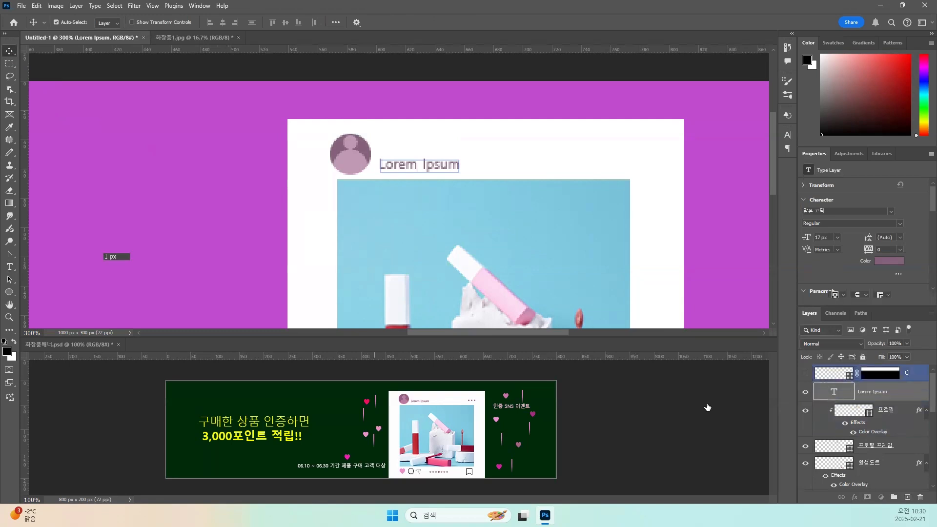
{"action": "key", "text": "ctrl+z"}
{"action": "key", "text": "ctrl+shift+alt+n"}
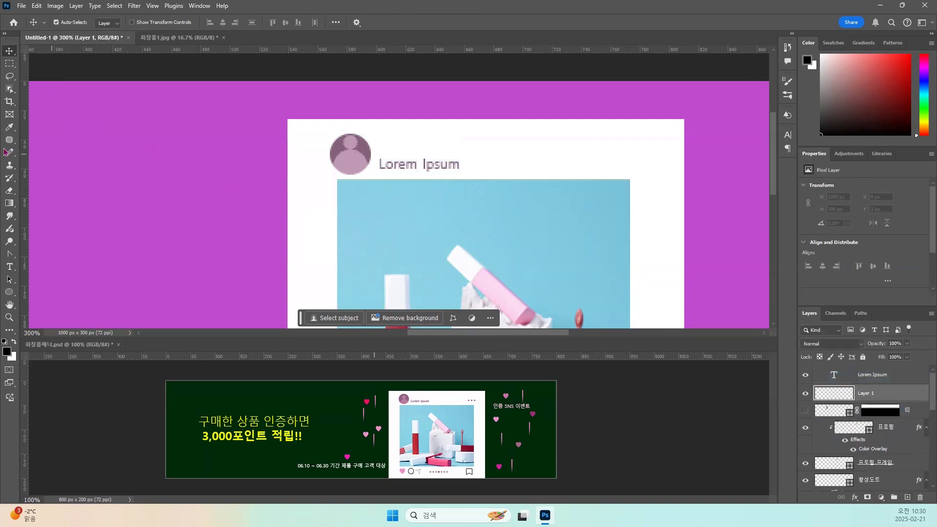
Switch to the Brush tool and look through the General Brushes presets.
{"action": "left_click", "coordinate": [11, 155]}
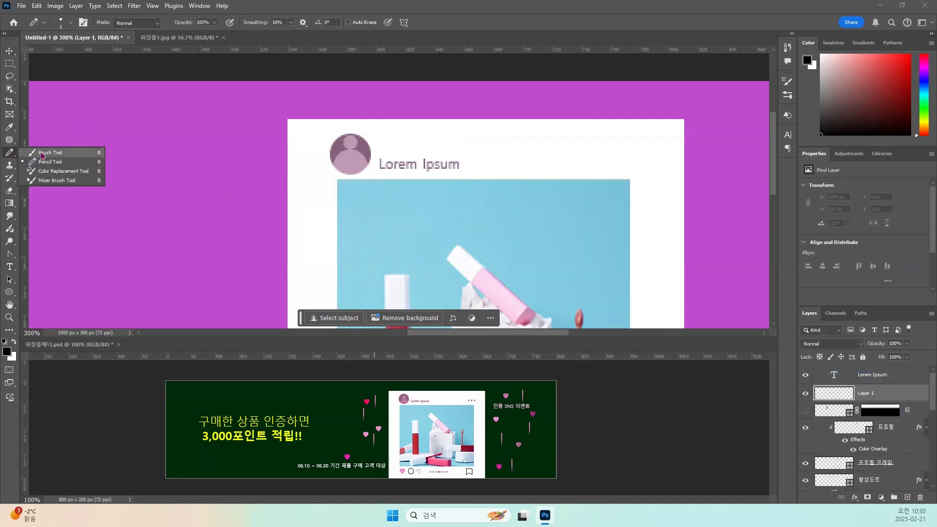
{"action": "left_click", "coordinate": [40, 151]}
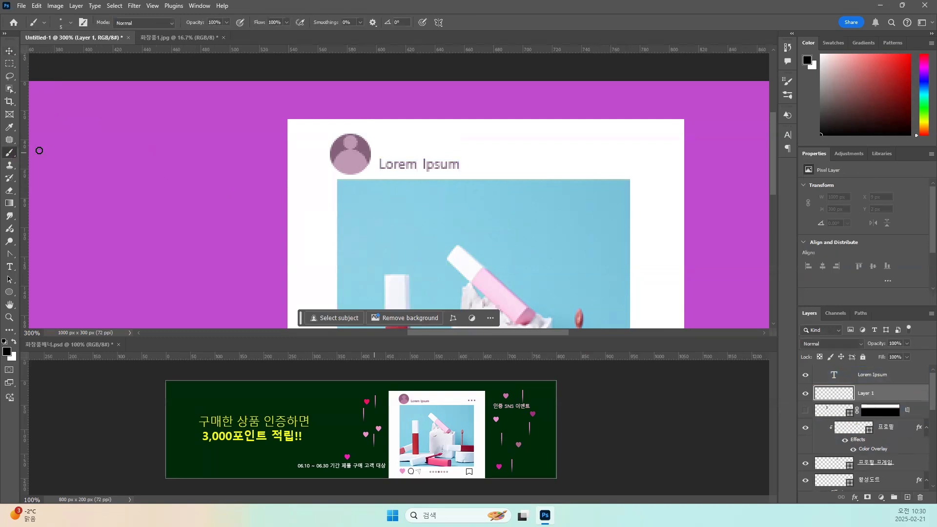
{"action": "left_click", "coordinate": [71, 23]}
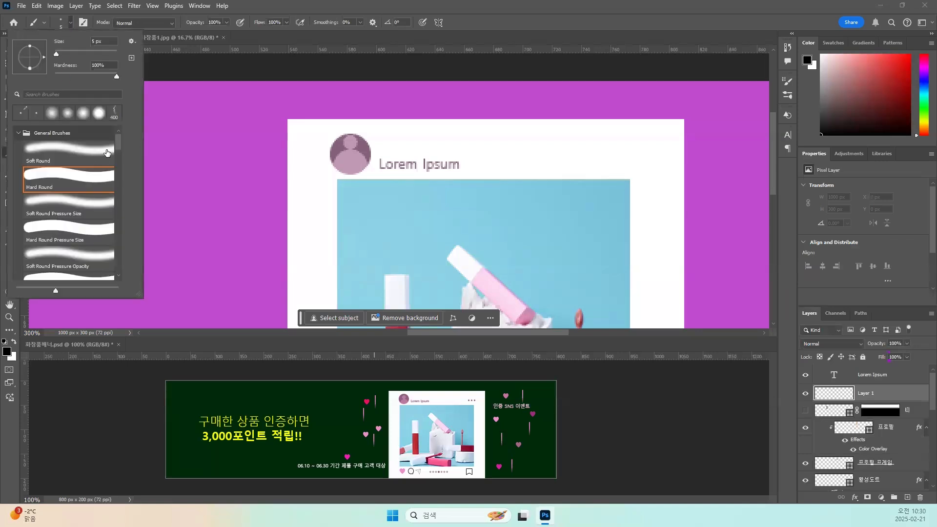
{"action": "mouse_move", "coordinate": [119, 147]}
{"action": "left_mouse_down"}
{"action": "mouse_move", "coordinate": [119, 194]}
{"action": "mouse_move", "coordinate": [117, 138]}
{"action": "left_mouse_up"}
{"action": "left_click", "coordinate": [260, 5]}
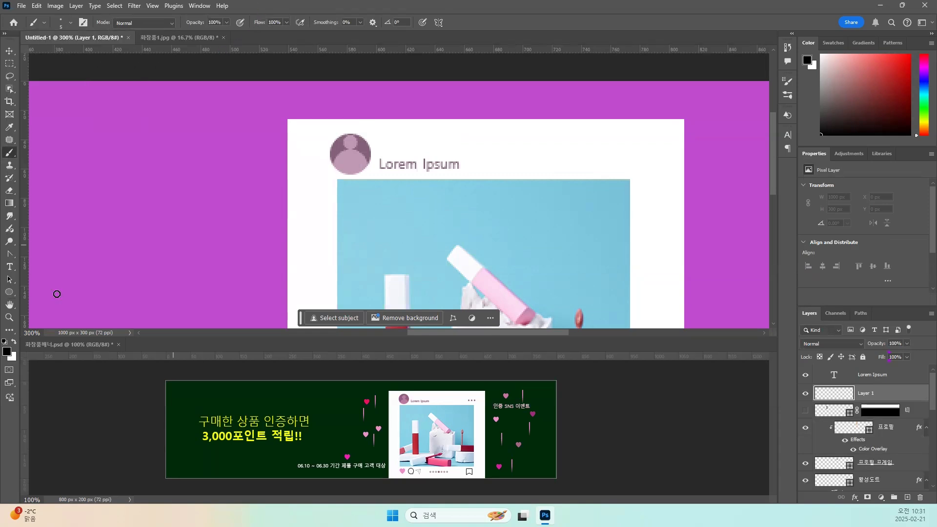
Draw a 5 x 5 px rectangle shape with a 3 px corner radius on the purple background left of the white frame.
{"action": "left_click", "coordinate": [19, 295]}
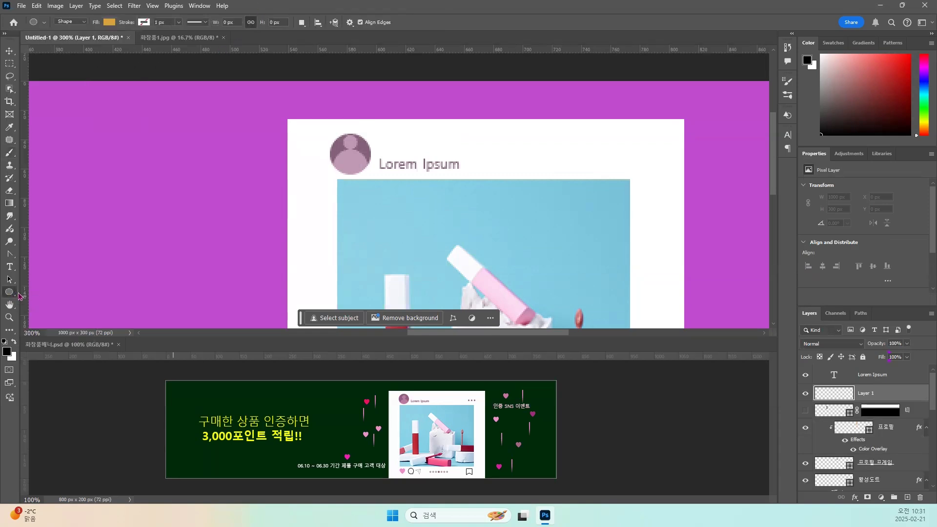
{"action": "right_click", "coordinate": [19, 294]}
{"action": "left_click", "coordinate": [49, 292]}
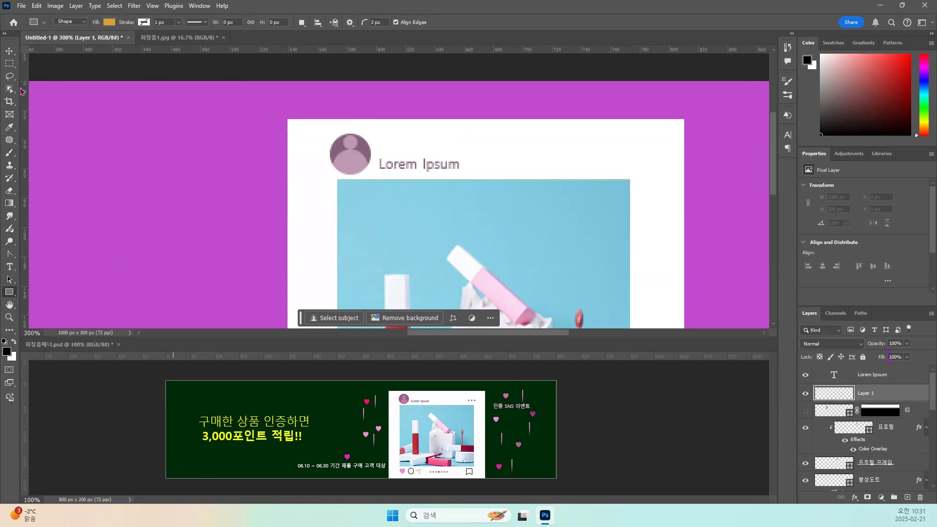
{"action": "left_click", "coordinate": [10, 154]}
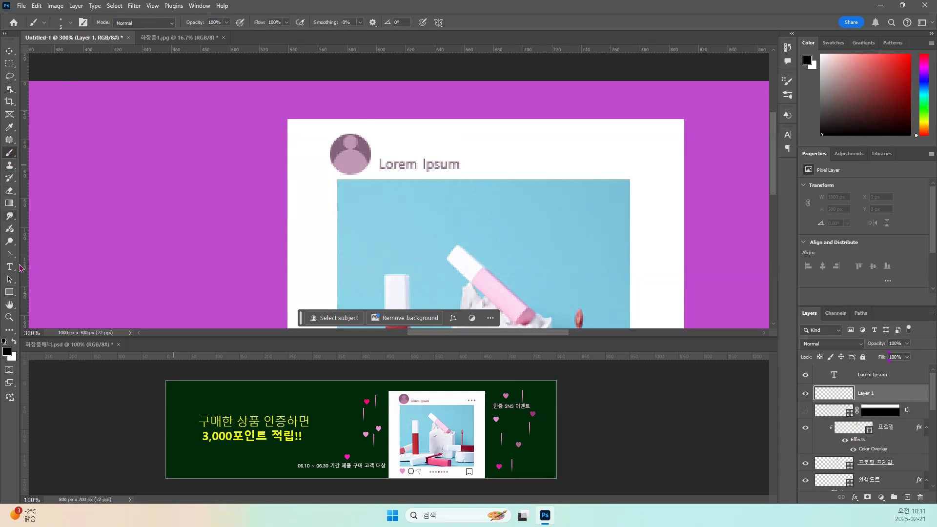
{"action": "left_click", "coordinate": [9, 292]}
{"action": "right_click", "coordinate": [9, 292]}
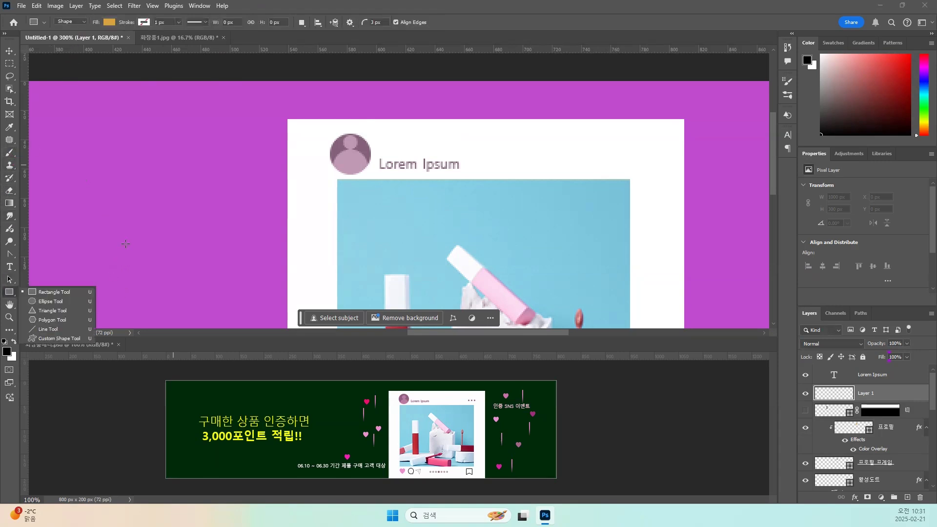
{"action": "left_click", "coordinate": [64, 292]}
{"action": "left_click_drag", "start_coordinate": [125, 242], "coordinate": [132, 249]}
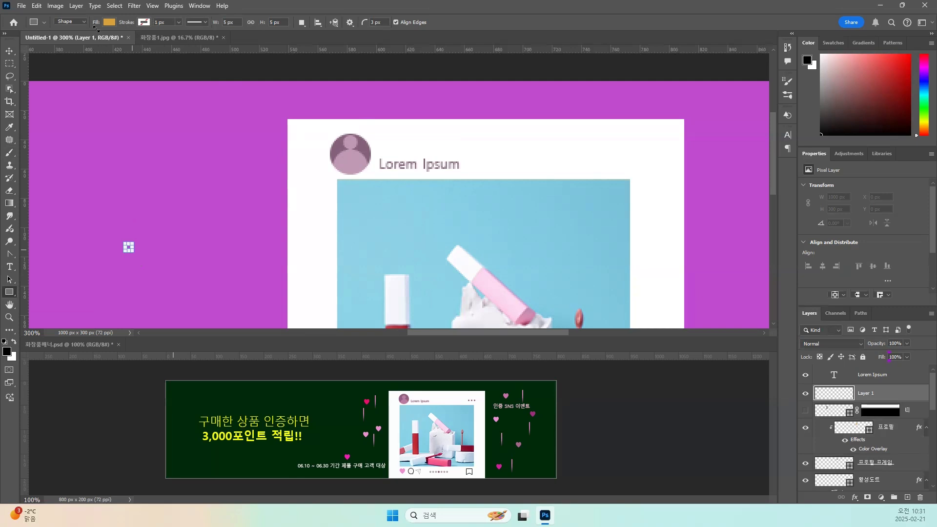
{"action": "left_click", "coordinate": [10, 52]}
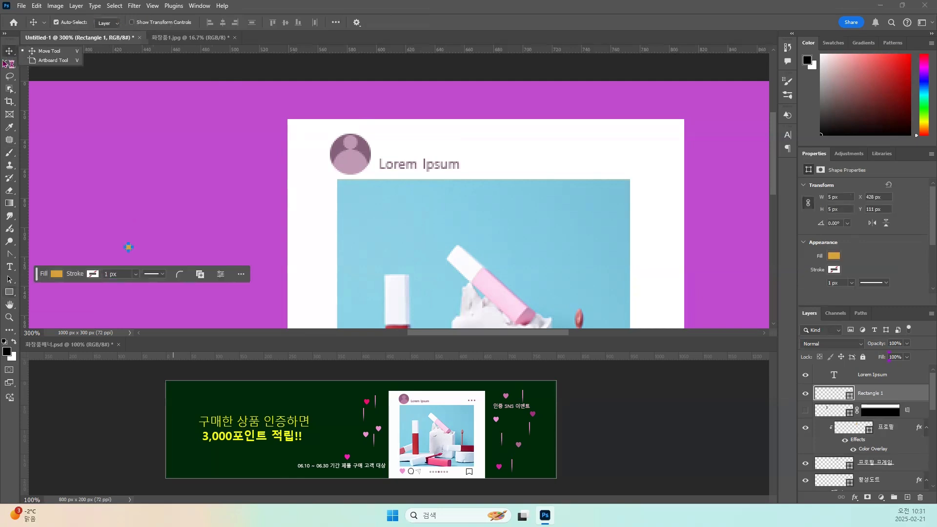
Select the small rounded rectangle and change its fill to black.
{"action": "left_click", "coordinate": [834, 376]}
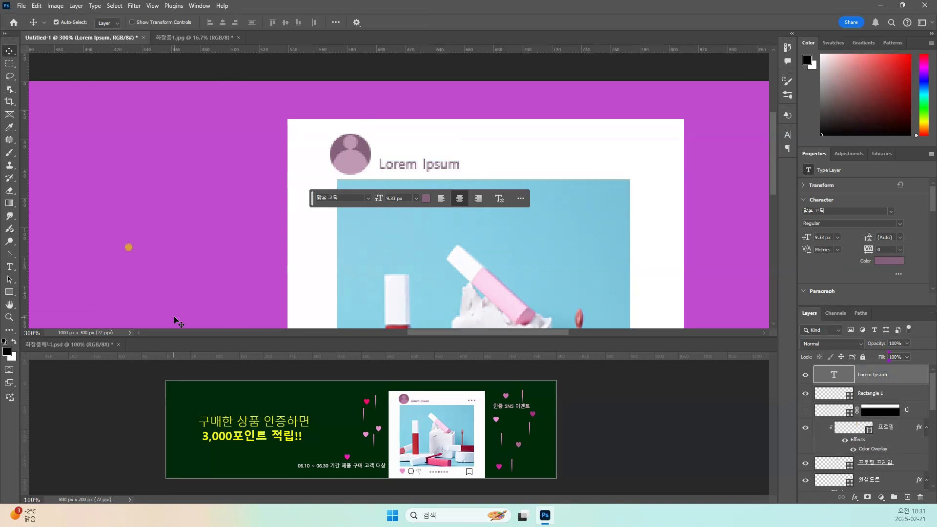
{"action": "left_click", "coordinate": [128, 249]}
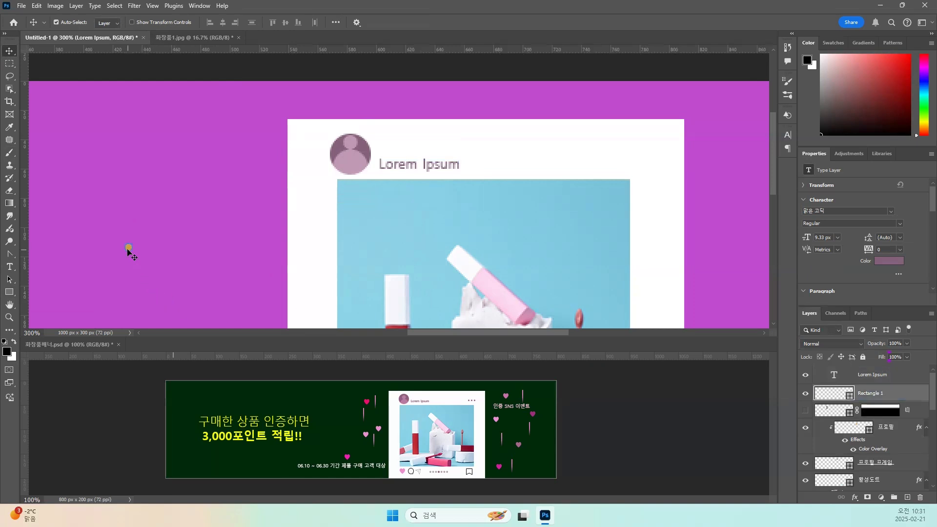
{"action": "left_click", "coordinate": [128, 250]}
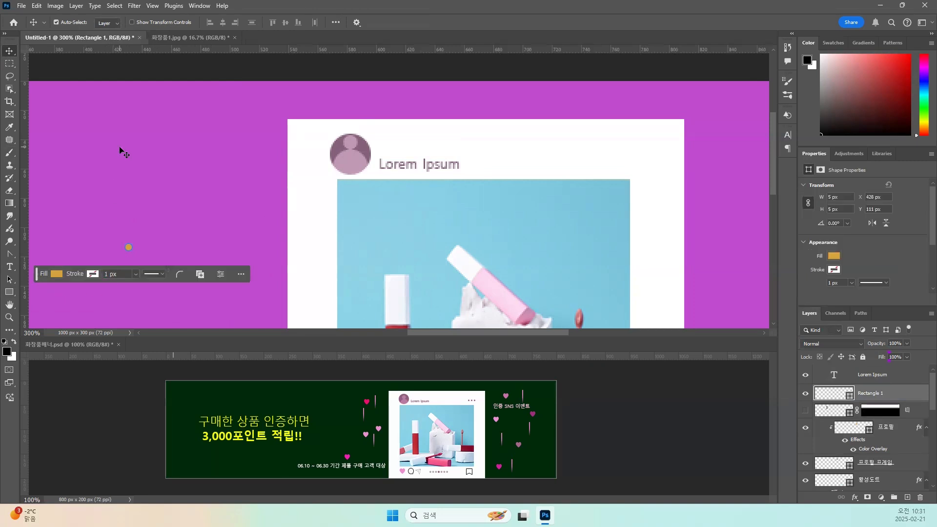
{"action": "double_click", "coordinate": [833, 393]}
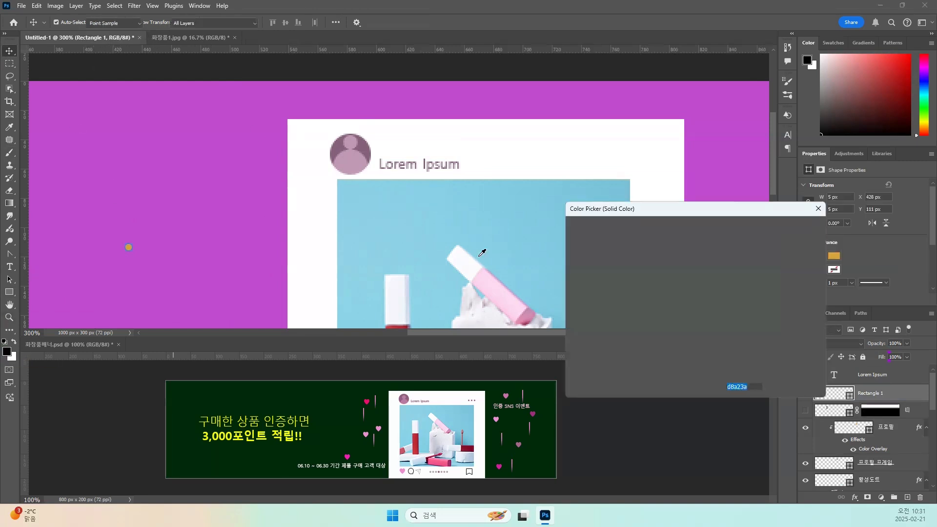
{"action": "left_click", "coordinate": [572, 355]}
{"action": "left_click", "coordinate": [771, 228]}
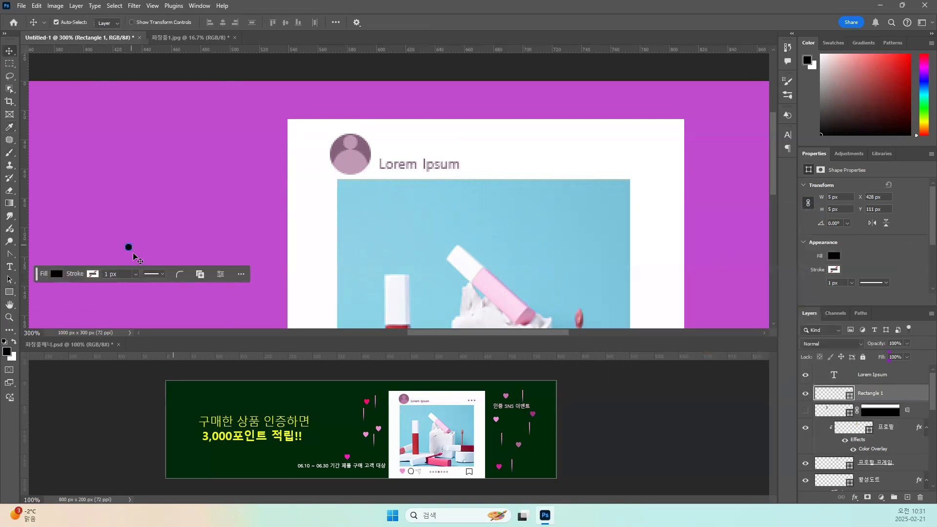
Hide the purple 배경 layer and make a rectangular marquee selection around the black dot.
{"action": "scroll", "coordinate": [916, 430], "scroll_direction": "down", "scroll_amount": 5}
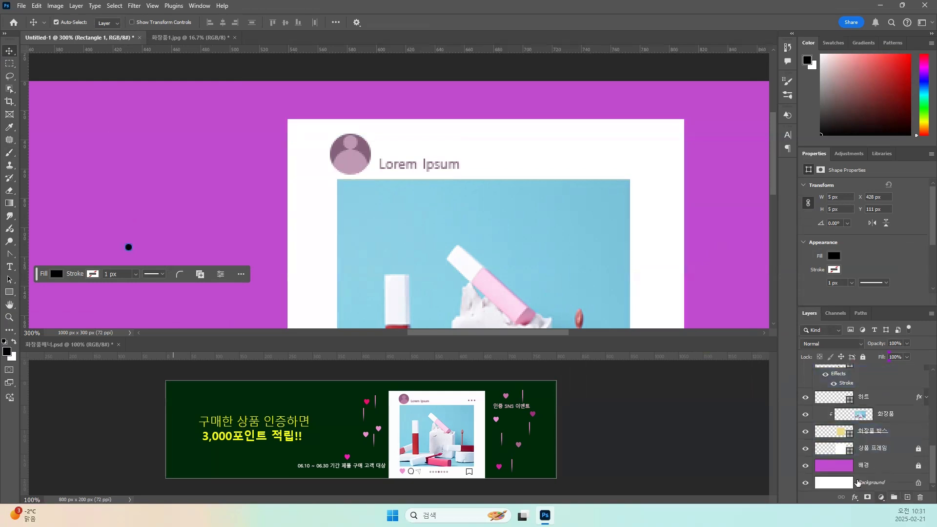
{"action": "left_click", "coordinate": [803, 468]}
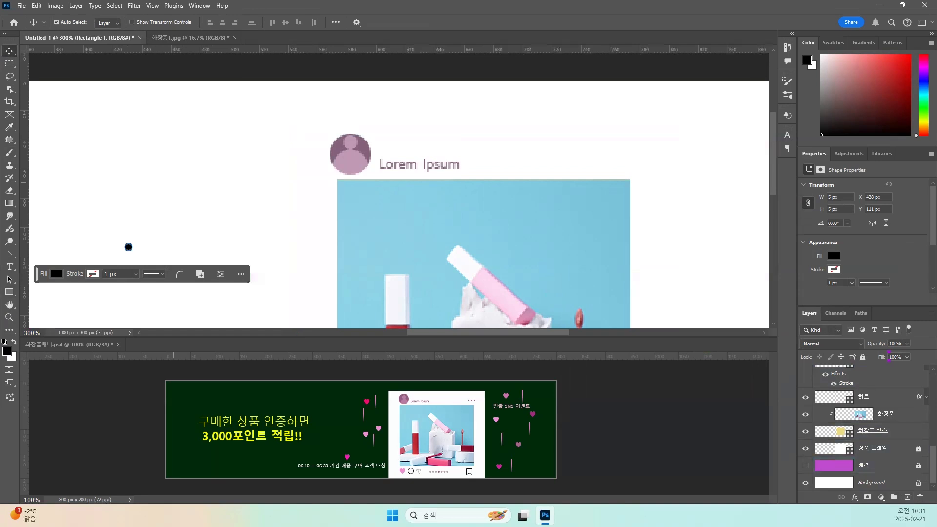
{"action": "left_click", "coordinate": [9, 64]}
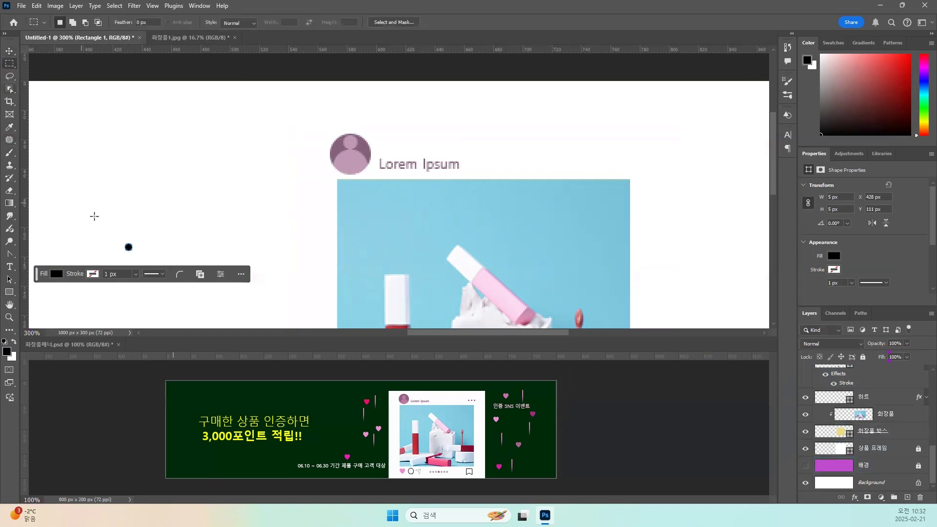
{"action": "left_click_drag", "start_coordinate": [120, 235], "coordinate": [145, 261]}
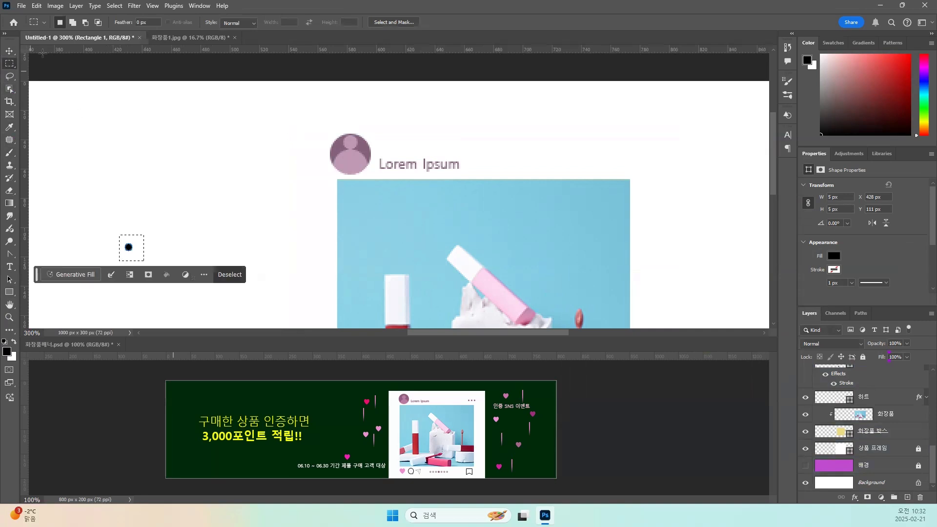
Define the selected dot as a brush preset named 사각형 and activate the Brush tool.
{"action": "left_click", "coordinate": [21, 5]}
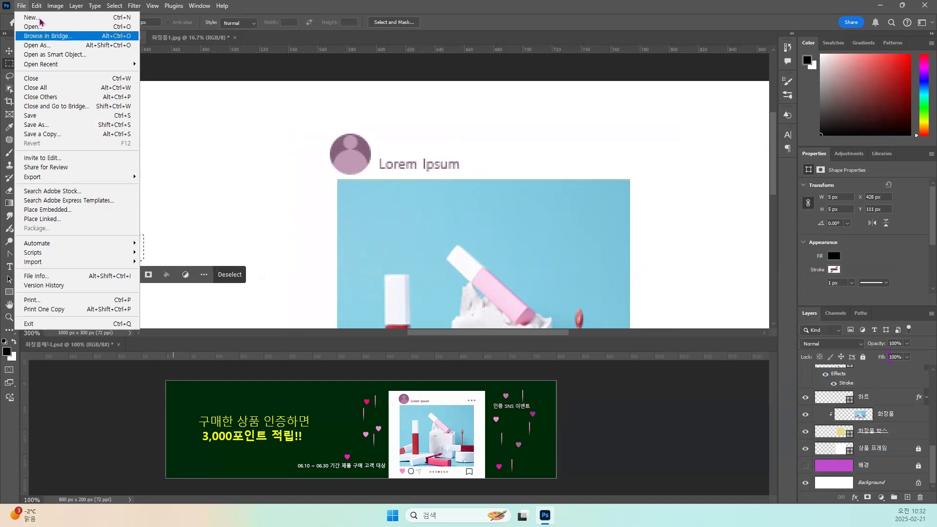
{"action": "mouse_move", "coordinate": [37, 5]}
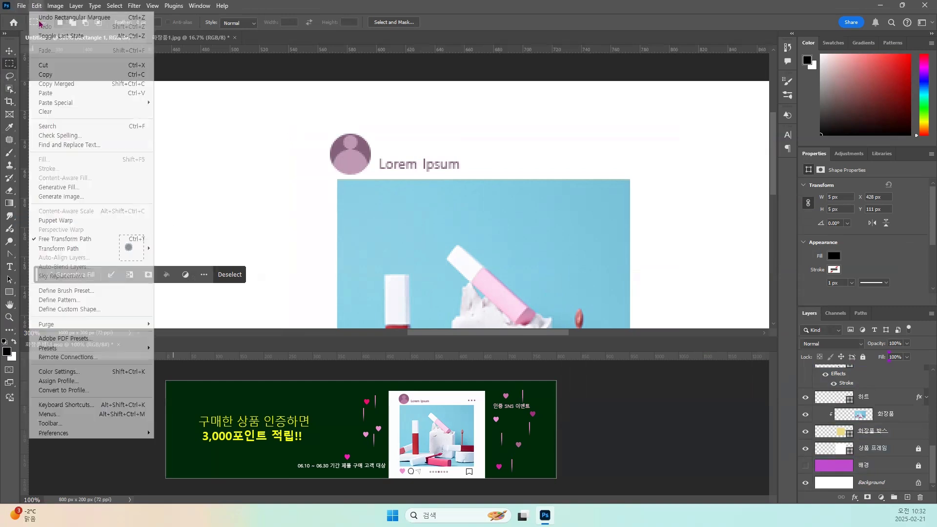
{"action": "left_click", "coordinate": [63, 291]}
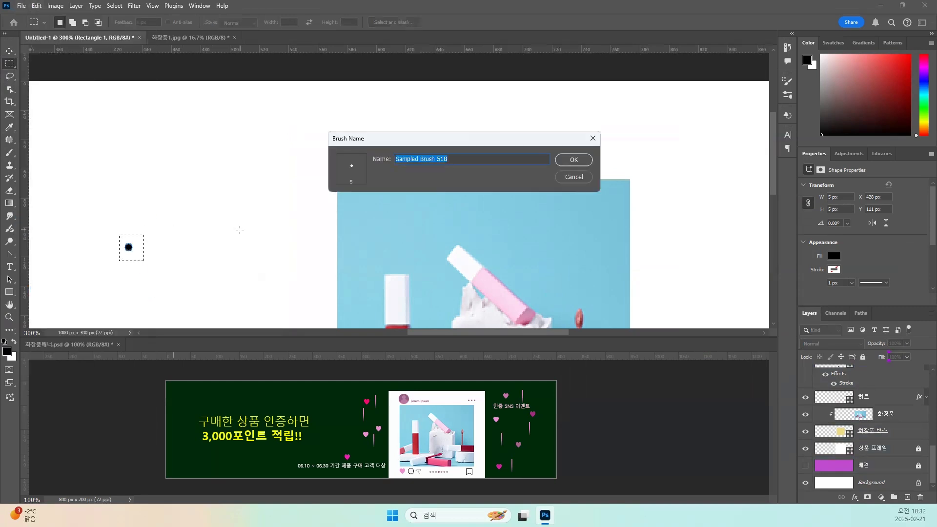
{"action": "type", "text": "ㅅ"}
{"action": "type", "text": "각형"}
{"action": "key", "text": "Return"}
{"action": "key", "text": "b"}
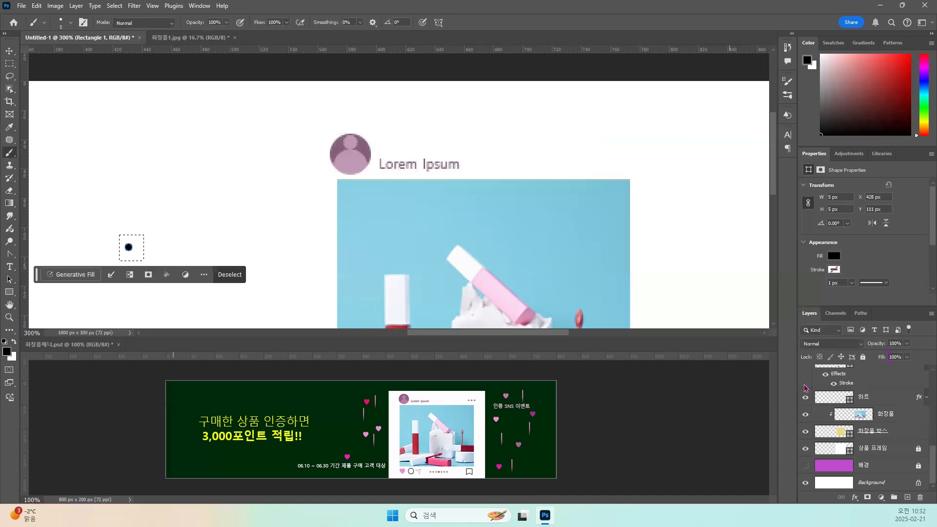
Remove the selection and delete only the black dot's shape layer, keeping the hidden masked layer.
{"action": "scroll", "coordinate": [838, 405], "scroll_direction": "up", "scroll_amount": 6}
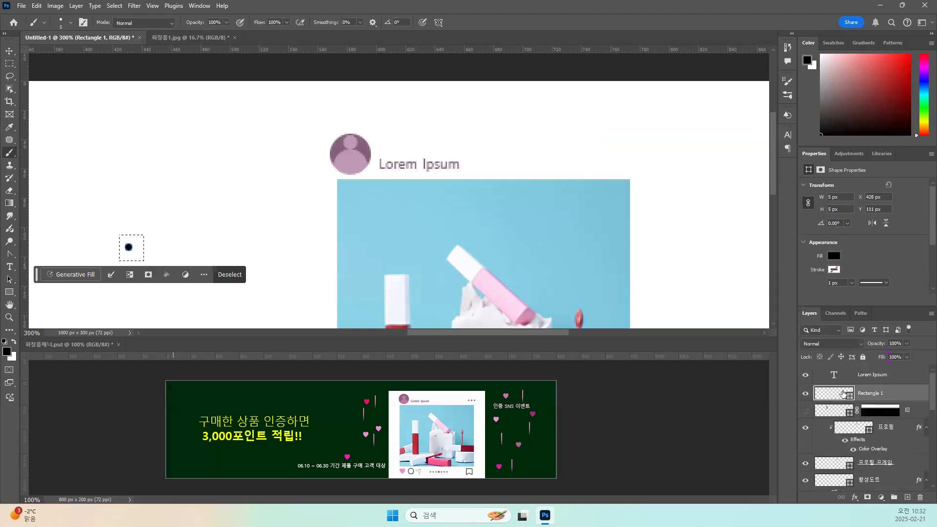
{"action": "key", "text": "ctrl+d"}
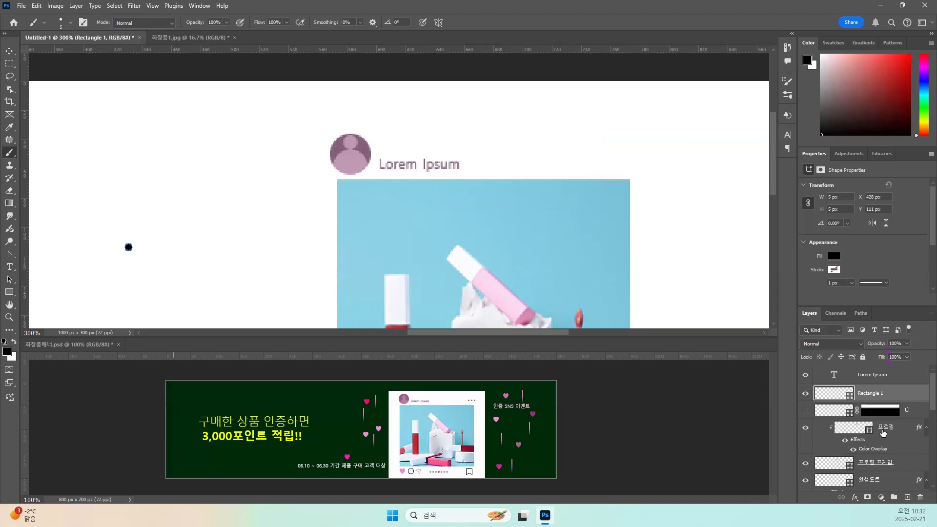
{"action": "key", "text": "Delete"}
{"action": "left_click", "coordinate": [920, 497]}
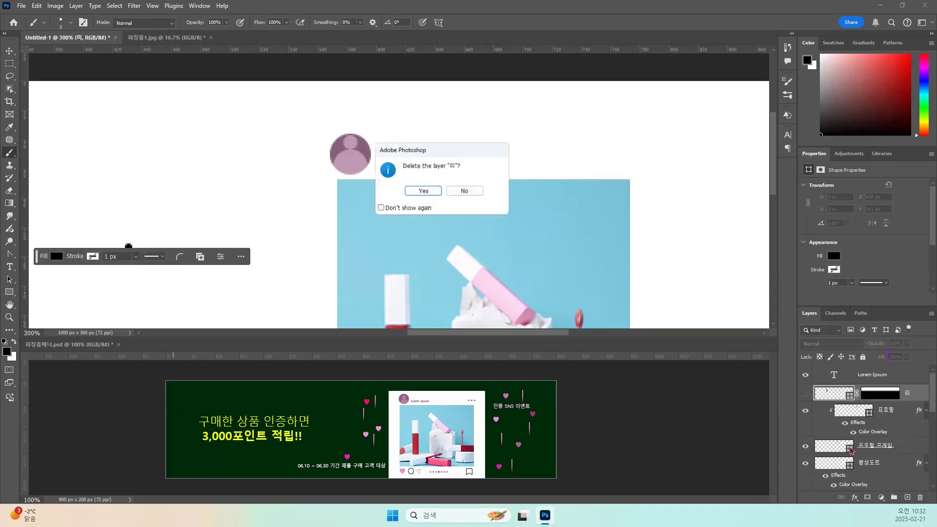
{"action": "left_click", "coordinate": [463, 191]}
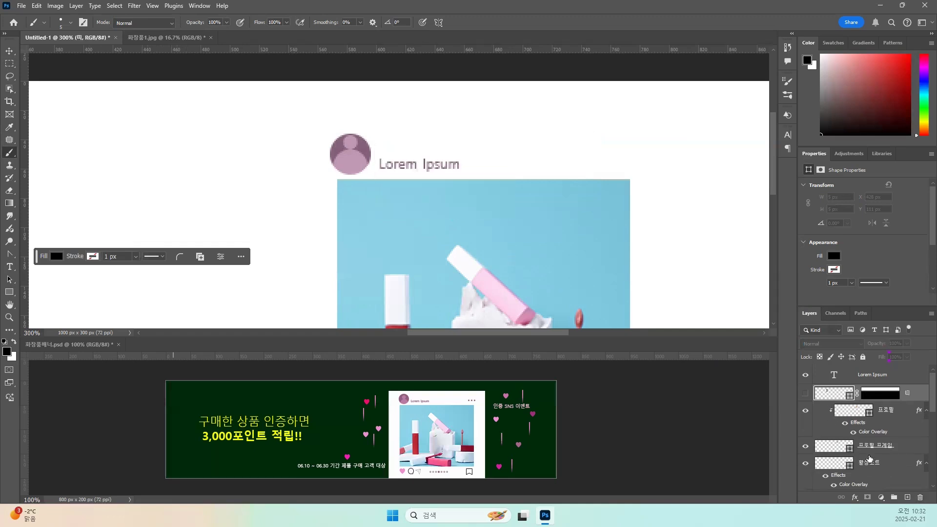
Make the purple 배경 layer visible again.
{"action": "scroll", "coordinate": [869, 456], "scroll_direction": "down", "scroll_amount": 5}
{"action": "scroll", "coordinate": [864, 451], "scroll_direction": "down", "scroll_amount": 2}
{"action": "left_click", "coordinate": [805, 466]}
{"action": "scroll", "coordinate": [851, 408], "scroll_direction": "up", "scroll_amount": 5}
{"action": "scroll", "coordinate": [851, 408], "scroll_direction": "up", "scroll_amount": 1}
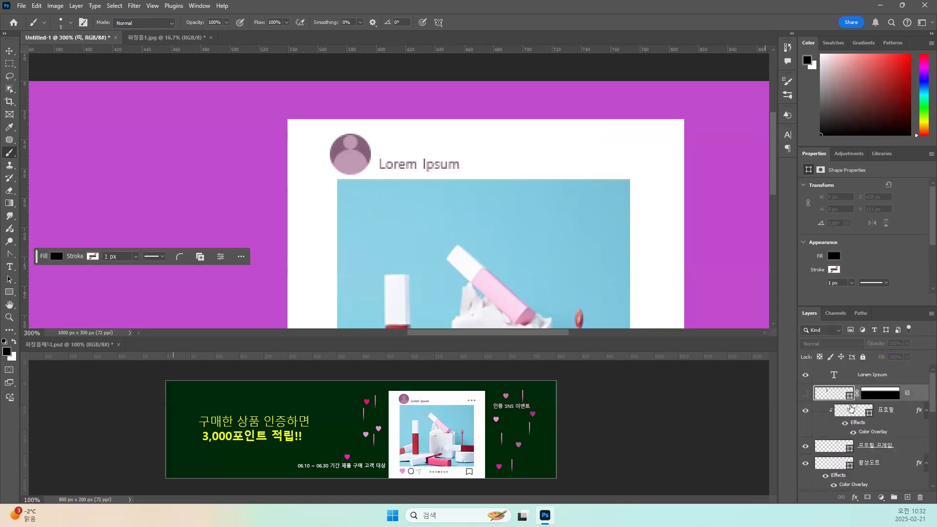
Add a new layer directly below the Lorem Ipsum text layer and name it 도트2.
{"action": "left_click", "coordinate": [843, 376]}
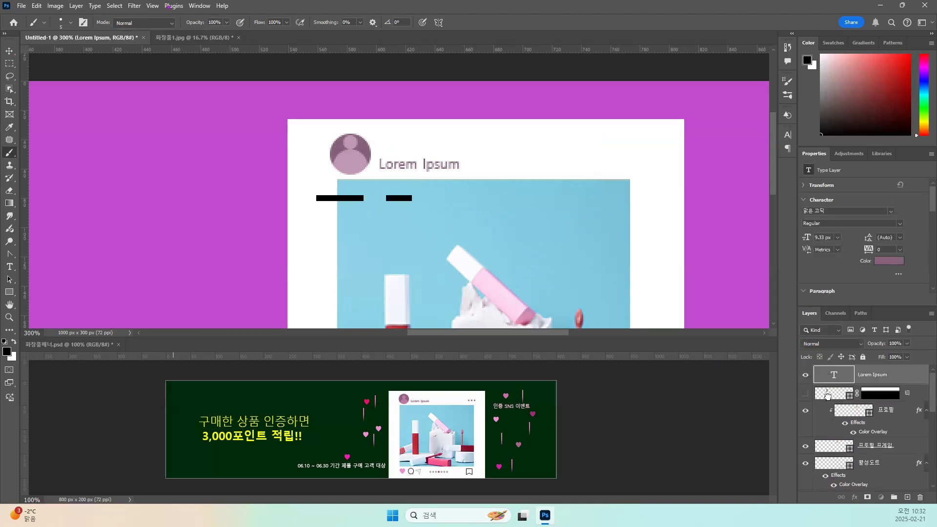
{"action": "left_click_drag", "start_coordinate": [829, 395], "coordinate": [907, 499]}
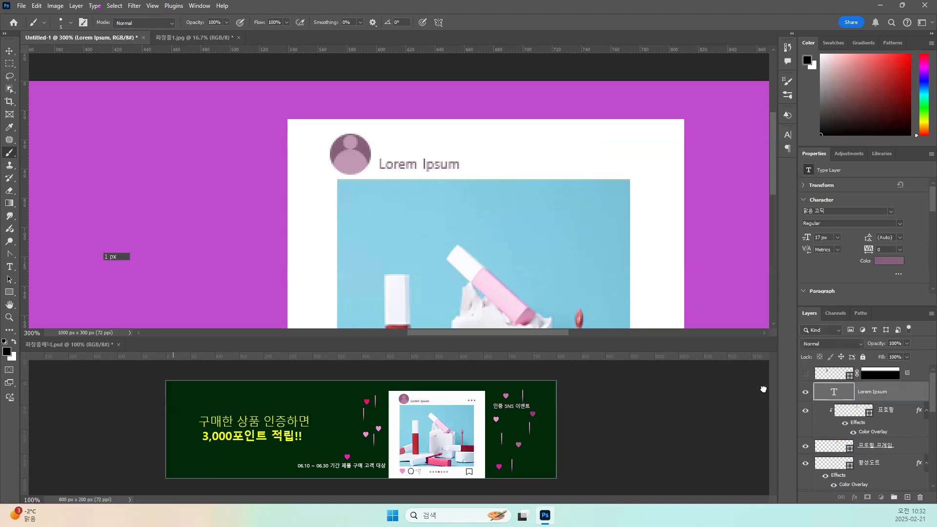
{"action": "scroll", "coordinate": [535, 297], "scroll_direction": "up", "scroll_amount": 1}
{"action": "key", "text": "ctrl+z"}
{"action": "key", "text": "ctrl+z"}
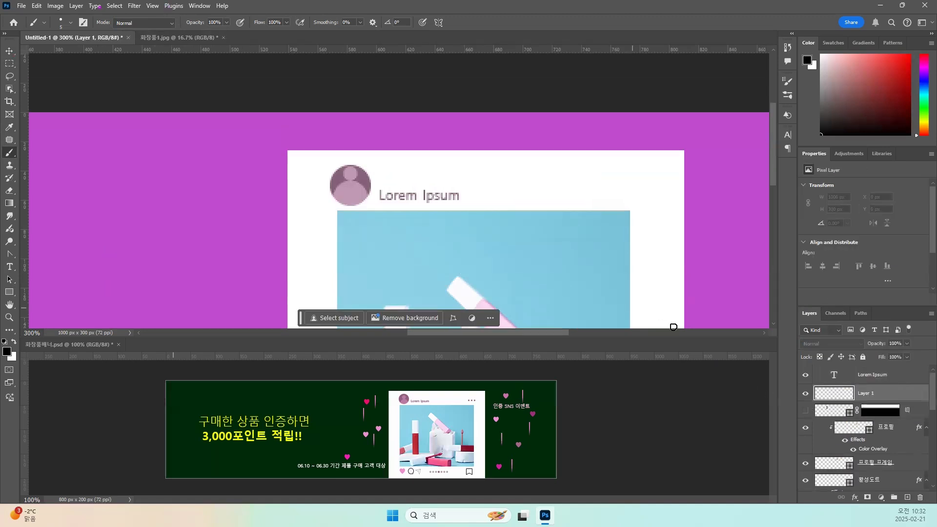
{"action": "double_click", "coordinate": [869, 394]}
{"action": "type", "text": "트"}
{"action": "type", "text": "트2"}
{"action": "key", "text": "Return"}
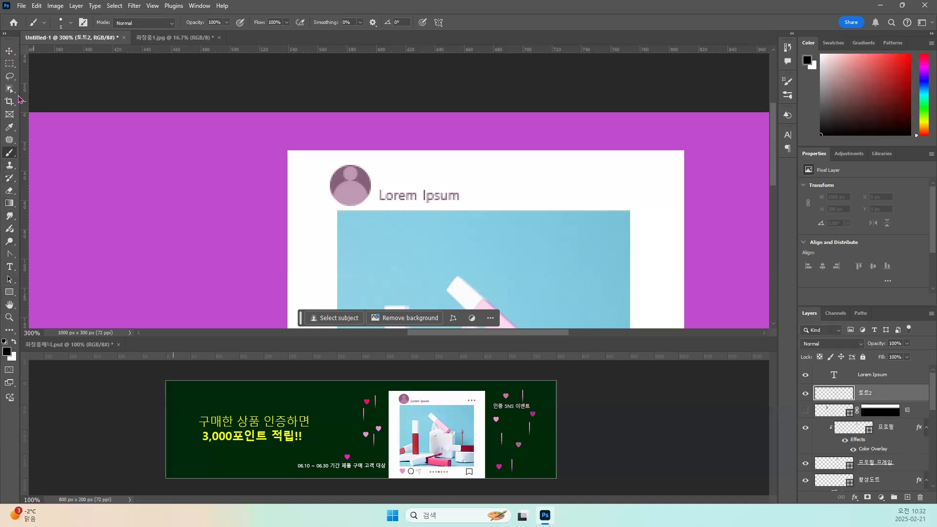
Activate the Pencil tool and choose the 사각형 brush preset at 5 px.
{"action": "right_click", "coordinate": [11, 153]}
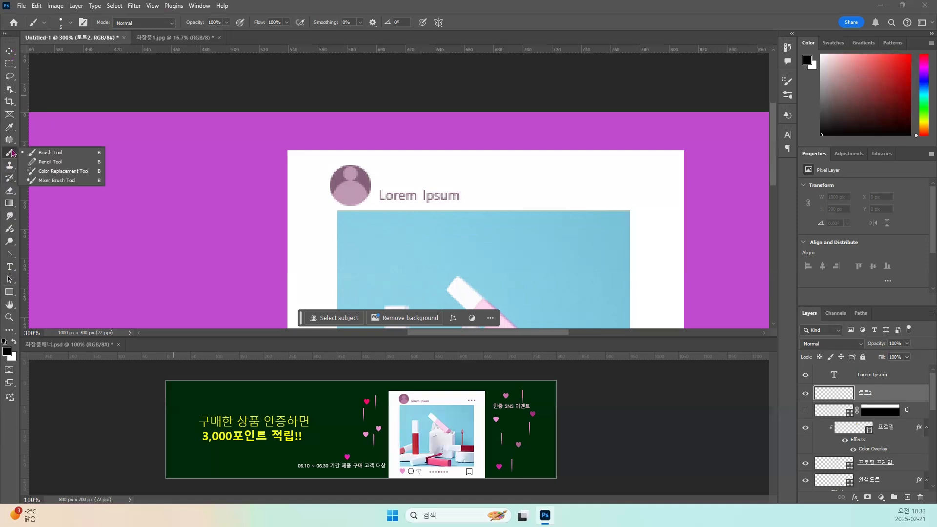
{"action": "left_click", "coordinate": [49, 162]}
{"action": "left_click", "coordinate": [71, 23]}
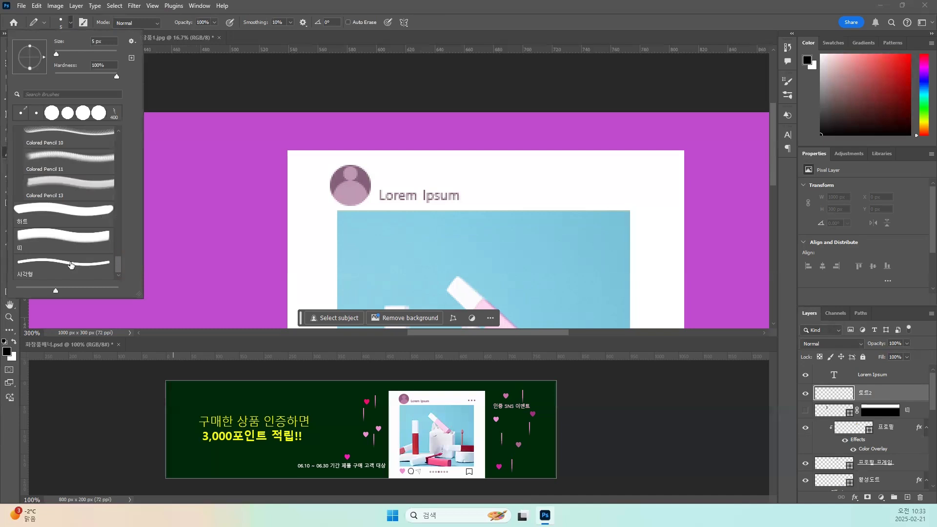
{"action": "double_click", "coordinate": [39, 264]}
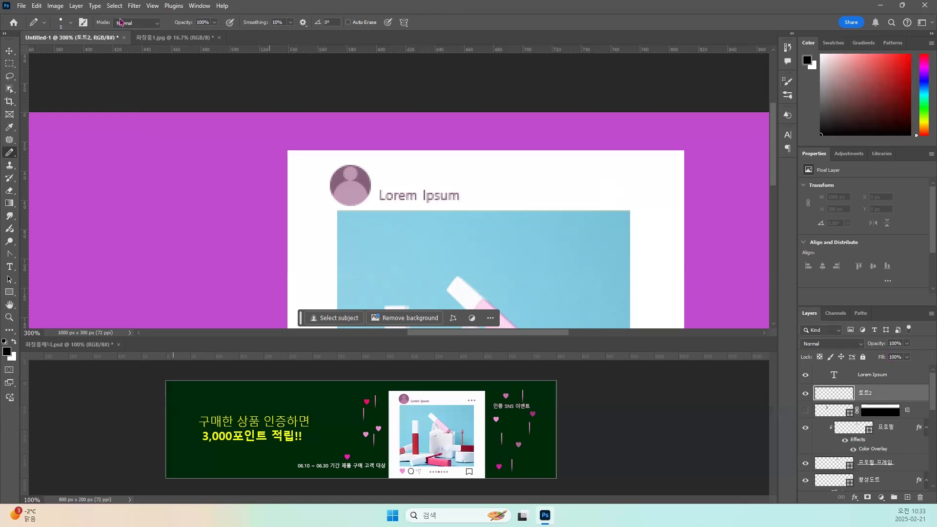
Set the brush spacing to 190% and draw three horizontal dots, about 23 px wide overall, above the photo's upper-right corner.
{"action": "left_click", "coordinate": [787, 81]}
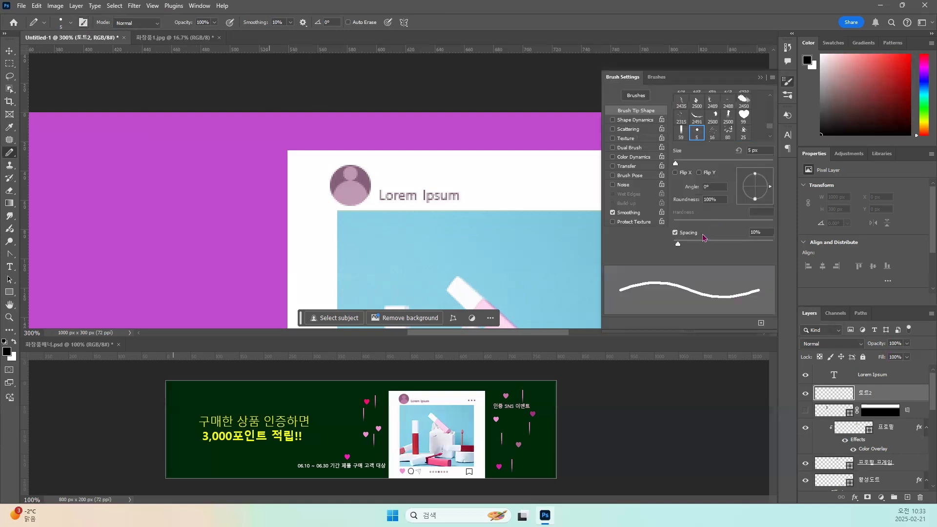
{"action": "left_click_drag", "start_coordinate": [678, 244], "coordinate": [747, 252]}
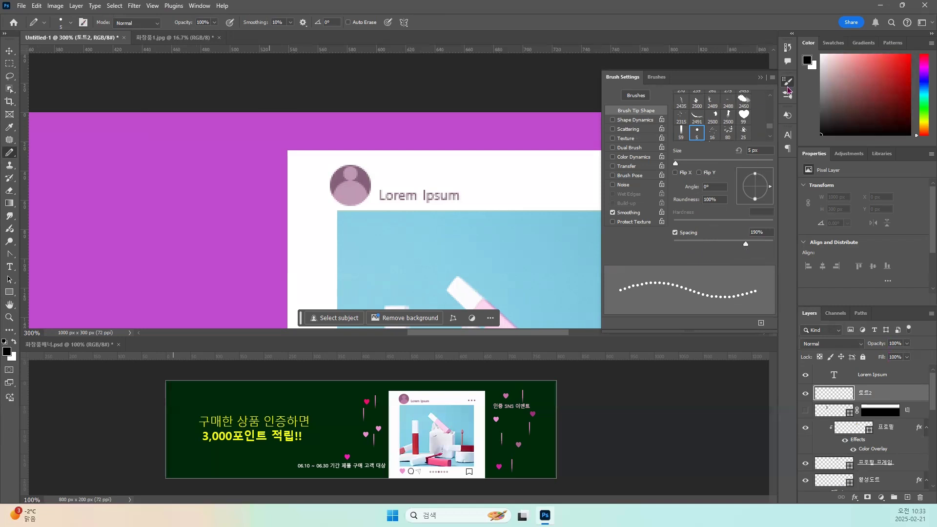
{"action": "left_click", "coordinate": [788, 47]}
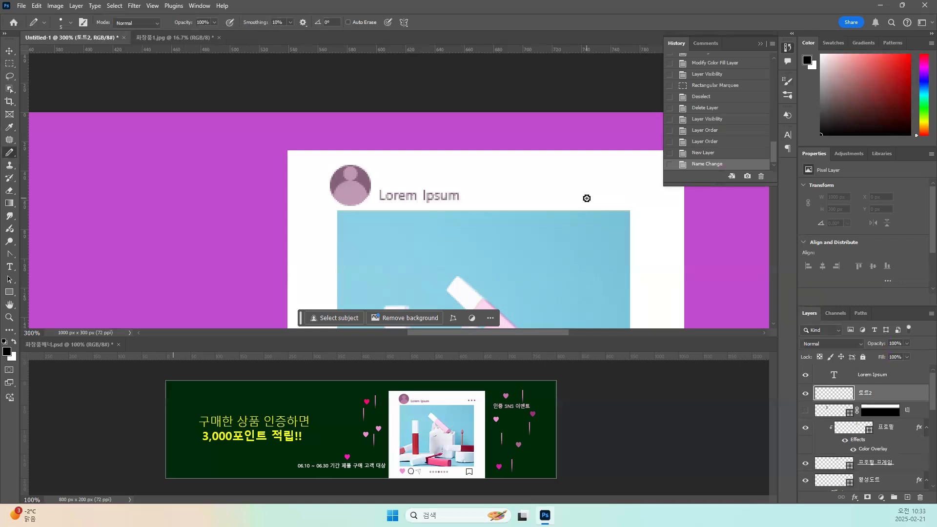
{"action": "left_click_drag", "start_coordinate": [586, 198], "coordinate": [623, 199]}
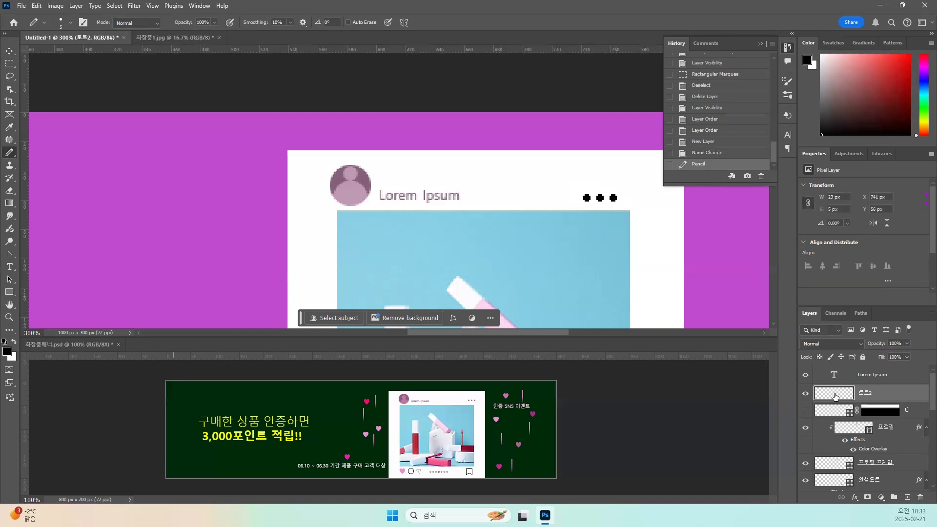
Apply a Color Overlay in the muted purple of the profile icon to the 도트2 layer, with Normal blending and 100% opacity.
{"action": "left_click", "coordinate": [855, 501]}
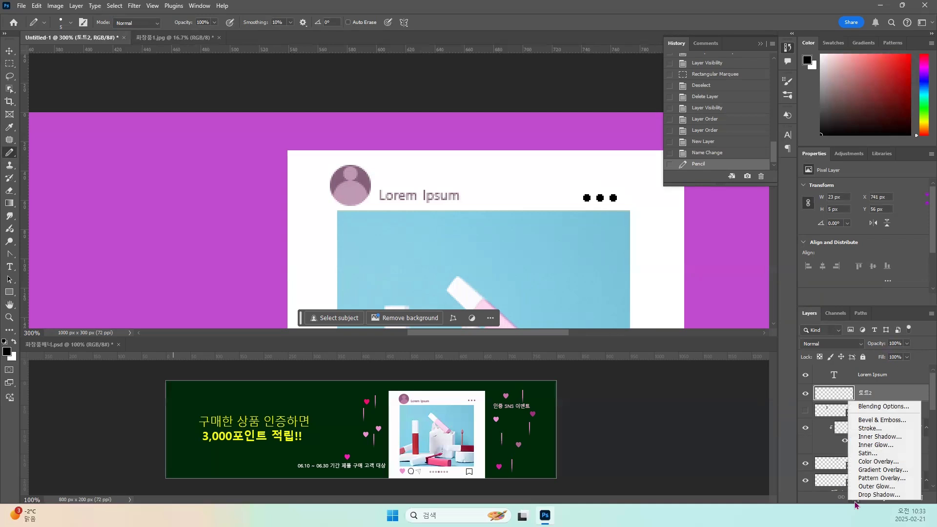
{"action": "left_click", "coordinate": [873, 463]}
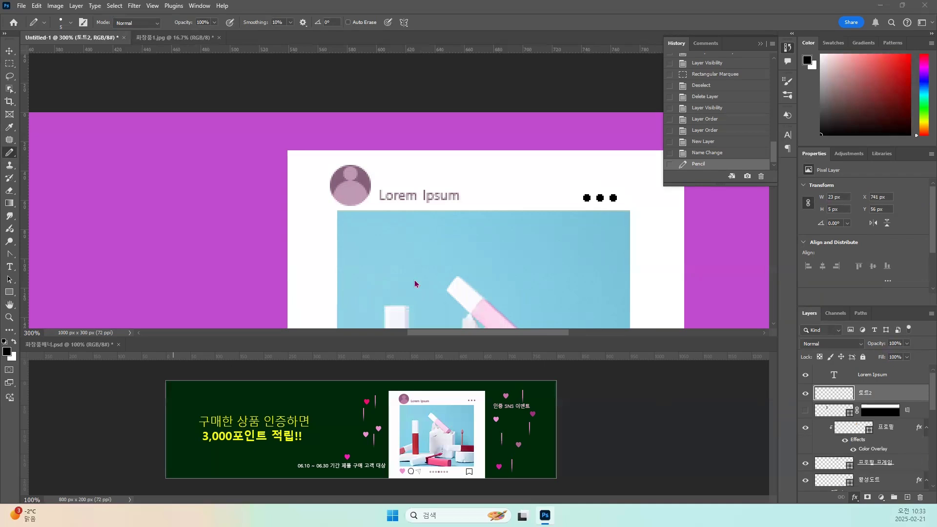
{"action": "left_click_drag", "start_coordinate": [563, 174], "coordinate": [387, 254]}
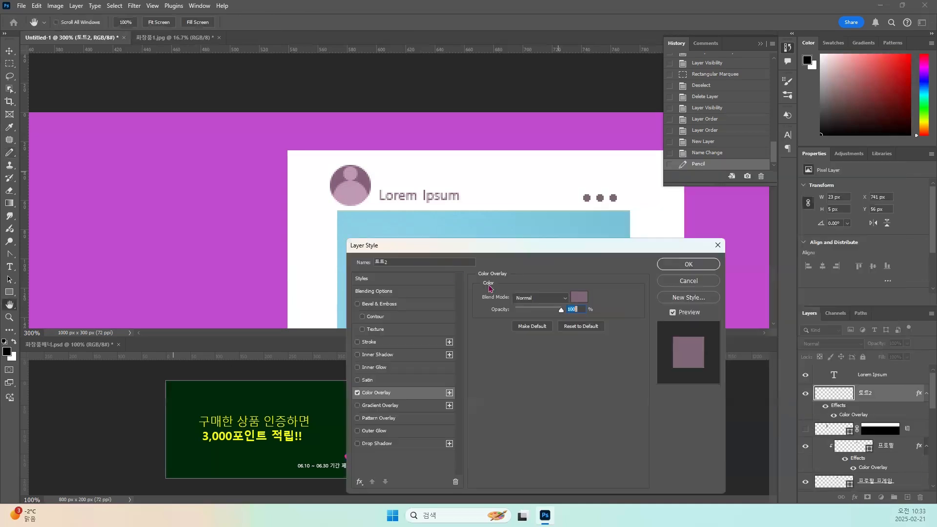
{"action": "left_click", "coordinate": [686, 262]}
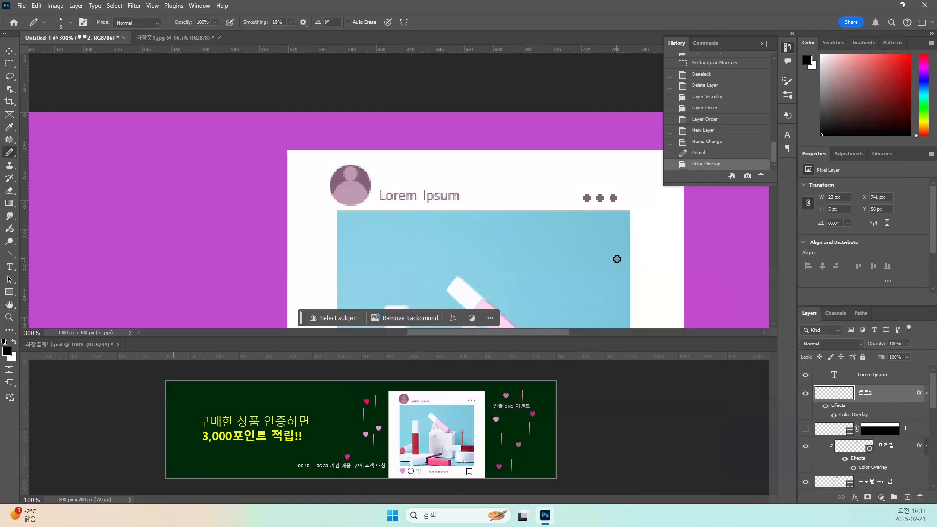
{"action": "key", "text": "ctrl+minus"}
{"action": "key", "text": "ctrl+minus"}
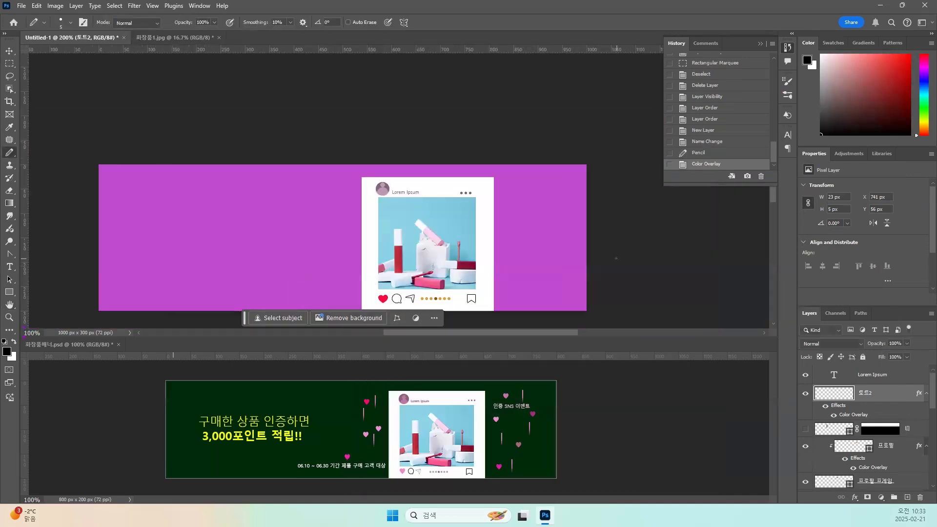
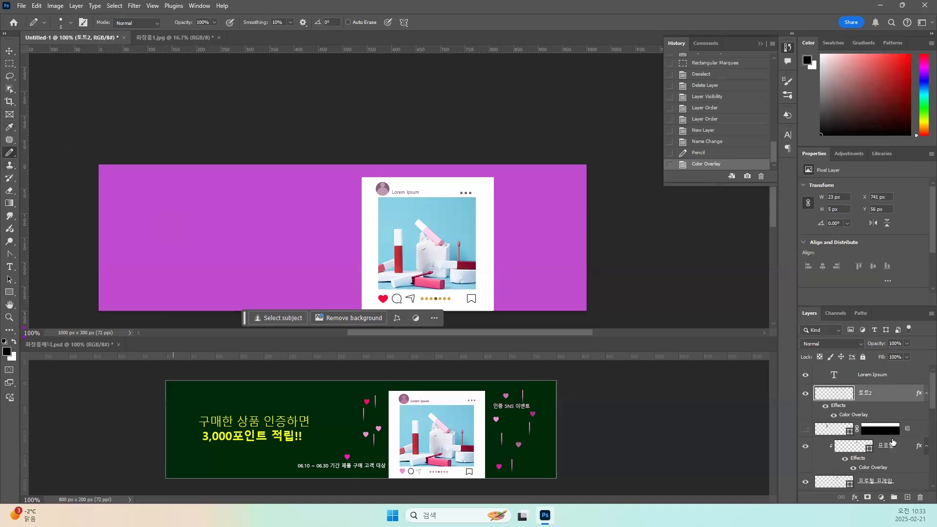
Add a new layer directly above the Lorem Ipsum text layer and name it 하트 그룹.
{"action": "left_click", "coordinate": [866, 376]}
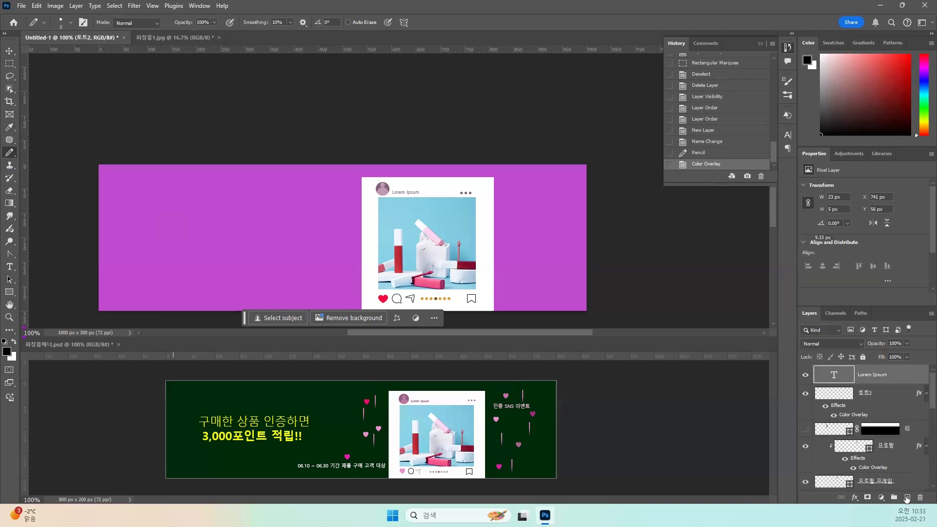
{"action": "left_click", "coordinate": [907, 497]}
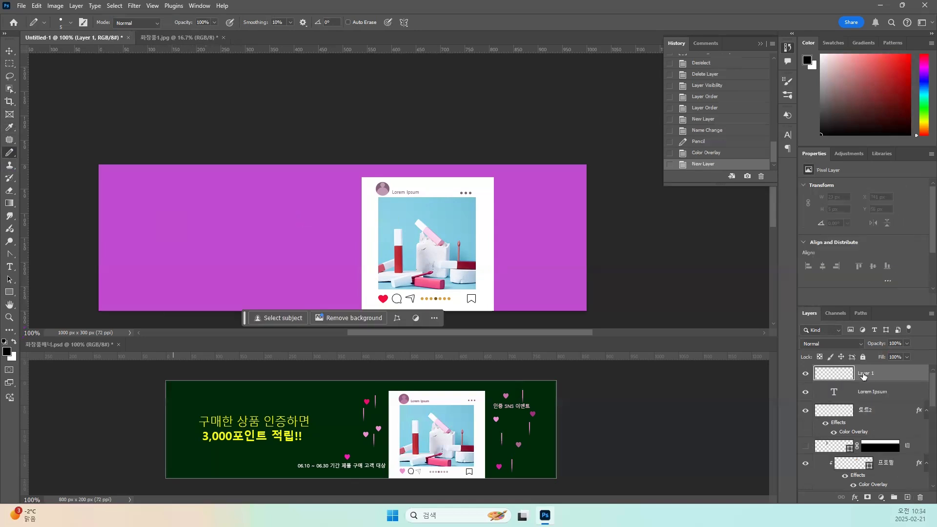
{"action": "double_click", "coordinate": [863, 374]}
{"action": "type", "text": "하트 그림"}
{"action": "key", "text": "Return"}
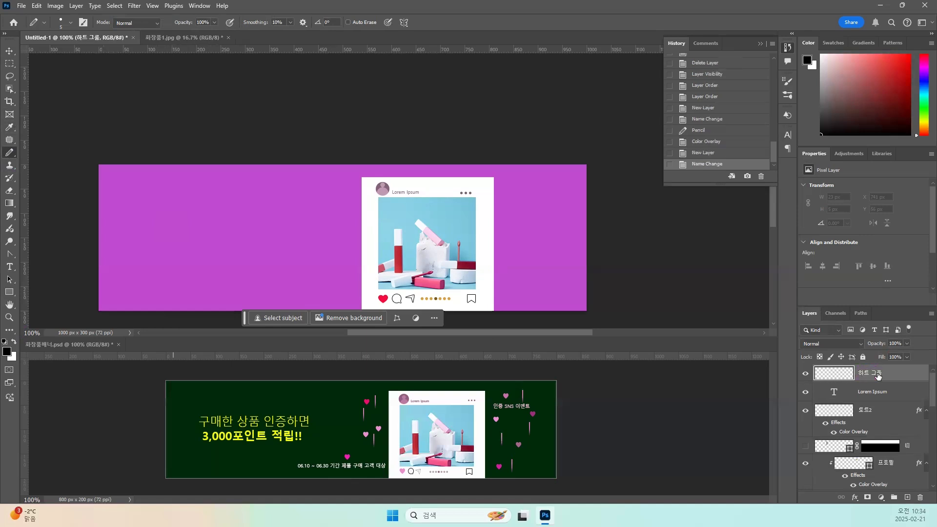
Activate the Brush tool, choose the 하트 brush preset and reduce its size to 25 px.
{"action": "right_click", "coordinate": [10, 152]}
{"action": "left_click", "coordinate": [37, 152]}
{"action": "left_click", "coordinate": [70, 23]}
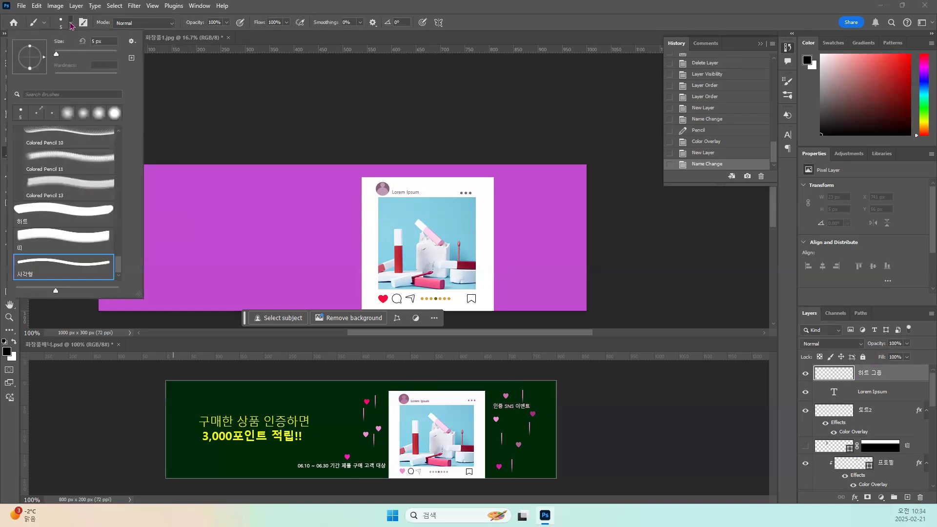
{"action": "left_click", "coordinate": [58, 235]}
{"action": "left_click", "coordinate": [170, 248]}
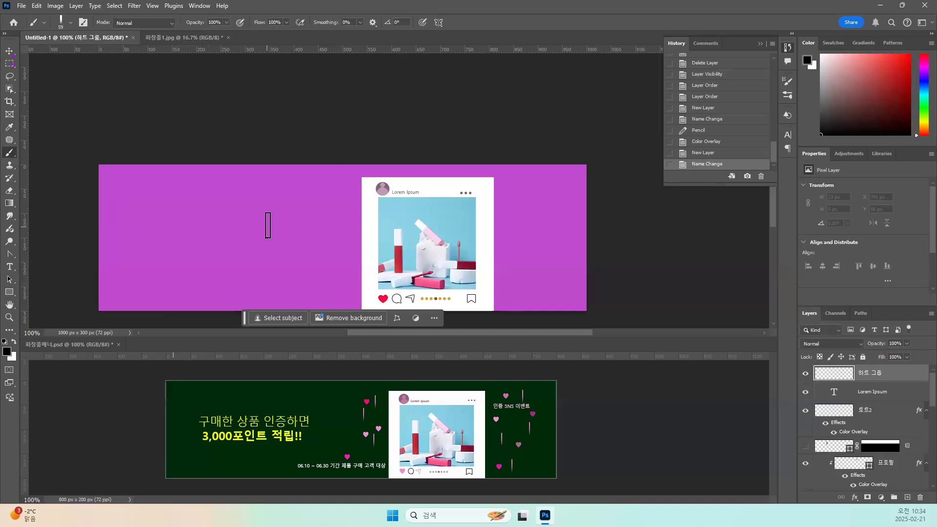
{"action": "left_click", "coordinate": [70, 22]}
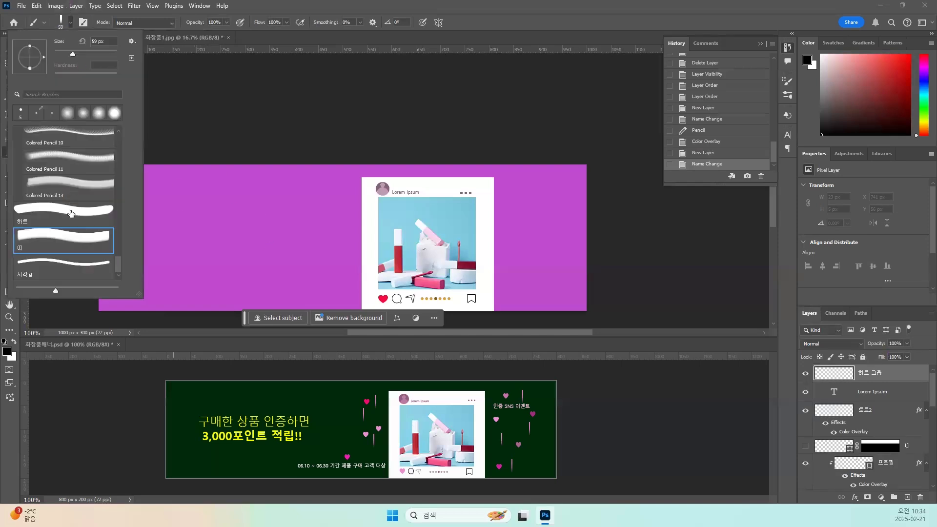
{"action": "left_click", "coordinate": [68, 210]}
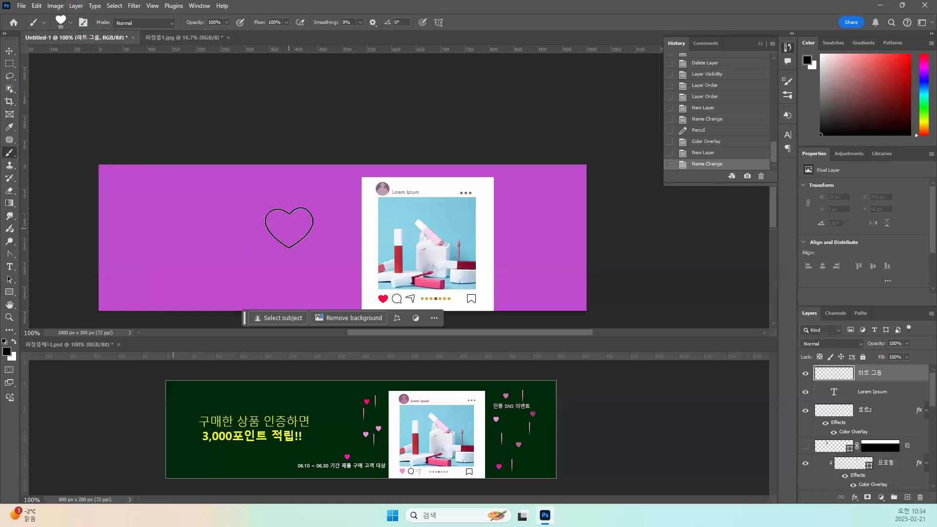
{"action": "key", "text": "bracketleft"}
{"action": "key", "text": "bracketleft"}
{"action": "key", "text": "bracketleft"}
{"action": "key", "text": "bracketleft"}
{"action": "key", "text": "bracketleft"}
{"action": "key", "text": "bracketleft"}
{"action": "key", "text": "bracketleft"}
{"action": "key", "text": "bracketleft"}
Set the heart brush's spacing to 157%, and enable Shape Dynamics with 11% size jitter and 8% angle jitter.
{"action": "left_click", "coordinate": [84, 23]}
{"action": "left_click_drag", "start_coordinate": [681, 245], "coordinate": [737, 245]}
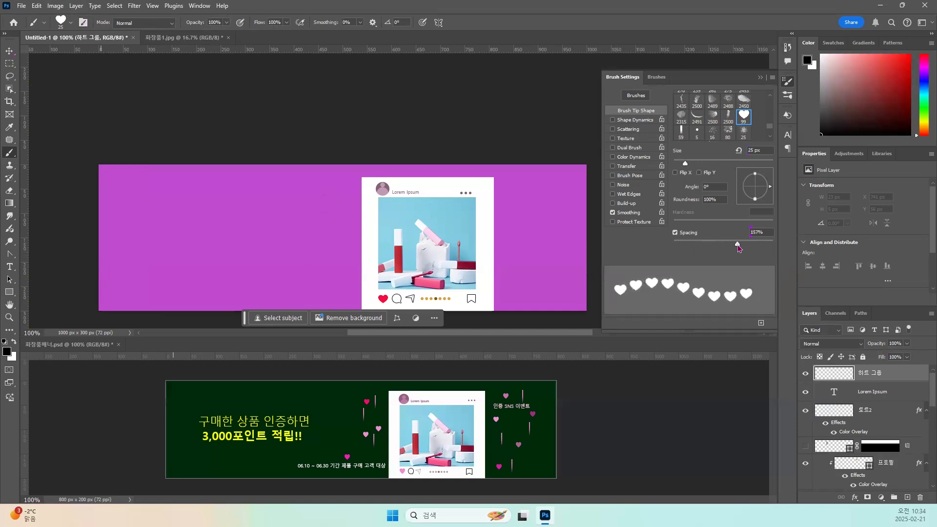
{"action": "left_click", "coordinate": [628, 126]}
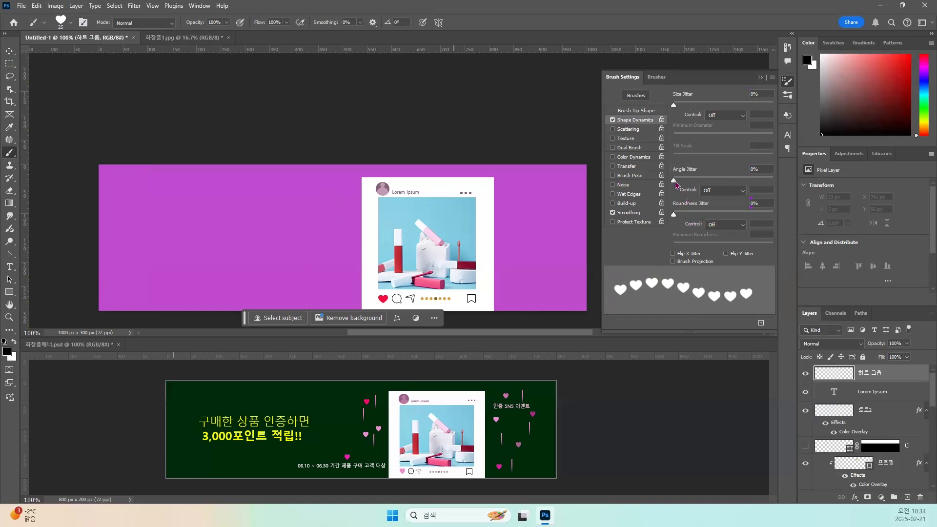
{"action": "left_click_drag", "start_coordinate": [676, 108], "coordinate": [685, 107]}
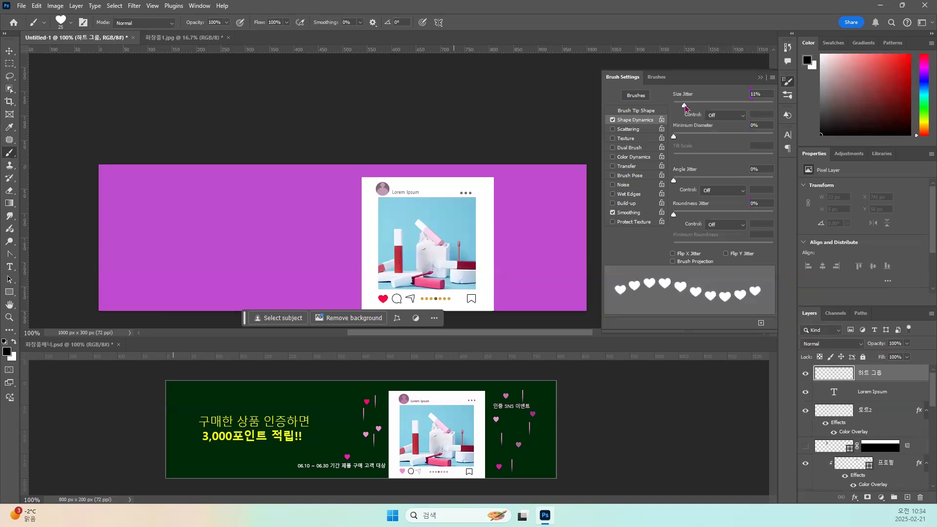
{"action": "left_click_drag", "start_coordinate": [674, 180], "coordinate": [683, 182]}
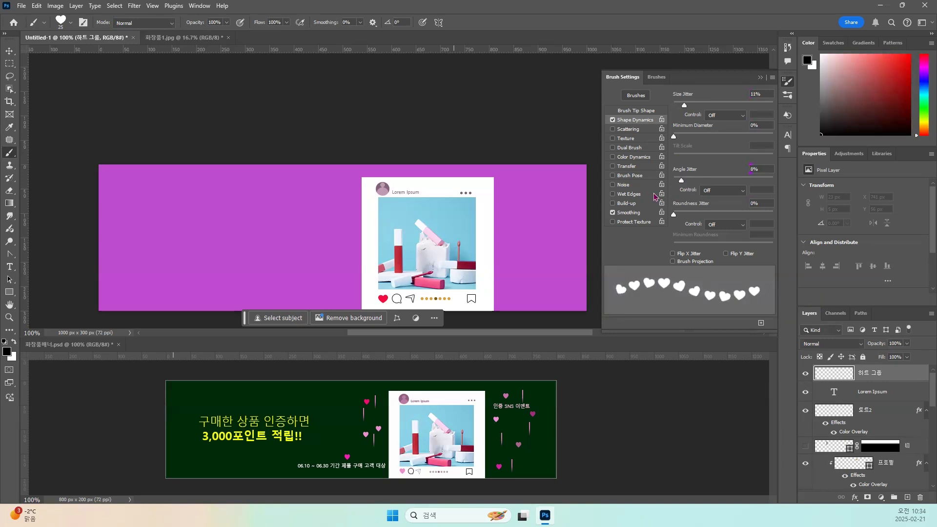
Enable Color Dynamics with 67% hue jitter for the heart brush and set the foreground color to red f01818.
{"action": "left_click", "coordinate": [633, 158]}
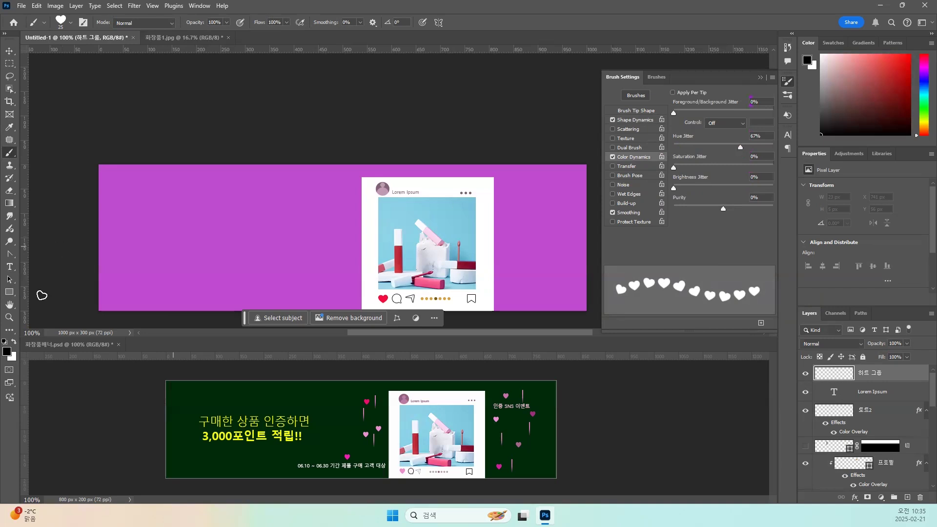
{"action": "left_click", "coordinate": [7, 351]}
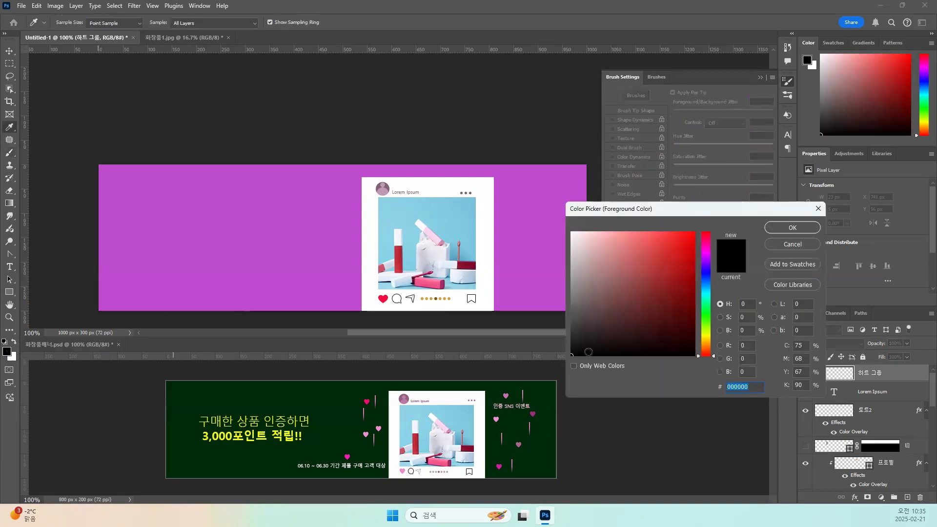
{"action": "left_click", "coordinate": [706, 238]}
{"action": "left_click", "coordinate": [684, 246]}
{"action": "left_click_drag", "start_coordinate": [683, 246], "coordinate": [685, 244]}
{"action": "left_click_drag", "start_coordinate": [706, 243], "coordinate": [707, 231]}
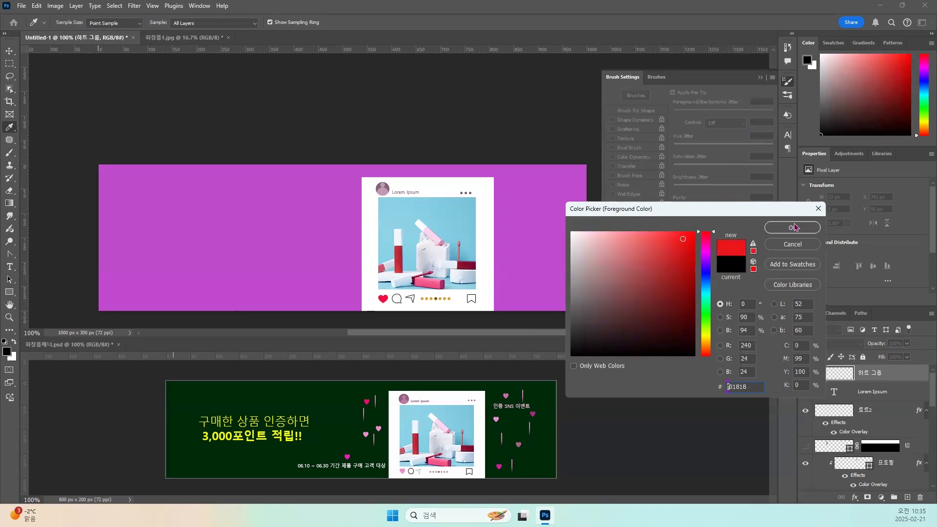
{"action": "left_click", "coordinate": [770, 231]}
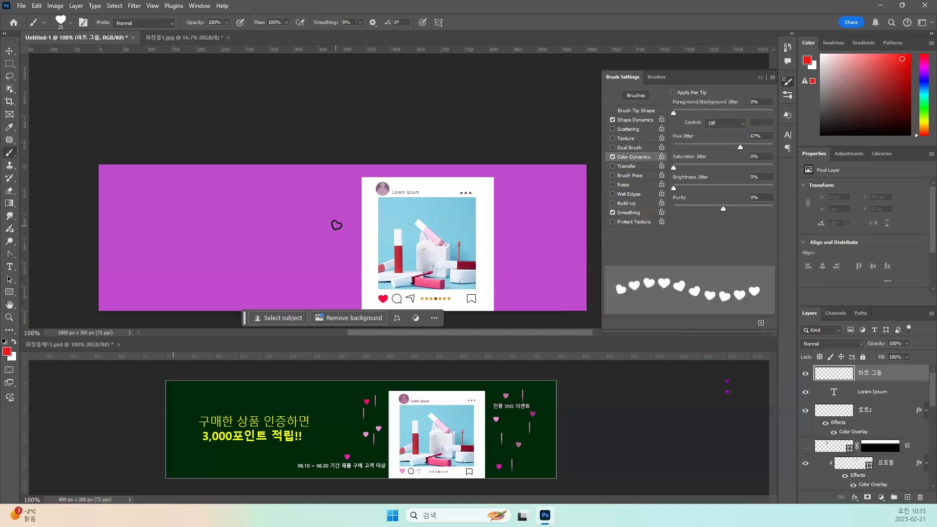
{"action": "left_click", "coordinate": [342, 193]}
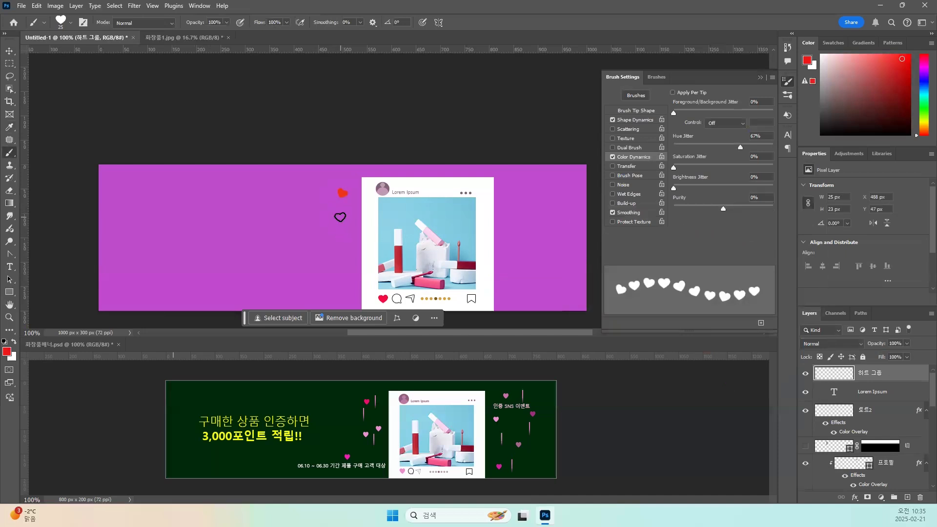
{"action": "left_click", "coordinate": [351, 241]}
{"action": "left_click", "coordinate": [328, 231]}
{"action": "left_click", "coordinate": [331, 278]}
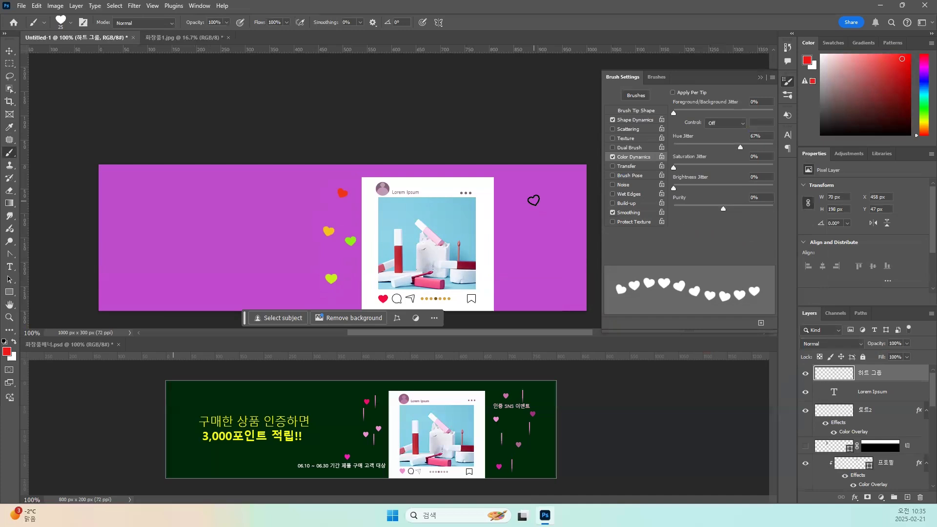
{"action": "key", "text": "ctrl+z"}
{"action": "key", "text": "ctrl+z"}
{"action": "key", "text": "ctrl+z"}
{"action": "key", "text": "ctrl+z"}
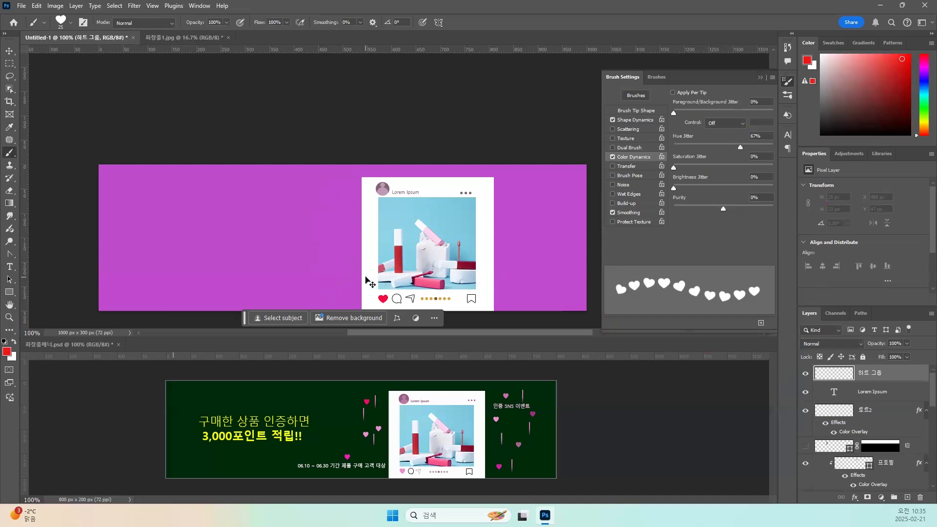
Reduce the heart brush to 15 px and stamp five scattered multicolored hearts down the area left of the white frame.
{"action": "key", "text": "bracketleft"}
{"action": "key", "text": "bracketleft"}
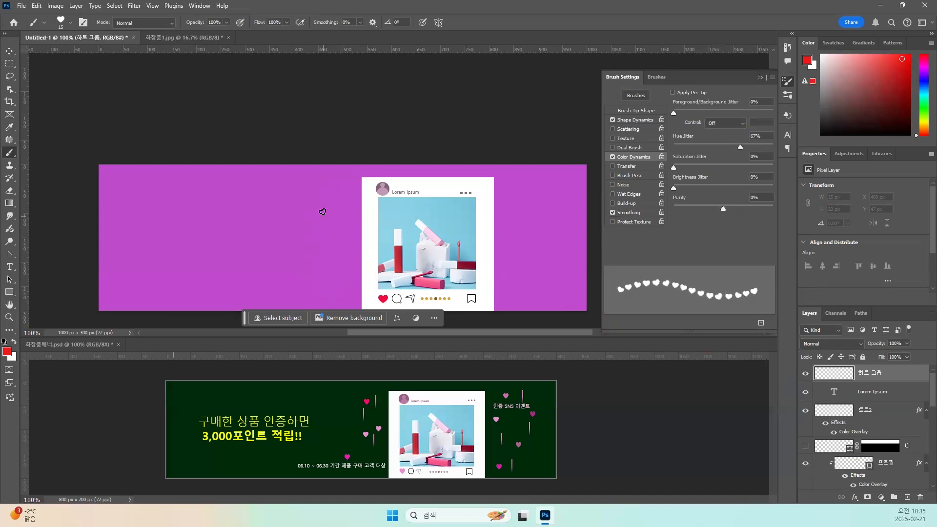
{"action": "left_click", "coordinate": [336, 194]}
{"action": "left_click", "coordinate": [348, 214]}
{"action": "left_click", "coordinate": [330, 232]}
{"action": "left_click", "coordinate": [348, 251]}
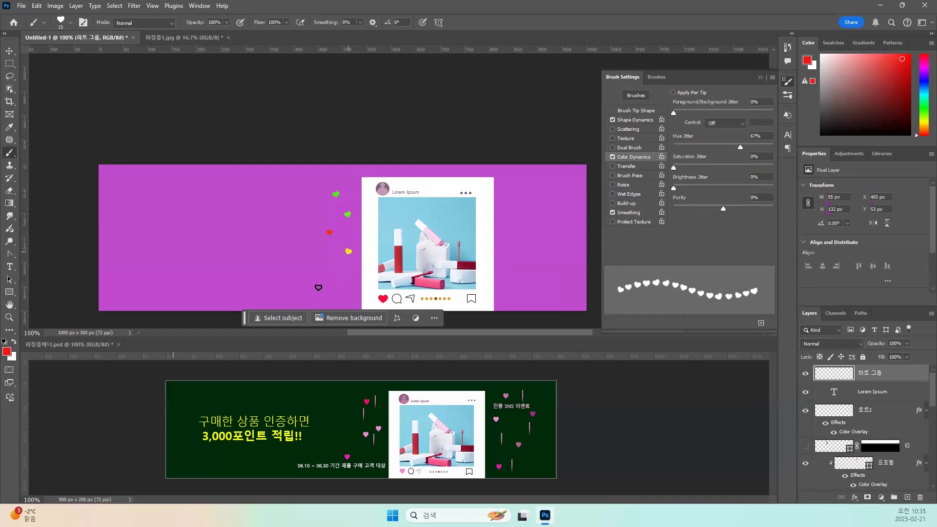
{"action": "left_click", "coordinate": [319, 285]}
{"action": "left_click", "coordinate": [512, 188]}
{"action": "key", "text": "ctrl+z"}
Turn off Color Dynamics, set the size jitter to 0% and disable Shape Dynamics for the heart brush.
{"action": "left_click", "coordinate": [613, 158]}
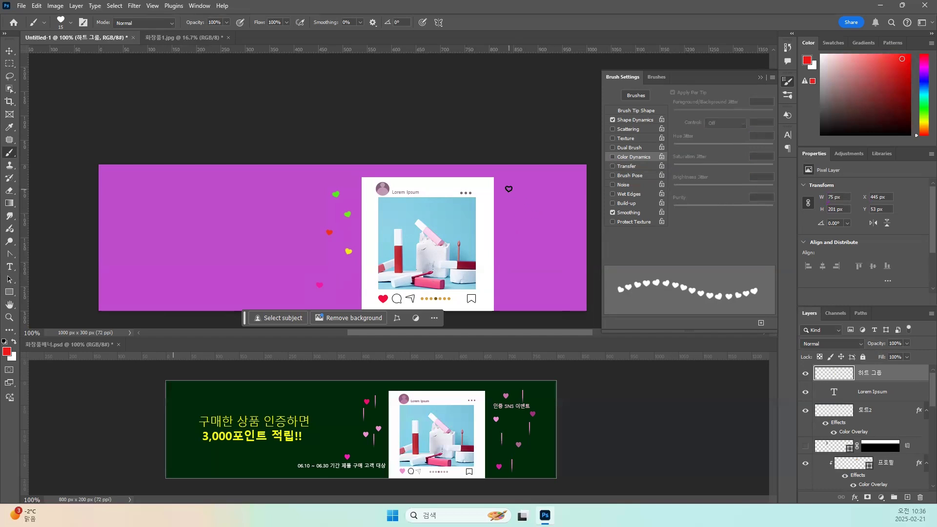
{"action": "left_click", "coordinate": [634, 120]}
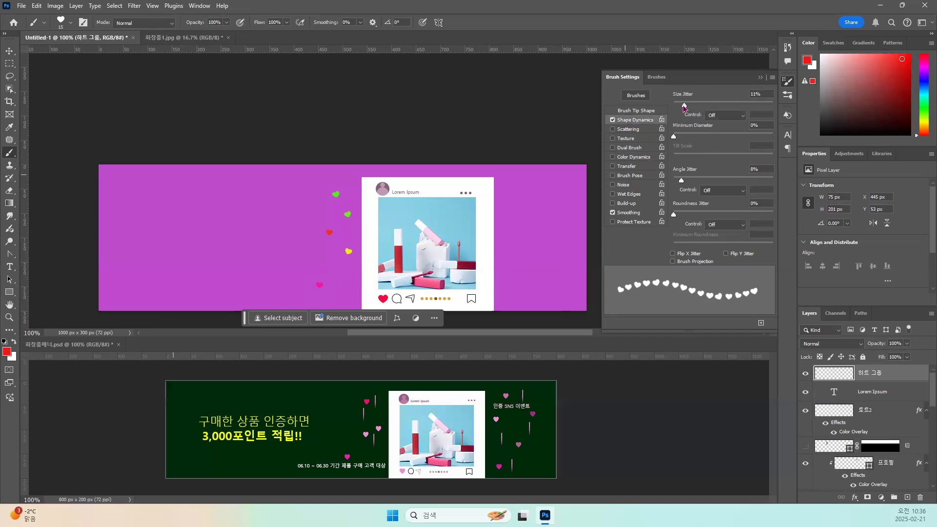
{"action": "left_click_drag", "start_coordinate": [683, 108], "coordinate": [669, 108]}
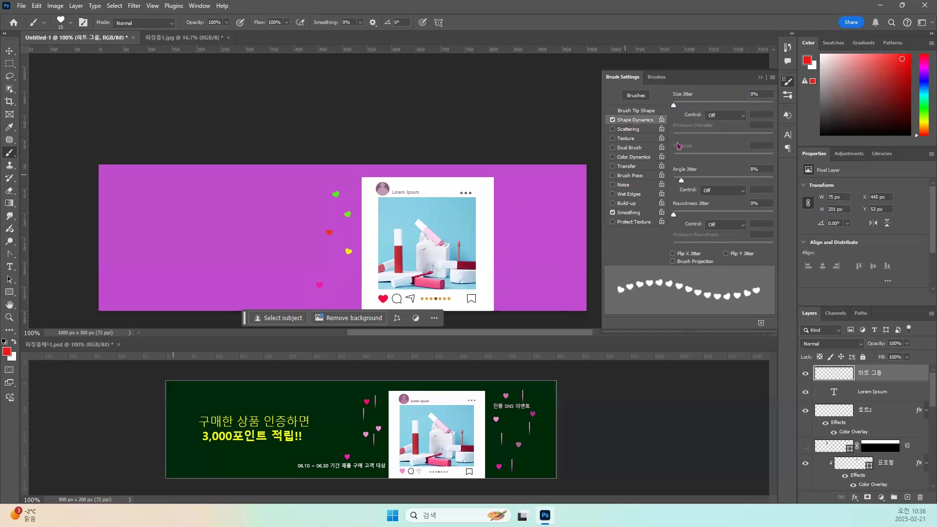
{"action": "left_click", "coordinate": [613, 120]}
Stamp five scattered red hearts down the area right of the white frame on the 하트 그룹 layer.
{"action": "left_click", "coordinate": [515, 191]}
{"action": "left_click", "coordinate": [547, 226]}
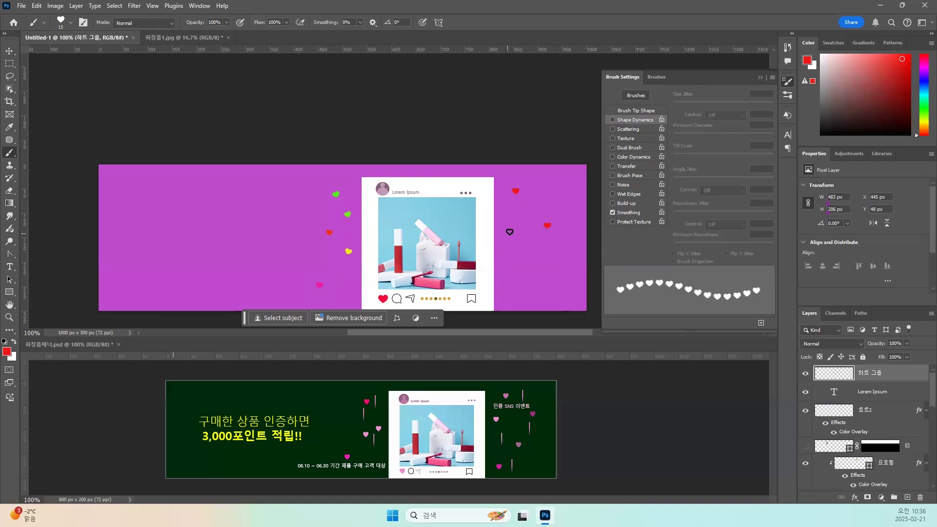
{"action": "left_click", "coordinate": [512, 234]}
{"action": "left_click", "coordinate": [537, 264]}
{"action": "left_click", "coordinate": [509, 288]}
With the layer's transparent pixels locked, lasso the topmost heart right of the frame and fill it with light pink e282ee.
{"action": "left_click", "coordinate": [9, 76]}
{"action": "mouse_move", "coordinate": [529, 187]}
{"action": "left_mouse_down"}
{"action": "mouse_move", "coordinate": [510, 198]}
{"action": "mouse_move", "coordinate": [529, 190]}
{"action": "left_mouse_up"}
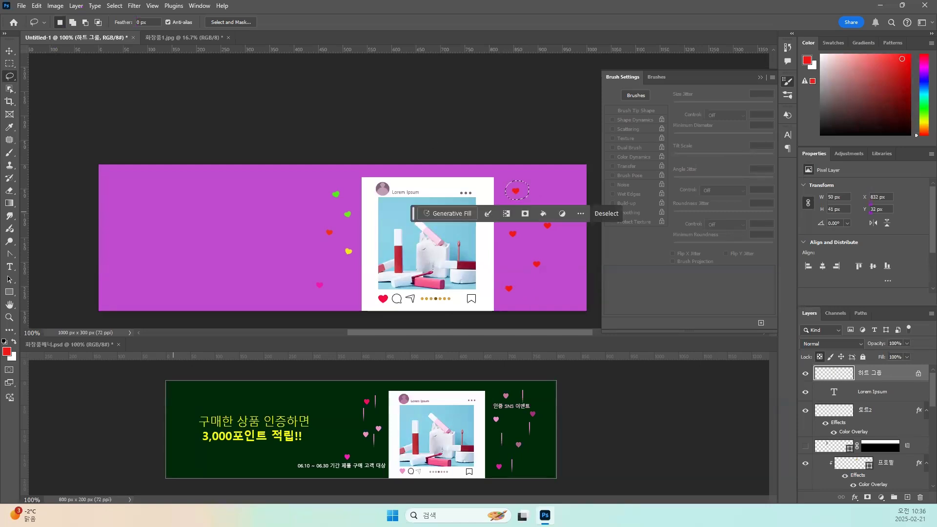
{"action": "left_click", "coordinate": [7, 353]}
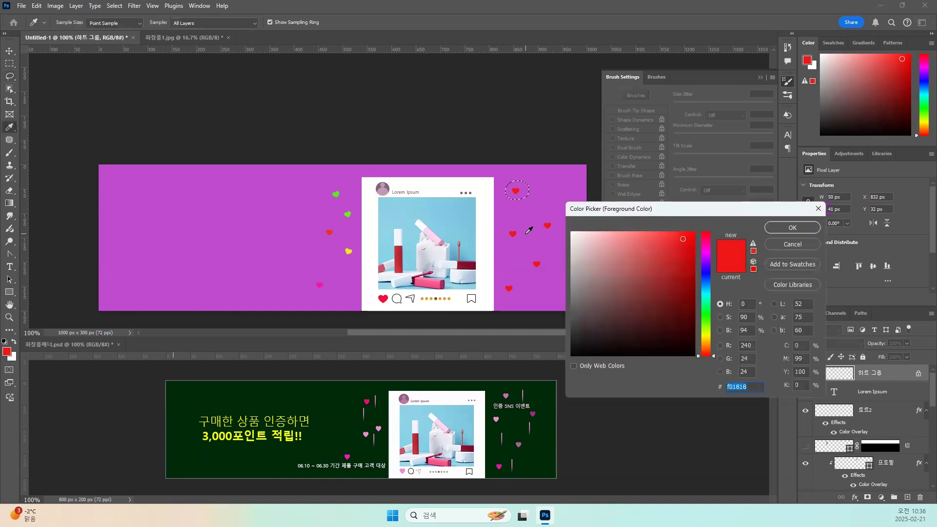
{"action": "left_click", "coordinate": [706, 340]}
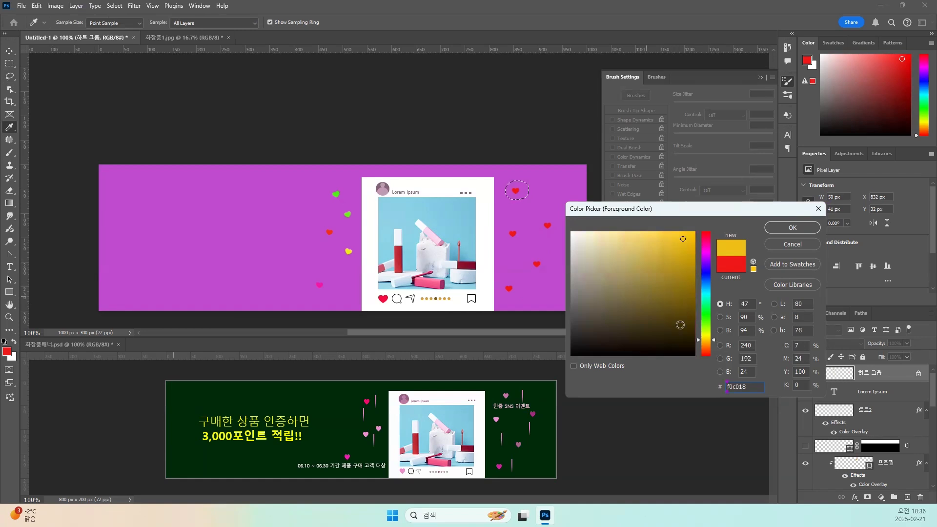
{"action": "left_click", "coordinate": [549, 190]}
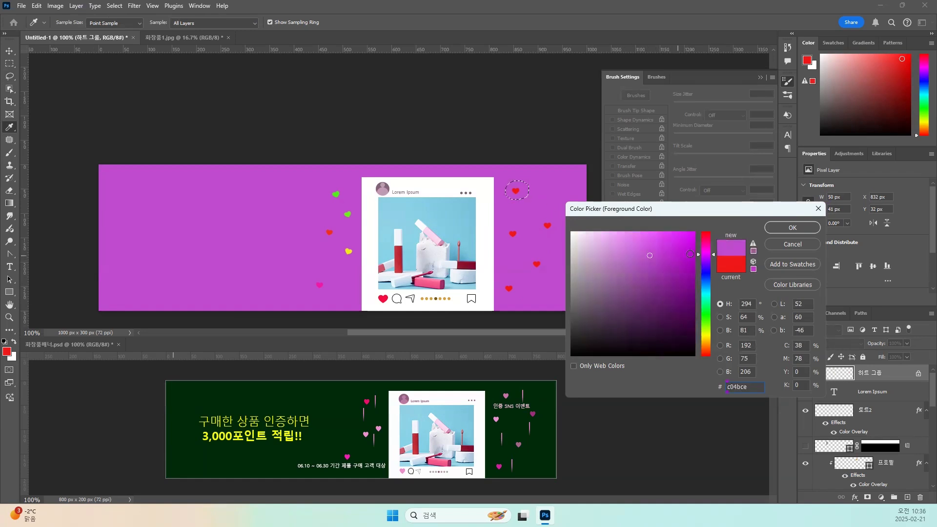
{"action": "left_click", "coordinate": [628, 240]}
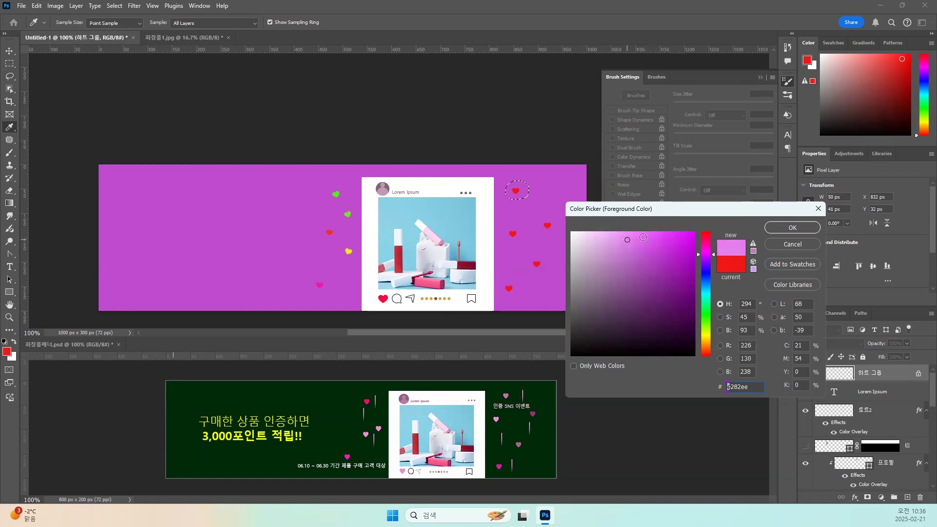
{"action": "left_click", "coordinate": [792, 228]}
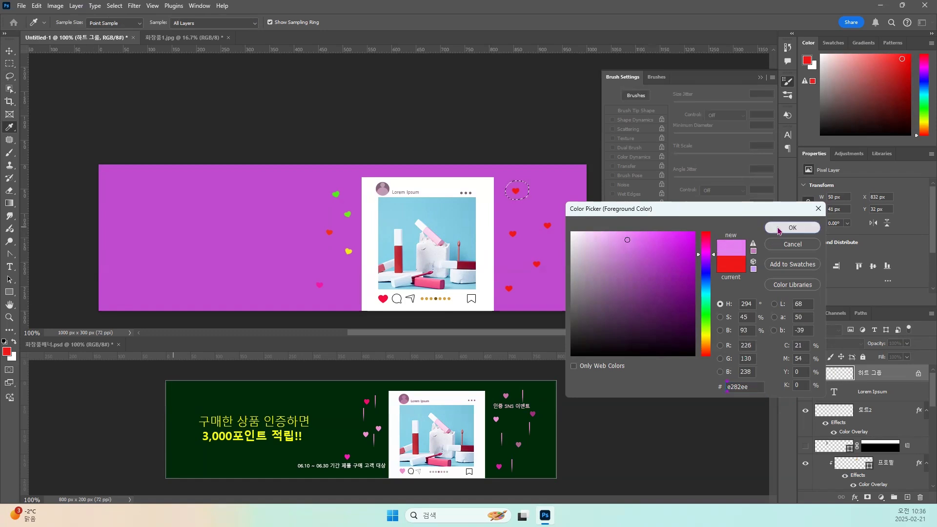
{"action": "key", "text": "alt+BackSpace"}
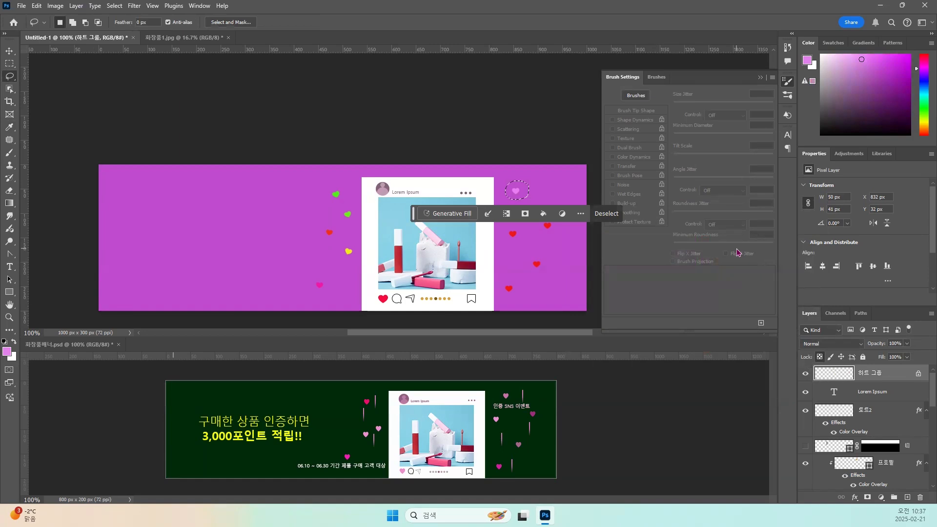
Lasso the middle heart nearest the frame's right edge, fill it with the pink foreground color and deselect it.
{"action": "left_click", "coordinate": [520, 242]}
{"action": "mouse_move", "coordinate": [521, 235]}
{"action": "left_mouse_down"}
{"action": "mouse_move", "coordinate": [506, 227]}
{"action": "mouse_move", "coordinate": [508, 241]}
{"action": "mouse_move", "coordinate": [520, 234]}
{"action": "left_mouse_up"}
{"action": "key", "text": "alt+BackSpace"}
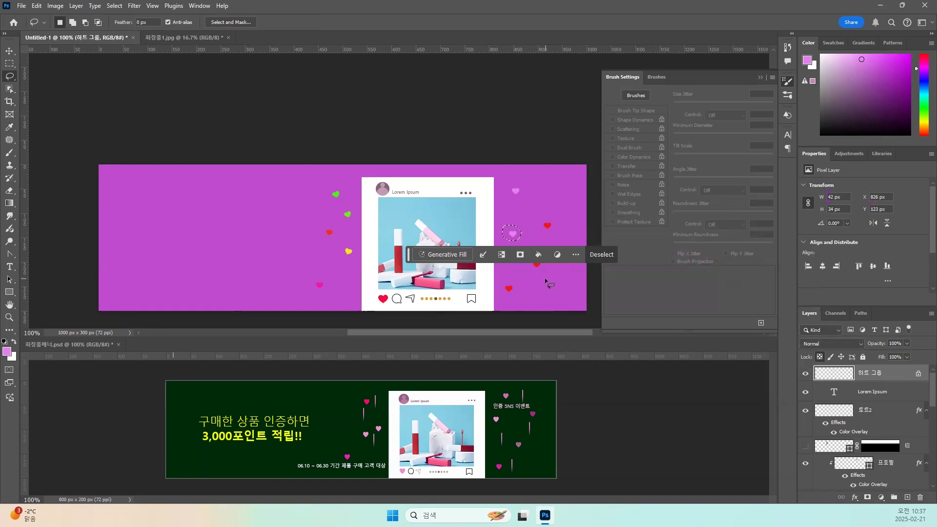
{"action": "key", "text": "ctrl+d"}
Lasso the red heart below and right of the pink one, fill it with light blue a1d2e9 and deselect it.
{"action": "mouse_move", "coordinate": [545, 263]}
{"action": "left_mouse_down"}
{"action": "mouse_move", "coordinate": [525, 254]}
{"action": "mouse_move", "coordinate": [536, 270]}
{"action": "mouse_move", "coordinate": [549, 264]}
{"action": "left_mouse_up"}
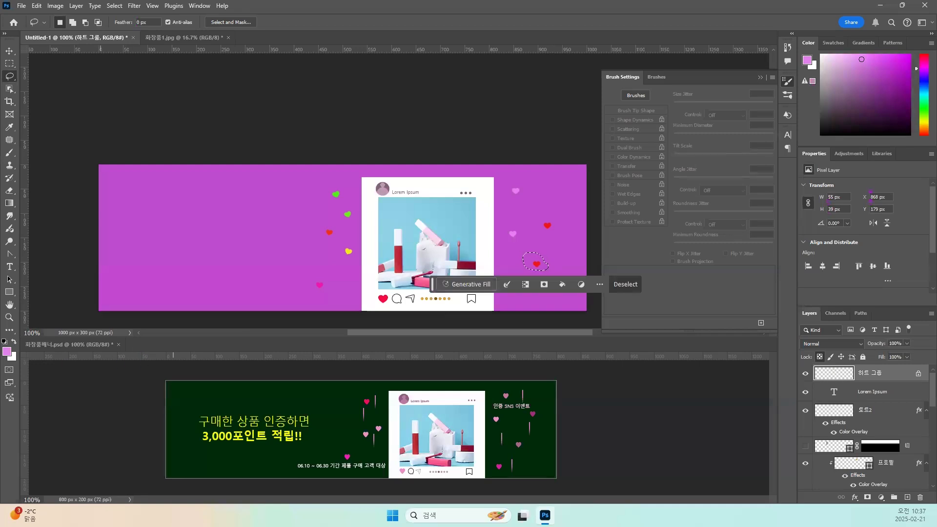
{"action": "left_click", "coordinate": [11, 357]}
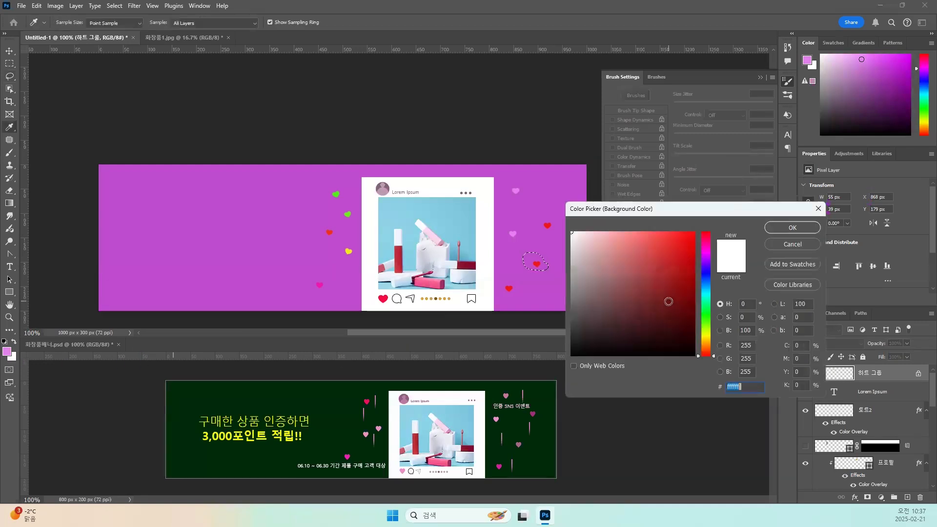
{"action": "left_click", "coordinate": [705, 288]}
{"action": "left_click", "coordinate": [609, 242]}
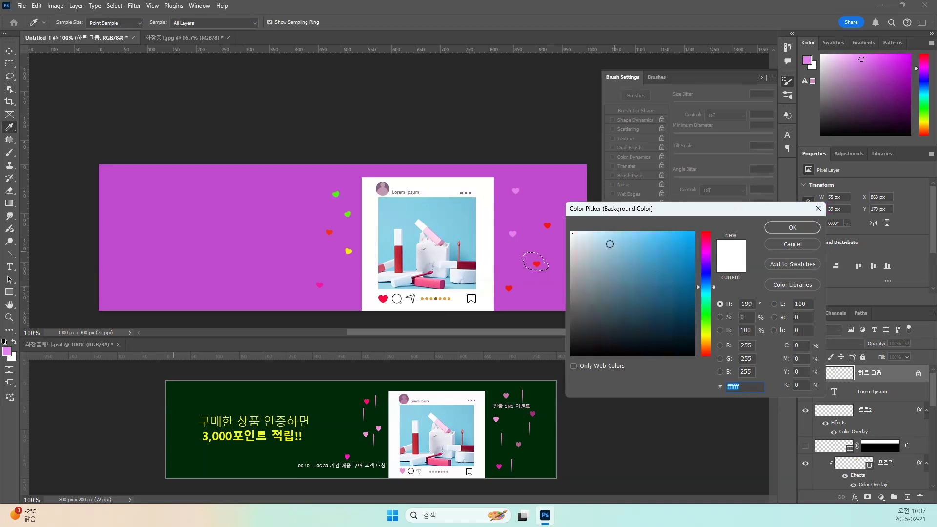
{"action": "left_click", "coordinate": [792, 227]}
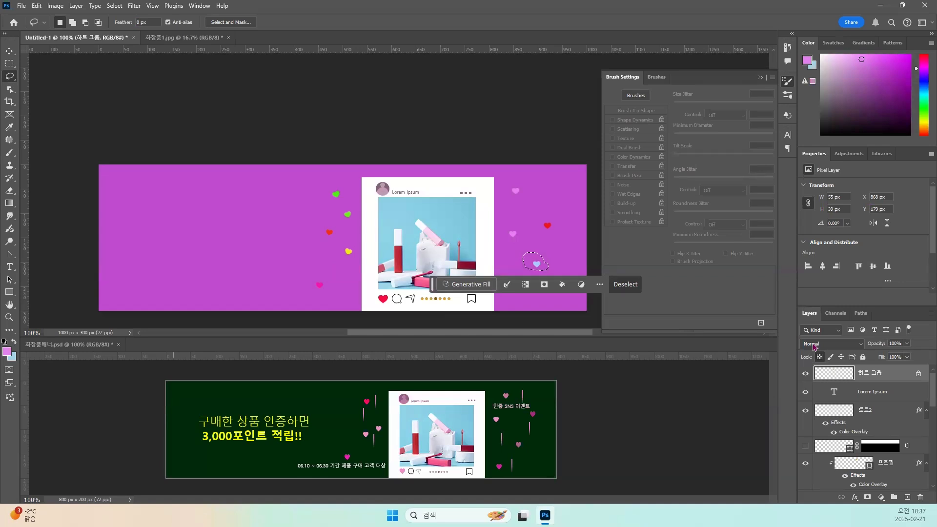
{"action": "key", "text": "ctrl+d"}
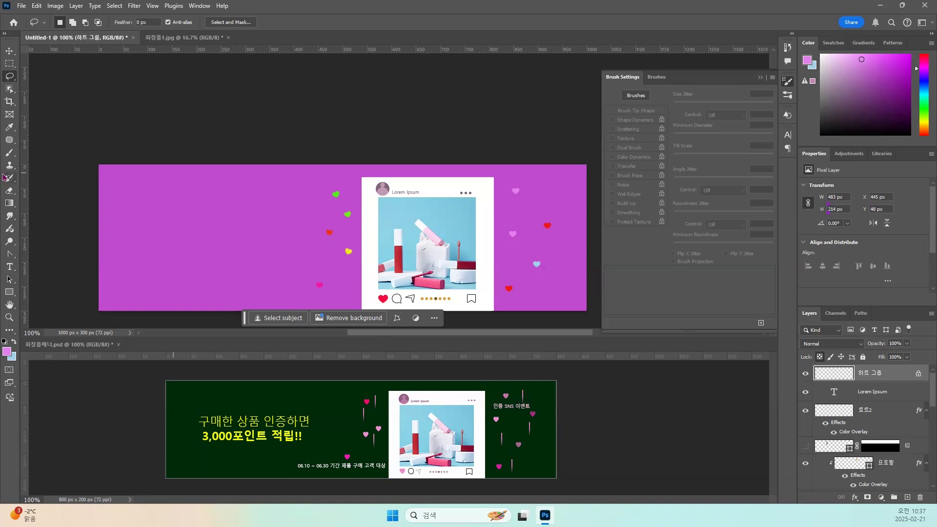
Choose the custom 비 brush and set its tip spacing to 165%.
{"action": "left_click", "coordinate": [9, 152]}
{"action": "left_click", "coordinate": [70, 23]}
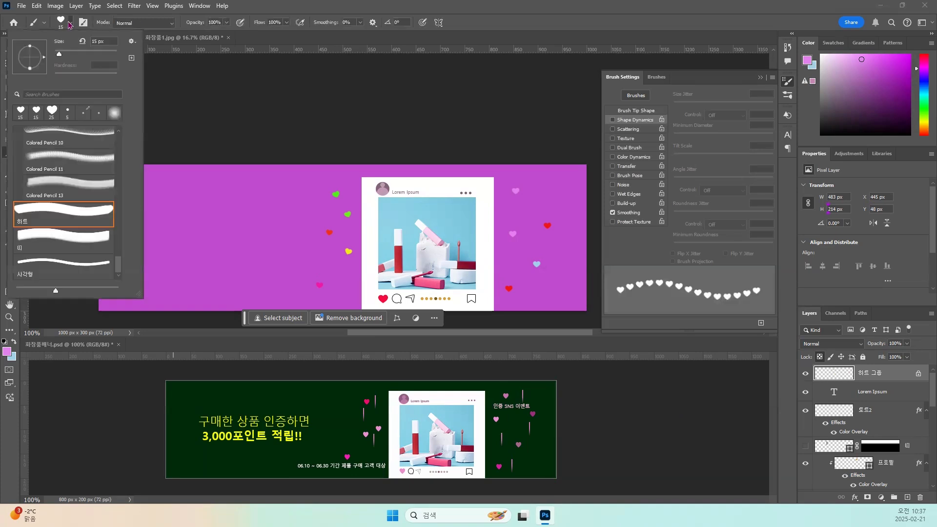
{"action": "left_click", "coordinate": [46, 239]}
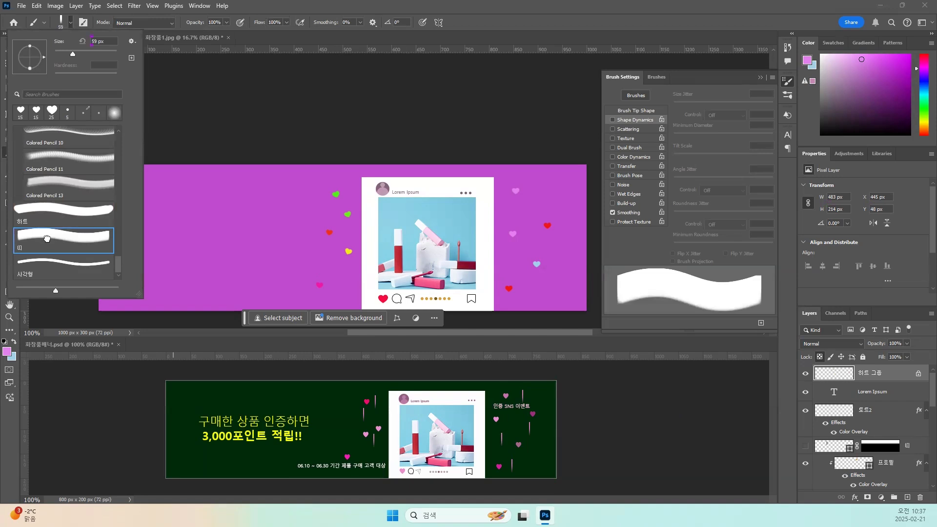
{"action": "double_click", "coordinate": [47, 239]}
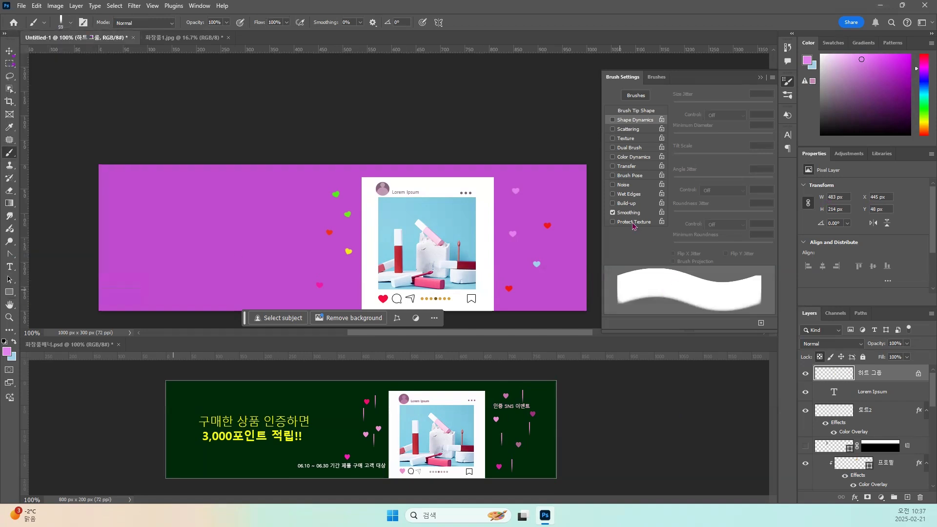
{"action": "left_click", "coordinate": [637, 111]}
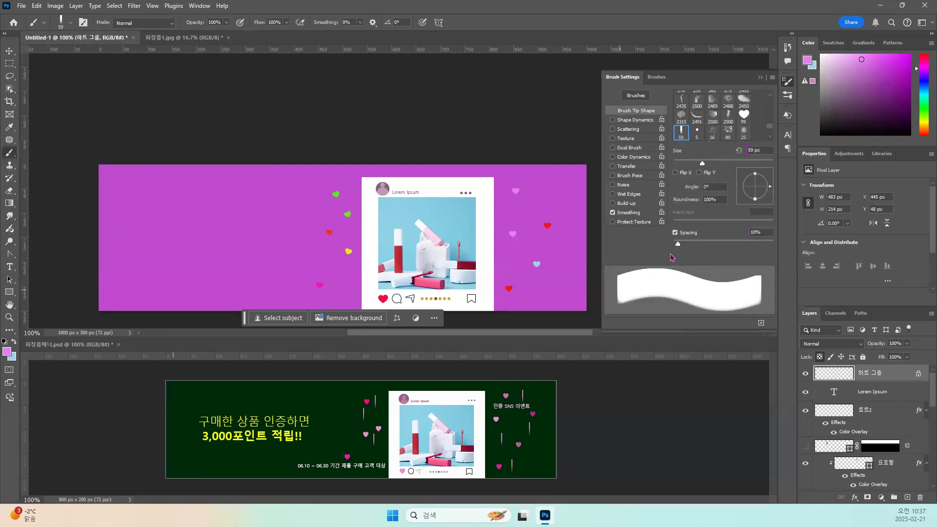
{"action": "left_click_drag", "start_coordinate": [681, 246], "coordinate": [740, 248]}
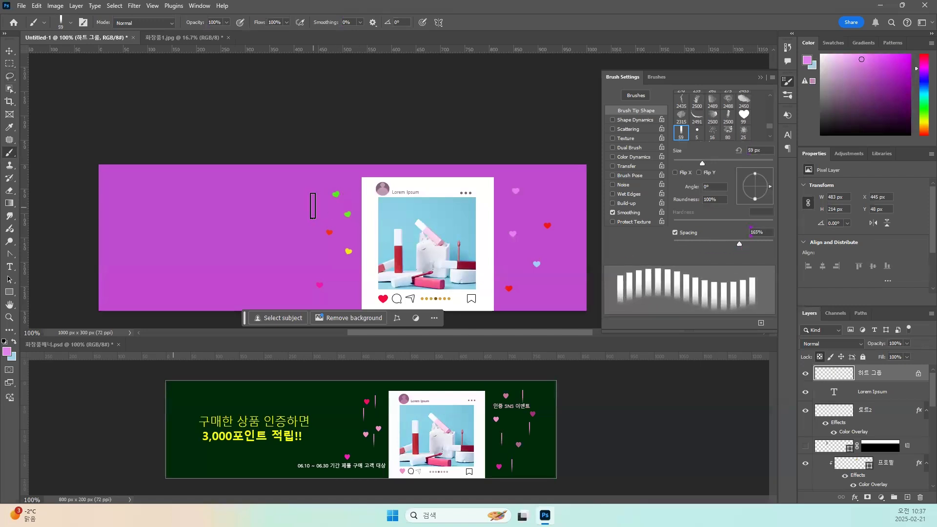
Reduce the 비 brush size to 25 px.
{"action": "key", "text": "bracketleft"}
{"action": "key", "text": "bracketleft"}
{"action": "key", "text": "bracketleft"}
{"action": "key", "text": "bracketleft"}
{"action": "key", "text": "bracketleft"}
{"action": "key", "text": "bracketleft"}
{"action": "key", "text": "bracketleft"}
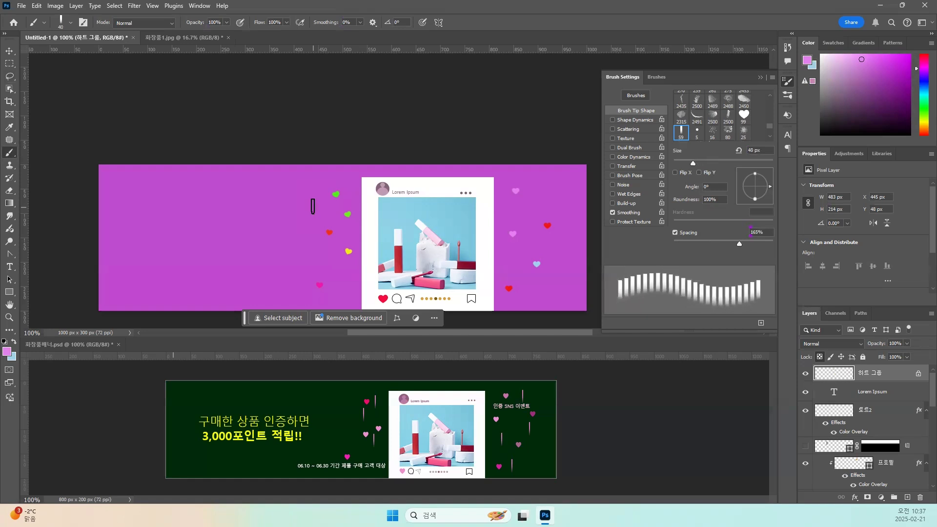
{"action": "key", "text": "bracketleft"}
{"action": "key", "text": "bracketright"}
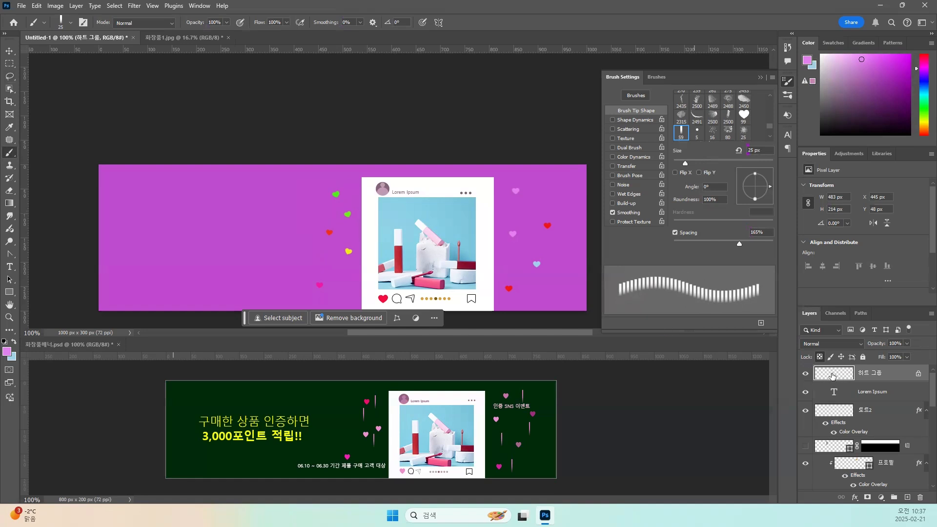
Add a new layer above the 하트 그룹 layer and name it 비.
{"action": "left_click", "coordinate": [907, 498]}
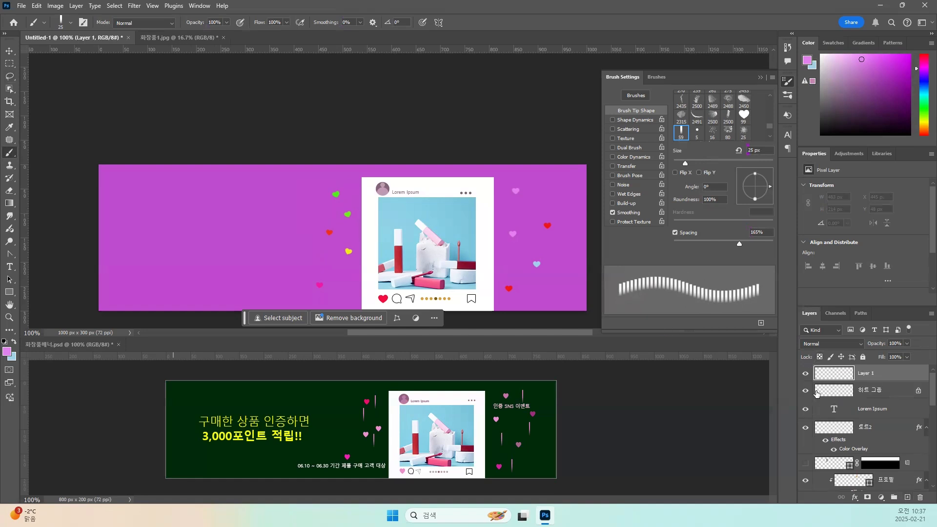
{"action": "double_click", "coordinate": [865, 373]}
{"action": "type", "text": "ㅂㅣ"}
{"action": "key", "text": "Return"}
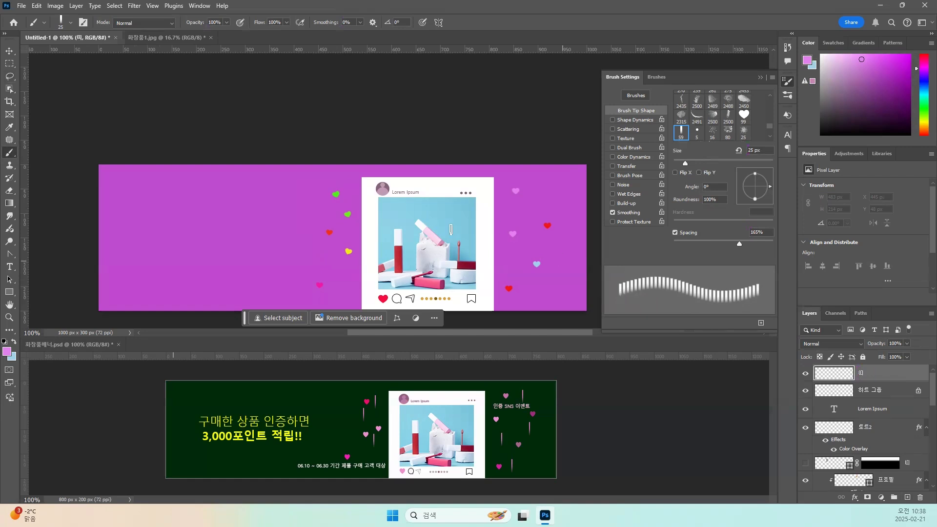
Stamp pink rain streaks among the hearts on the 비 layer, five left of the white frame and four right of it.
{"action": "left_click", "coordinate": [348, 188]}
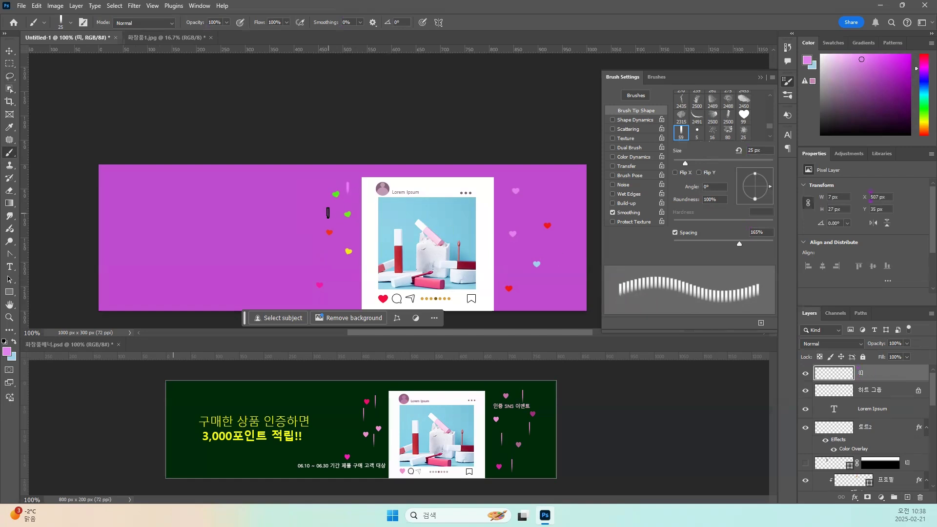
{"action": "left_click", "coordinate": [325, 213]}
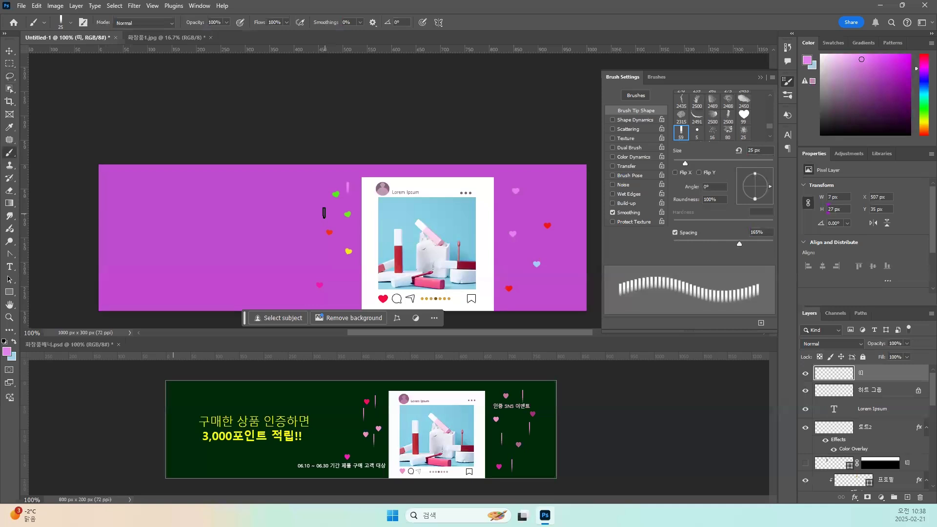
{"action": "left_click", "coordinate": [332, 257]}
{"action": "left_click", "coordinate": [341, 290]}
{"action": "left_click", "coordinate": [308, 272]}
{"action": "left_click", "coordinate": [542, 194]}
{"action": "left_click", "coordinate": [551, 244]}
{"action": "left_click", "coordinate": [512, 254]}
{"action": "left_click", "coordinate": [534, 294]}
Lasso the topmost rain streak right of the frame, stretch it vertically to about 176% of its height and deselect it.
{"action": "key", "text": "l"}
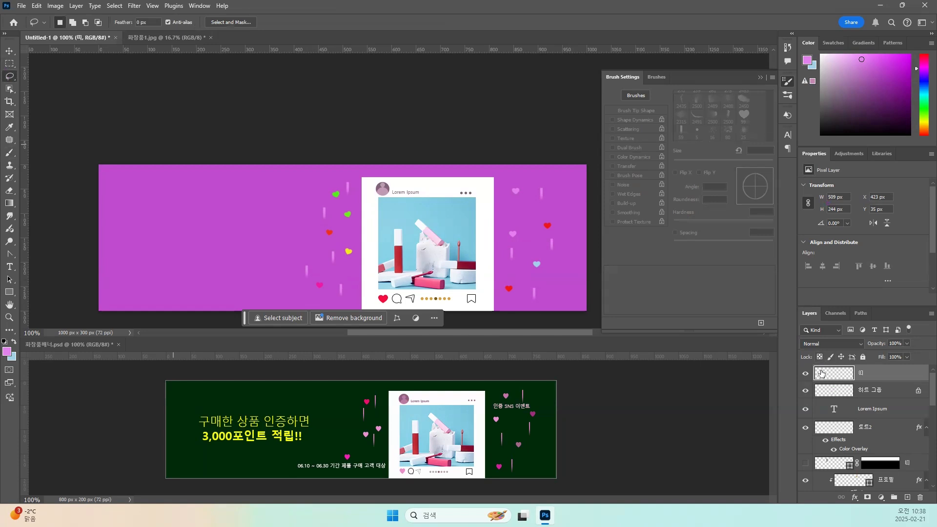
{"action": "mouse_move", "coordinate": [554, 204]}
{"action": "left_mouse_down"}
{"action": "mouse_move", "coordinate": [530, 202]}
{"action": "mouse_move", "coordinate": [531, 183]}
{"action": "mouse_move", "coordinate": [548, 182]}
{"action": "mouse_move", "coordinate": [555, 204]}
{"action": "mouse_move", "coordinate": [540, 221]}
{"action": "left_mouse_up"}
{"action": "key", "text": "ctrl+t"}
{"action": "key", "text": "Return"}
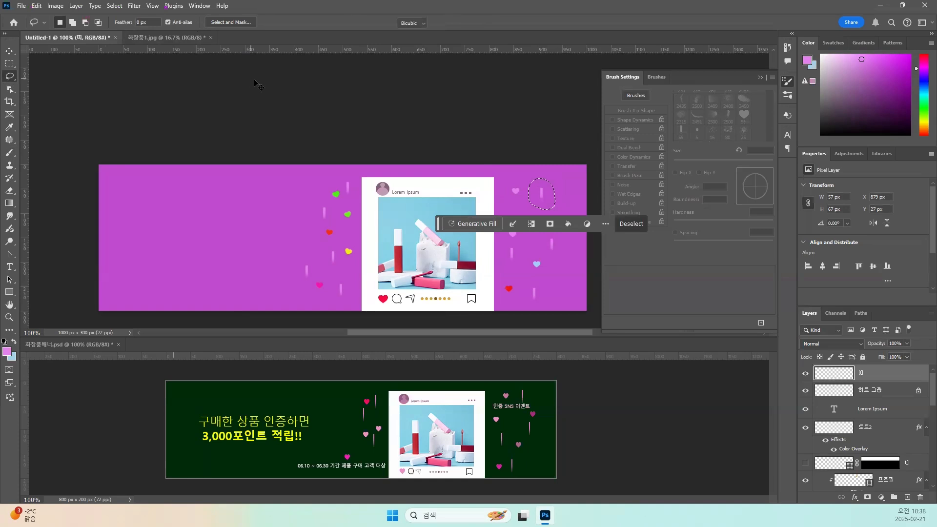
{"action": "key", "text": "ctrl+t"}
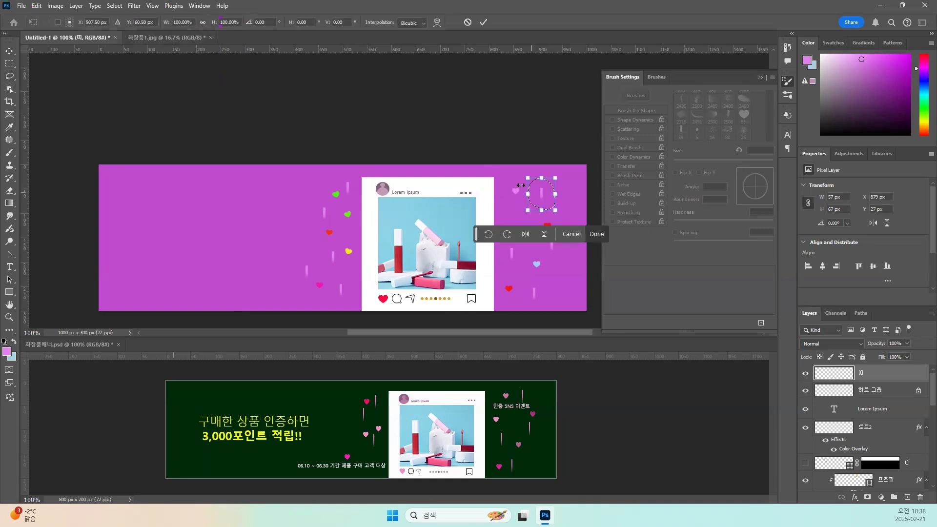
{"action": "left_click_drag", "start_coordinate": [544, 213], "coordinate": [543, 222]}
{"action": "left_click_drag", "start_coordinate": [541, 178], "coordinate": [541, 165]}
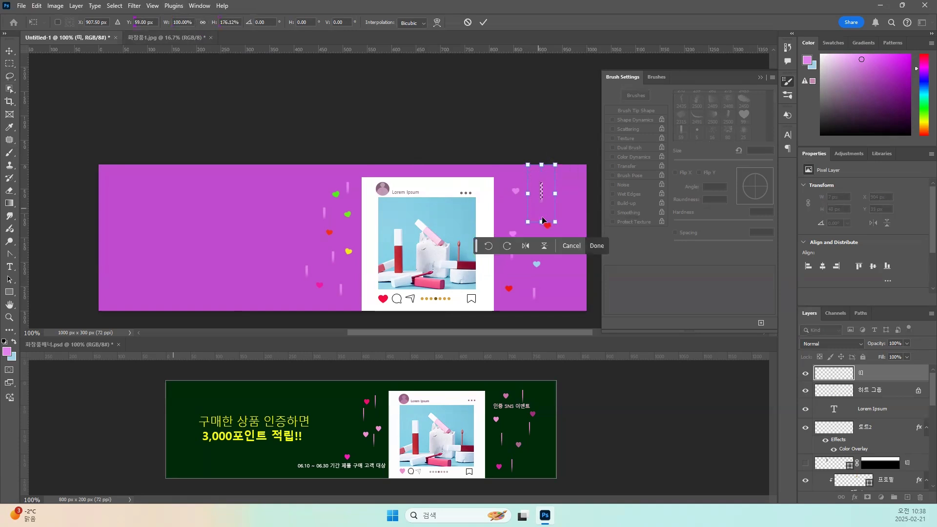
{"action": "key", "text": "Return"}
{"action": "key", "text": "ctrl+d"}
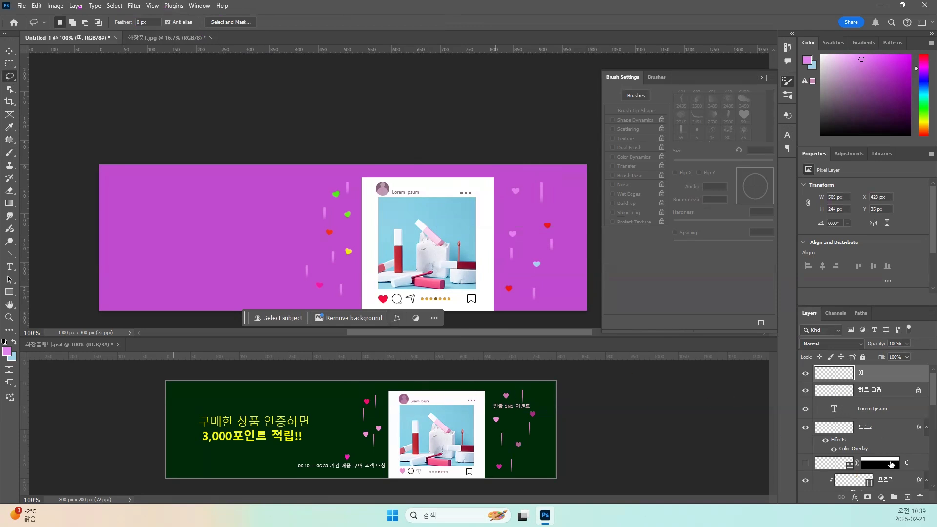
Add the text "인증 SNS 이벤트" in 맑은 고딕 at 17 px right of the white frame.
{"action": "left_click", "coordinate": [12, 268]}
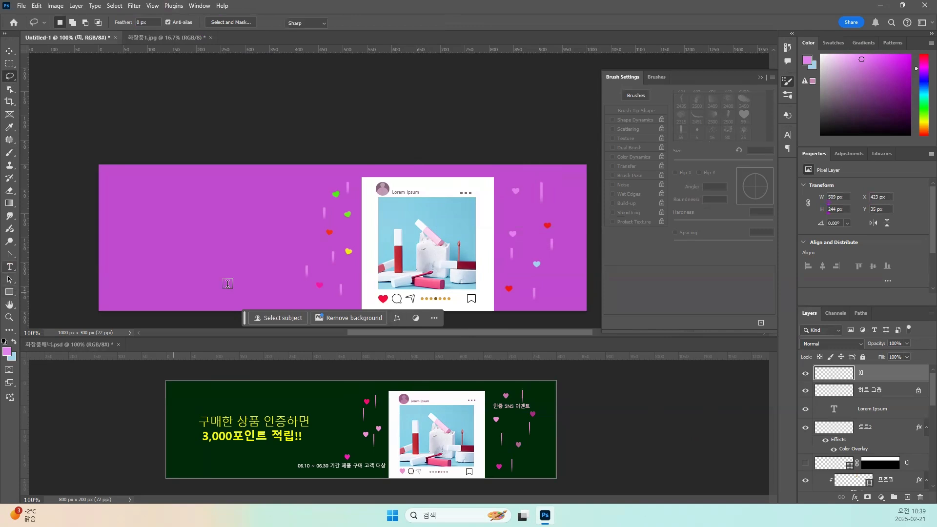
{"action": "left_click", "coordinate": [509, 210]}
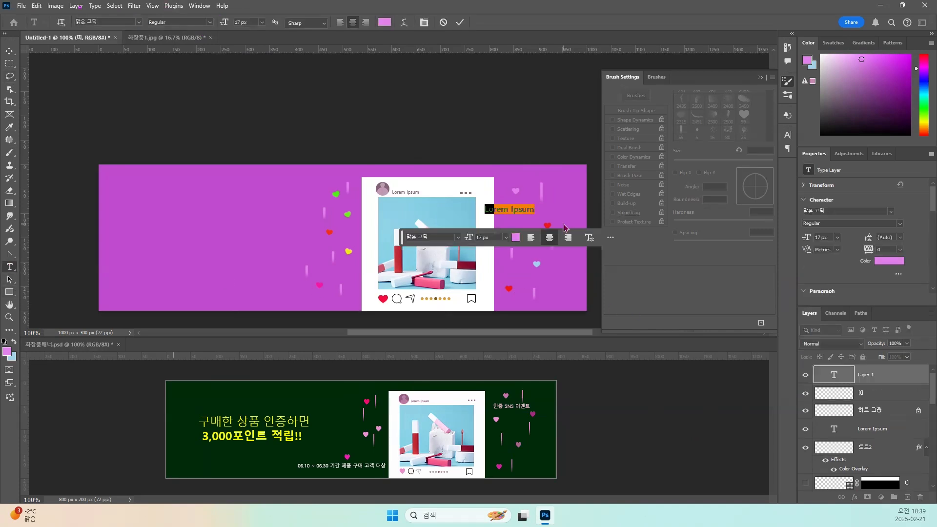
{"action": "type", "text": "인"}
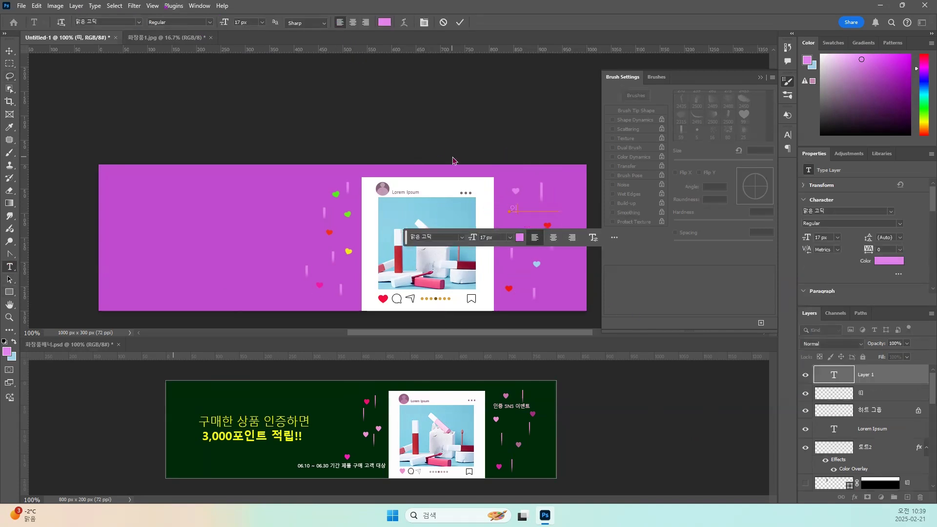
{"action": "type", "text": "즈 SNS 이벤트"}
{"action": "key", "text": "ctrl+Return"}
Make the 인증 SNS 이벤트 text Bold in pale pink edc5f2 and move it slightly down and left.
{"action": "left_click", "coordinate": [384, 22]}
{"action": "left_click", "coordinate": [598, 242]}
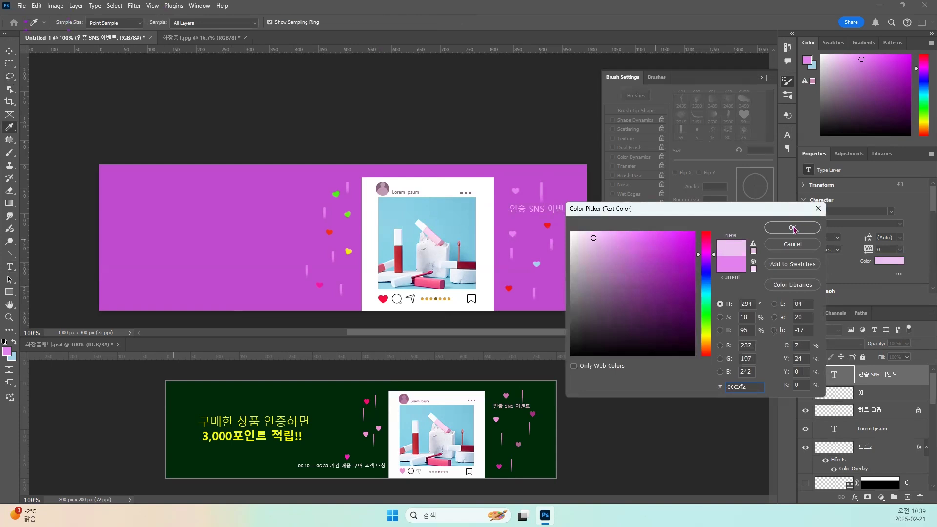
{"action": "left_click", "coordinate": [792, 227]}
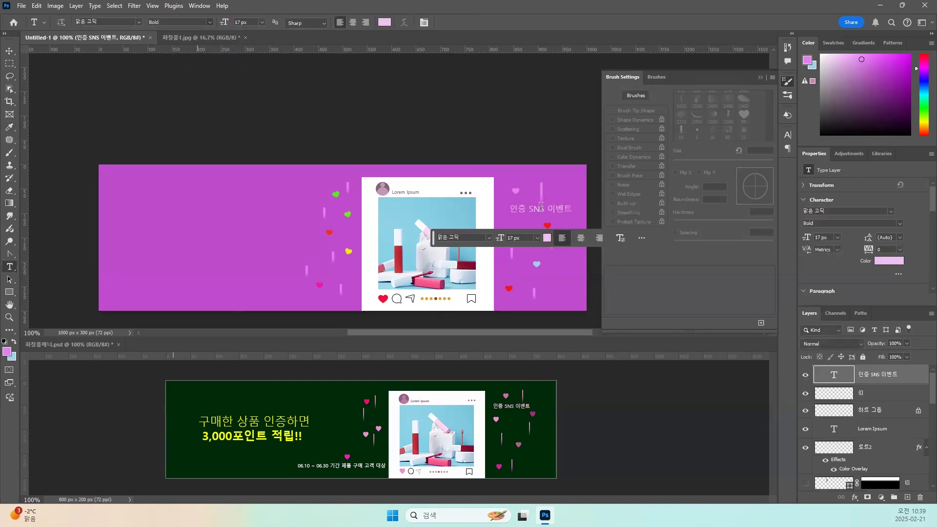
{"action": "key", "text": "v"}
{"action": "left_click_drag", "start_coordinate": [522, 215], "coordinate": [517, 222]}
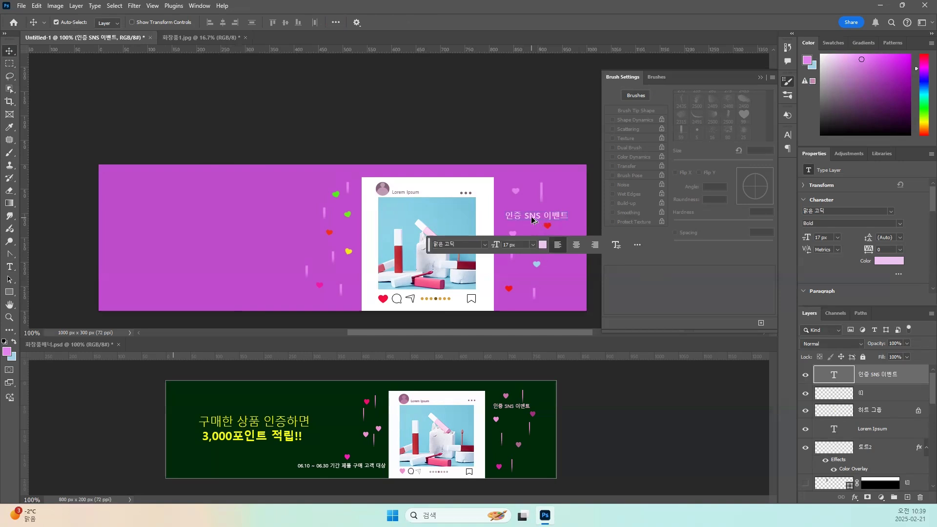
Duplicate the event text to the banner's lower edge left of the frame and change it to "06.10 ~ 06.30 기간 제품 구매 고객 대상".
{"action": "left_click_drag", "start_coordinate": [532, 220], "coordinate": [272, 298]}
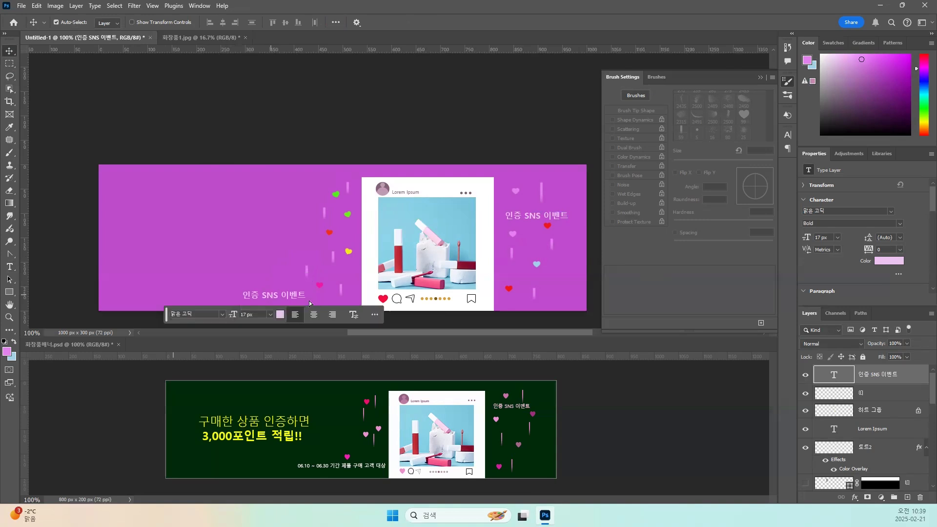
{"action": "left_click", "coordinate": [9, 266]}
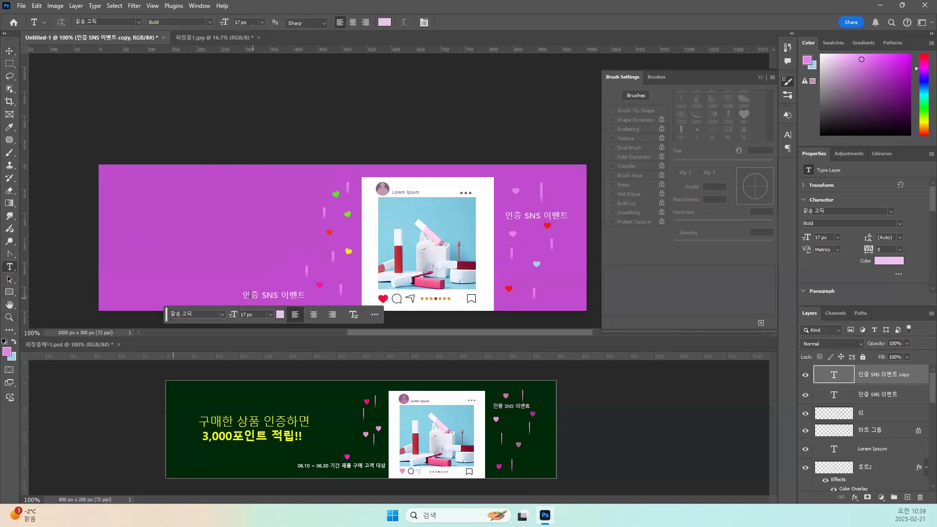
{"action": "left_click_drag", "start_coordinate": [247, 294], "coordinate": [314, 298]}
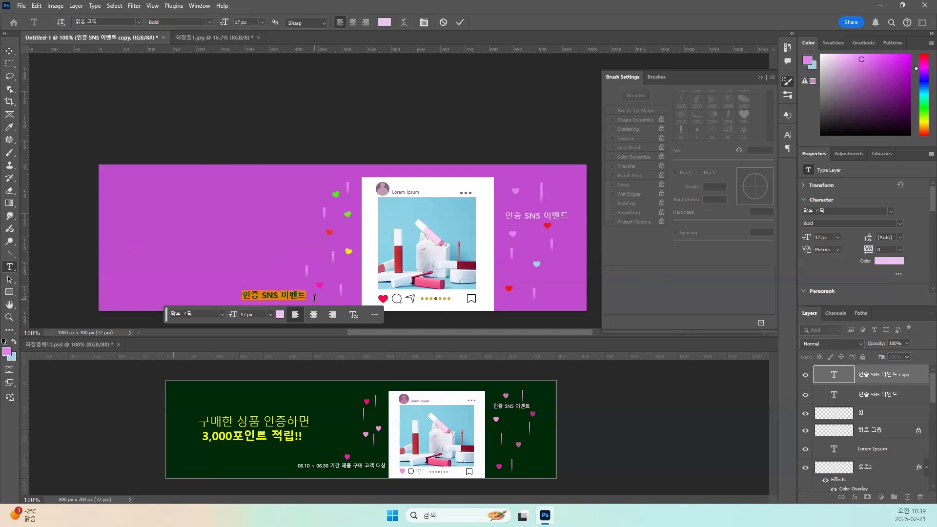
{"action": "type", "text": "06.10"}
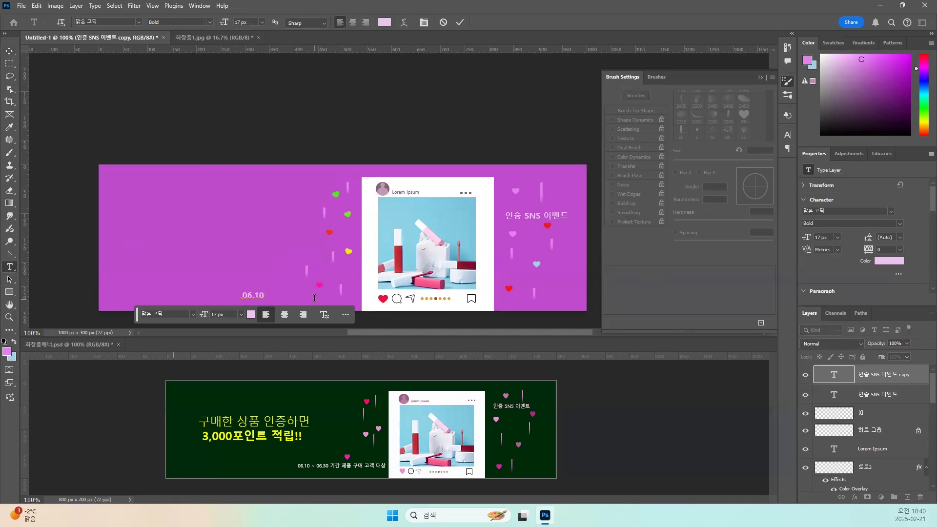
{"action": "type", "text": " ~ 06.30 기간"}
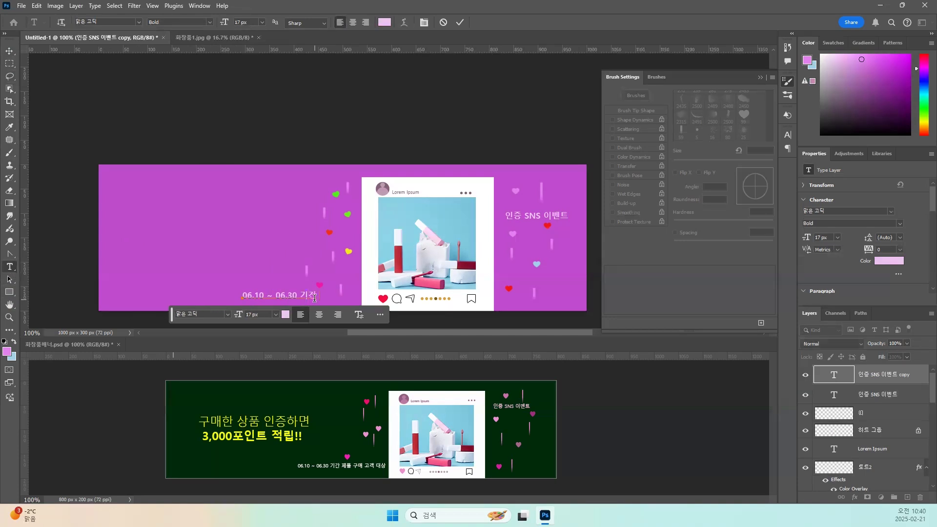
{"action": "type", "text": " 제품 구매 고객 대상"}
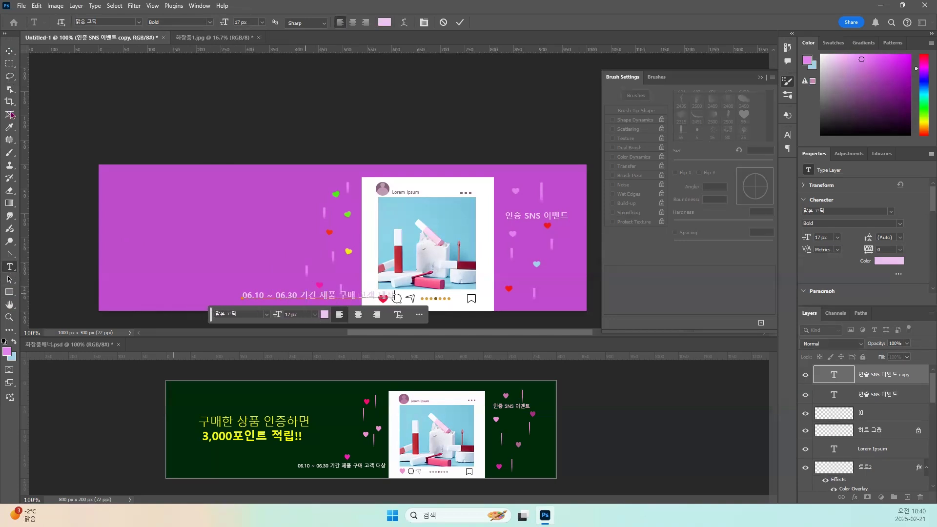
Scale the event period text down to 10.68 px and place it at the banner's lower edge just left of the frame.
{"action": "left_click", "coordinate": [9, 51]}
{"action": "left_click_drag", "start_coordinate": [309, 296], "coordinate": [256, 298]}
{"action": "key", "text": "ctrl+t"}
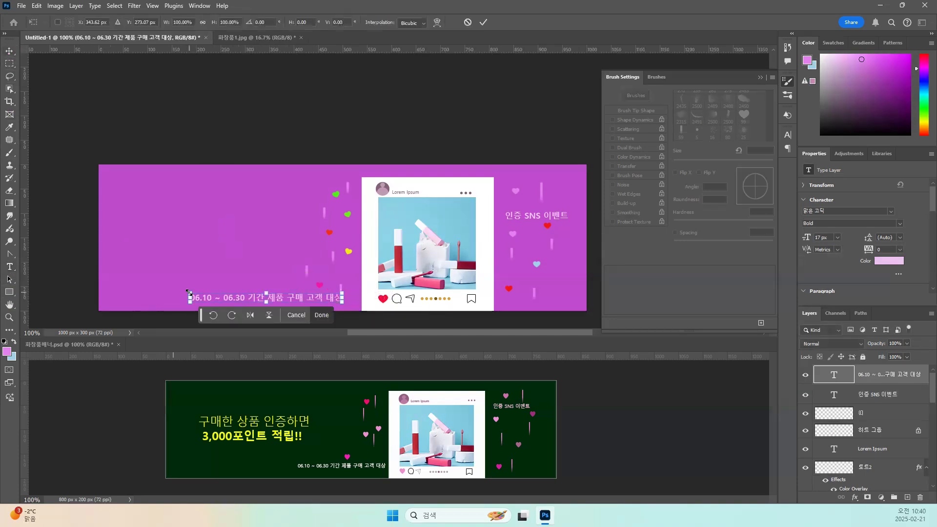
{"action": "left_click_drag", "start_coordinate": [189, 301], "coordinate": [246, 318]}
{"action": "key", "text": "Return"}
{"action": "left_click_drag", "start_coordinate": [298, 300], "coordinate": [309, 302]}
Add the centred two-line text "구매한 상품 인증하면 / 3,000포인트 적립!!" at 17 px in the empty area left of the frame.
{"action": "left_click", "coordinate": [10, 267]}
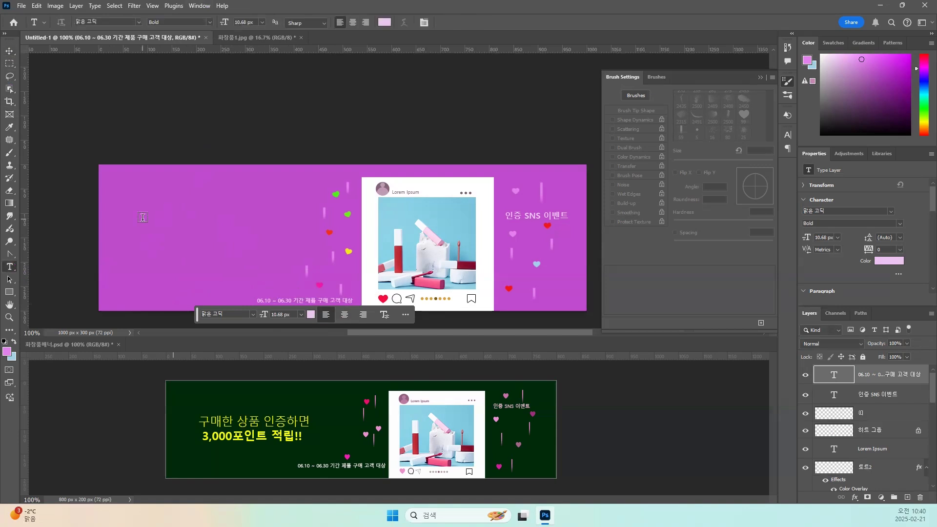
{"action": "left_click", "coordinate": [141, 219]}
{"action": "type", "text": "구매한 상"}
{"action": "key", "text": "BackSpace"}
{"action": "key", "text": "BackSpace"}
{"action": "key", "text": "BackSpace"}
{"action": "key", "text": "BackSpace"}
{"action": "key", "text": "BackSpace"}
{"action": "key", "text": "BackSpace"}
{"action": "type", "text": "매한 상품 인증하면"}
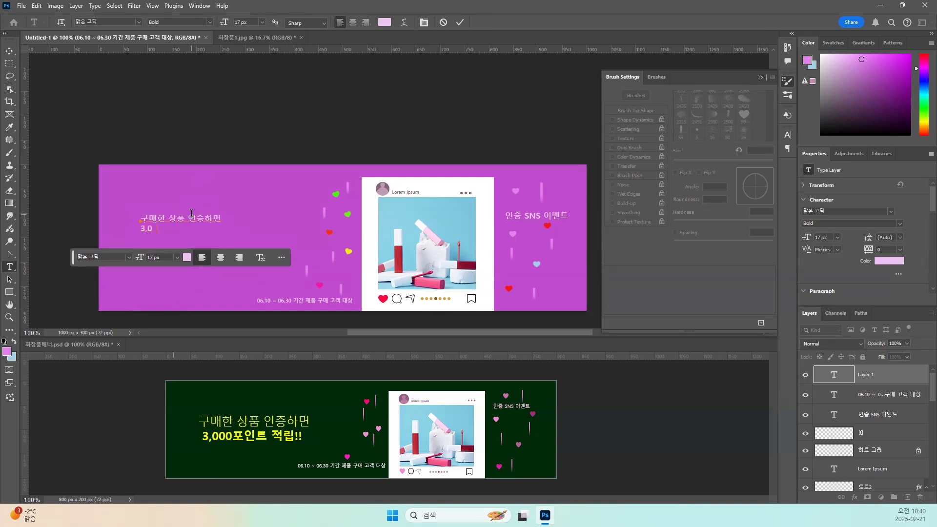
{"action": "left_click_drag", "start_coordinate": [214, 229], "coordinate": [270, 267]}
{"action": "left_click", "coordinate": [353, 23]}
Scale the two-line headline up to 31.16 px and place it midway up the empty area left of the hearts.
{"action": "left_click", "coordinate": [10, 52]}
{"action": "key", "text": "ctrl+t"}
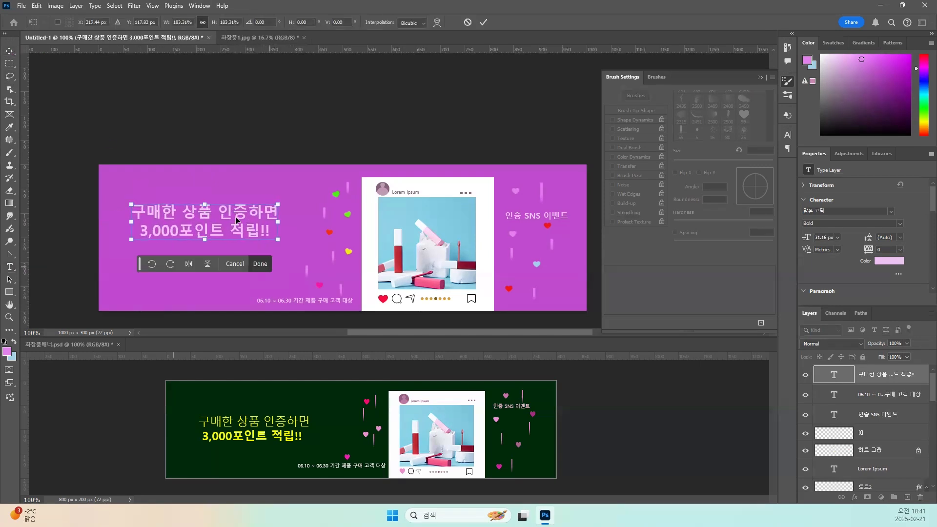
{"action": "key", "text": "Return"}
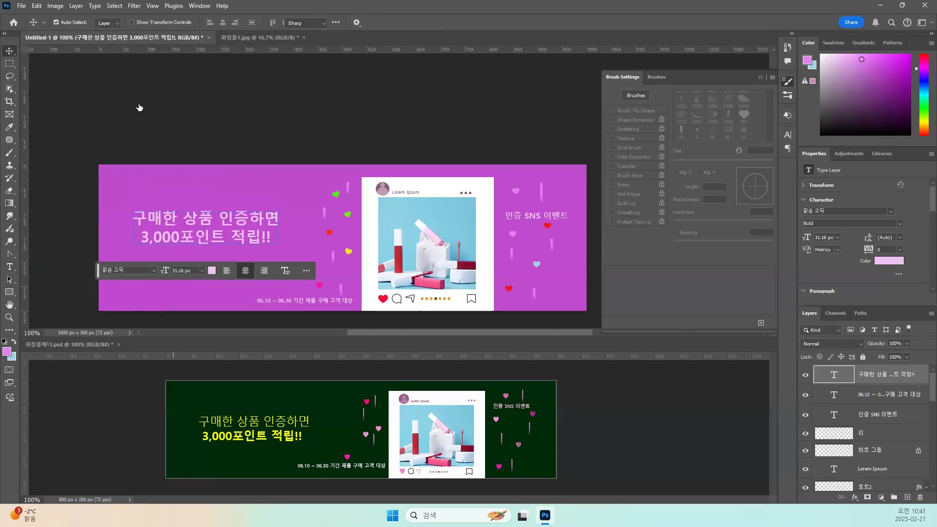
Recolour both lines of the headline text golden yellow ecc36a.
{"action": "double_click", "coordinate": [833, 375]}
{"action": "left_click", "coordinate": [385, 22]}
{"action": "left_click", "coordinate": [706, 333]}
{"action": "left_click", "coordinate": [639, 241]}
{"action": "left_click_drag", "start_coordinate": [706, 333], "coordinate": [705, 342]}
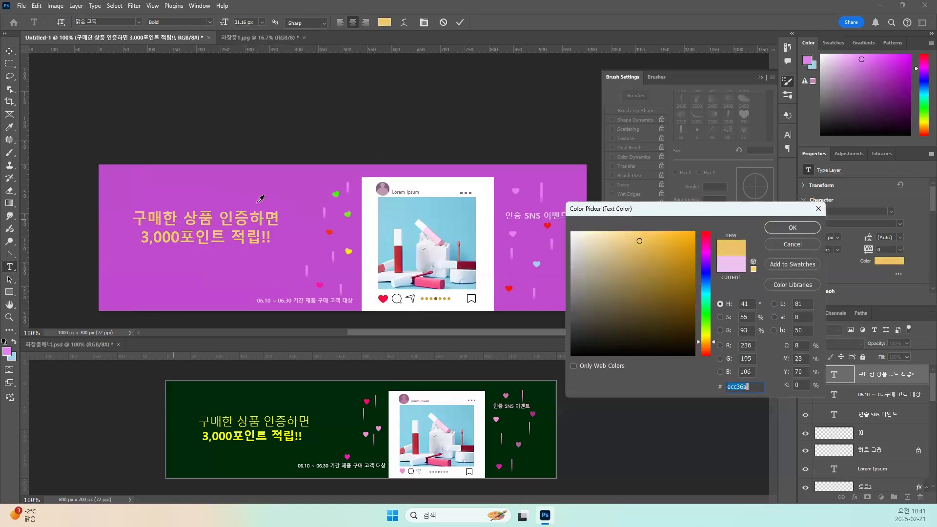
{"action": "left_click", "coordinate": [799, 230]}
Set only the headline's first line, 구매한 상품 인증하면, to the Semilight weight.
{"action": "left_click_drag", "start_coordinate": [280, 219], "coordinate": [133, 218]}
{"action": "left_click", "coordinate": [210, 22]}
{"action": "left_click", "coordinate": [208, 34]}
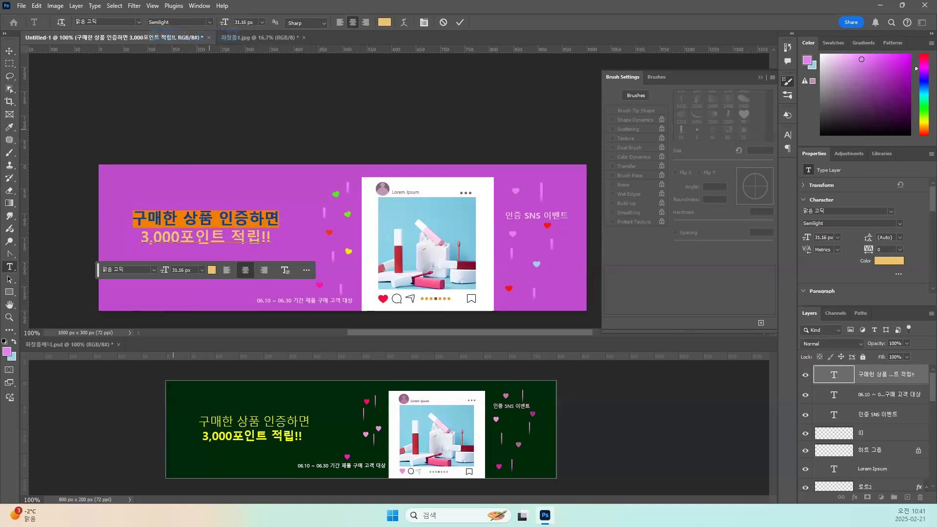
{"action": "left_click", "coordinate": [9, 51]}
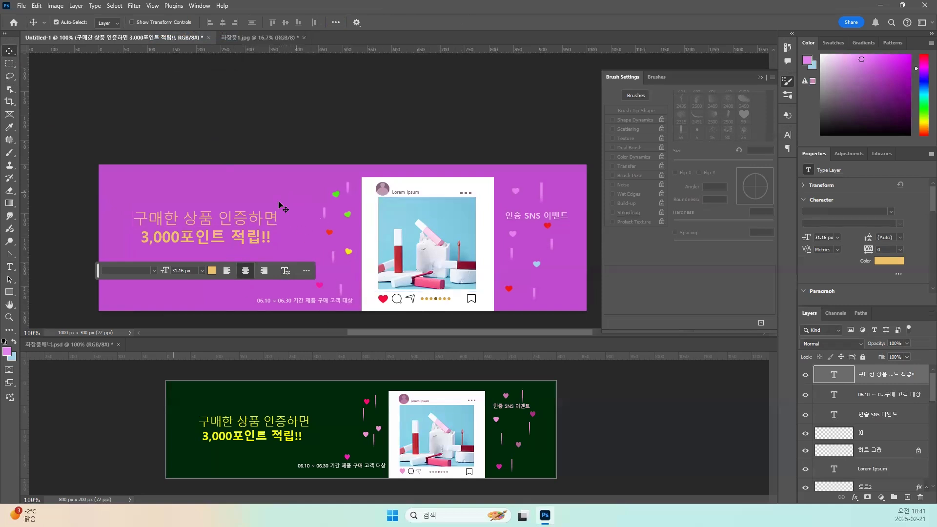
Unlock the purple 배경 layer and make it the active layer.
{"action": "scroll", "coordinate": [848, 397], "scroll_direction": "down", "scroll_amount": 5}
{"action": "scroll", "coordinate": [848, 398], "scroll_direction": "down", "scroll_amount": 5}
{"action": "left_click", "coordinate": [831, 468]}
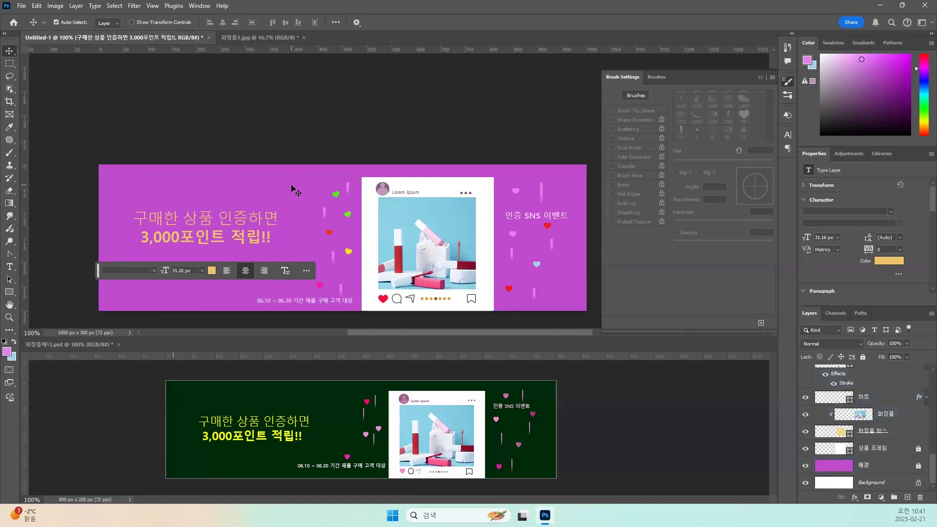
{"action": "left_click", "coordinate": [917, 467]}
{"action": "left_click", "coordinate": [918, 467]}
{"action": "left_click", "coordinate": [837, 469]}
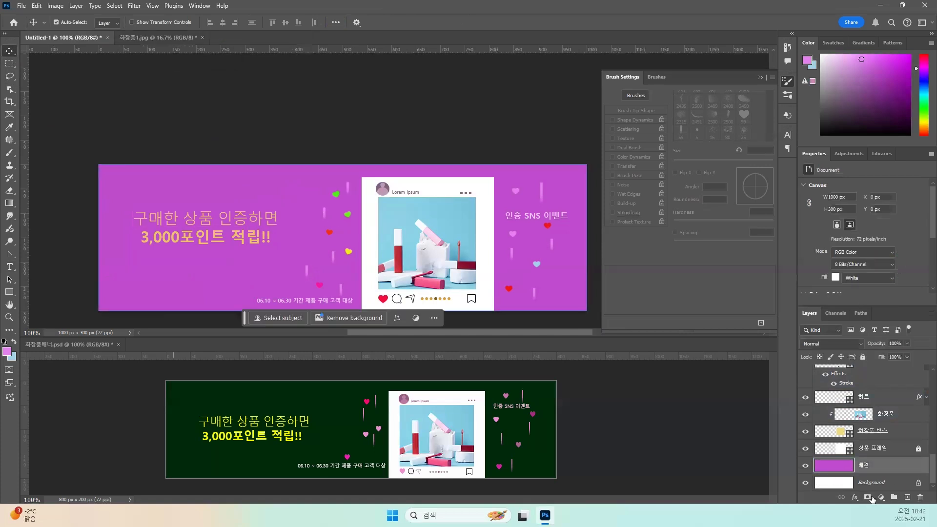
Apply a Color Overlay in dark blue 2a4d7d at 100% opacity to the 배경 layer.
{"action": "left_click", "coordinate": [854, 498]}
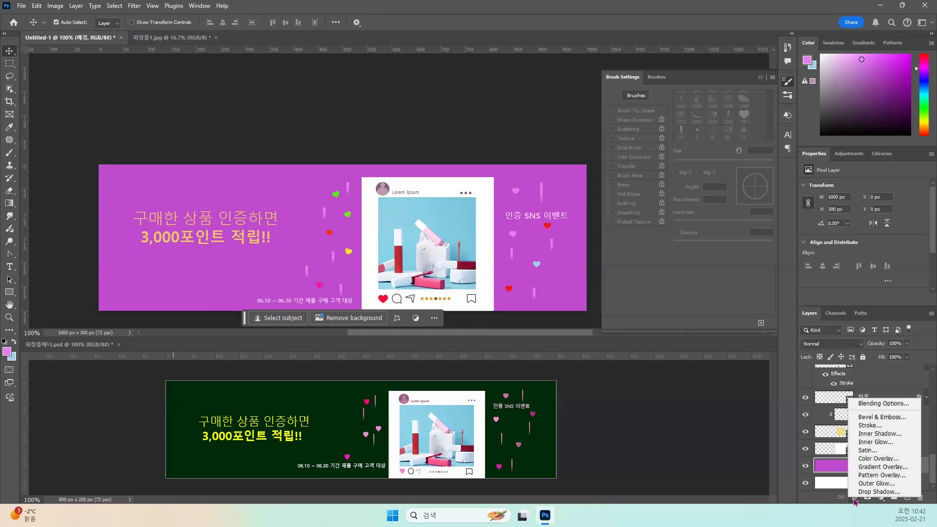
{"action": "left_click", "coordinate": [874, 459]}
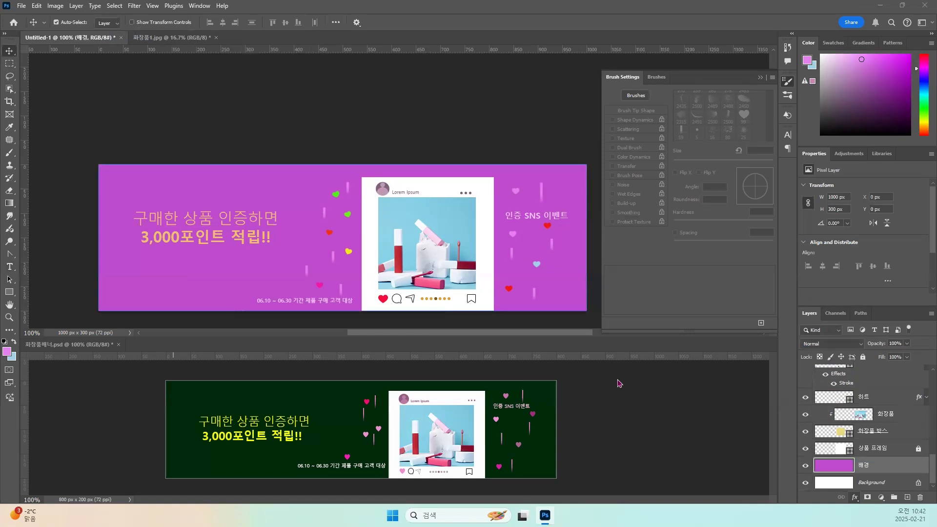
{"action": "left_click_drag", "start_coordinate": [505, 251], "coordinate": [586, 247]}
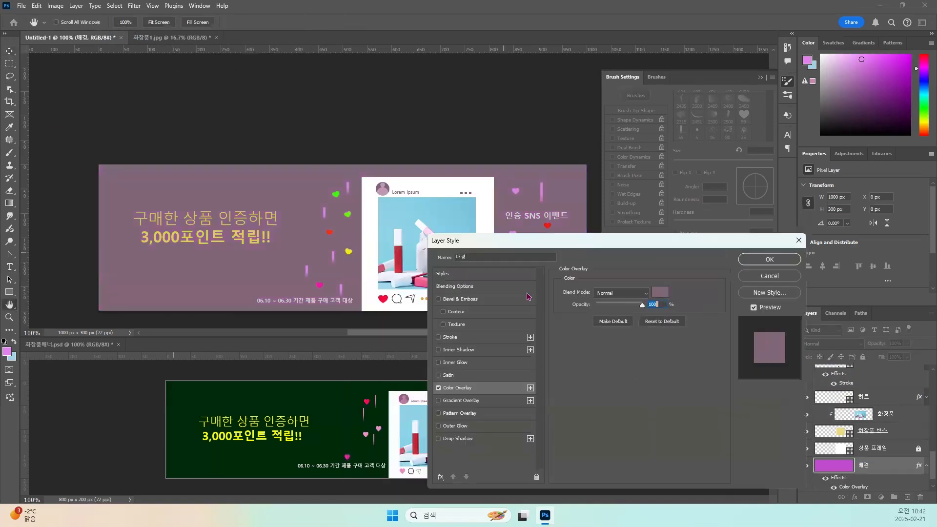
{"action": "left_click", "coordinate": [661, 292]}
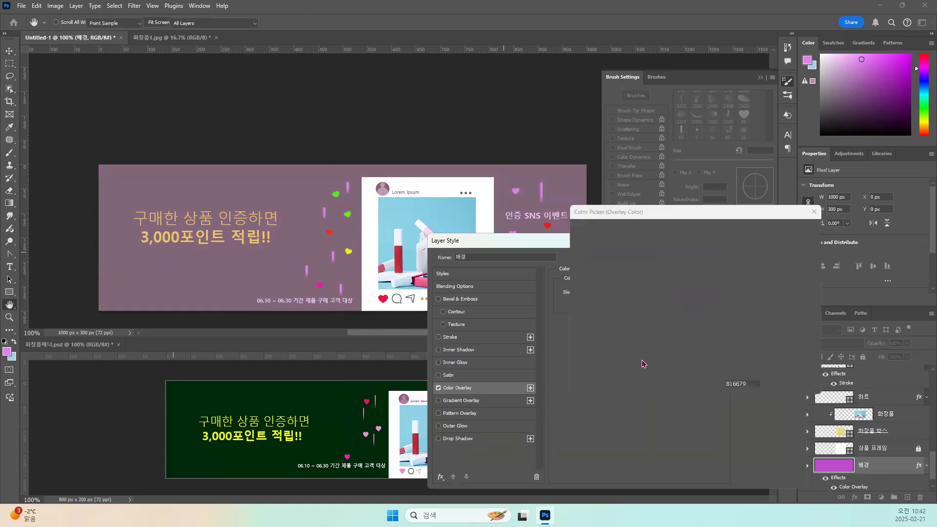
{"action": "type", "text": "3a66a2"}
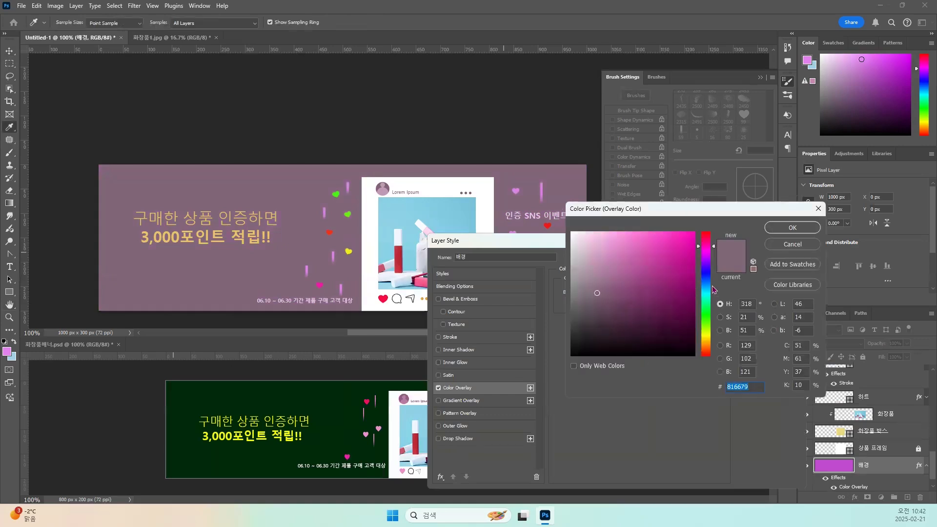
{"action": "double_click", "coordinate": [727, 387]}
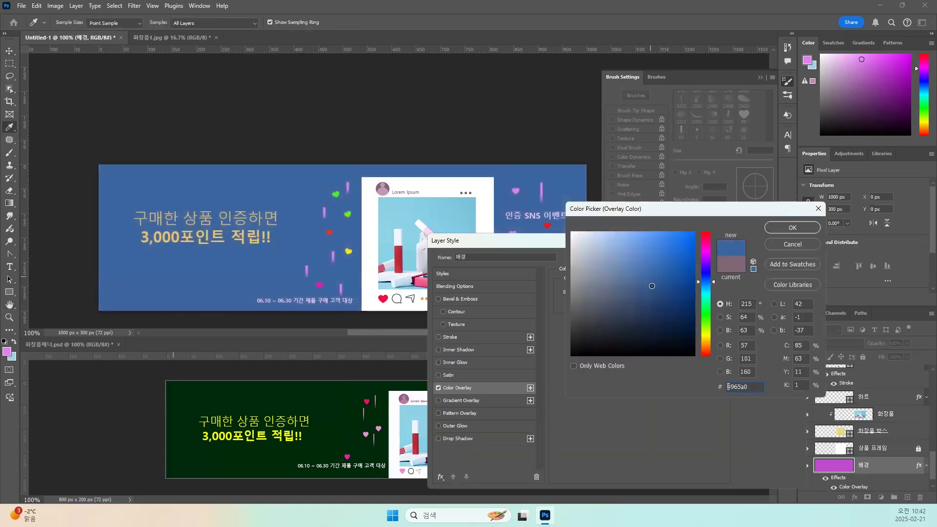
{"action": "type", "text": "2a4d7d"}
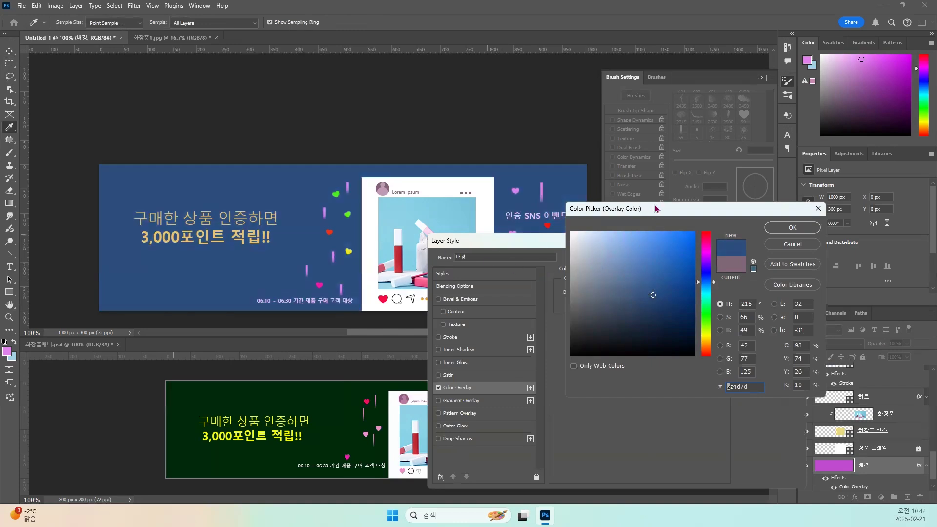
{"action": "left_click_drag", "start_coordinate": [652, 213], "coordinate": [583, 217]}
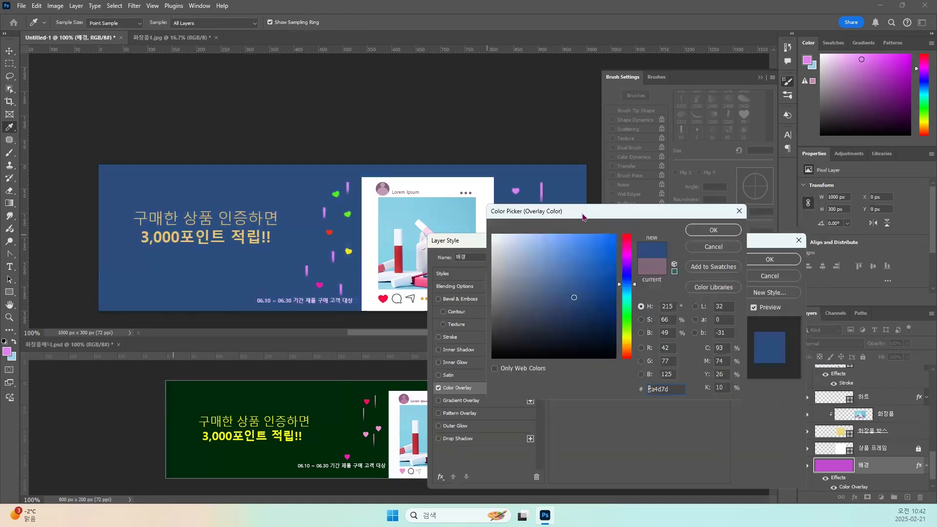
{"action": "left_click", "coordinate": [706, 231]}
{"action": "left_click", "coordinate": [756, 261]}
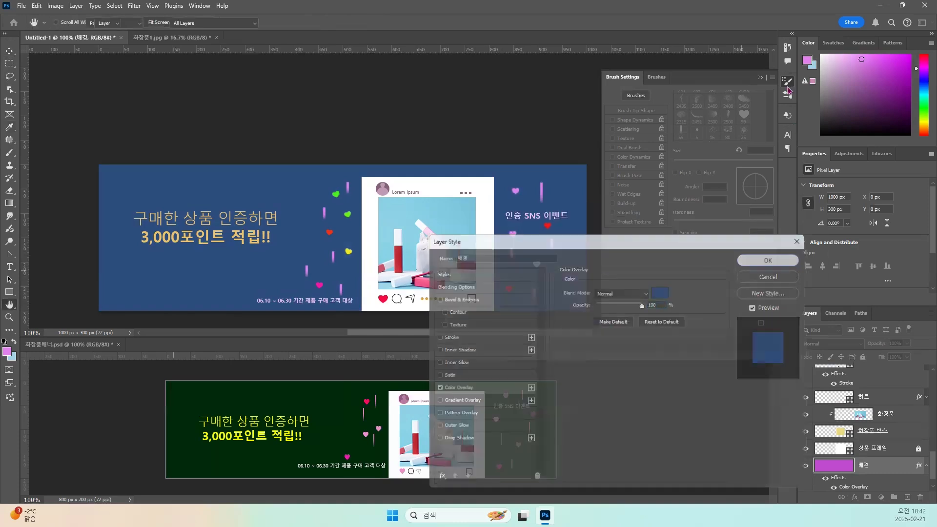
{"action": "left_click_drag", "start_coordinate": [407, 242], "coordinate": [423, 200]}
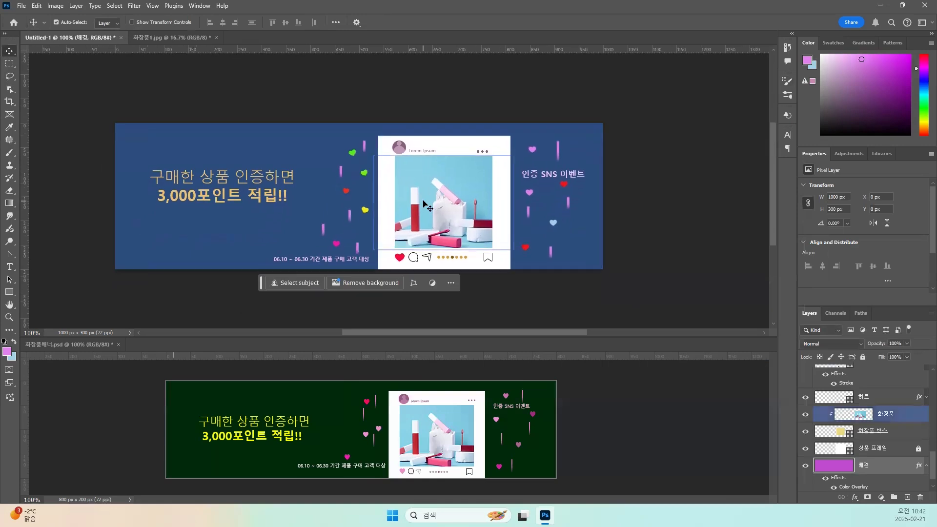